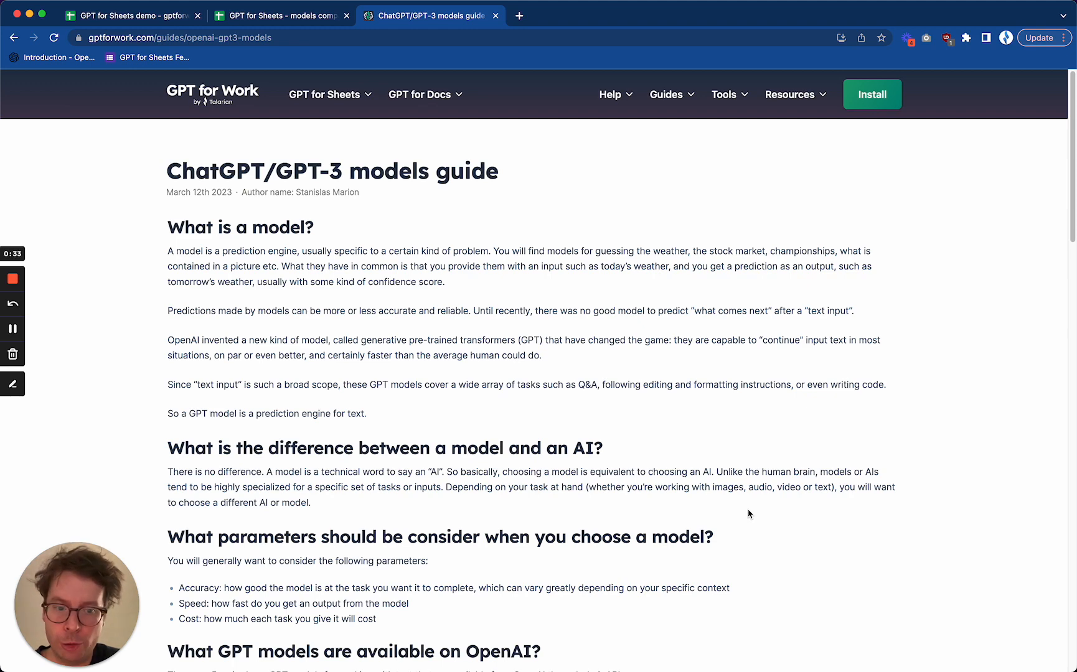
Examine the guide's table of OpenAI GPT models, checking the GPT-3 models' names, technical names and the Davinci price per 1000 tokens
scroll(749, 514, down, 5)
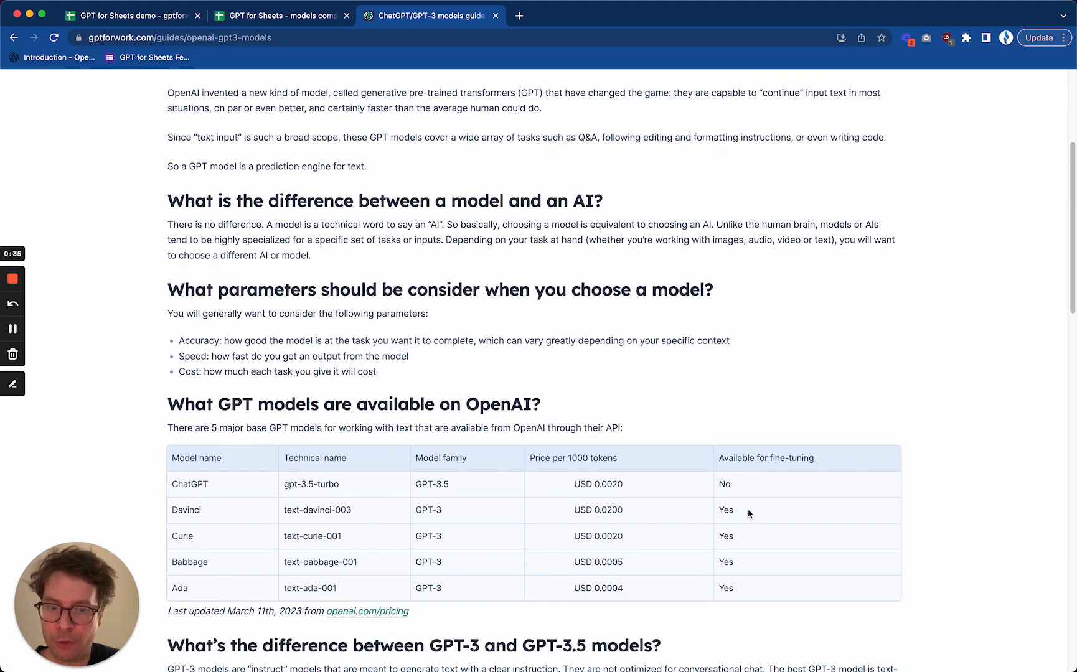
scroll(749, 513, down, 3)
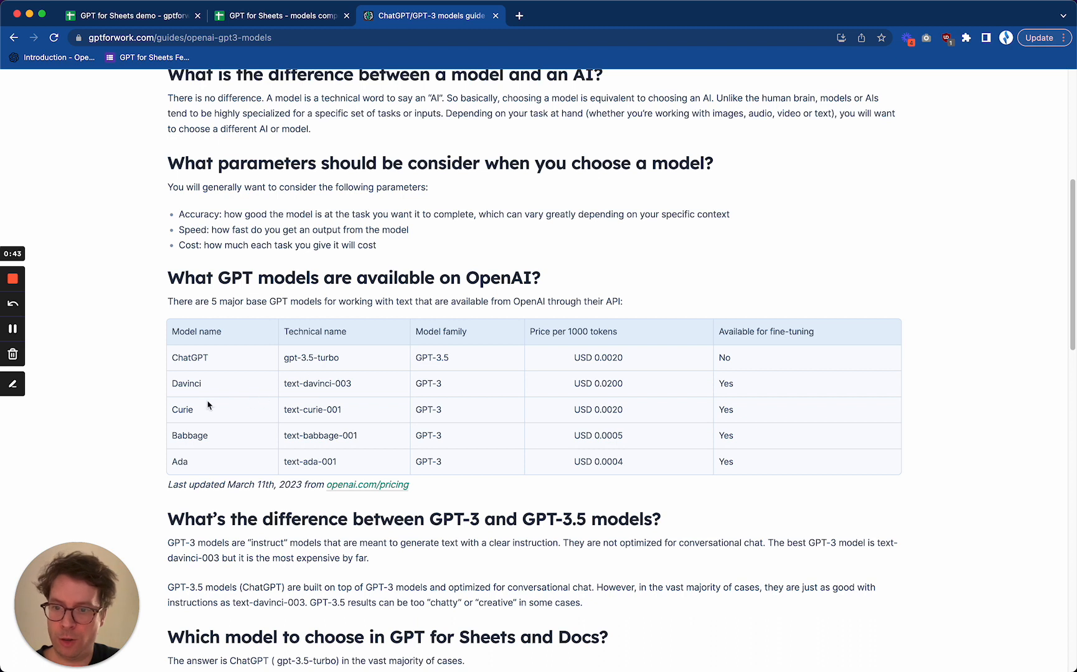
drag(168, 383, 212, 471)
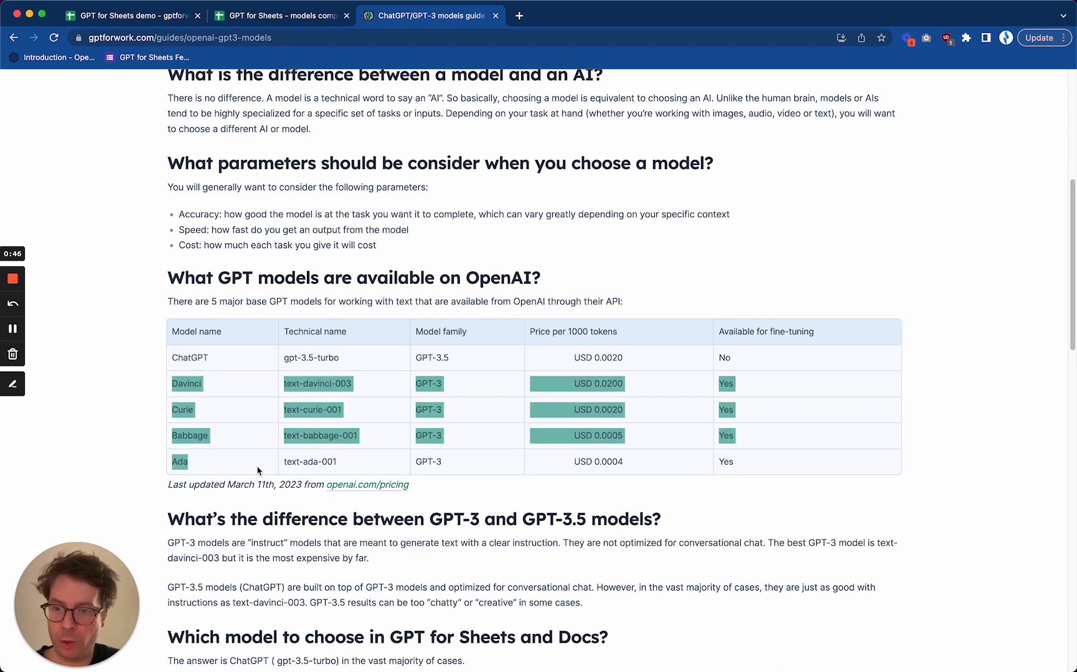
click(229, 470)
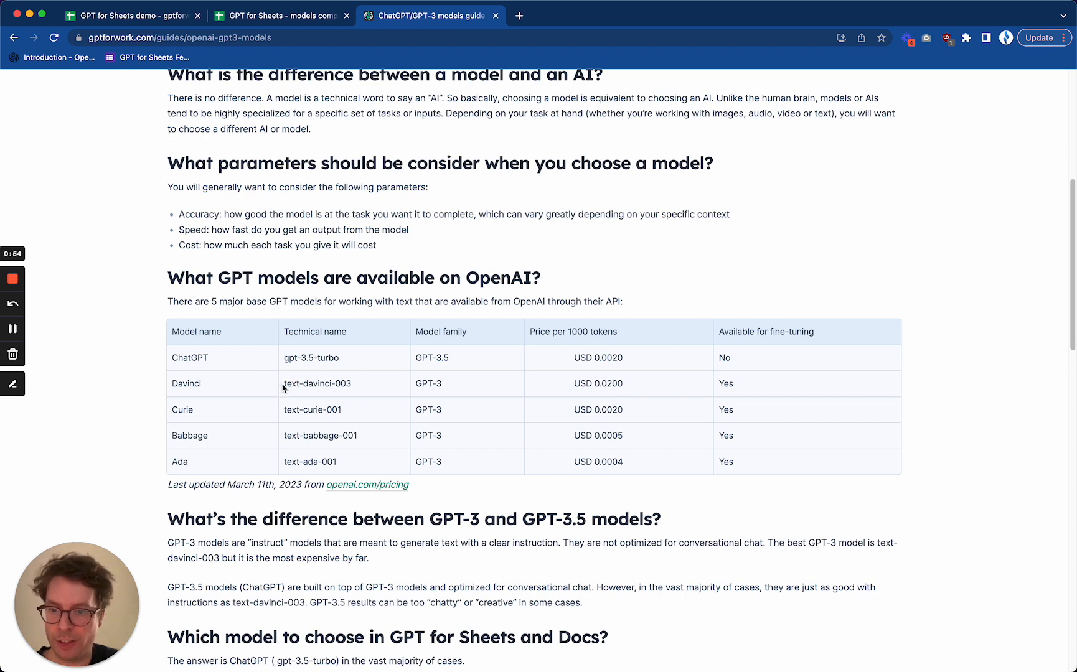
drag(284, 384, 381, 468)
click(381, 468)
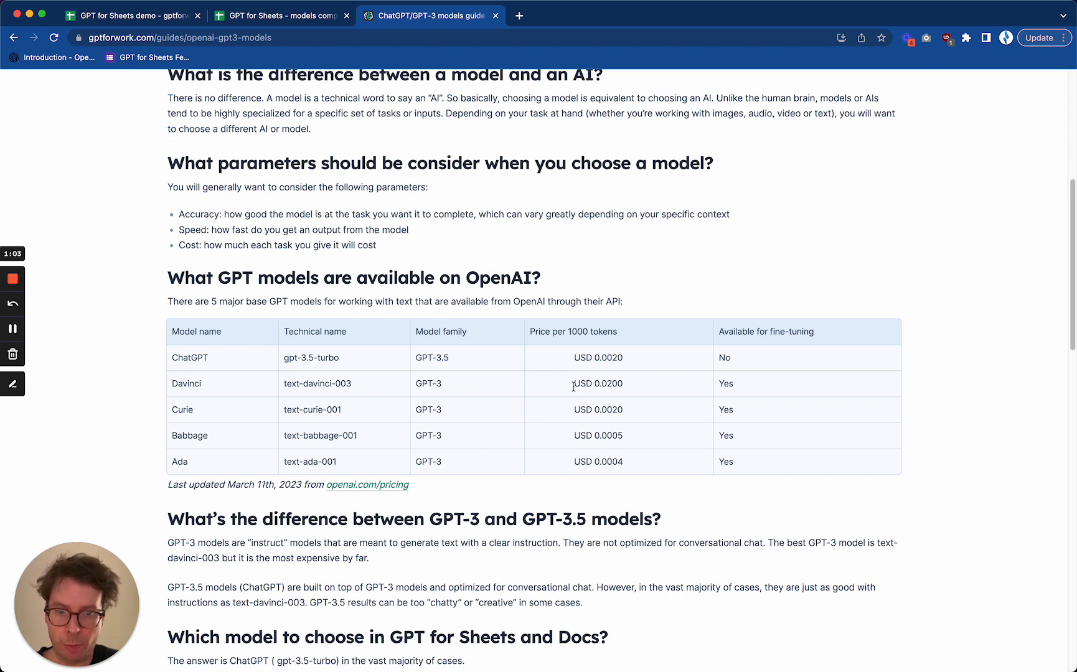
drag(573, 385, 641, 386)
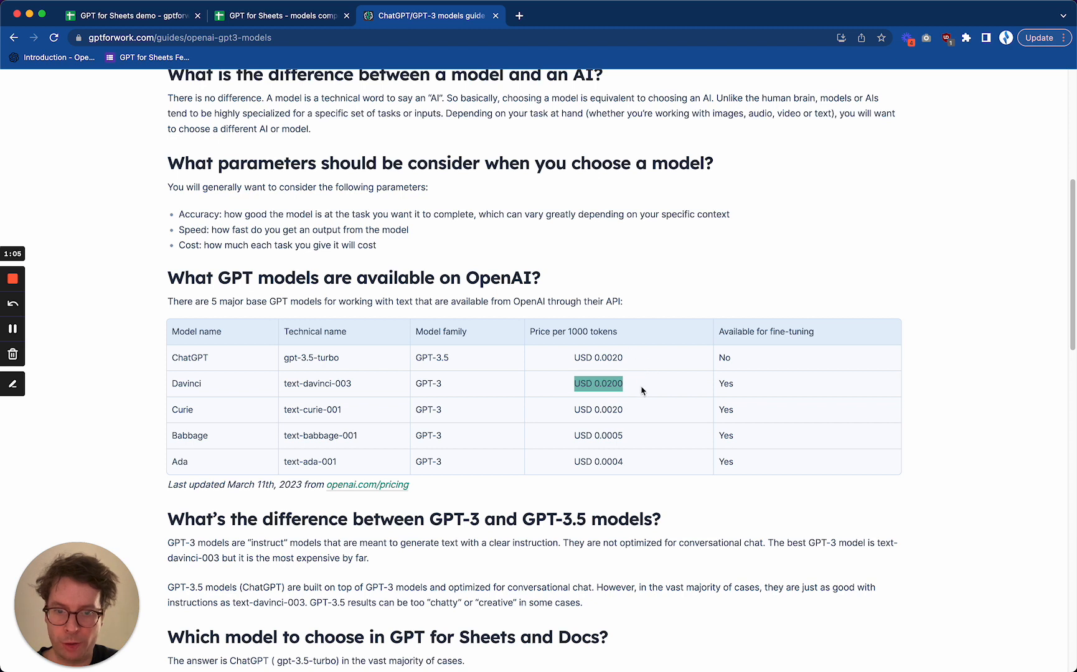
click(636, 391)
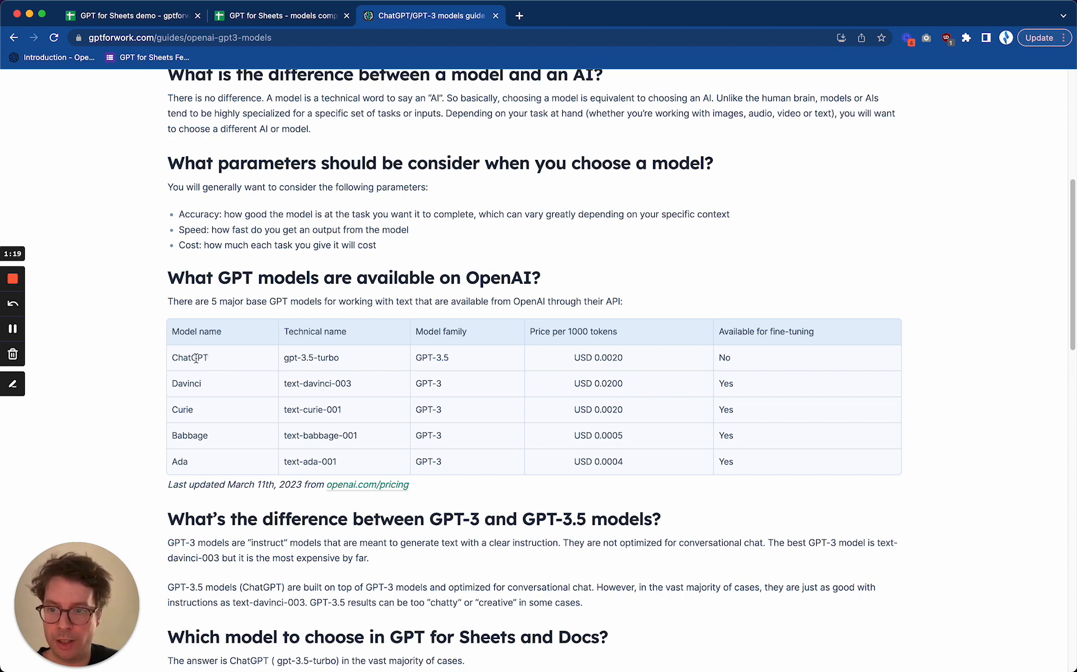
Examine the ChatGPT row of the models table for its technical name and price per 1000 tokens
double_click(196, 357)
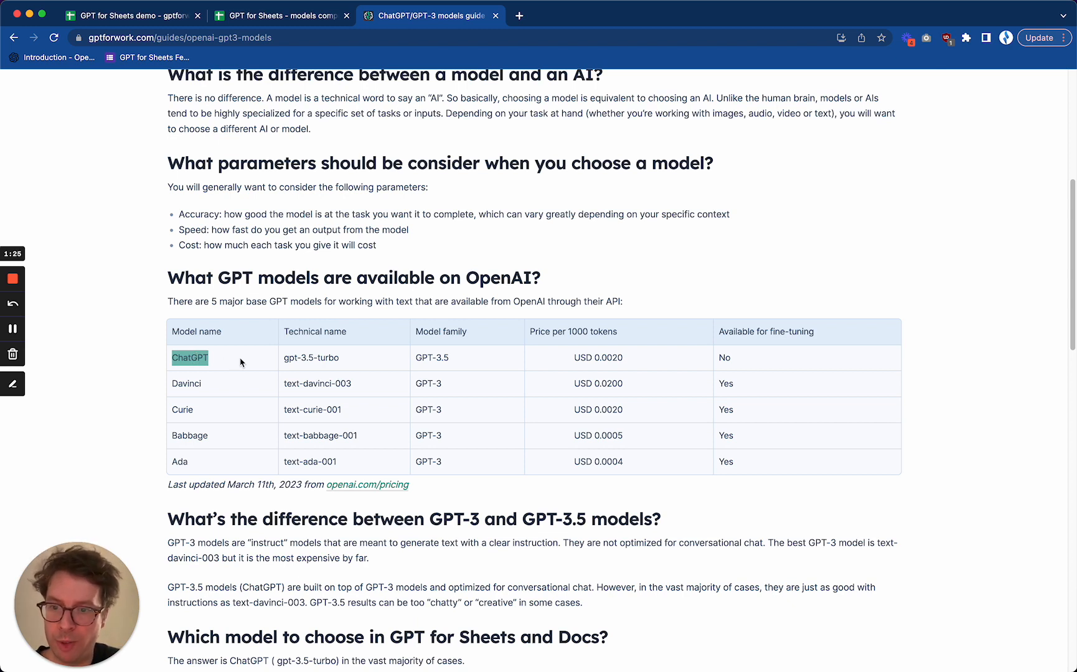
click(347, 360)
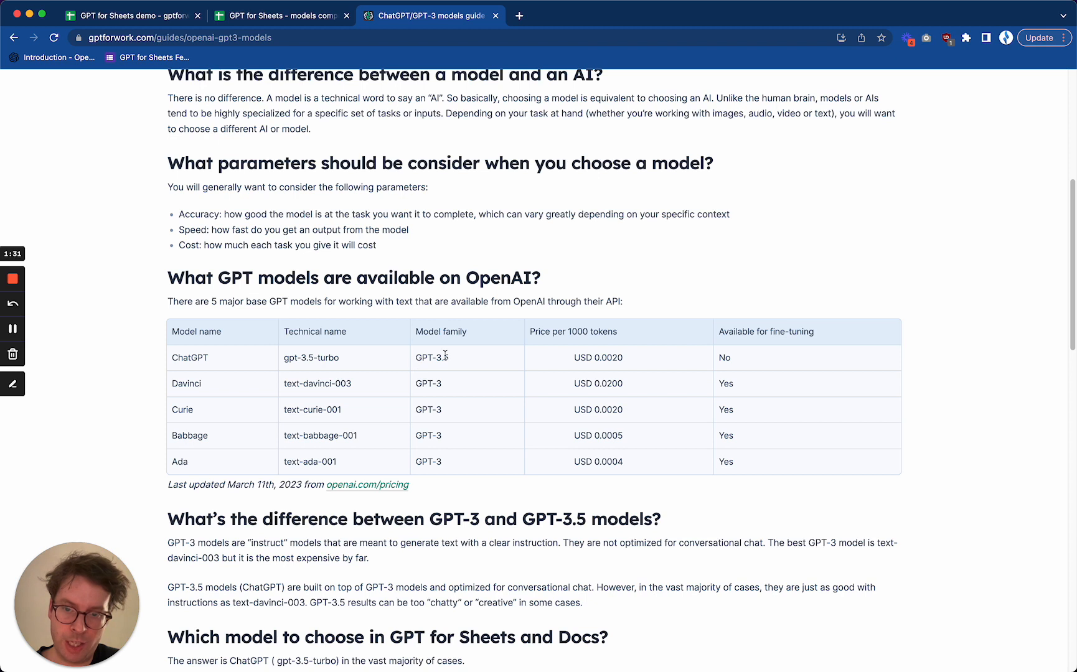
double_click(326, 356)
click(467, 364)
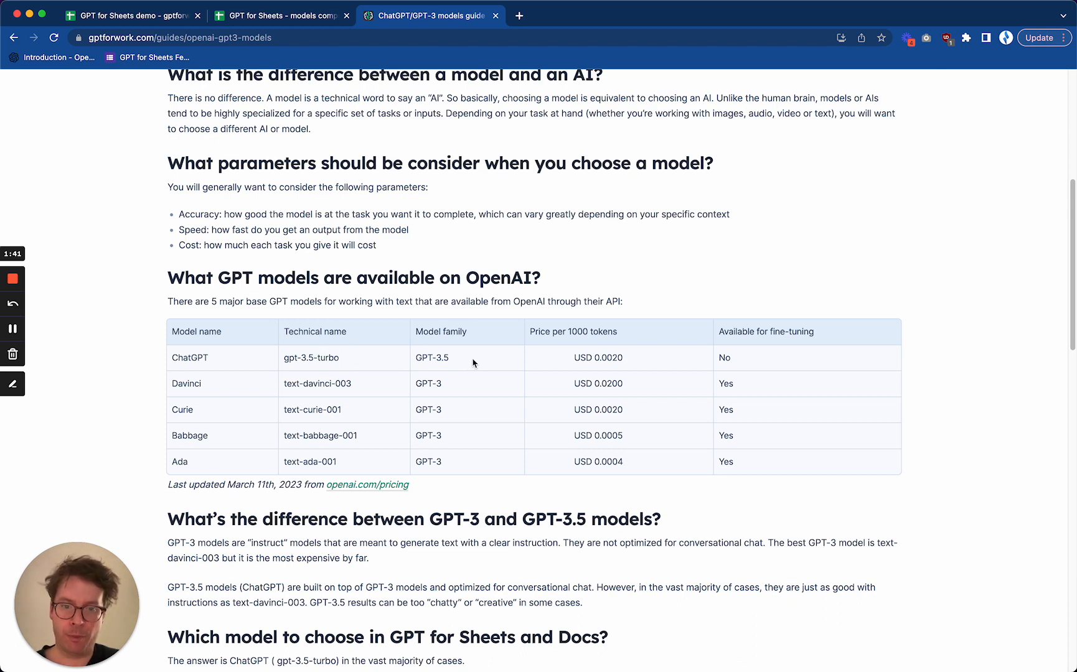
triple_click(613, 358)
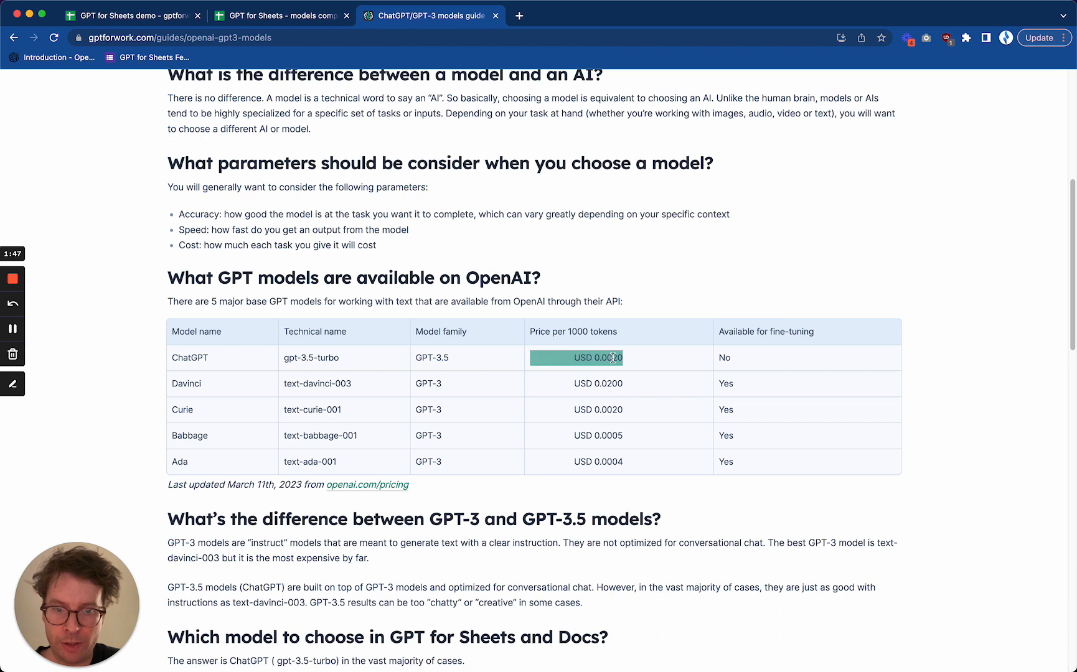
click(636, 362)
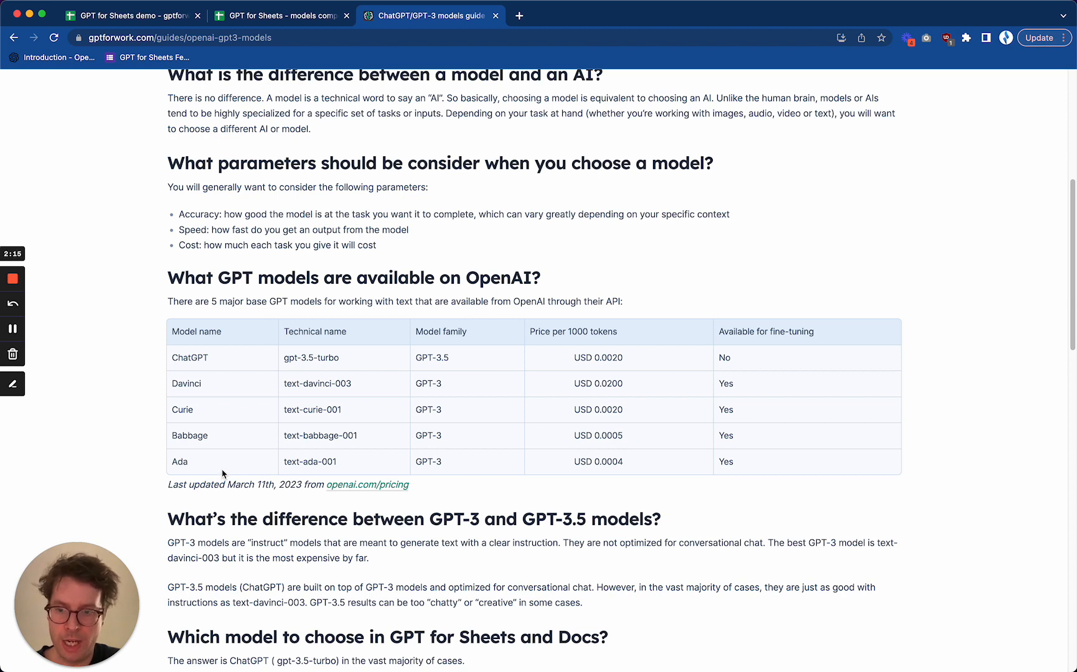
double_click(197, 358)
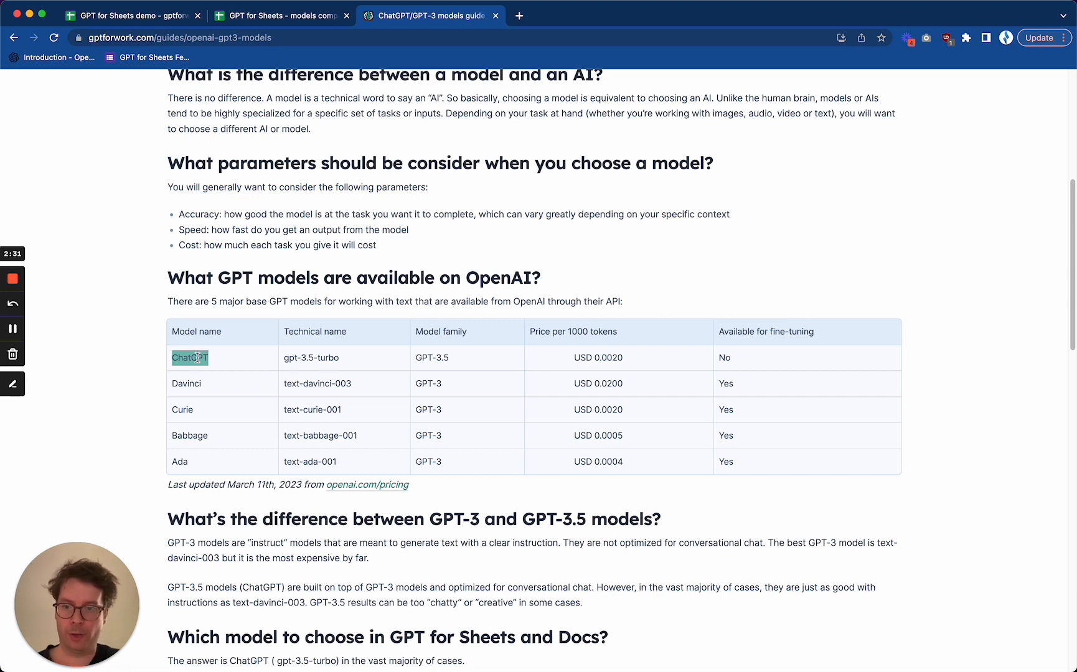
Switch to the models comparison spreadsheet and examine the tagline prompt, the model name headers and the GPT formula in B6
click(278, 17)
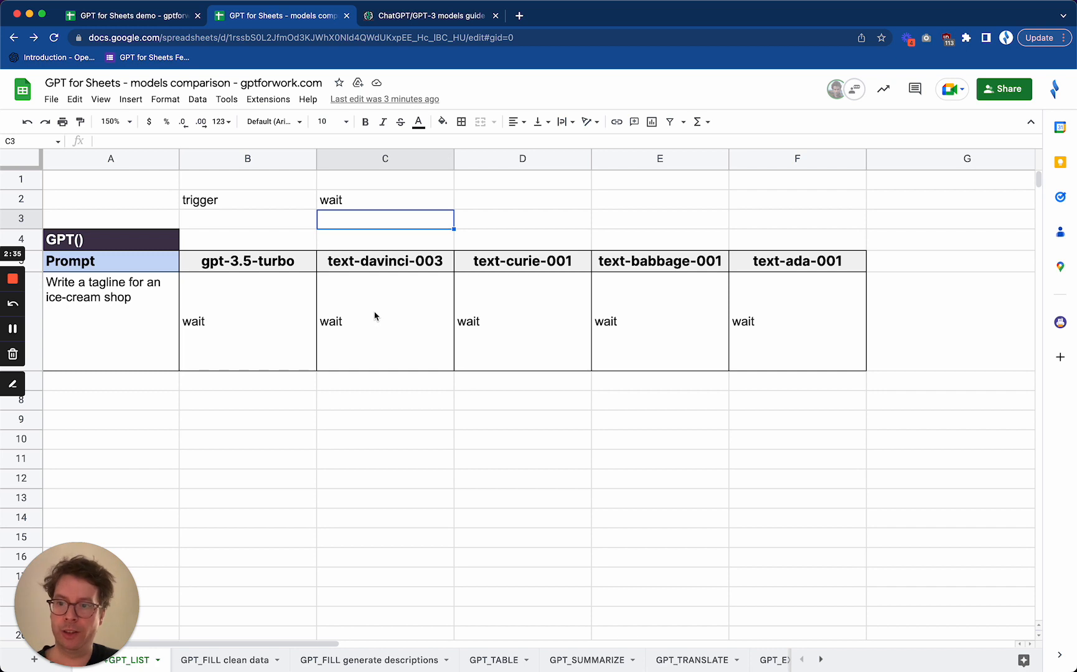
click(135, 321)
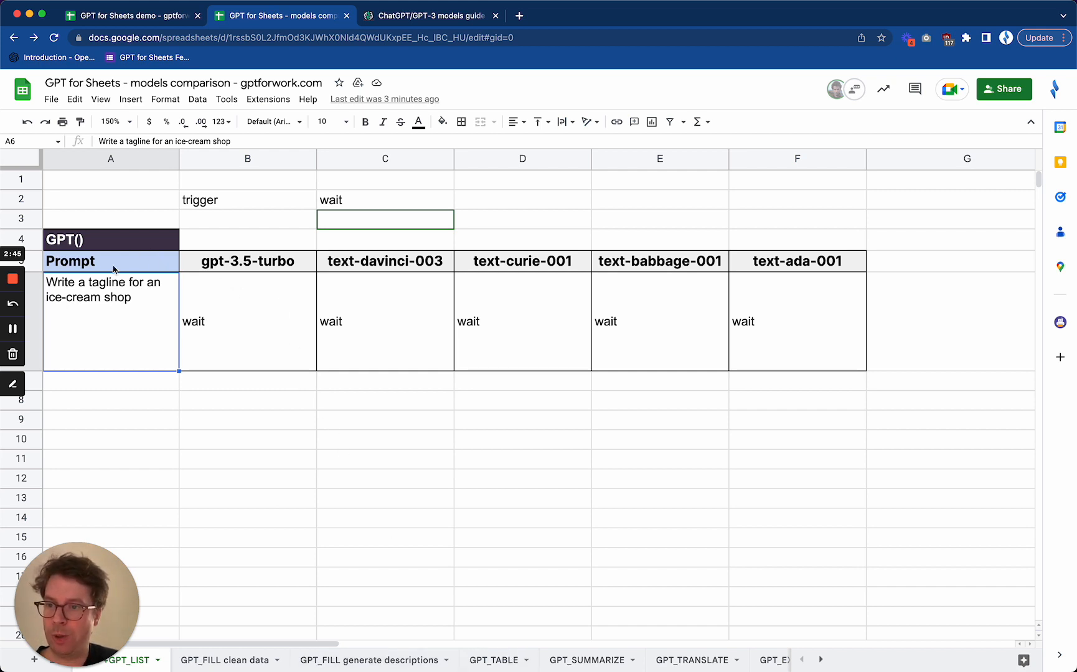
click(275, 309)
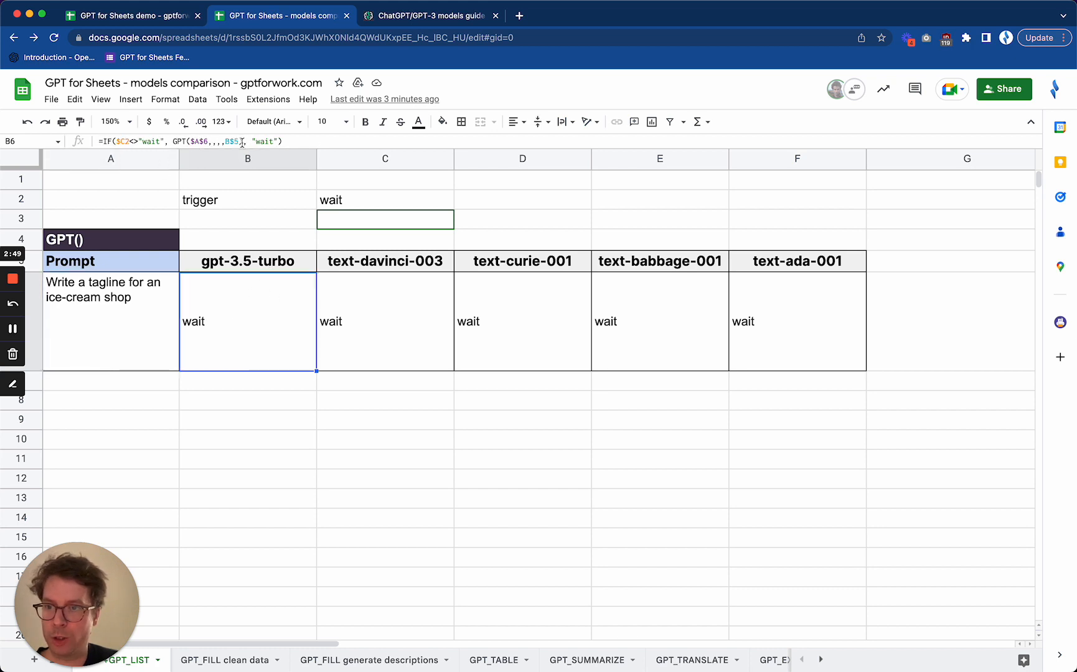
click(253, 263)
click(399, 264)
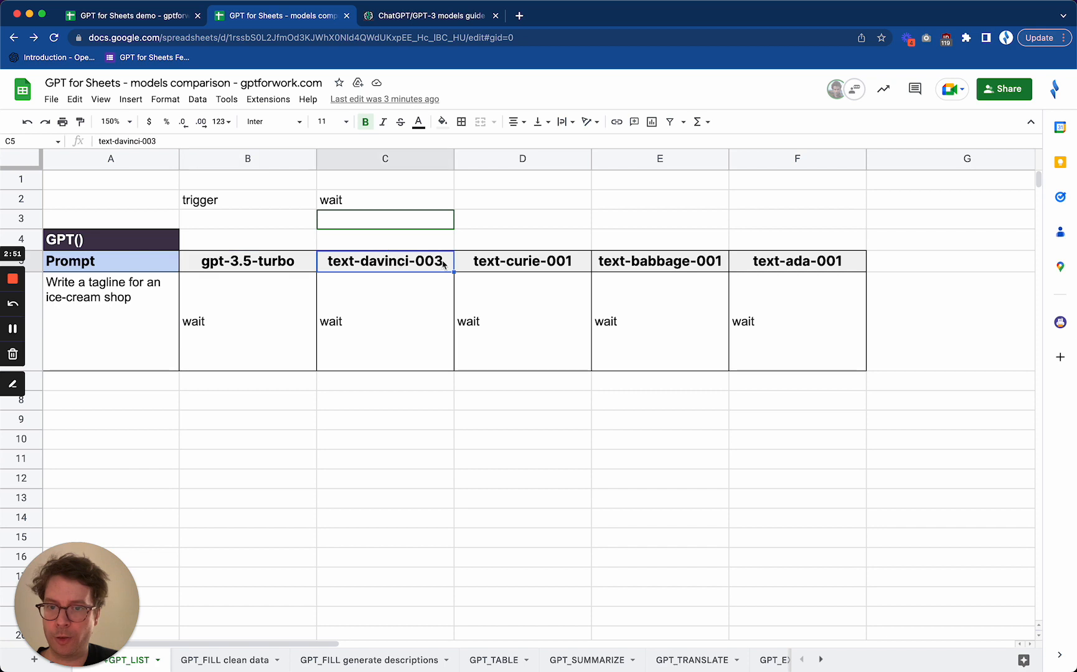
click(545, 266)
click(677, 266)
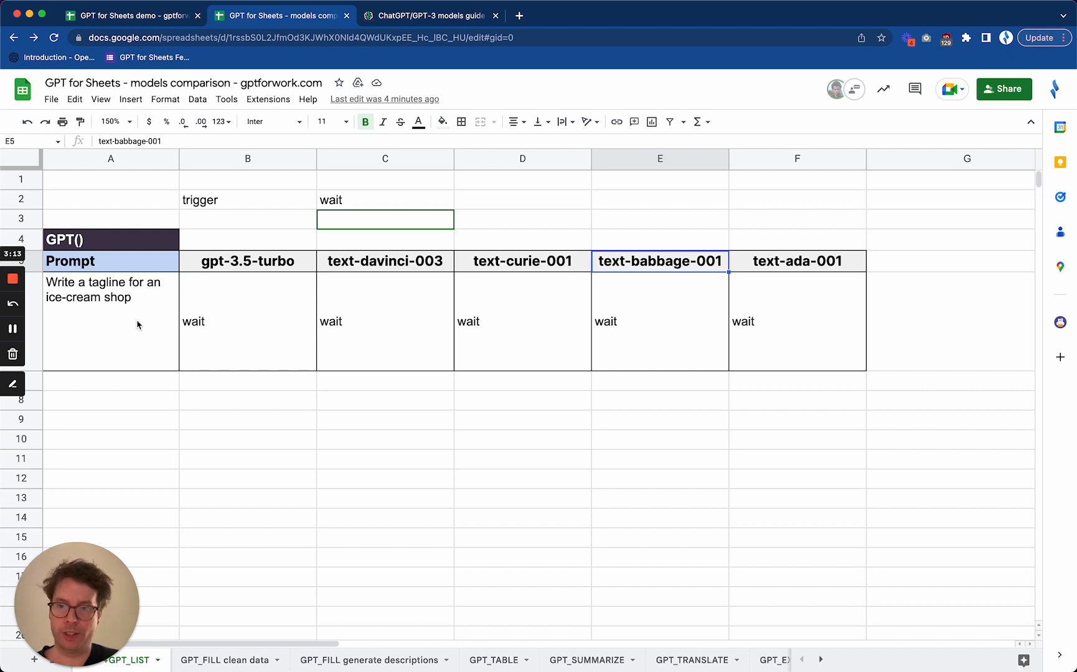
click(265, 347)
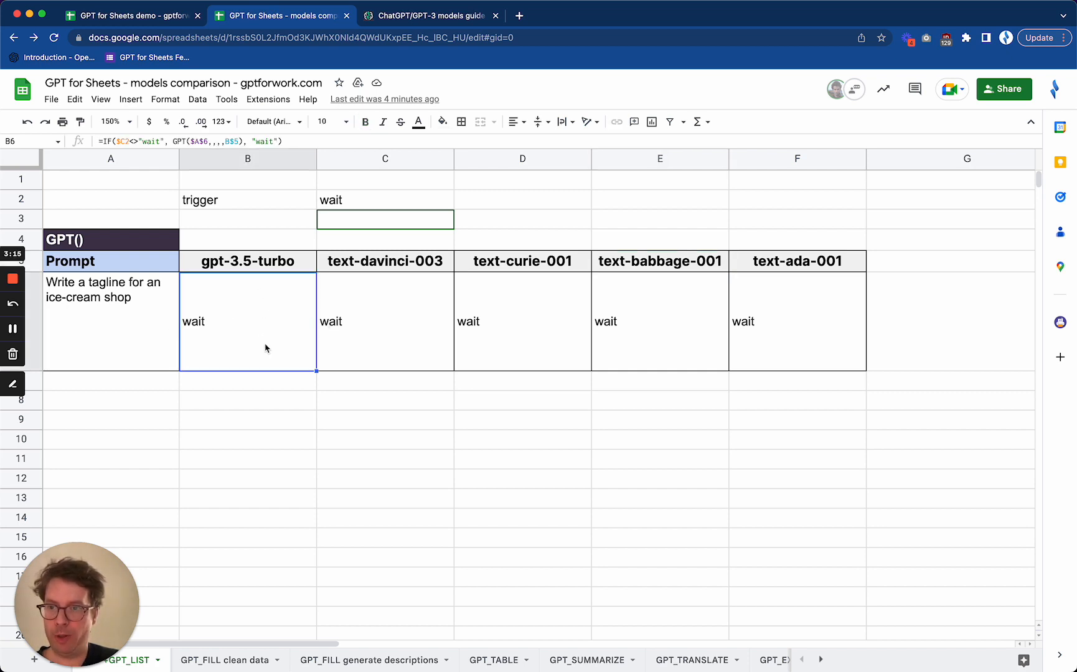
Set the trigger cell C2 to "go" to run the tagline prompt on all five models
click(330, 202)
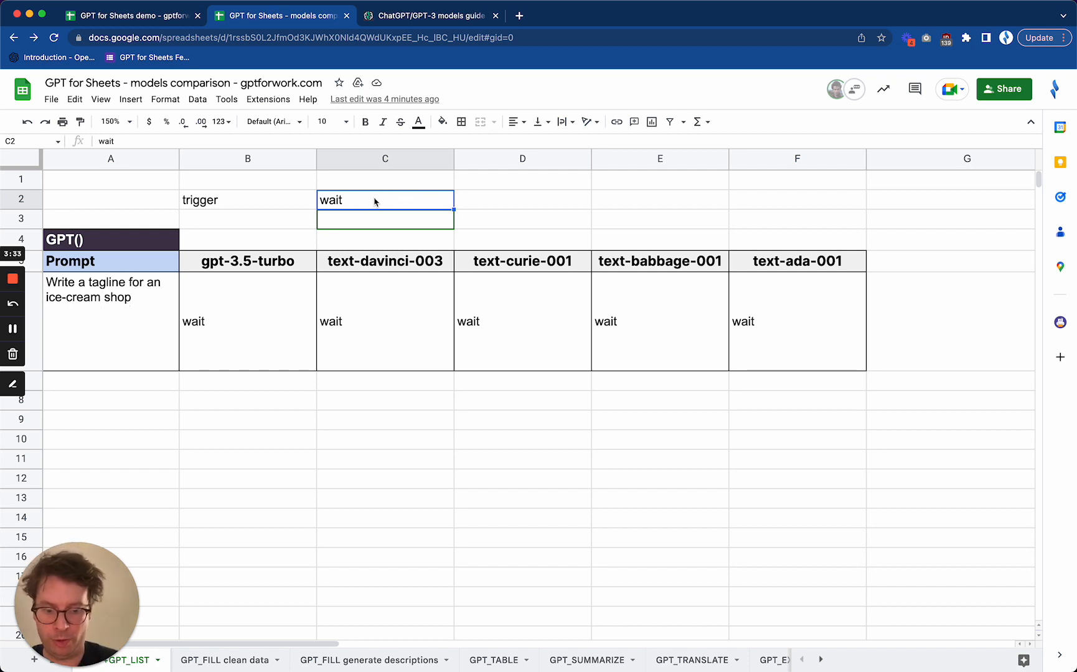
text(go)
key(Return)
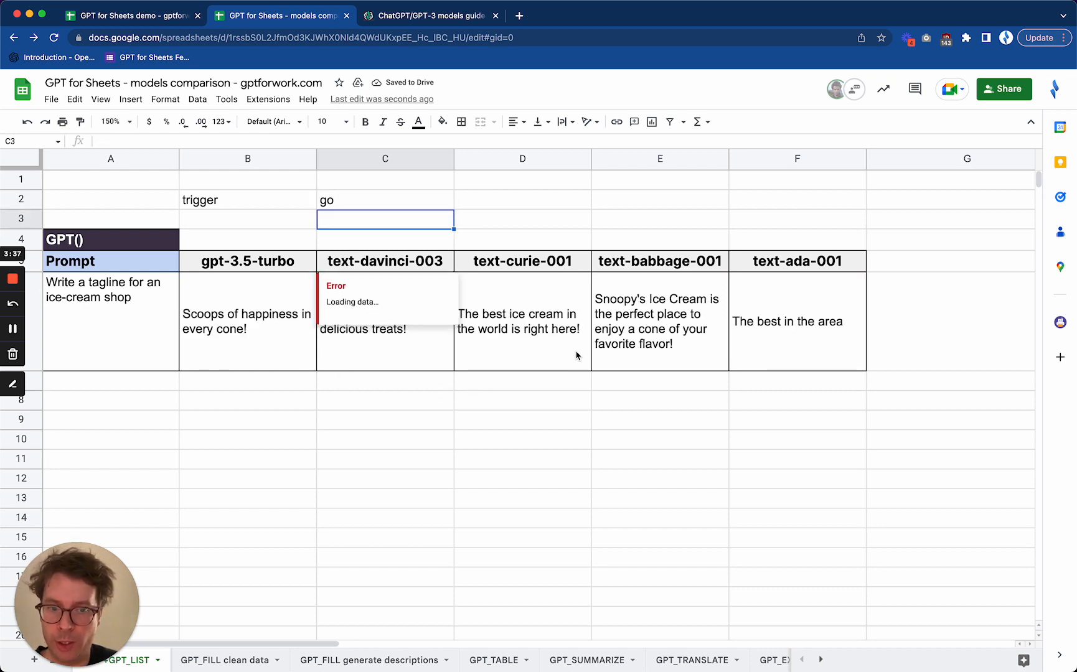
click(428, 389)
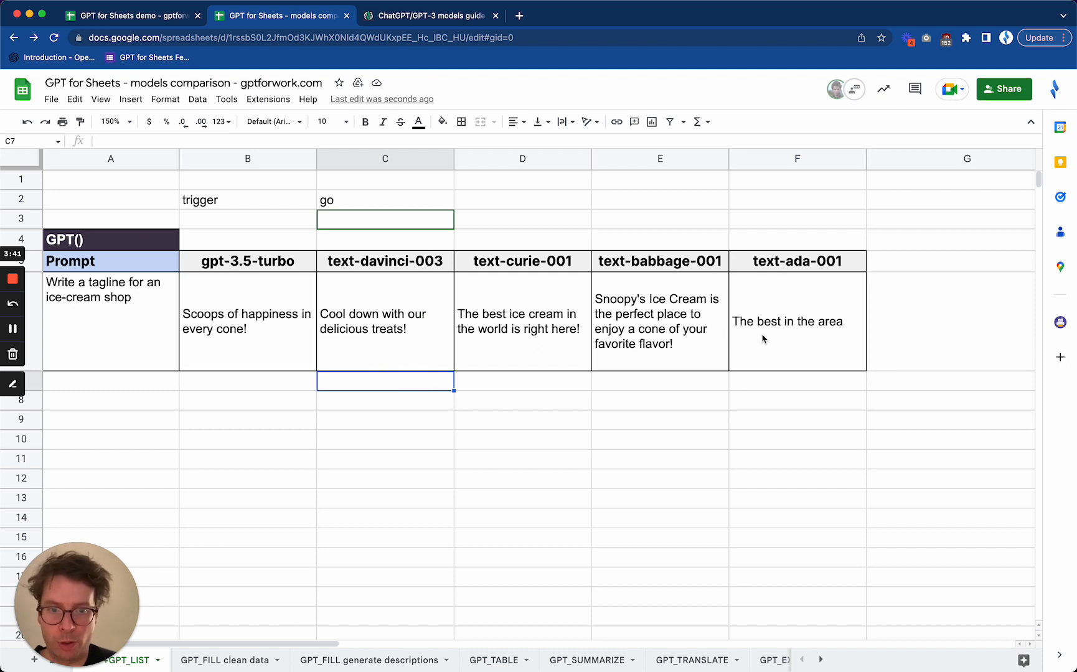
Compare the ice-cream shop taglines generated by the five models in row 6, and review the gpt-3.5-turbo formula
click(280, 344)
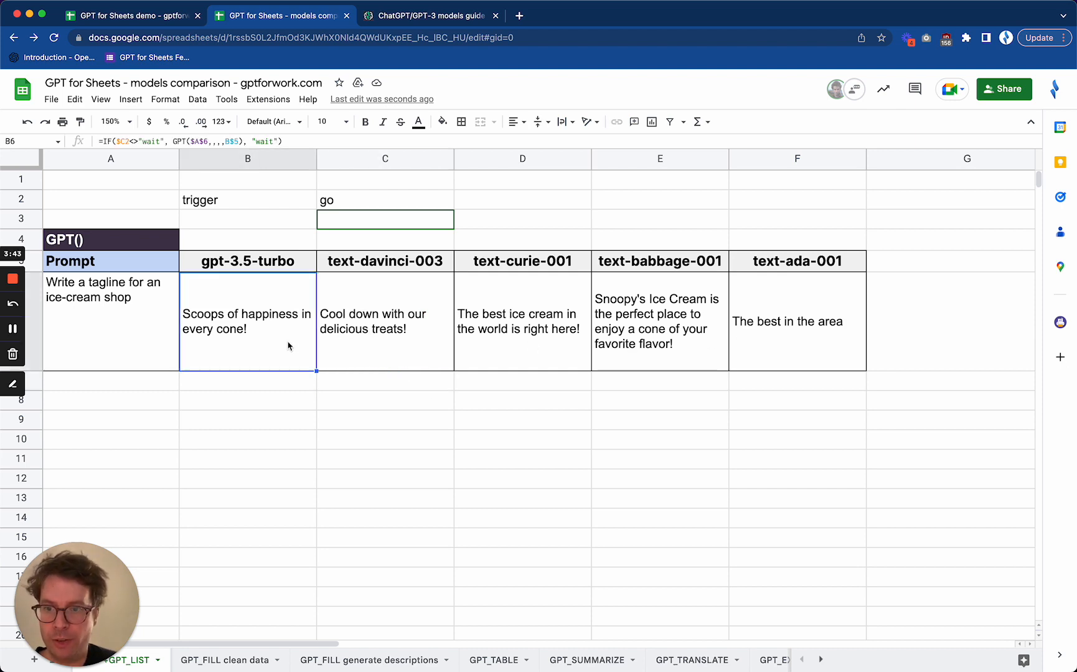
click(388, 349)
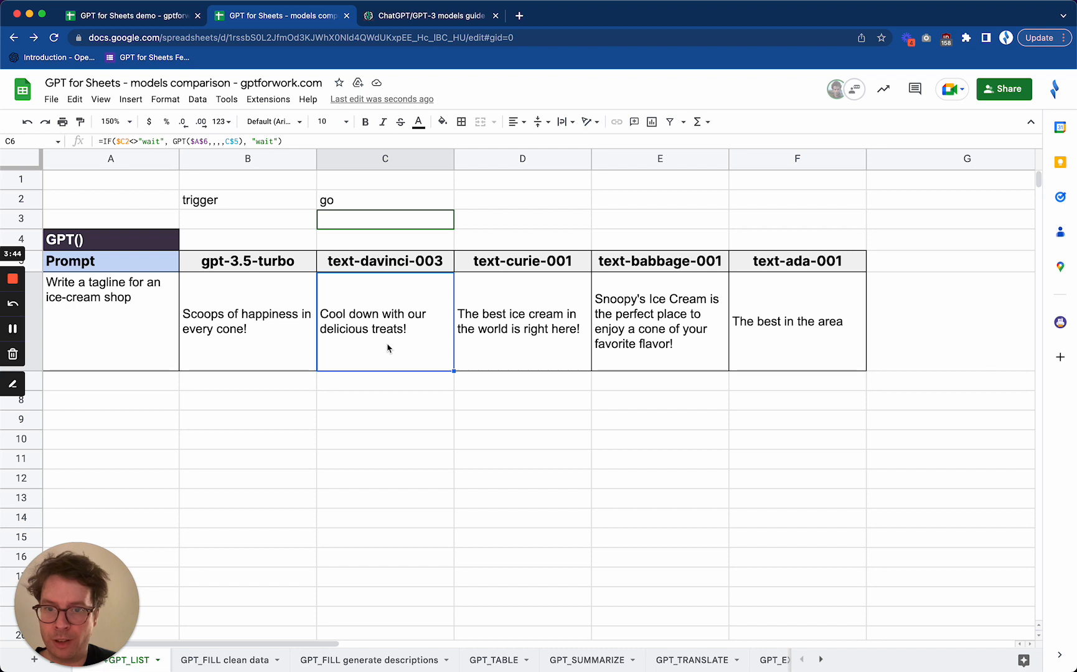
click(530, 342)
click(648, 339)
click(775, 331)
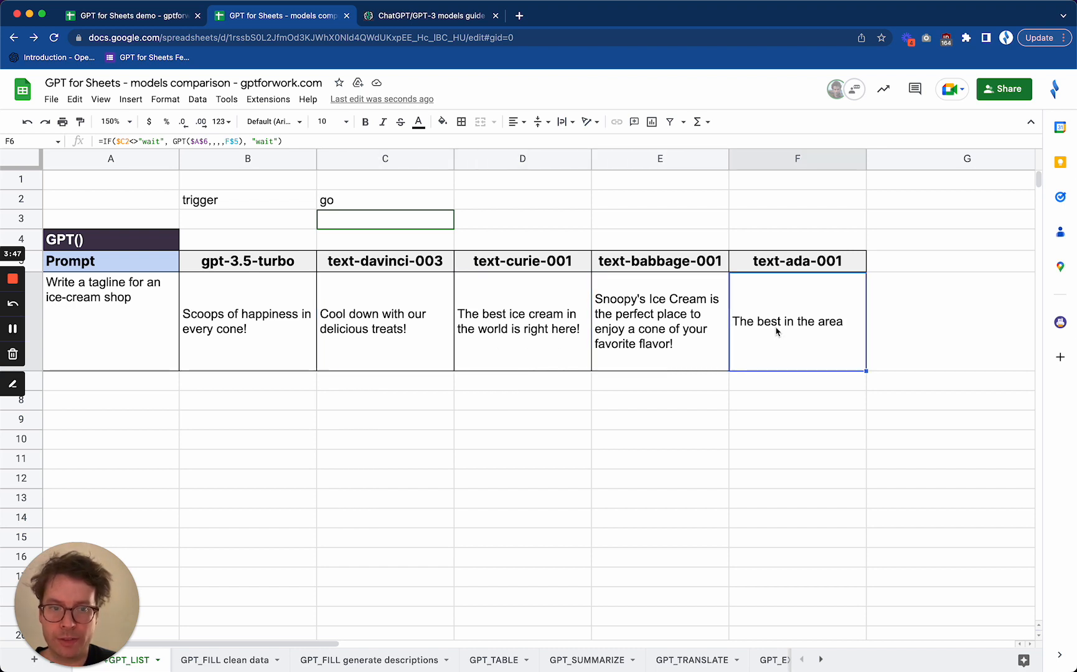
click(264, 346)
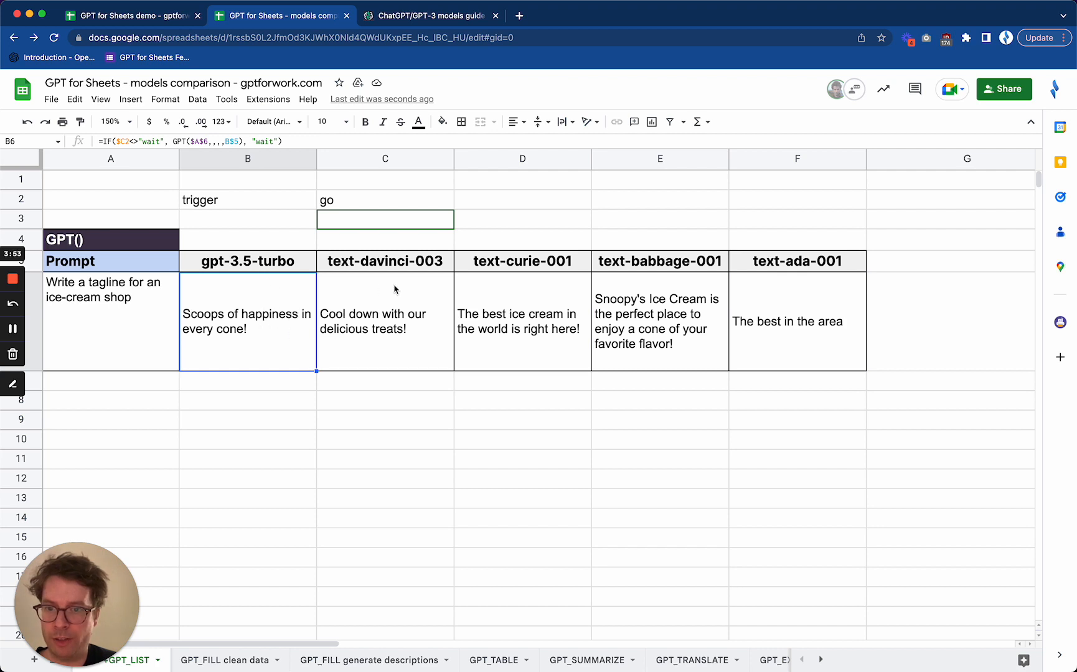
click(537, 299)
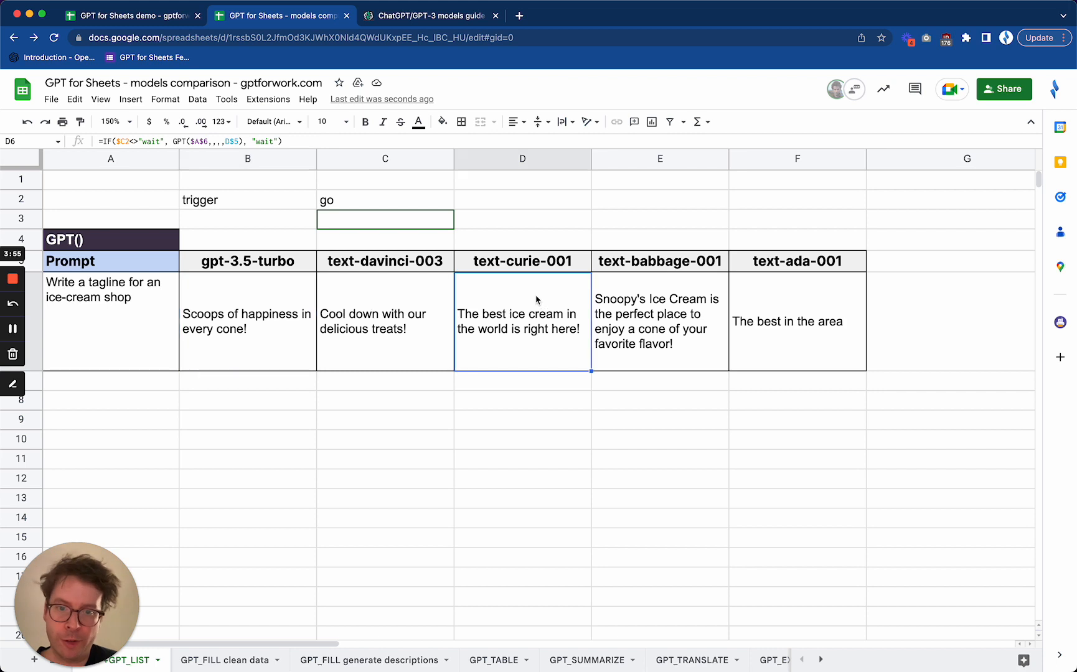
click(691, 353)
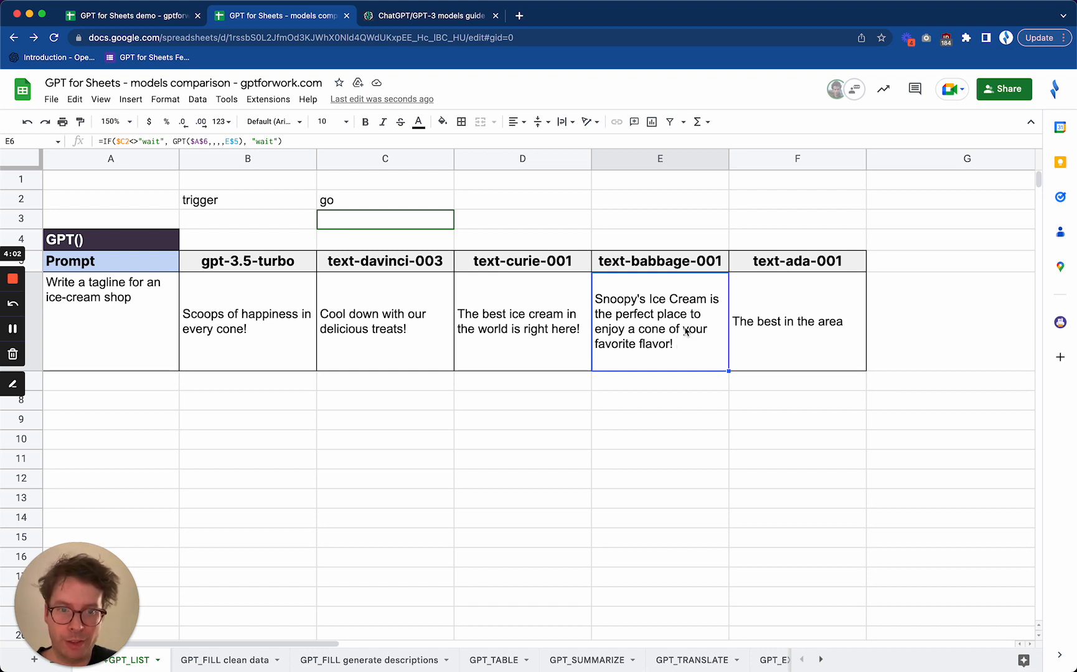
click(778, 350)
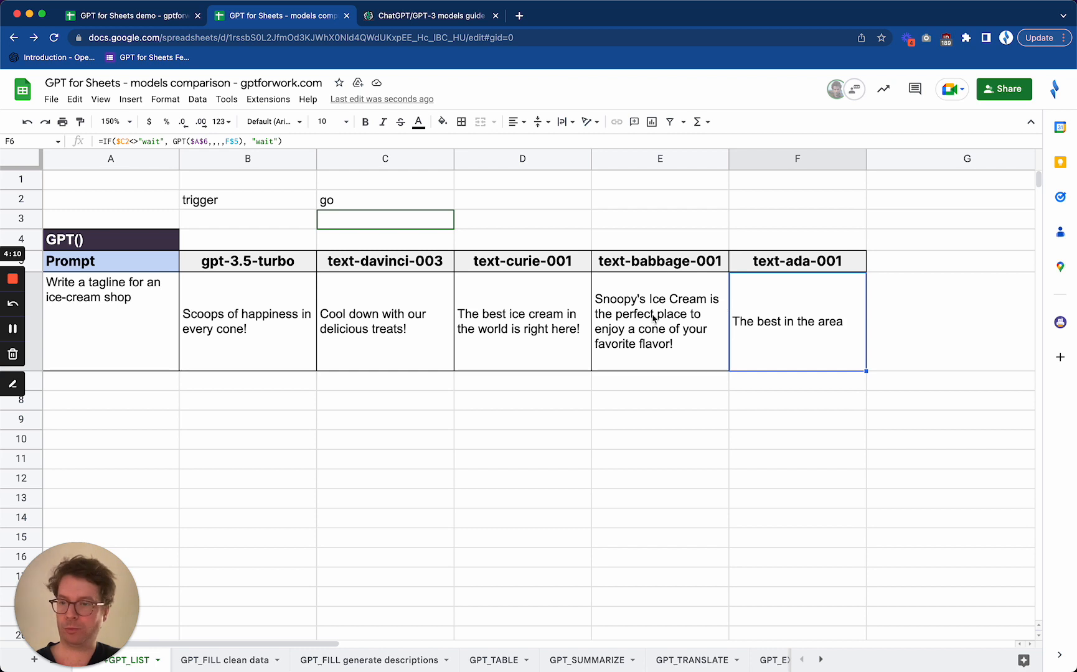
click(243, 336)
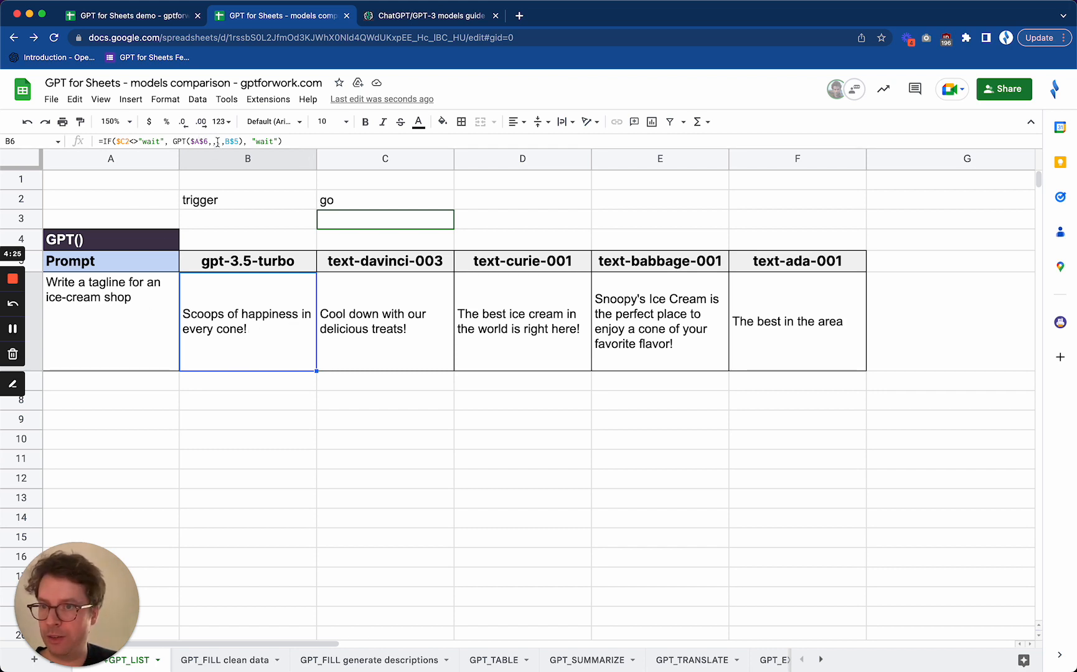
Set the trigger cell C2 back to "wait" to pause the GPT formulas
click(346, 199)
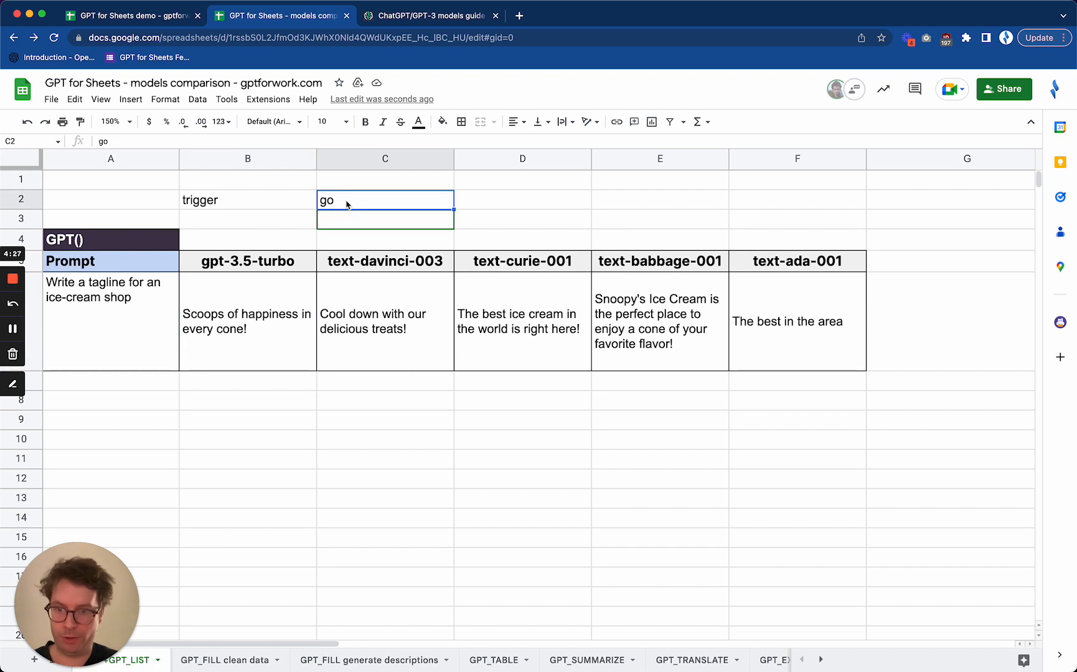
text(wait)
key(Return)
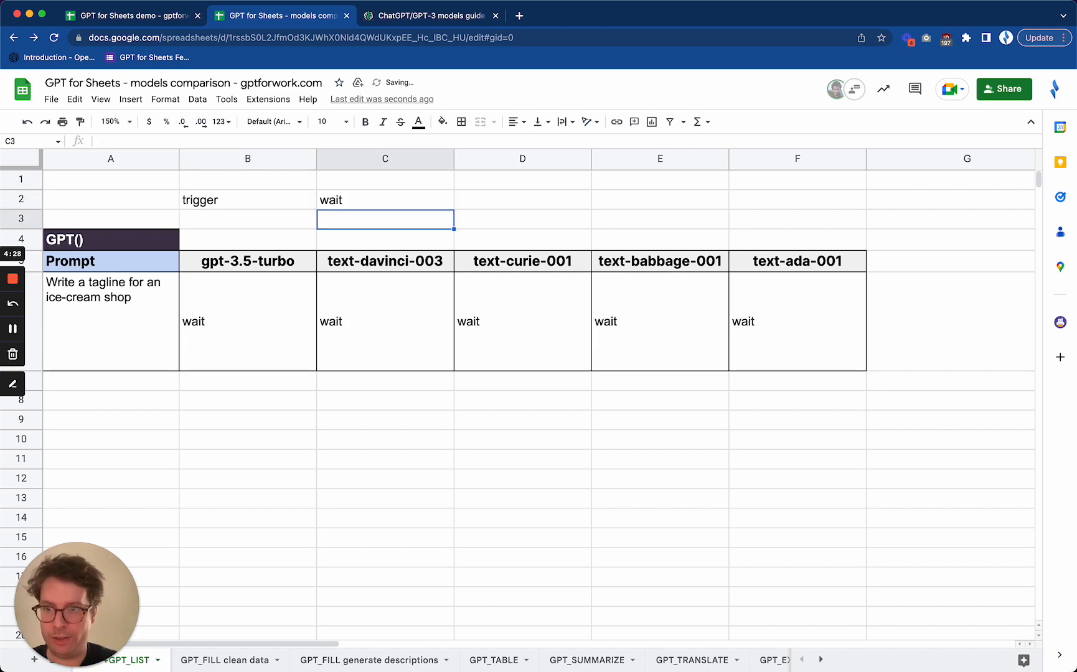
Set the temperature argument to 1 in the GPT formula of cell B6 under gpt-3.5-turbo
click(269, 335)
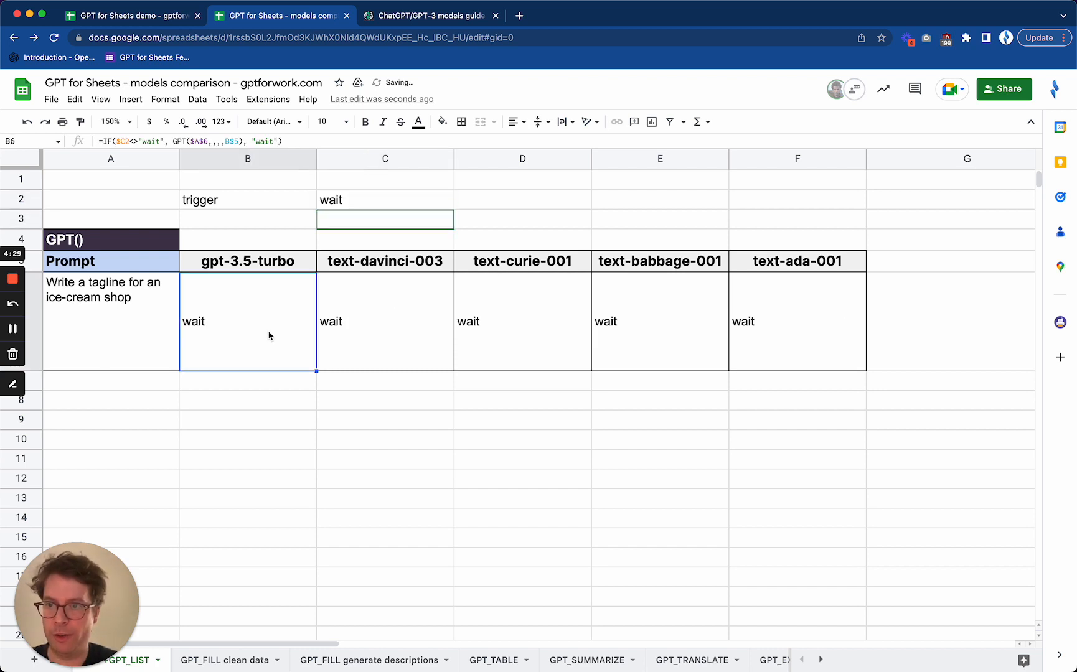
click(216, 142)
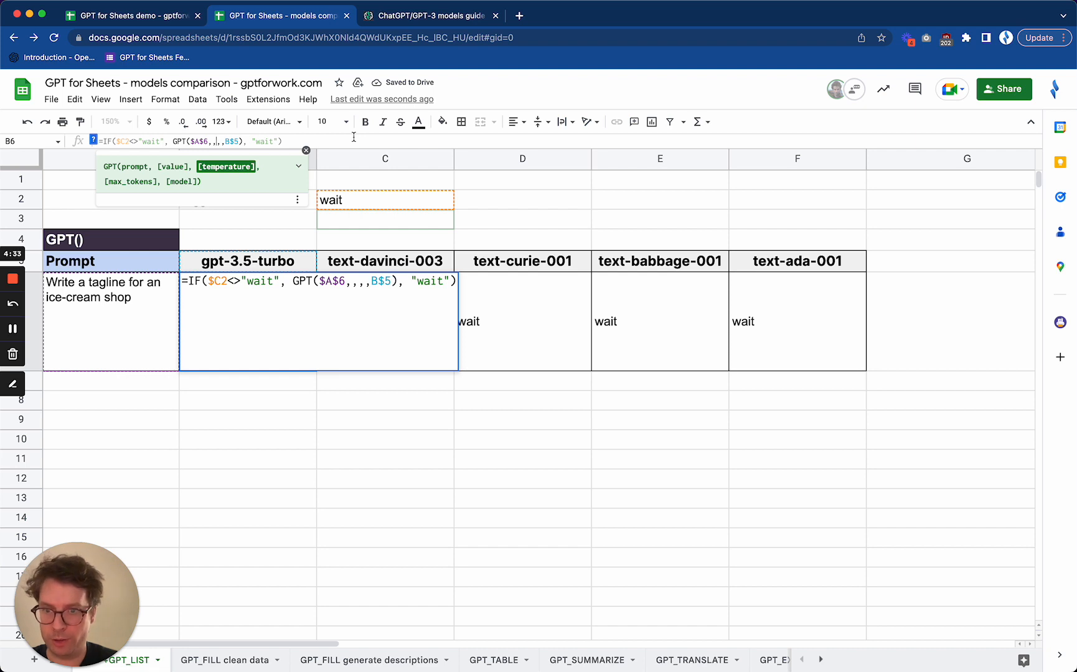
click(355, 281)
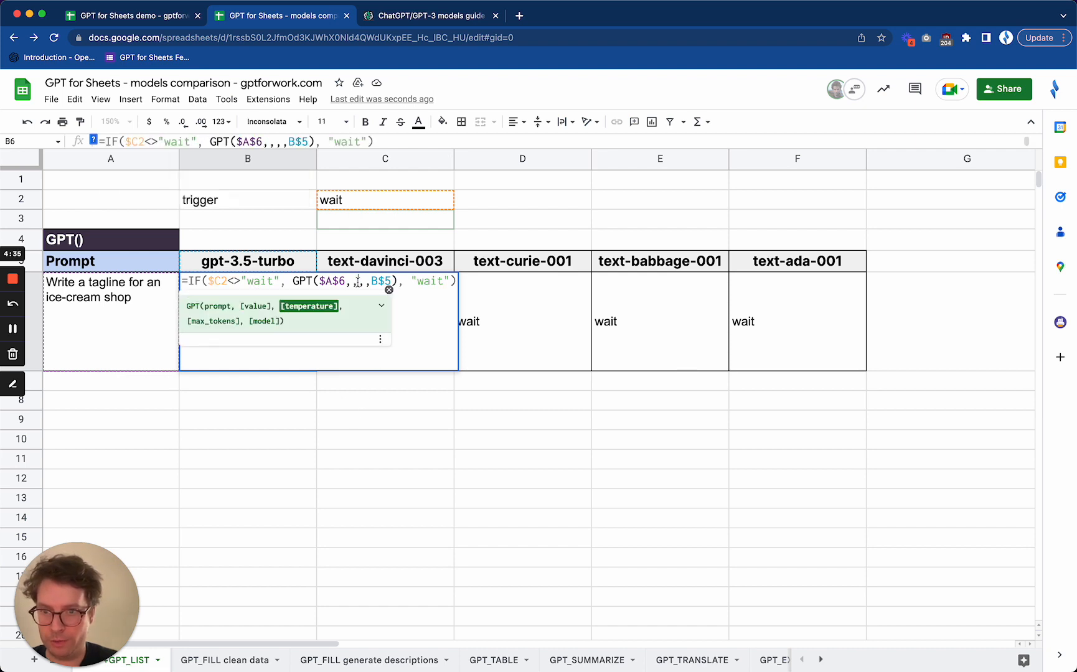
text(1)
key(Return)
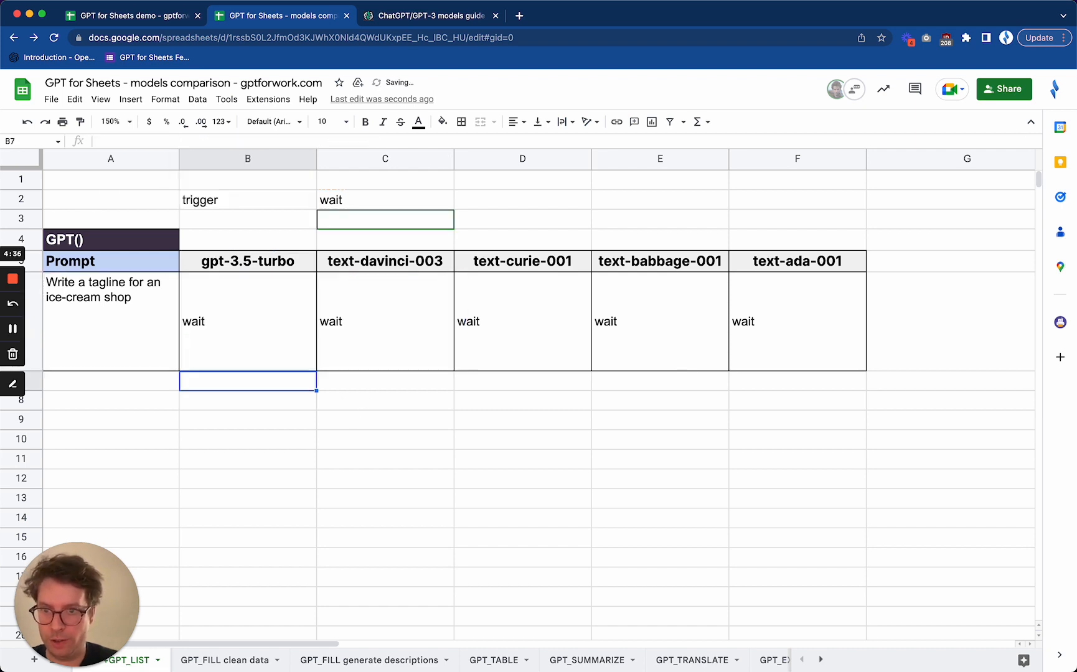
Copy the B6 formula across C6 to F6 and check the copied formula under each model
click(246, 339)
drag(317, 371, 856, 362)
click(340, 324)
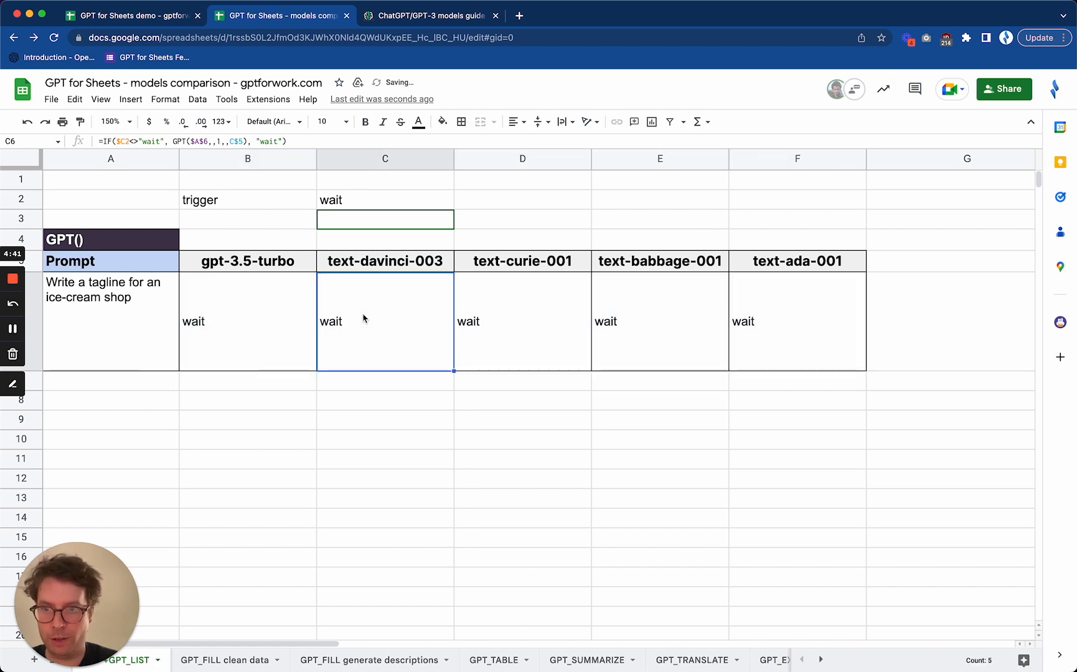
click(540, 322)
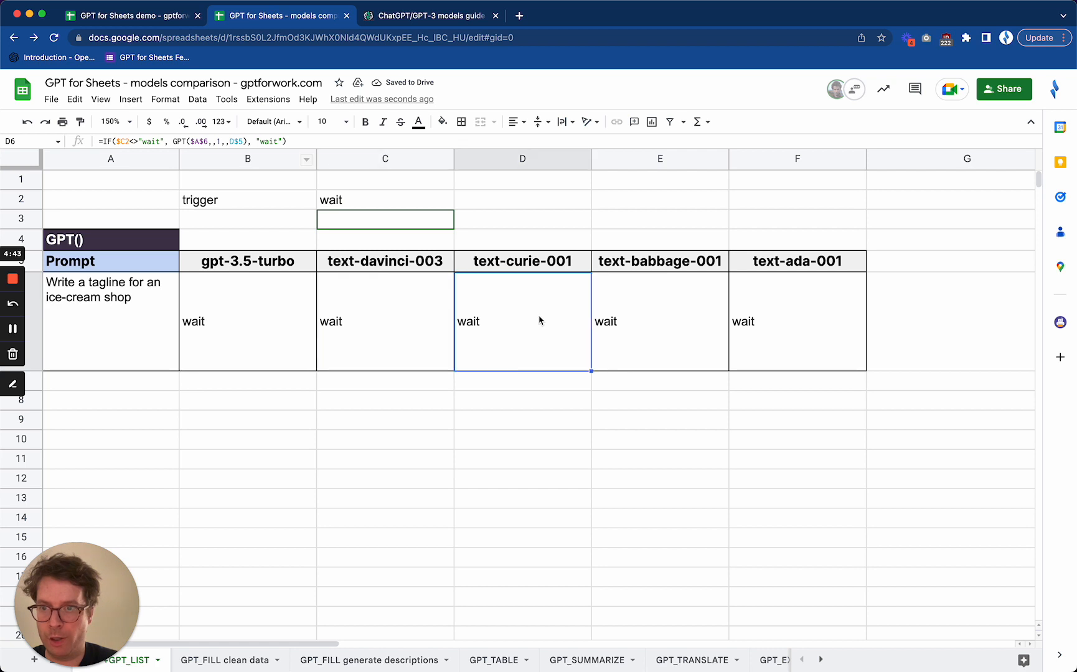
click(607, 288)
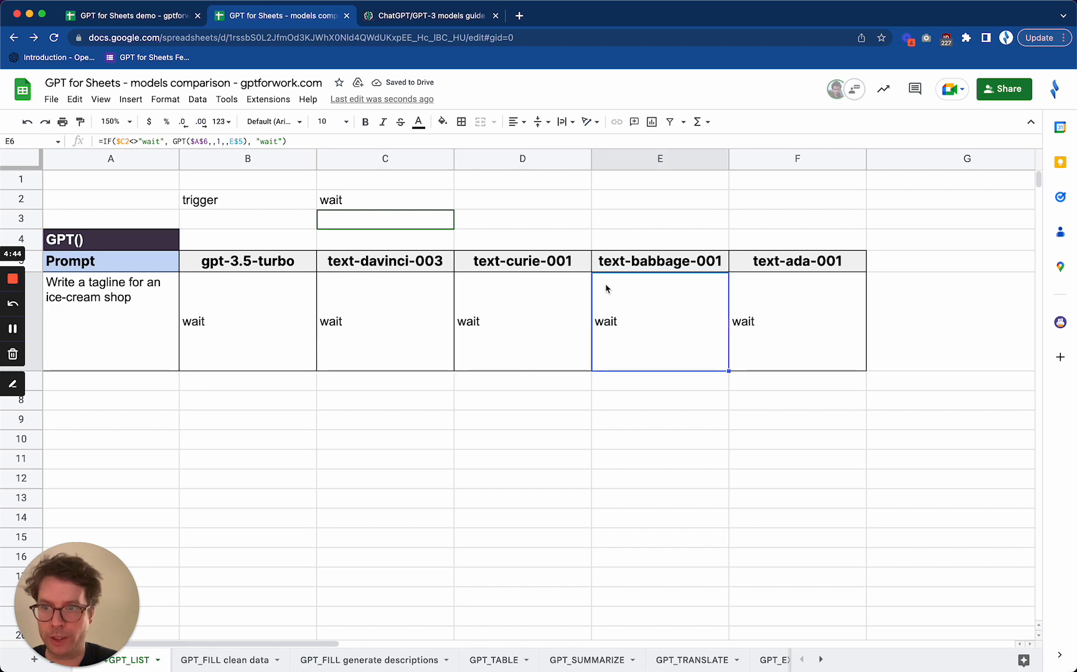
click(794, 321)
Set the trigger cell C2 to "go" to rerun the tagline prompt with the new temperature
click(410, 202)
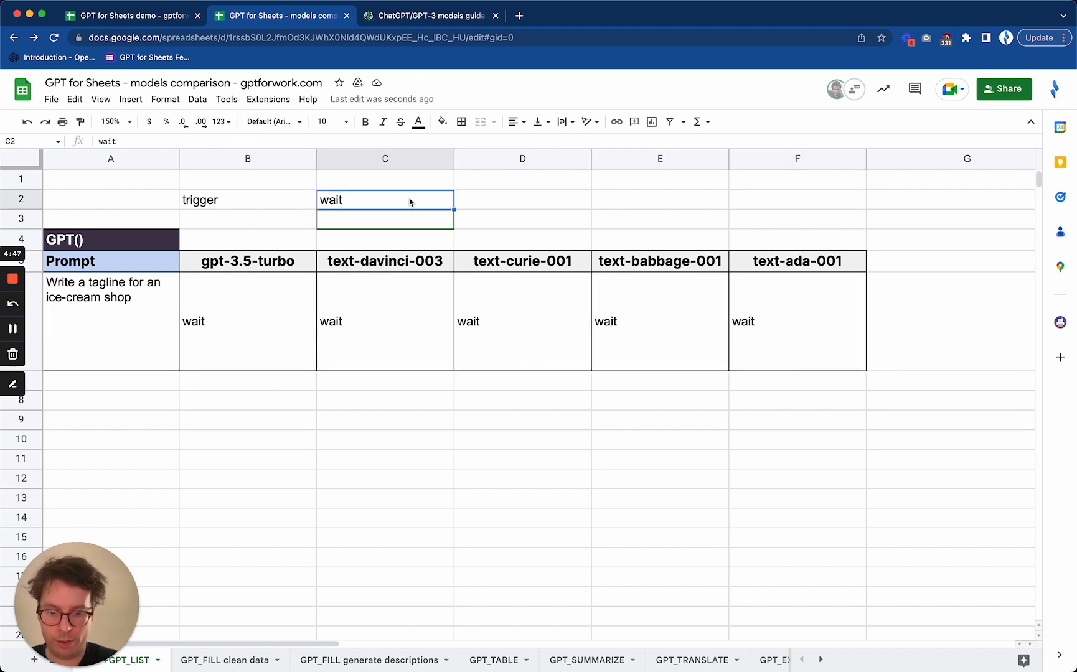
text(go)
key(Return)
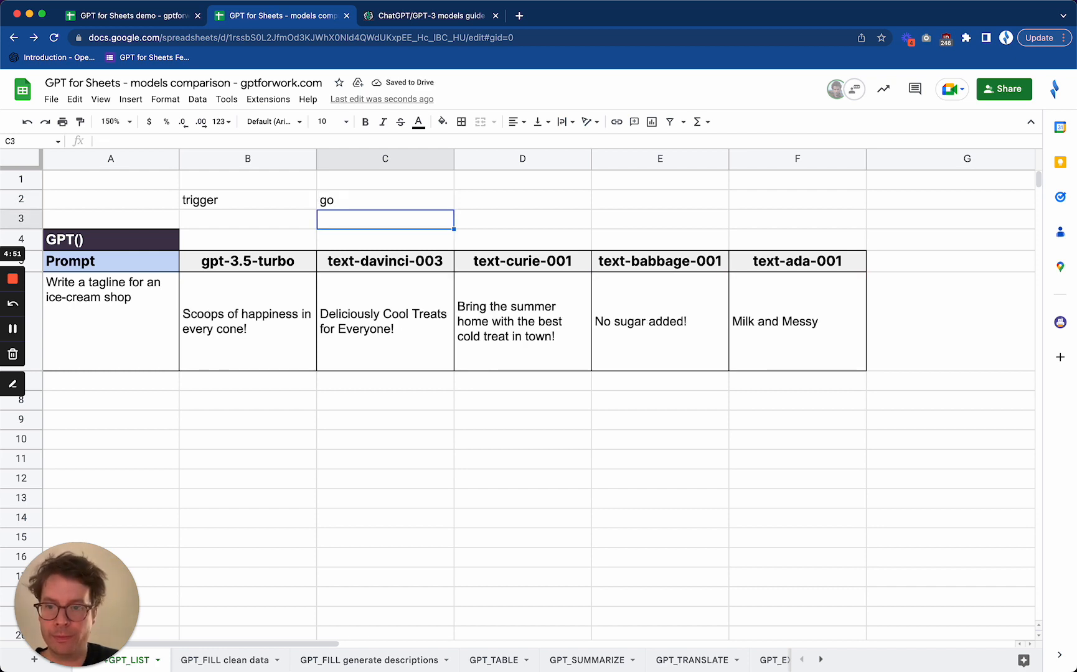
Compare the regenerated ice-cream shop taglines in B6 to F6 across the five models
click(257, 360)
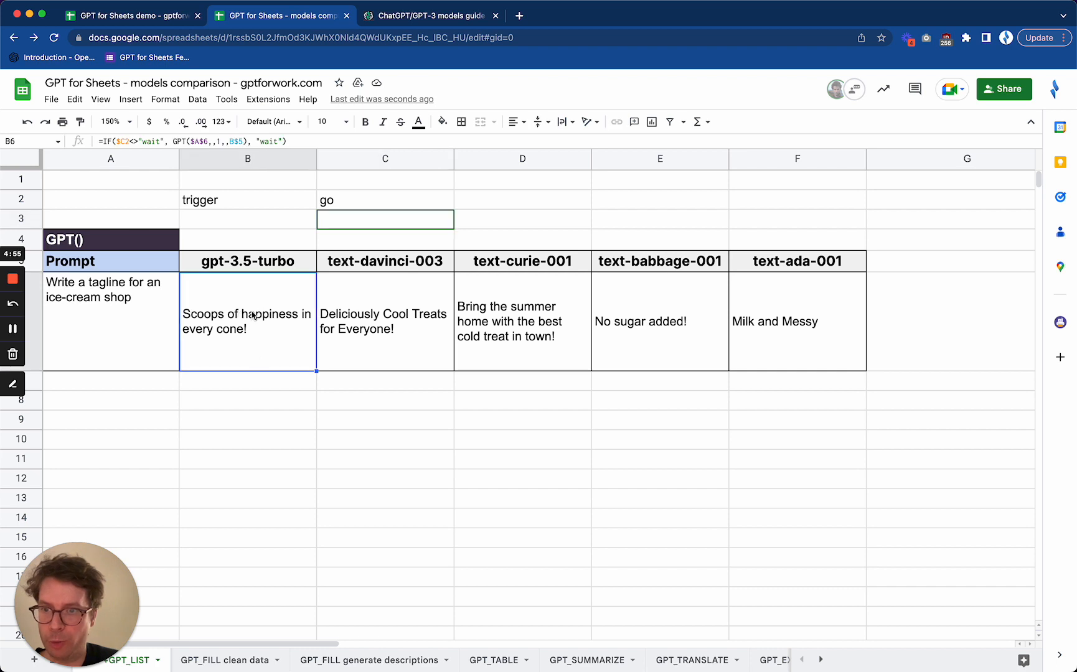
click(388, 353)
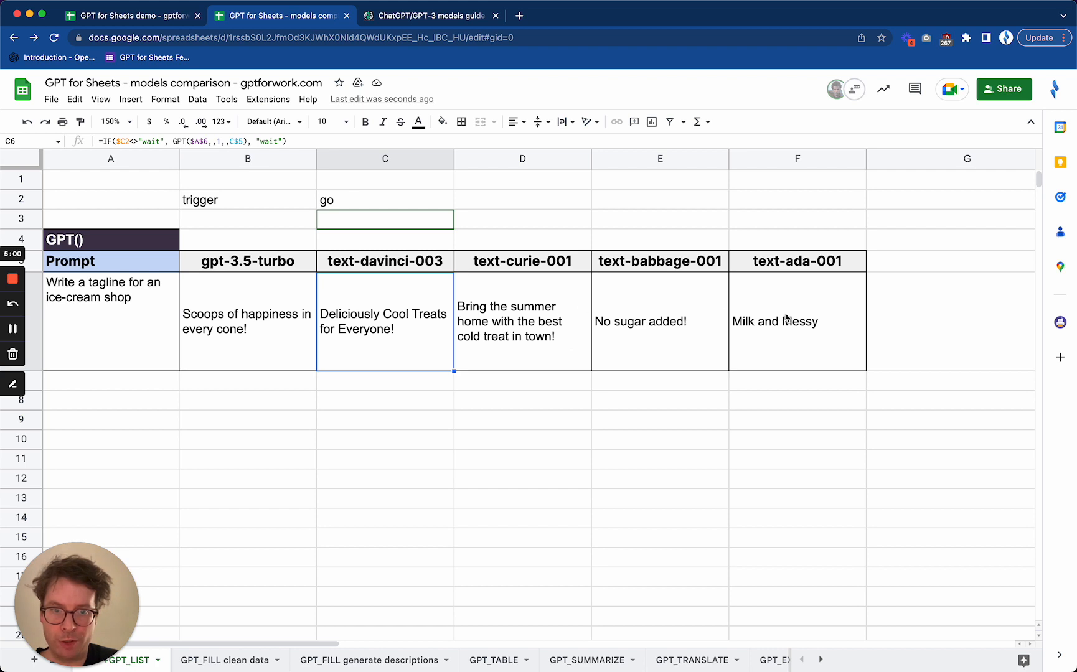
drag(786, 318, 583, 314)
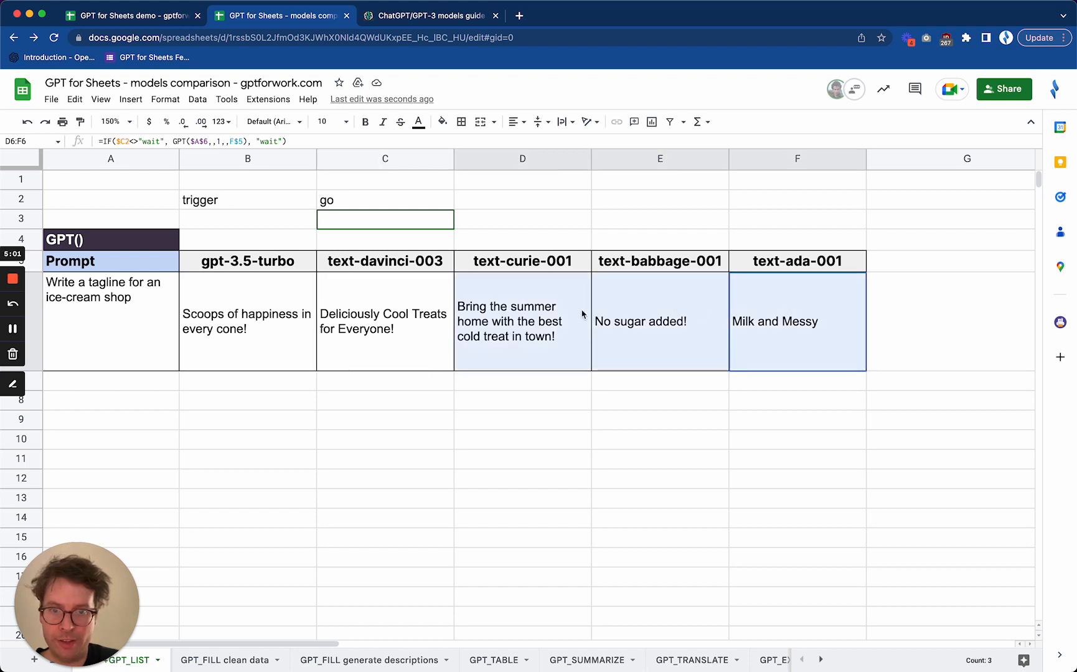
click(660, 319)
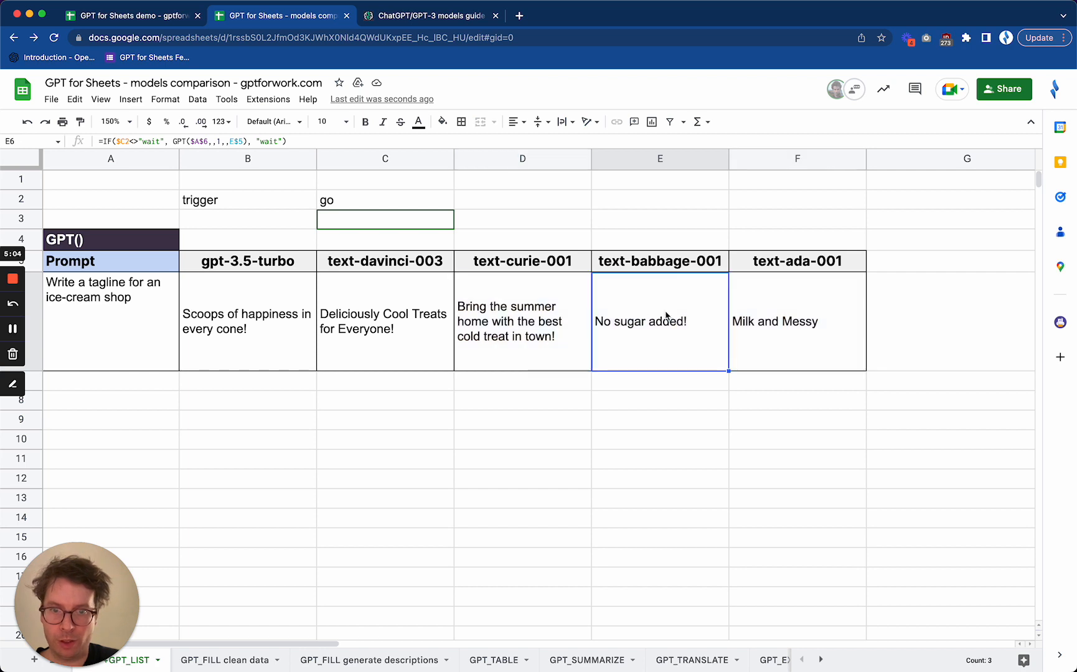
click(526, 300)
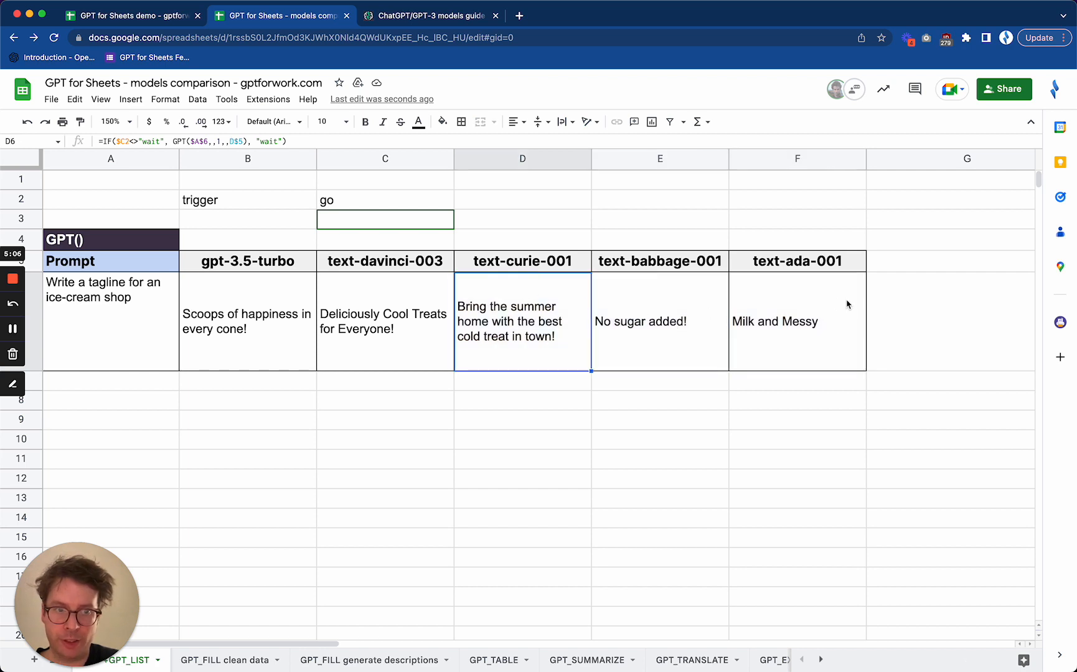
click(807, 307)
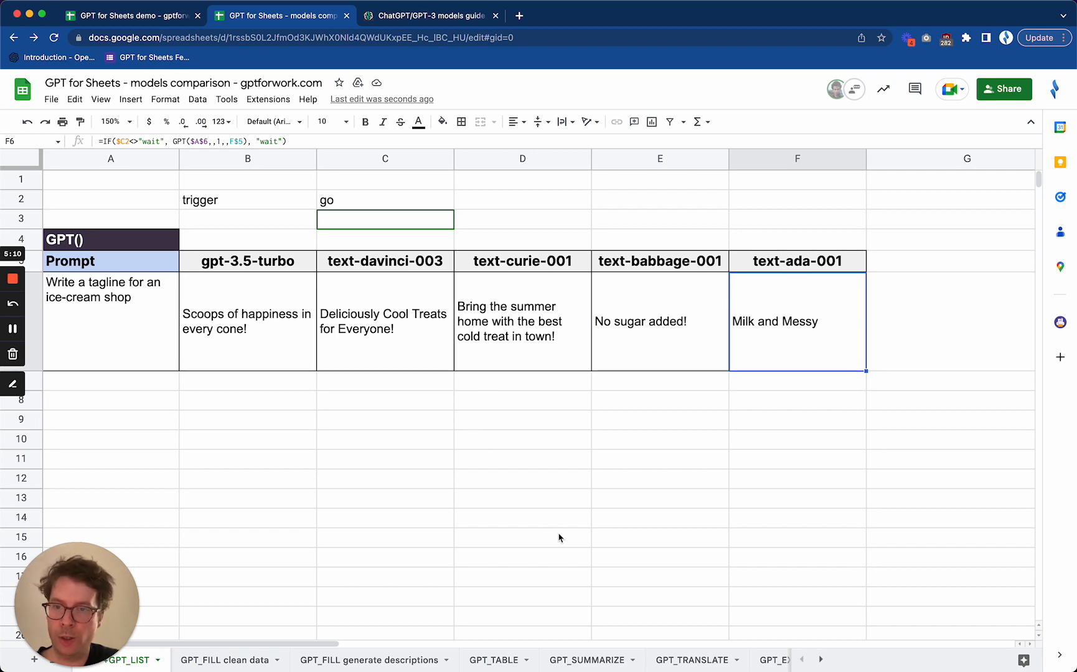
Set the GPT_LIST trigger cell C30 to "go" to generate the Instagram growth blogpost ideas on all five models
scroll(559, 538, down, 15)
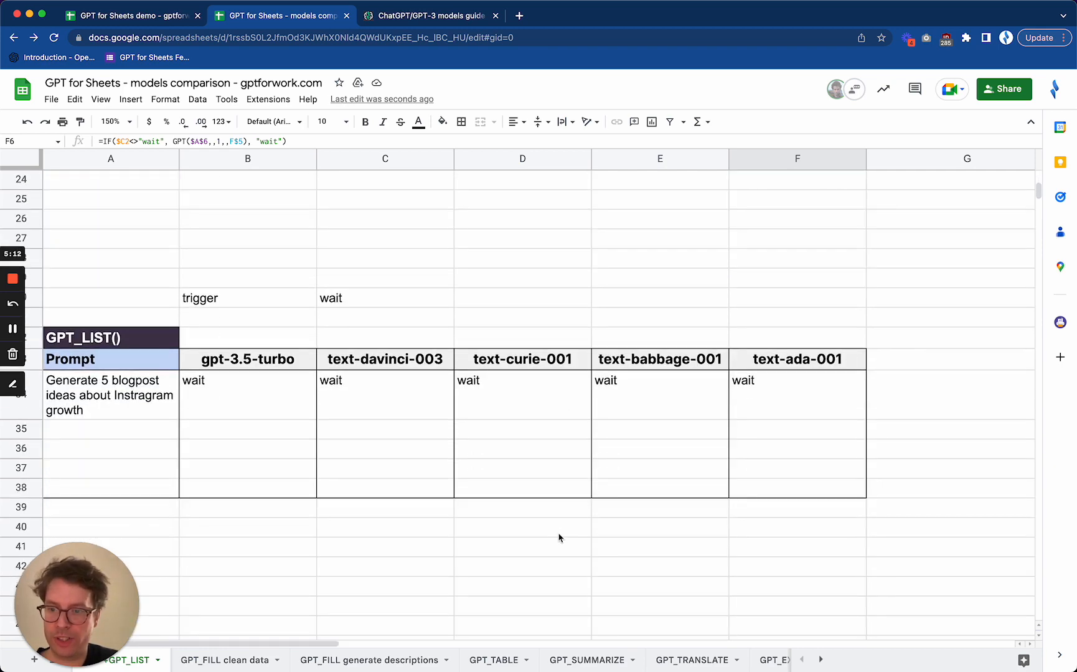
click(360, 305)
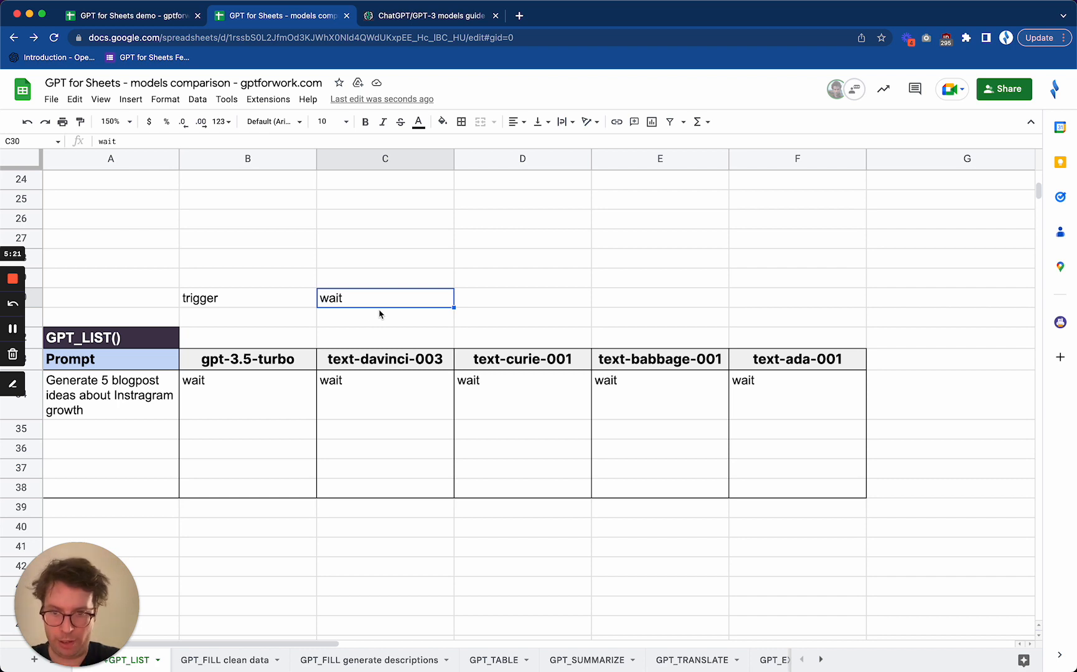
text(go)
key(Return)
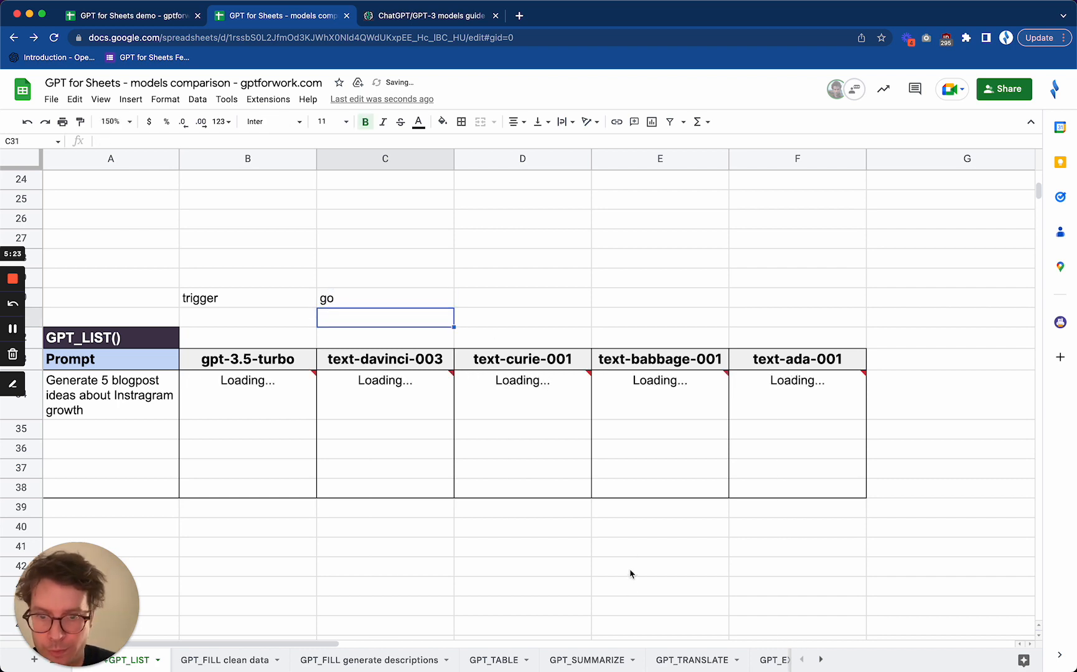
Examine the five blogpost ideas generated by text-ada-001 in F34 to F38 for relevance and repetition
scroll(630, 591, down, 6)
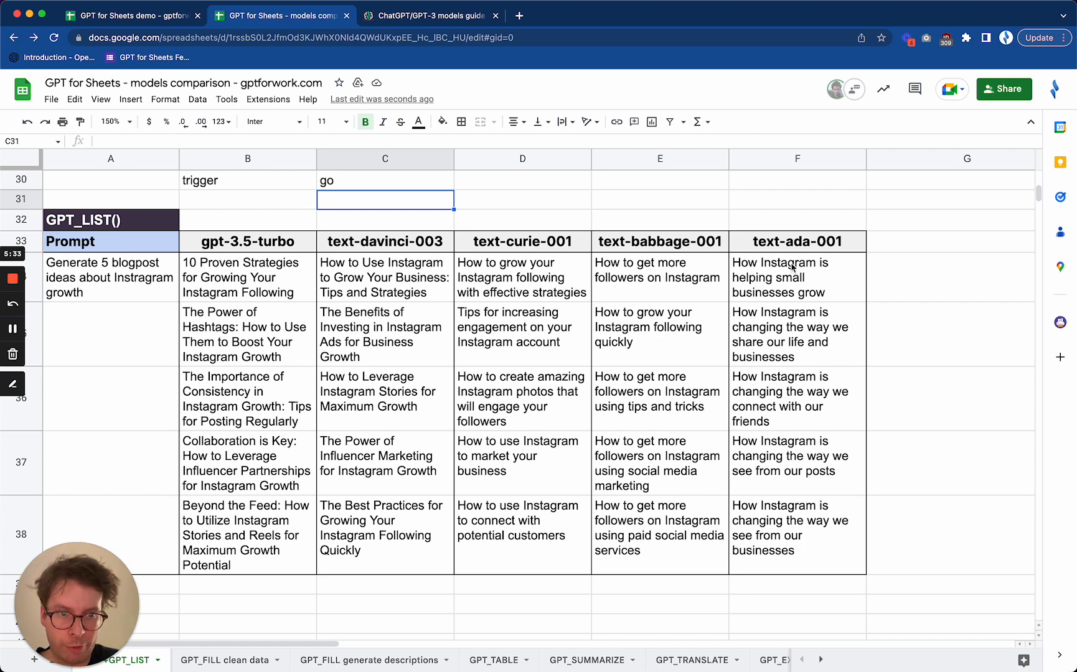
drag(792, 268, 789, 417)
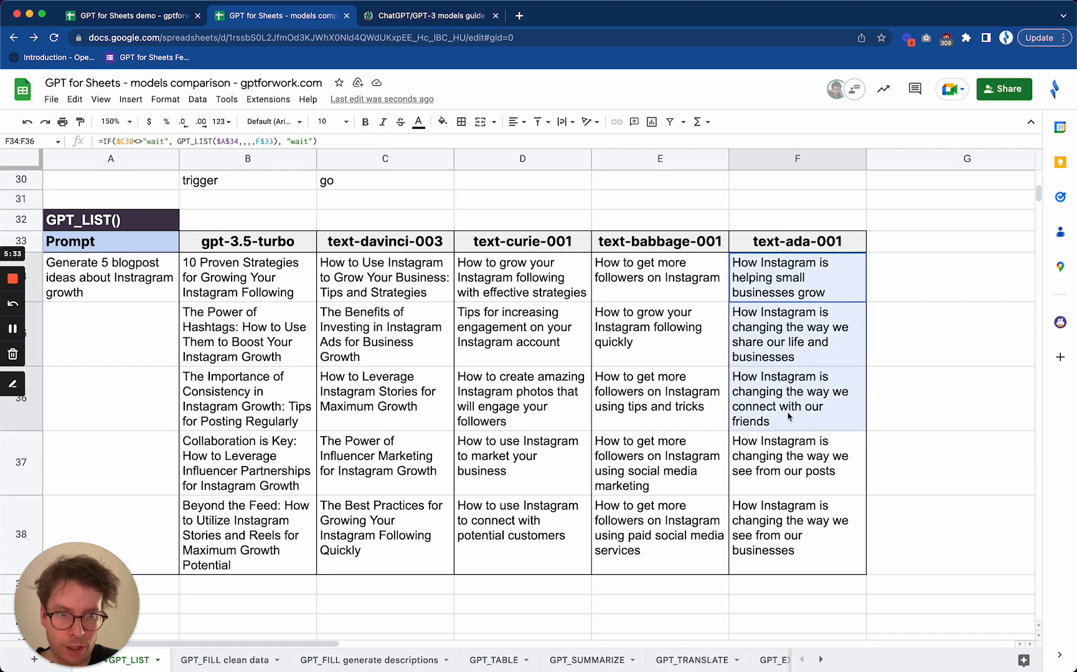
click(797, 332)
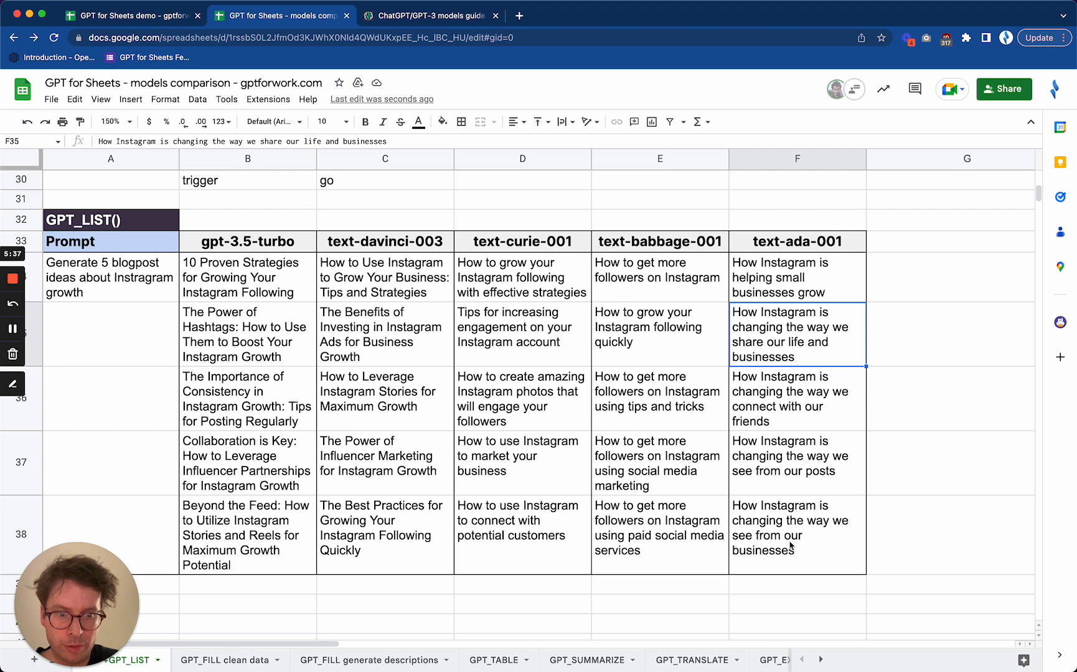
drag(791, 547, 783, 269)
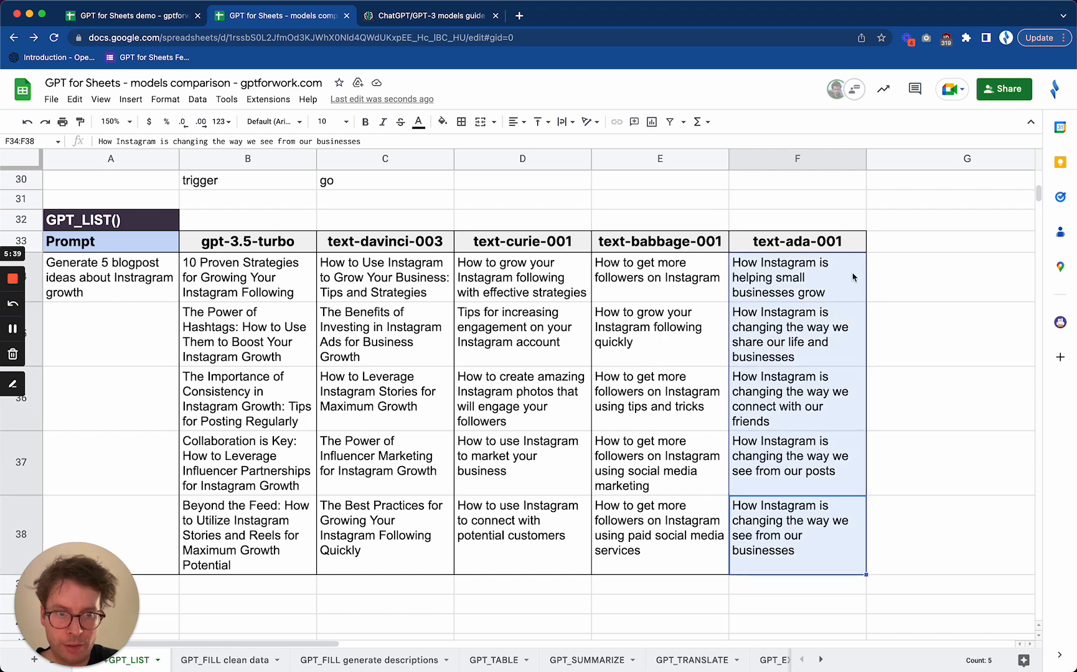
click(832, 278)
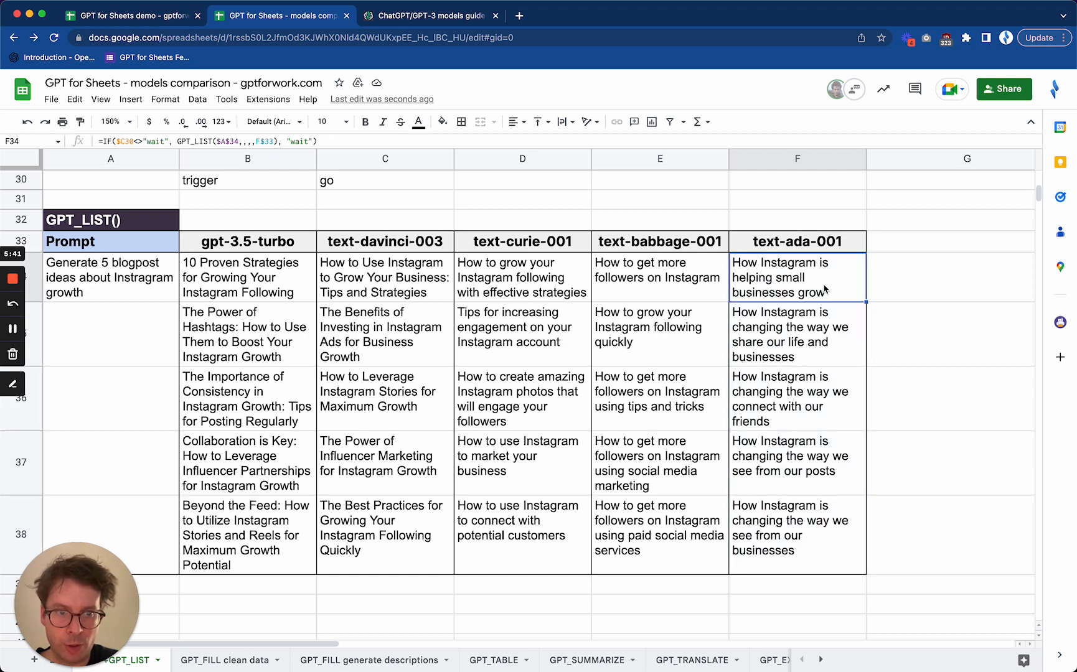
click(809, 347)
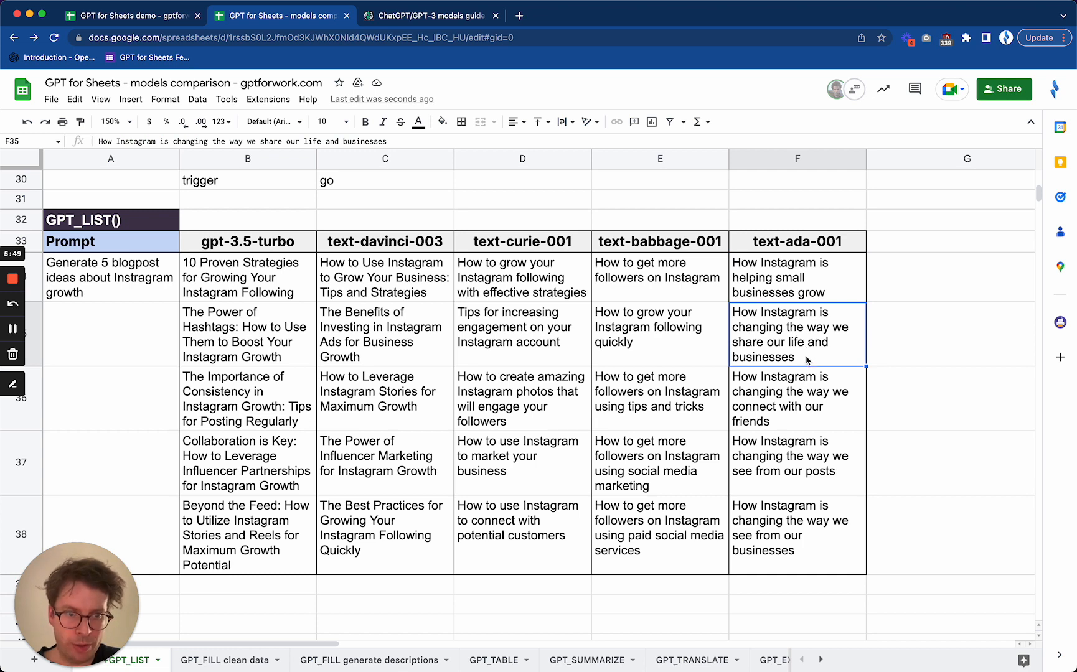
click(808, 413)
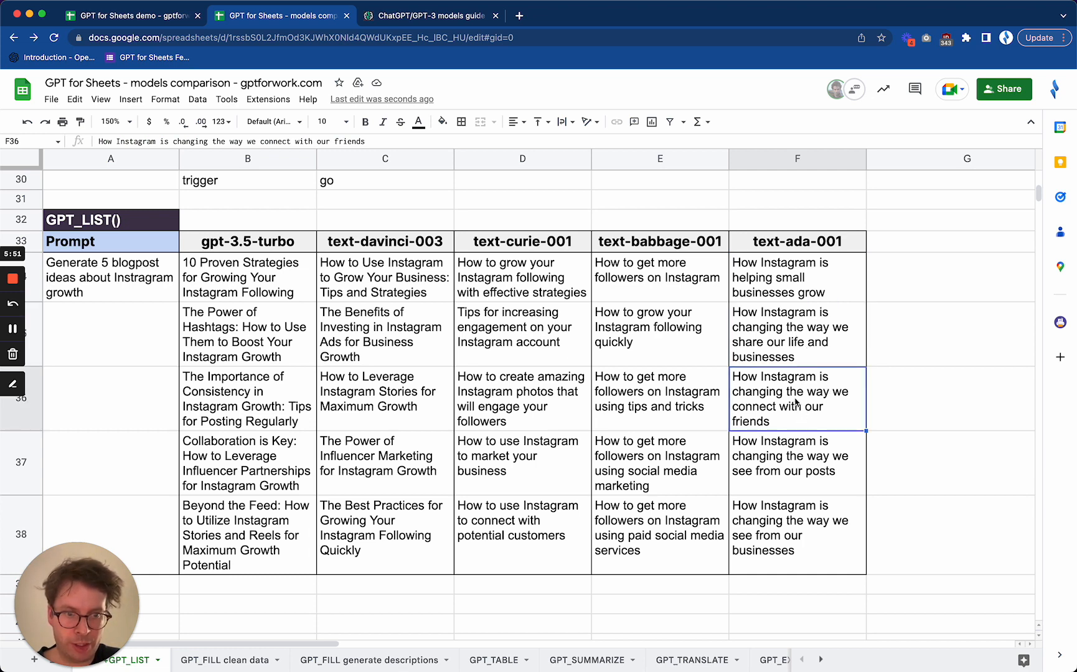
click(785, 476)
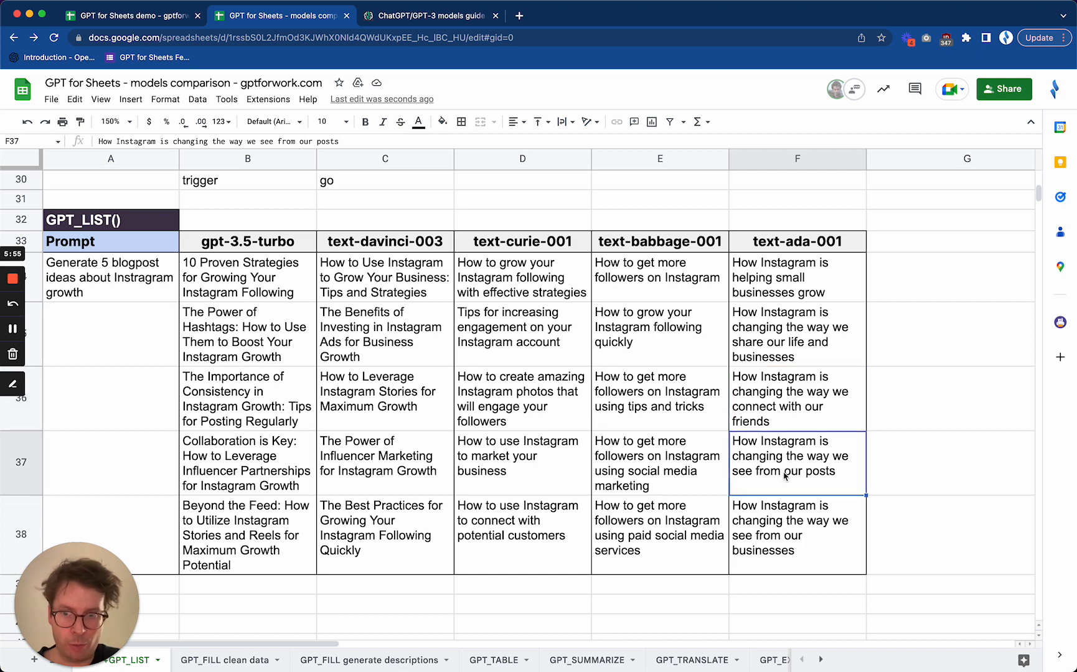
click(793, 416)
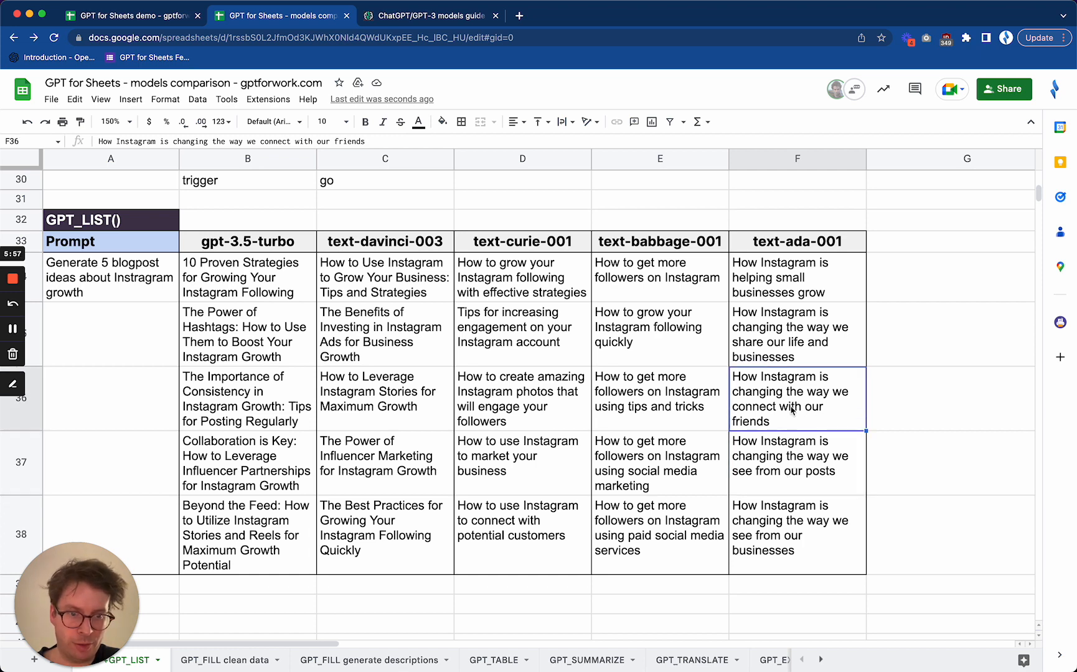
click(790, 479)
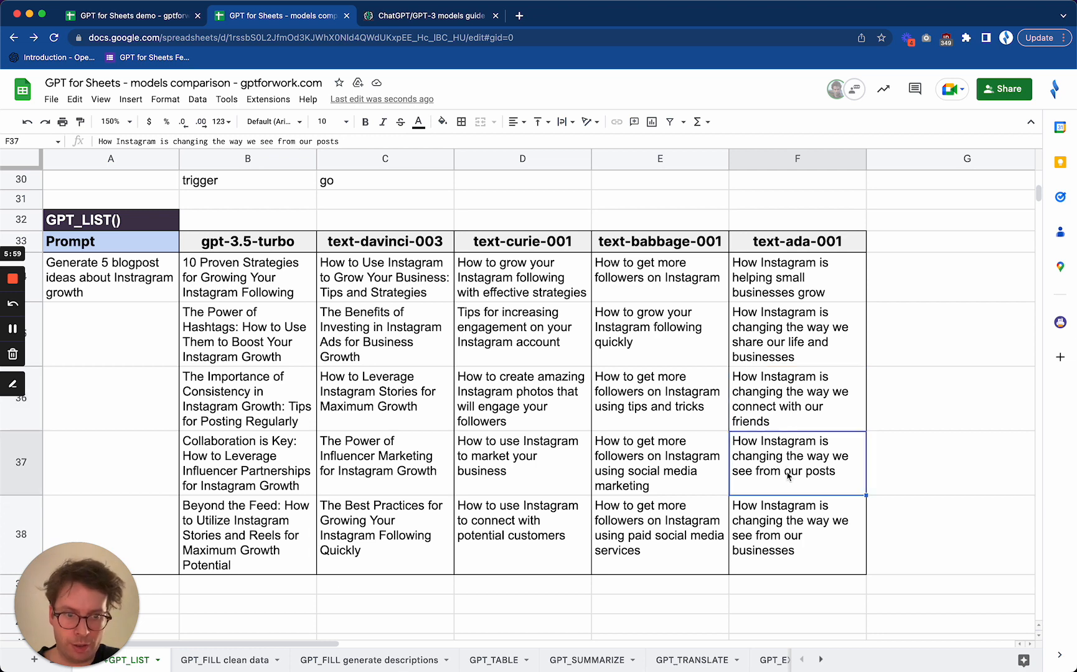
click(797, 544)
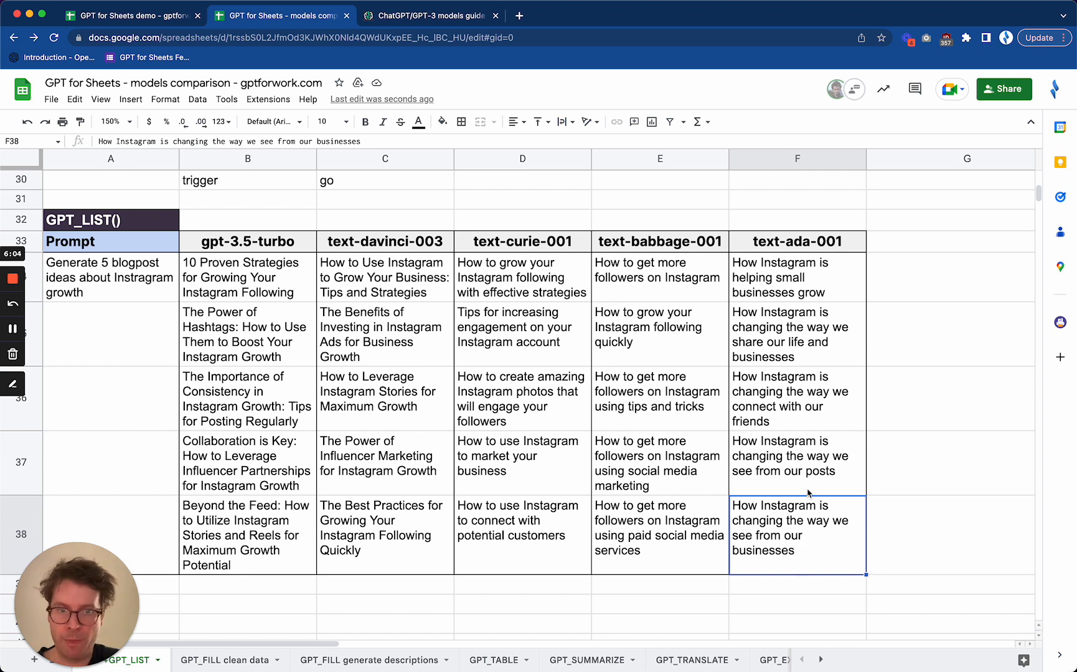
click(795, 294)
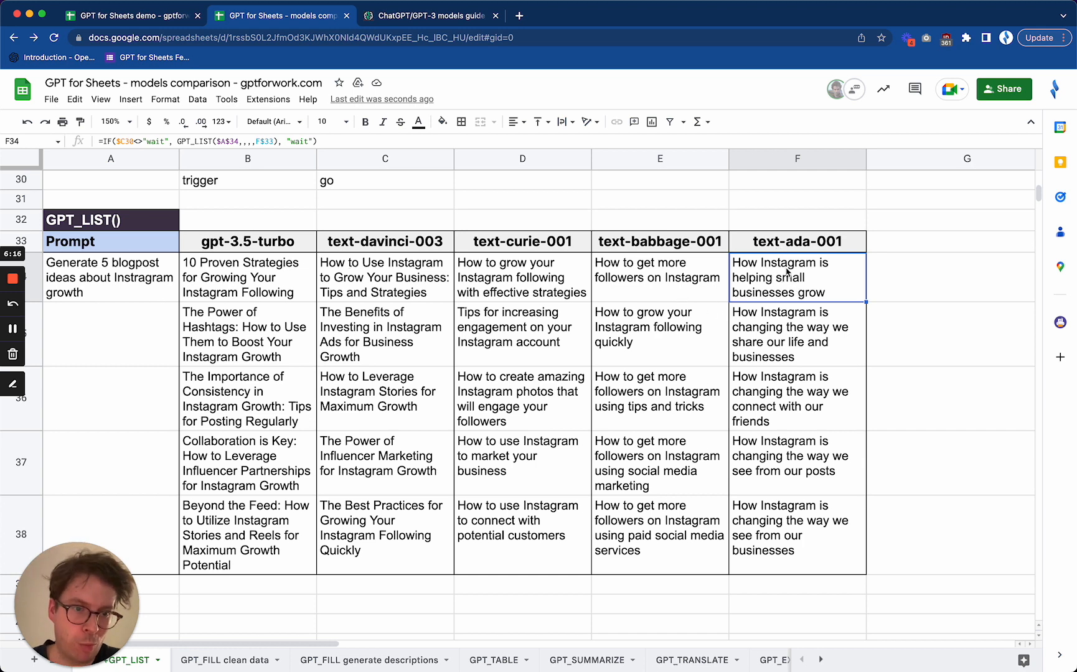
drag(787, 272, 776, 559)
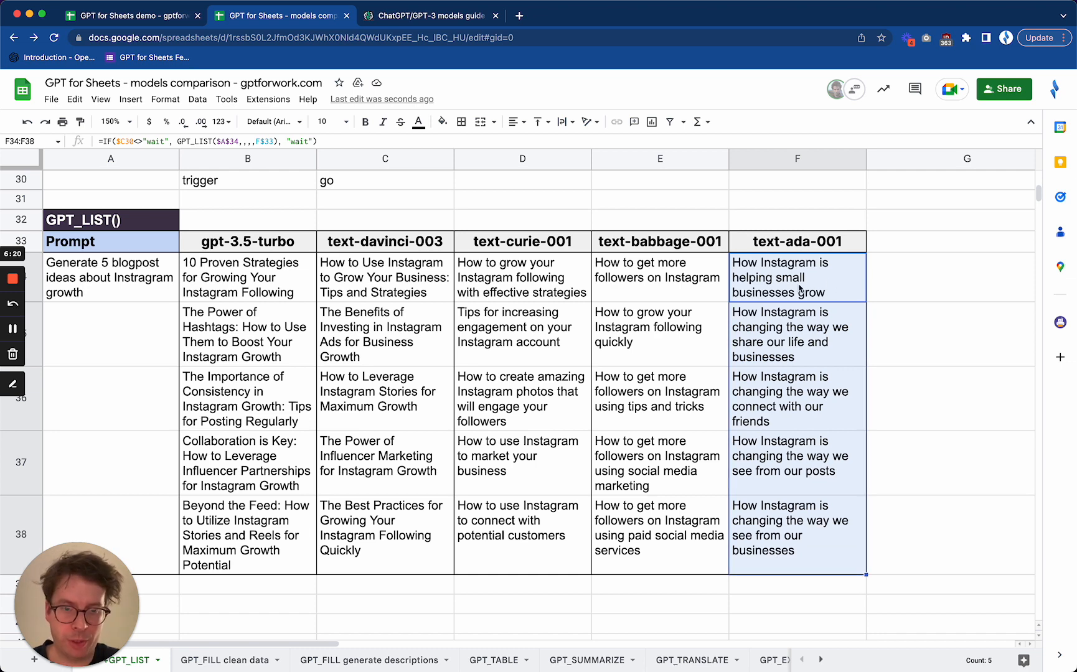
Examine the five blogpost ideas generated by text-babbage-001 in E34 to E38 for relevance and variety
click(655, 296)
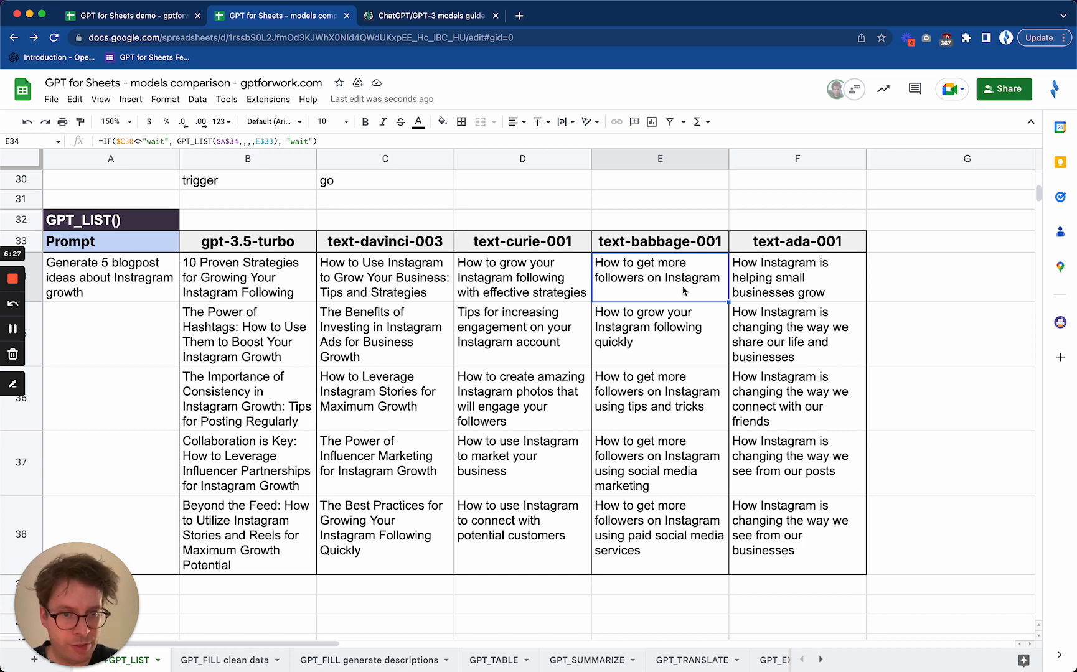
click(664, 340)
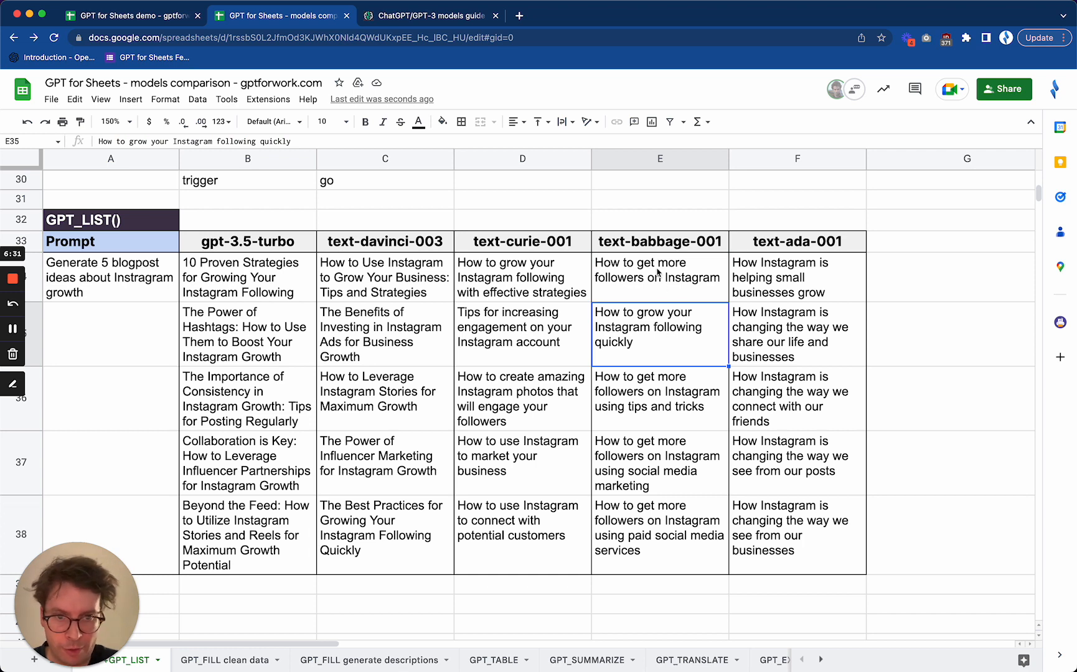
click(642, 292)
click(646, 403)
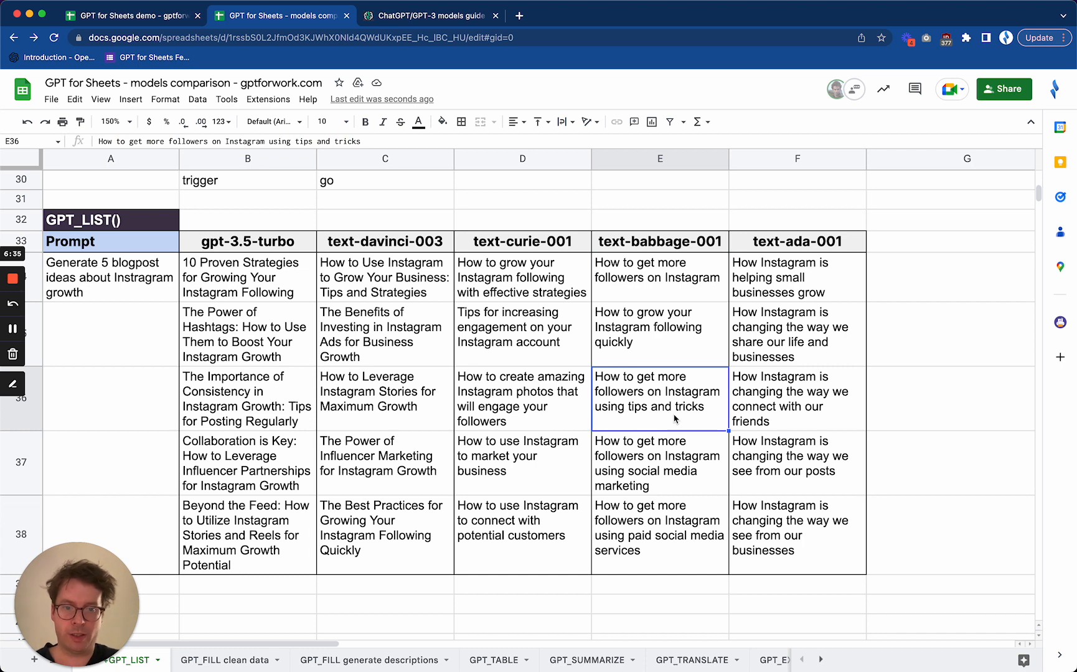
click(647, 478)
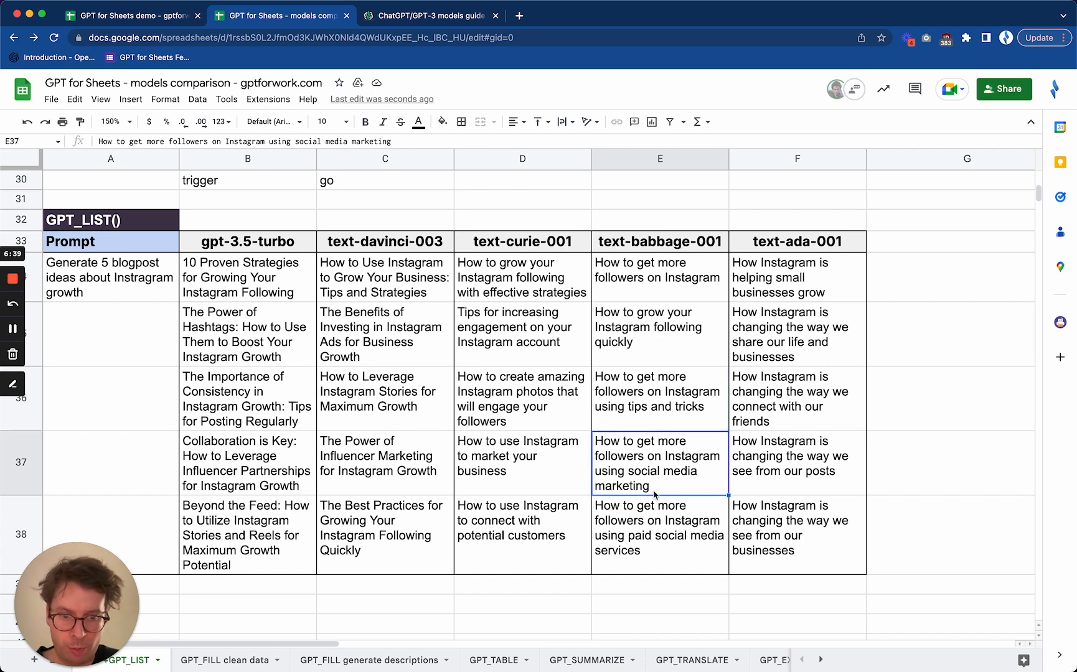
click(671, 546)
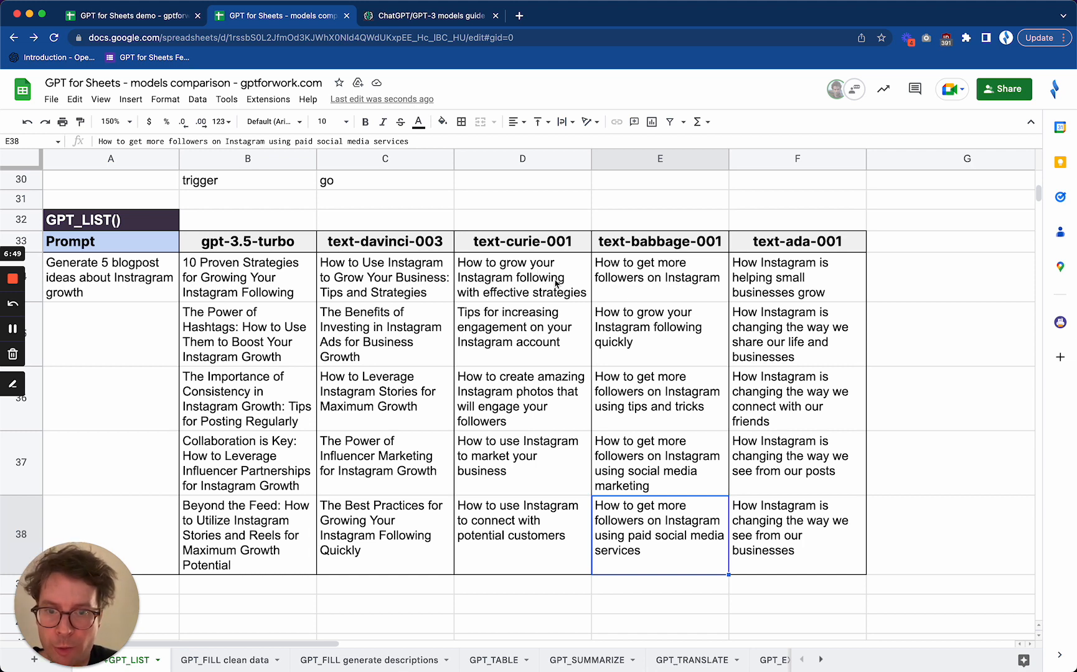
Compare the blogpost ideas from text-curie-001 in column D with those from text-davinci-003 in column C
click(528, 347)
click(545, 413)
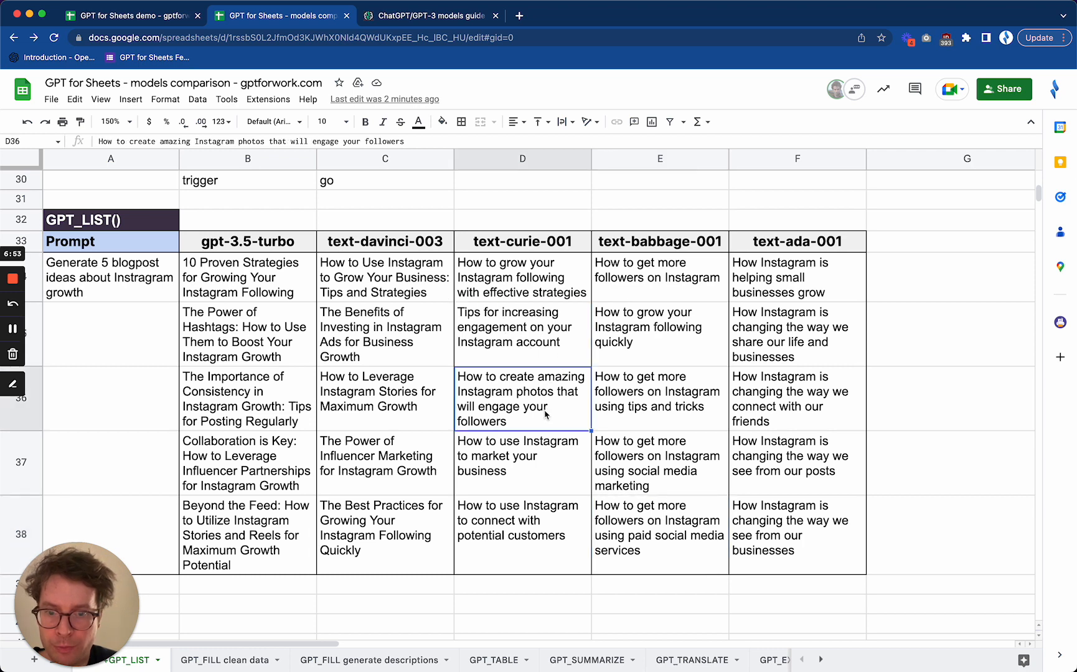
click(550, 477)
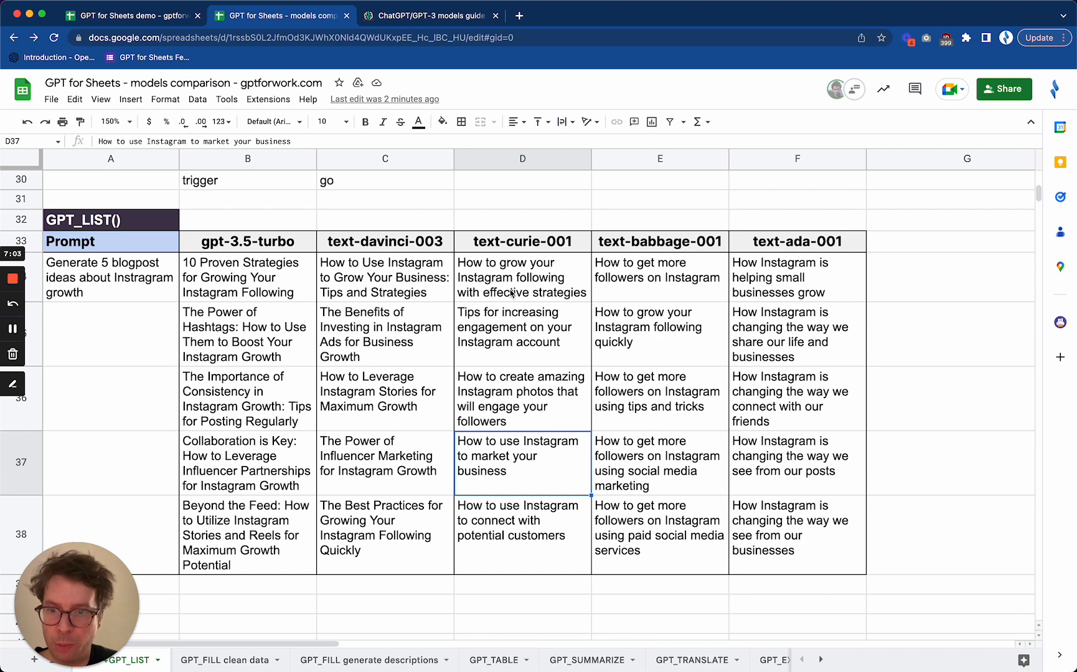
click(387, 288)
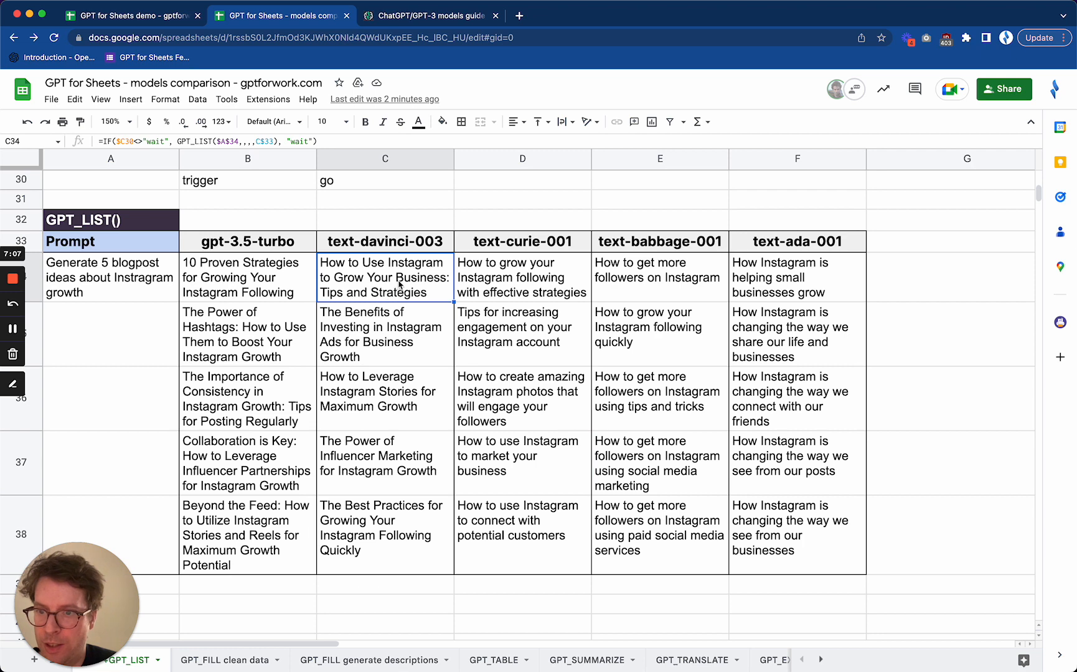
click(408, 342)
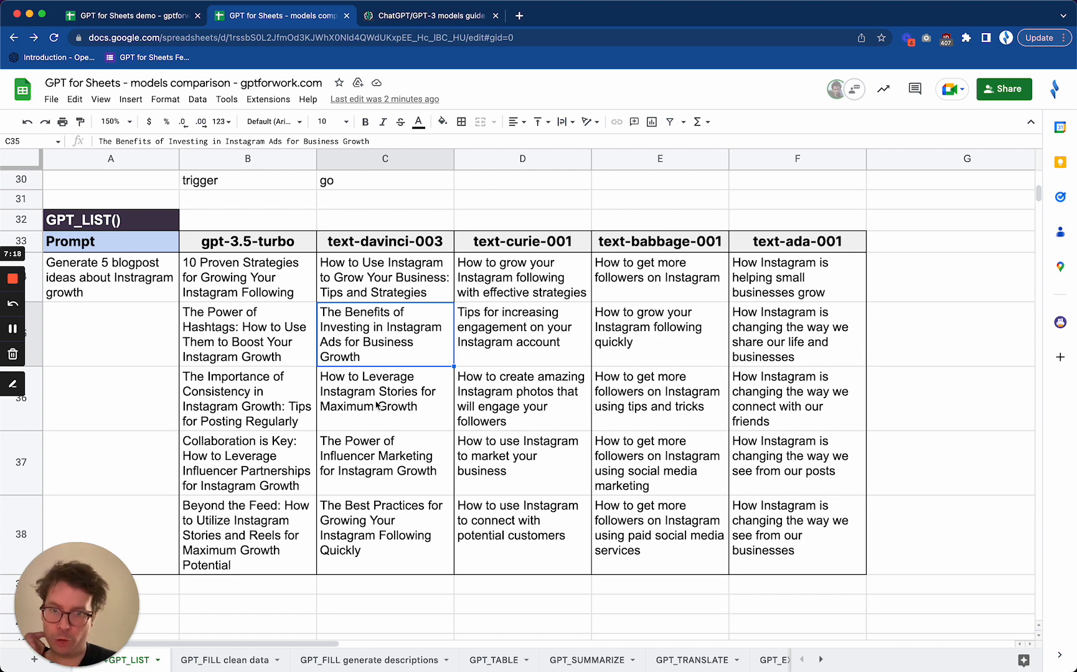
click(533, 277)
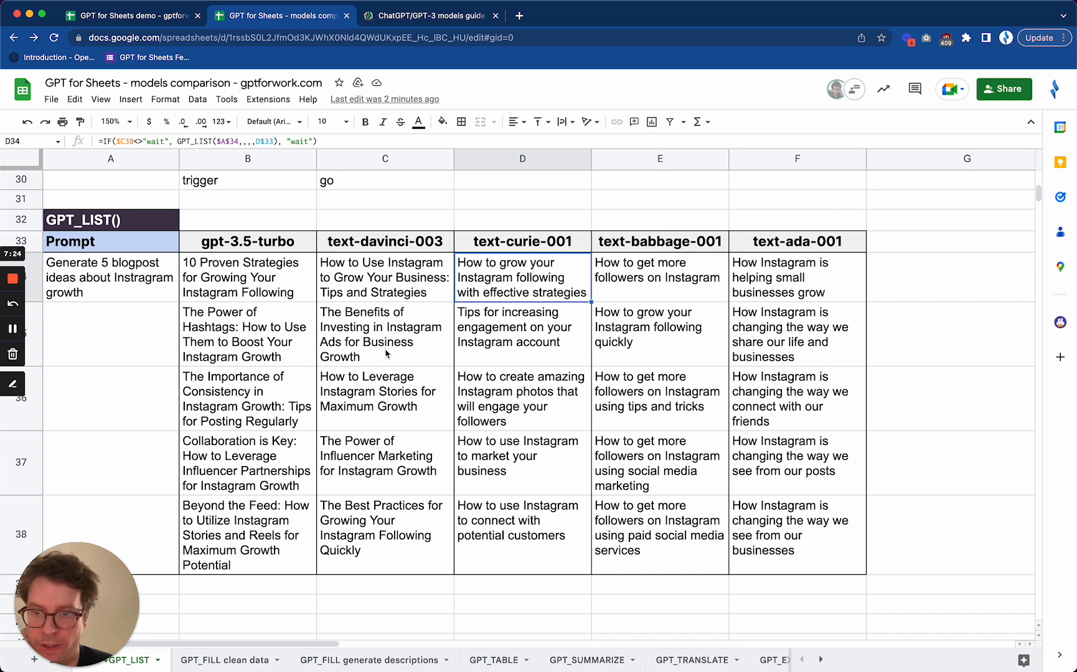
Examine the five blogpost ideas generated by gpt-3.5-turbo in B34 to B38 for specificity and variety
click(257, 288)
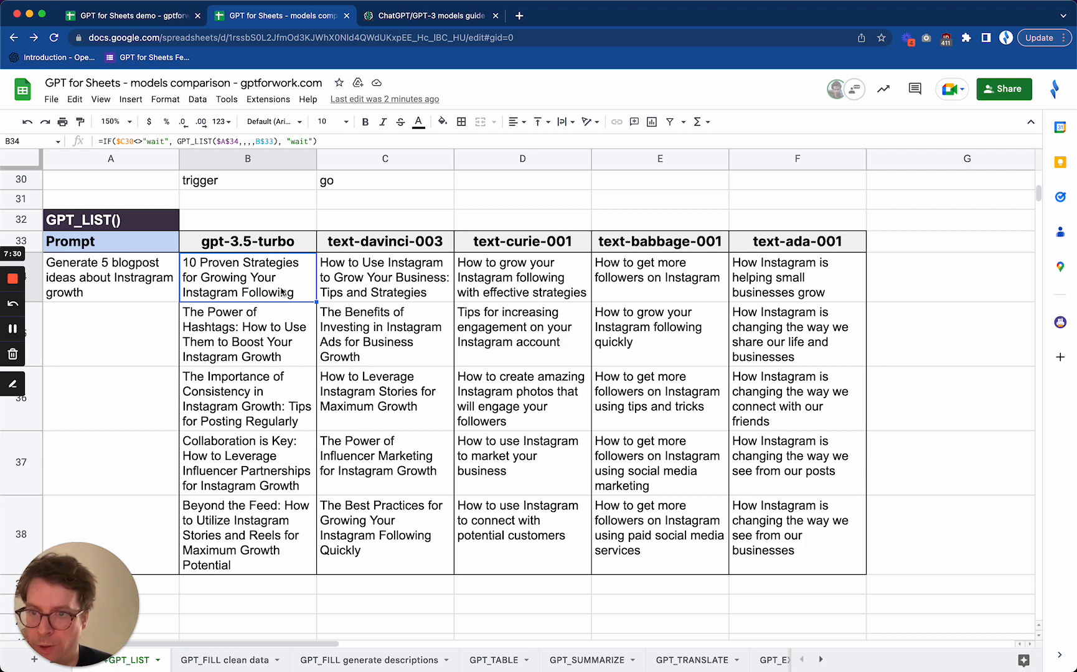
click(251, 361)
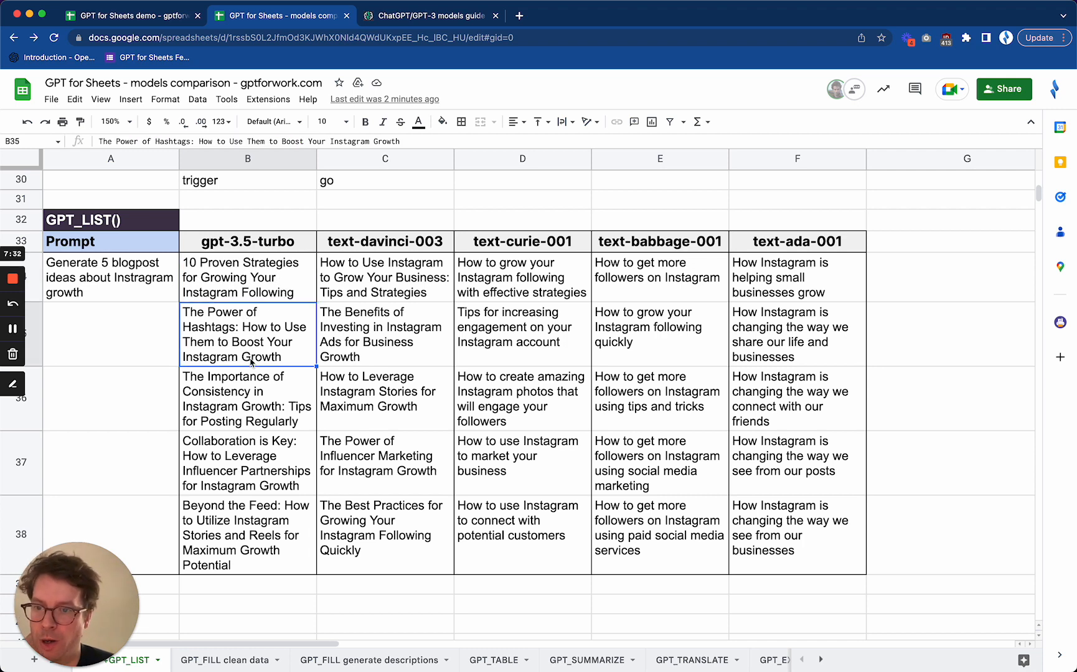
click(257, 404)
click(257, 468)
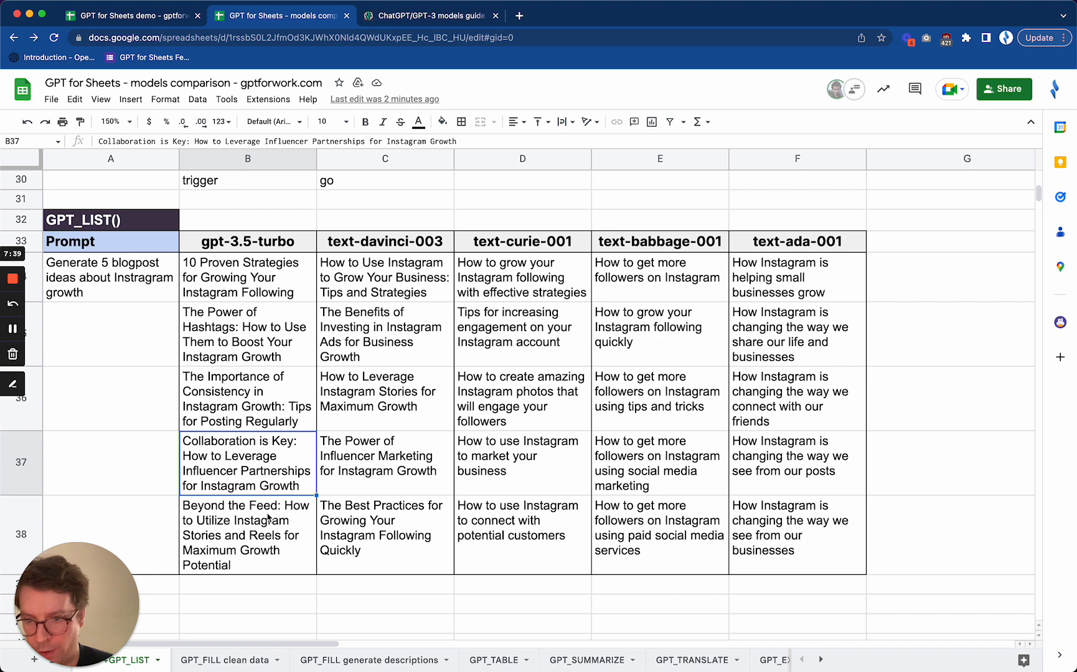
click(261, 533)
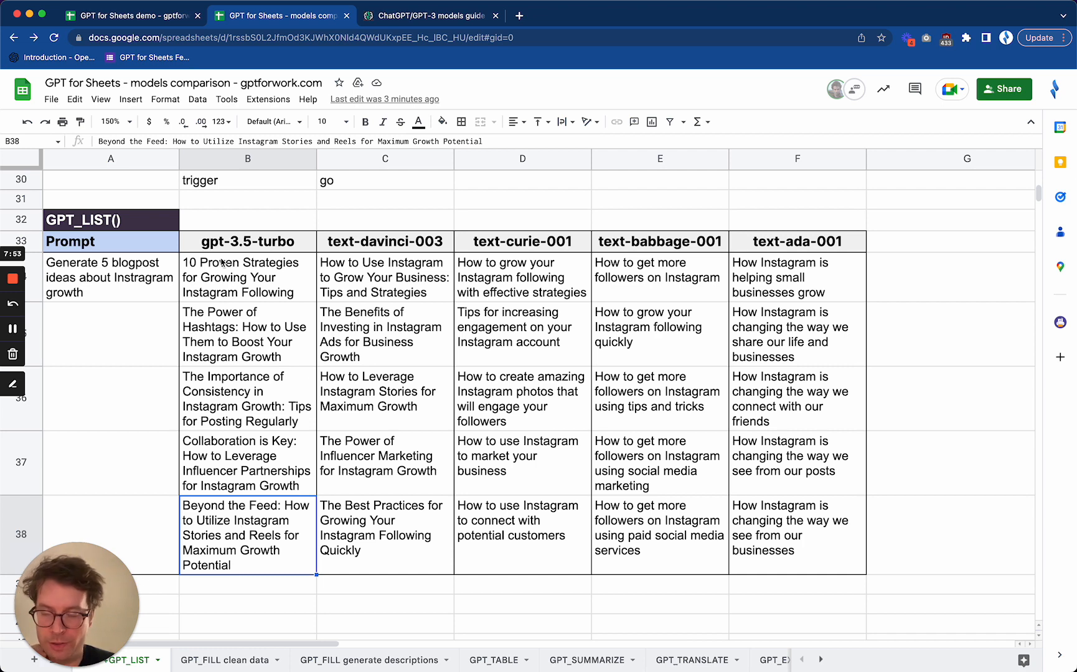
click(250, 277)
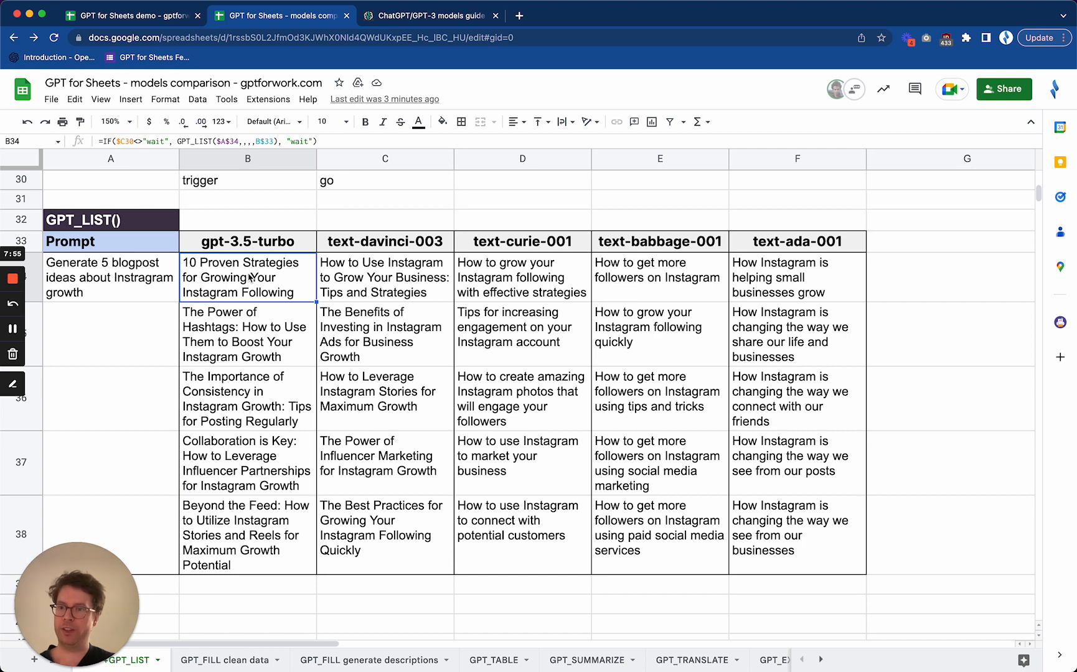
click(243, 245)
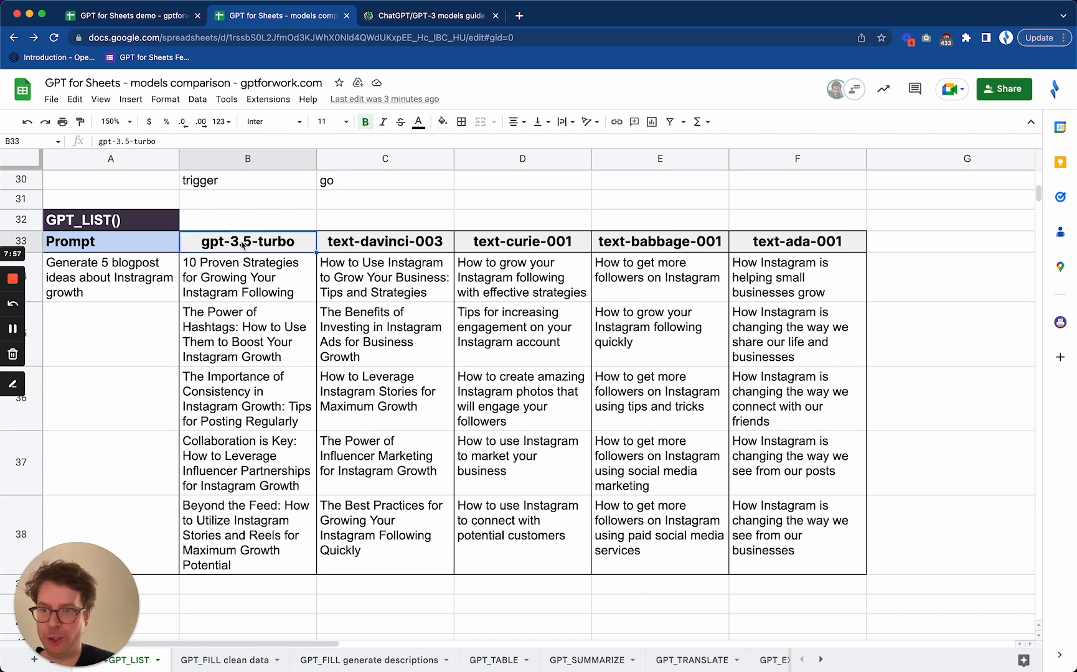
Open the "GPT_FILL clean data" sheet and set its zoom to 125% to fit all five model columns
click(213, 659)
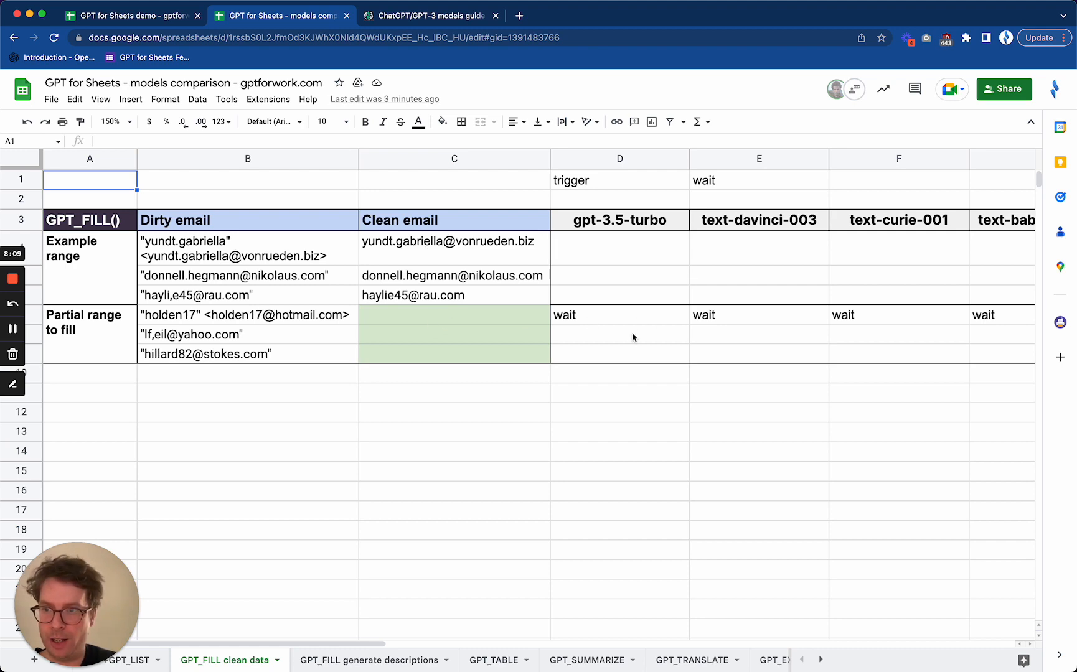
scroll(632, 337, right, 5)
scroll(632, 337, left, 3)
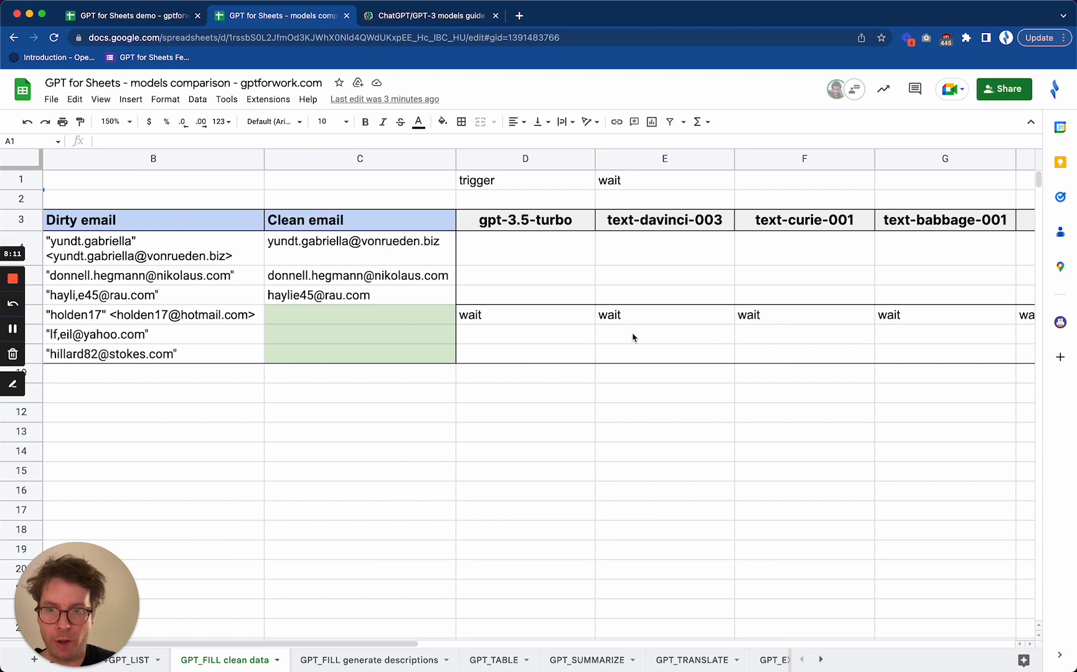
click(131, 124)
click(114, 224)
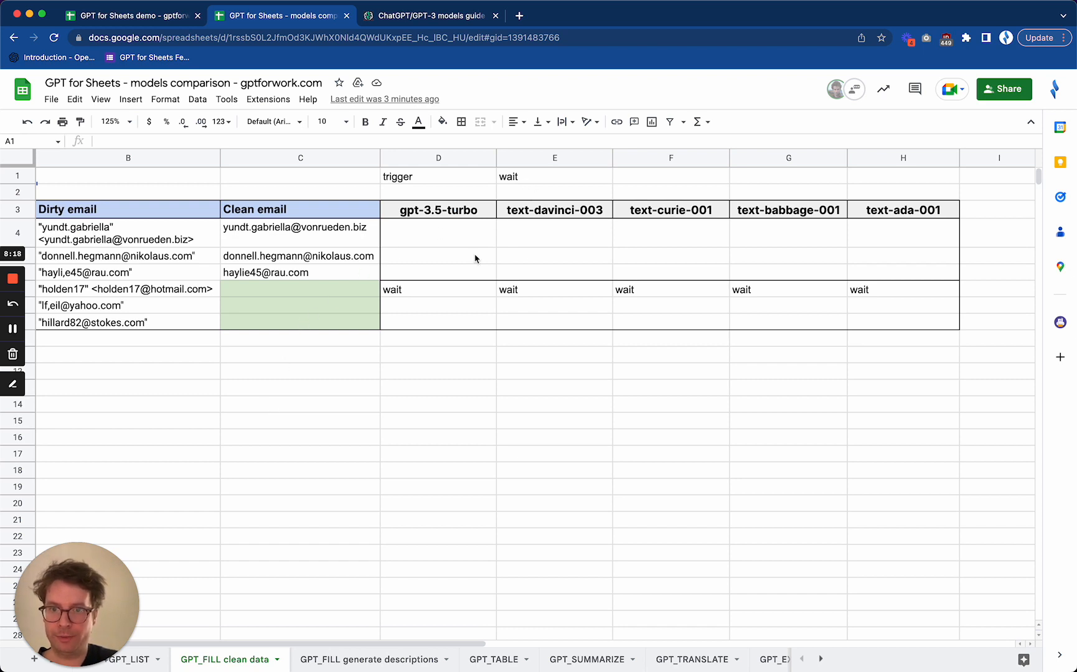
Review the GPT_FILL formula in D7 and its email ranges, and set trigger cell E1 to "go" to run the email cleaning on all models
click(451, 293)
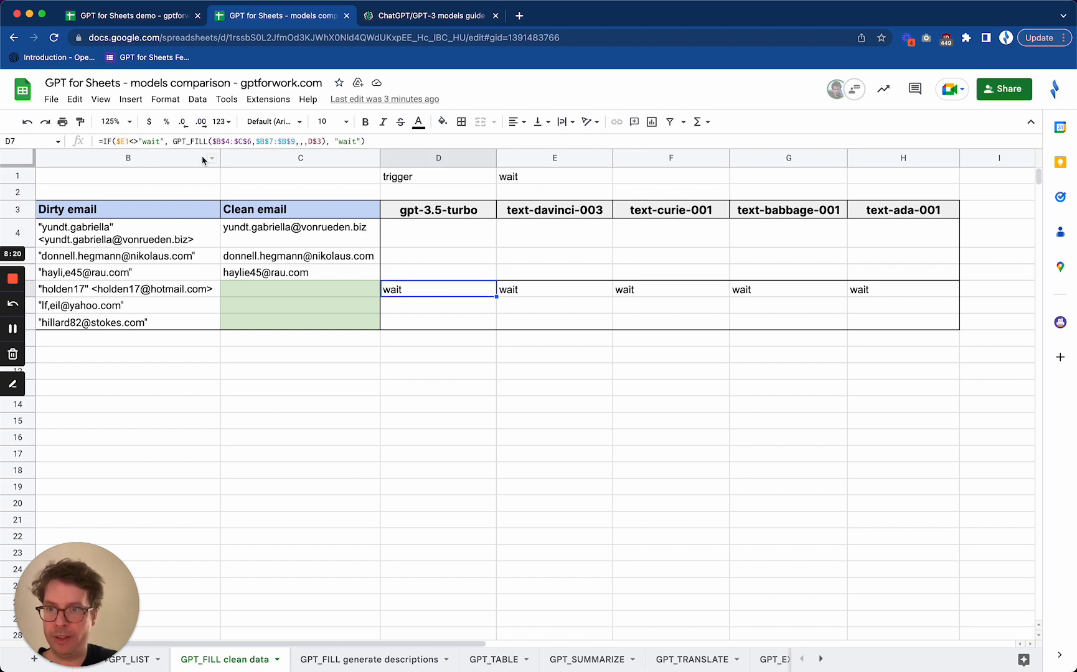
drag(166, 231, 260, 314)
click(278, 312)
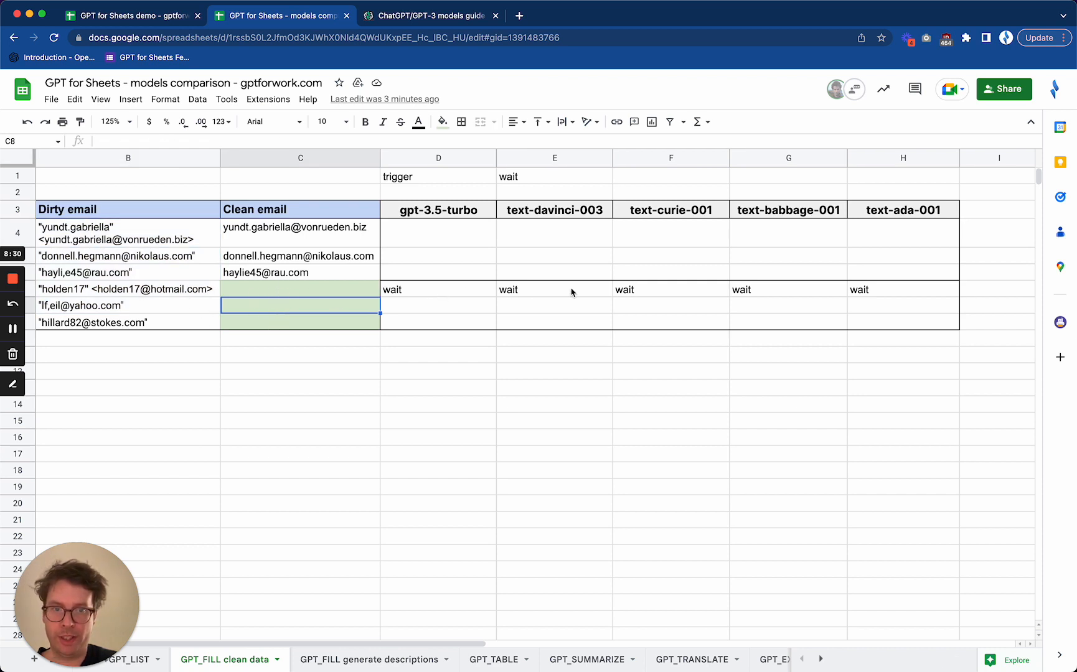
click(438, 295)
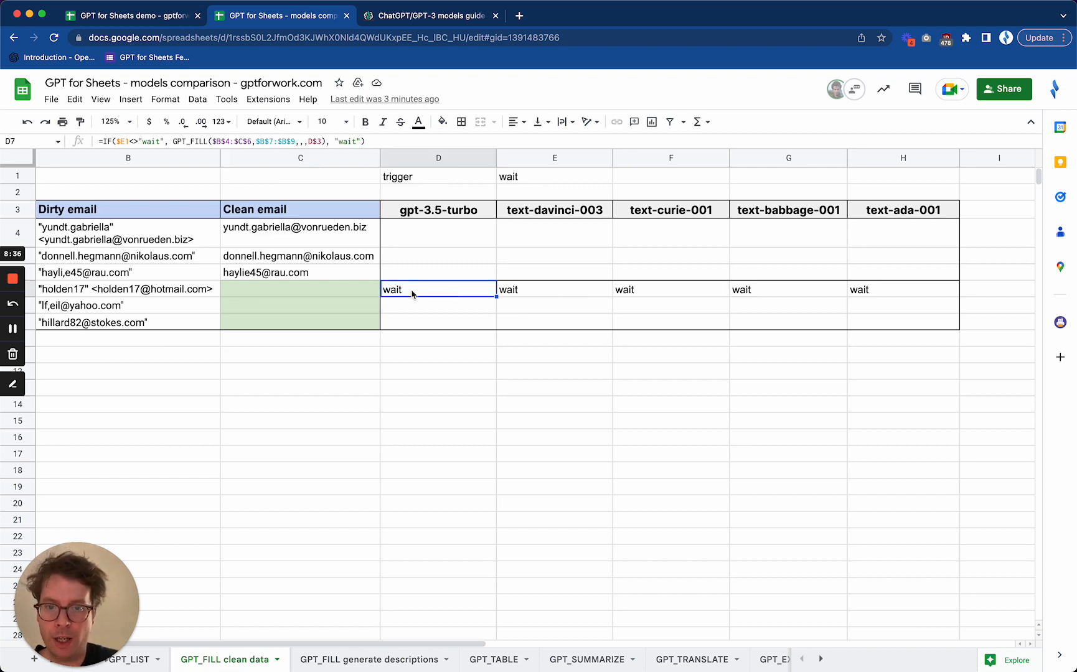
click(536, 180)
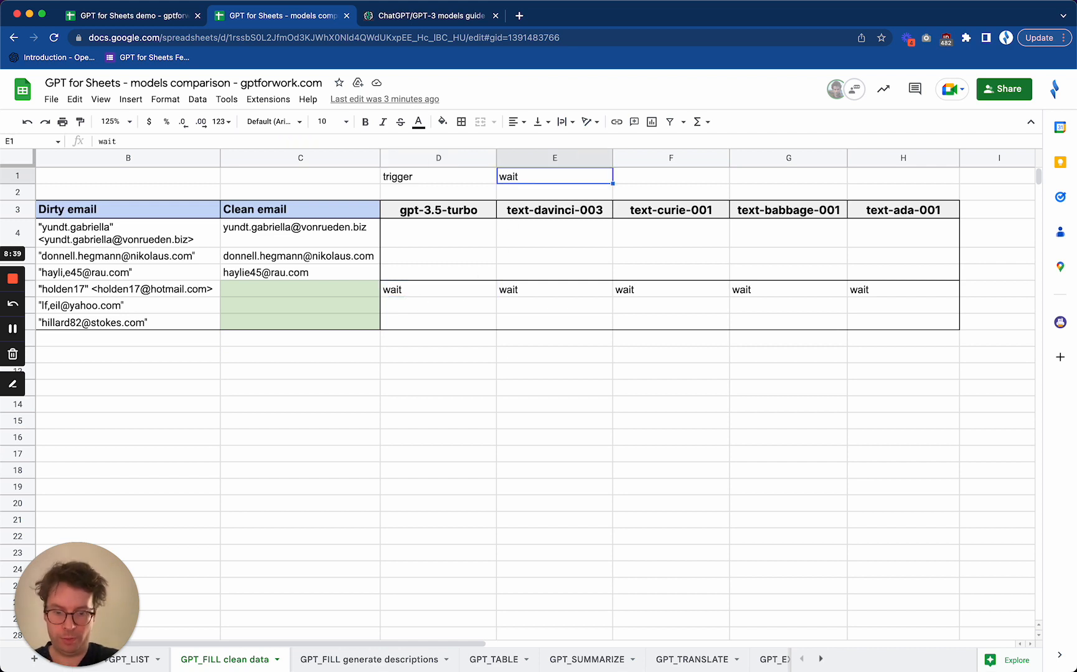
text(go)
key(Return)
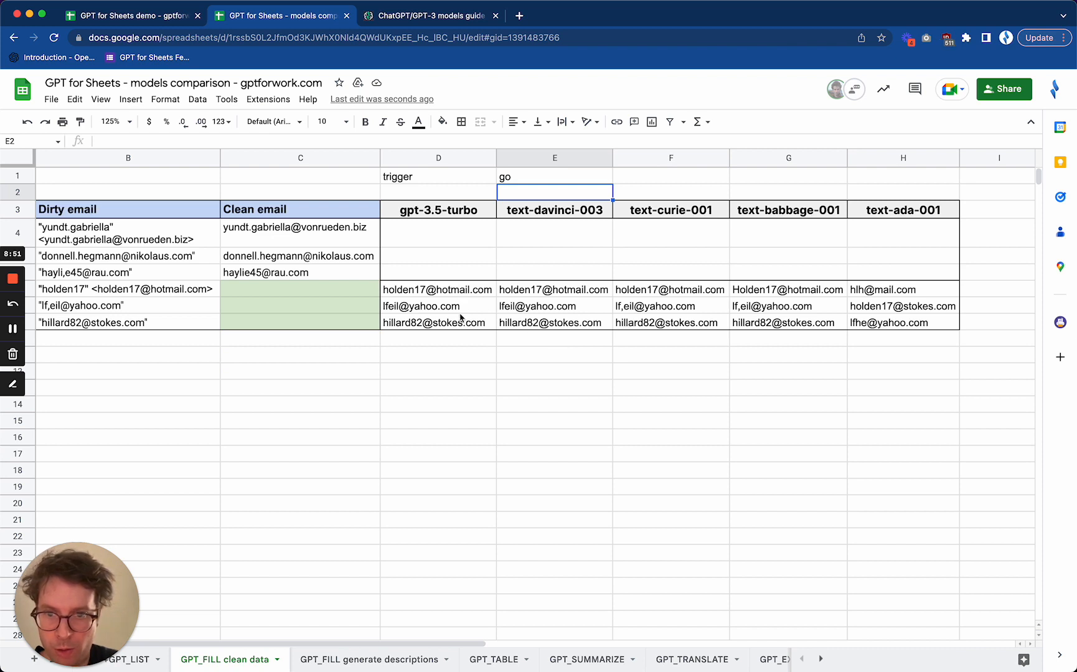
Compare the cleaned emails in D7 to H9 across the five models against the dirty emails and the examples
mouse_move(461, 317)
click(468, 461)
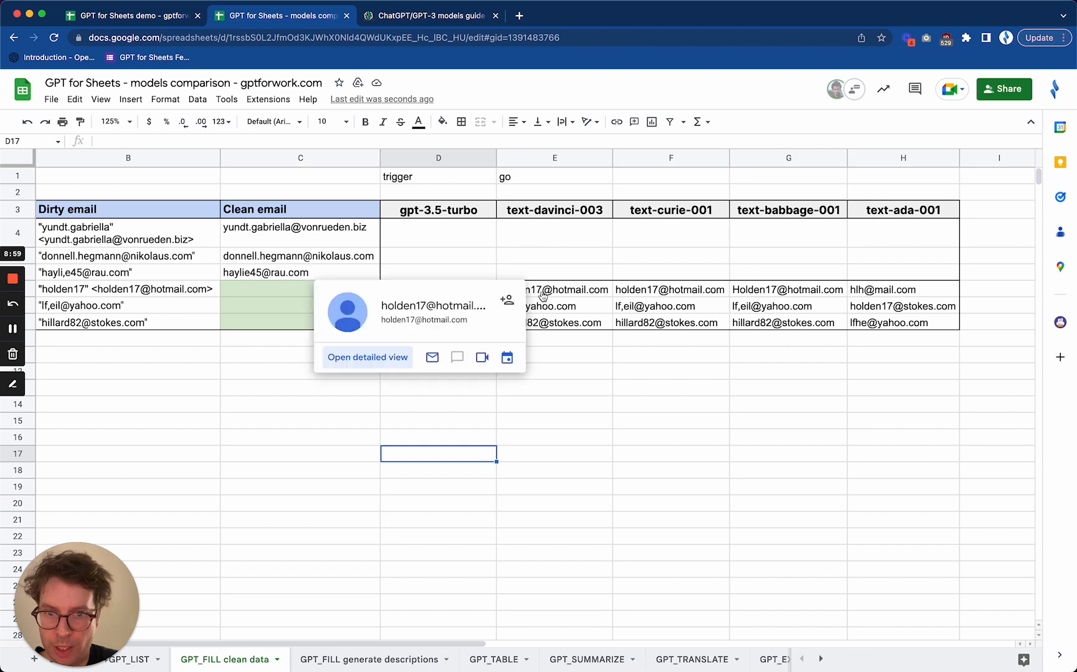
click(643, 381)
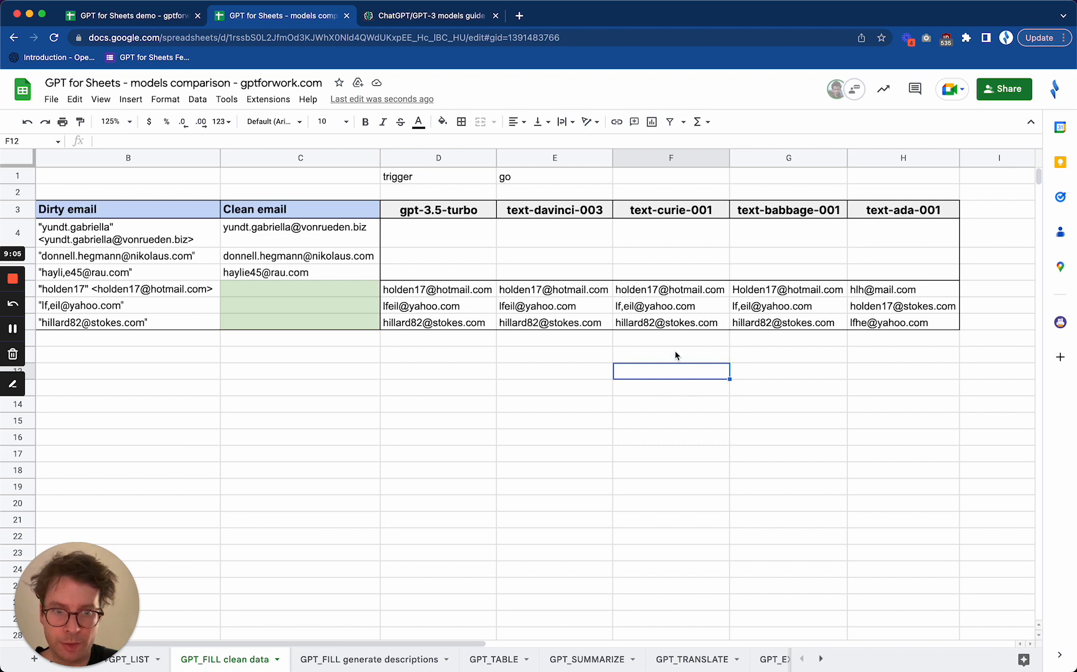
click(101, 279)
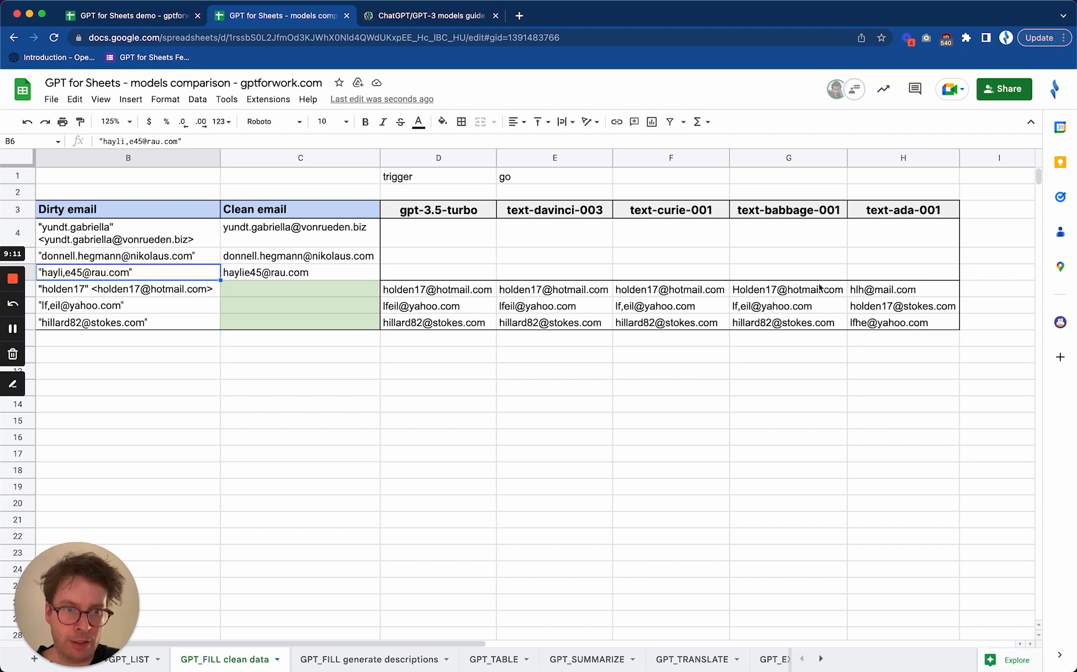
click(743, 293)
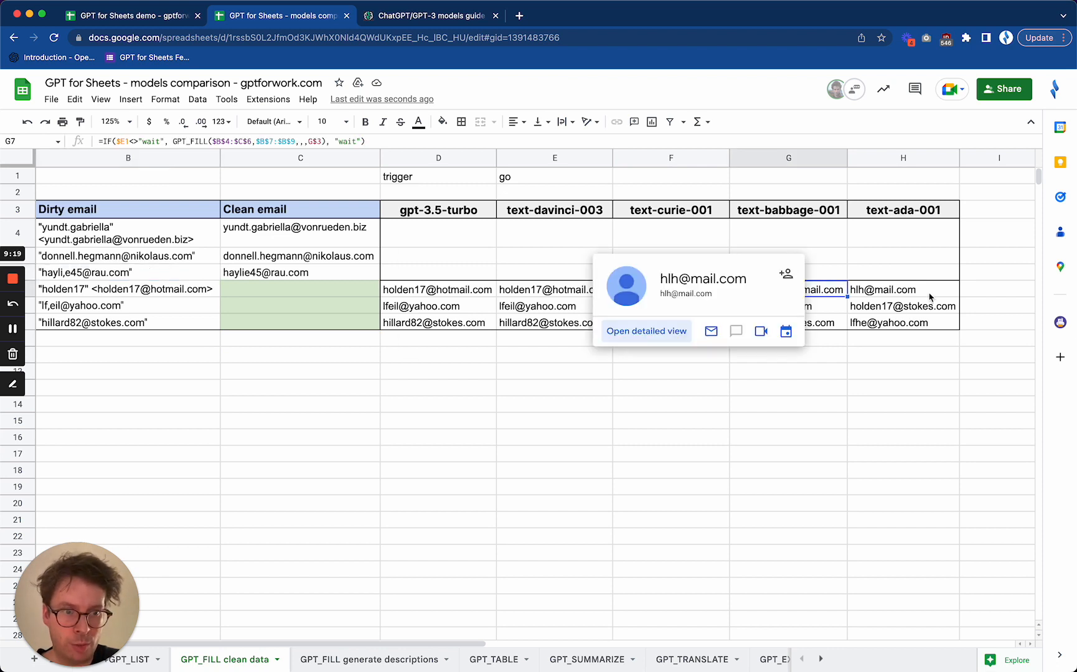
click(913, 364)
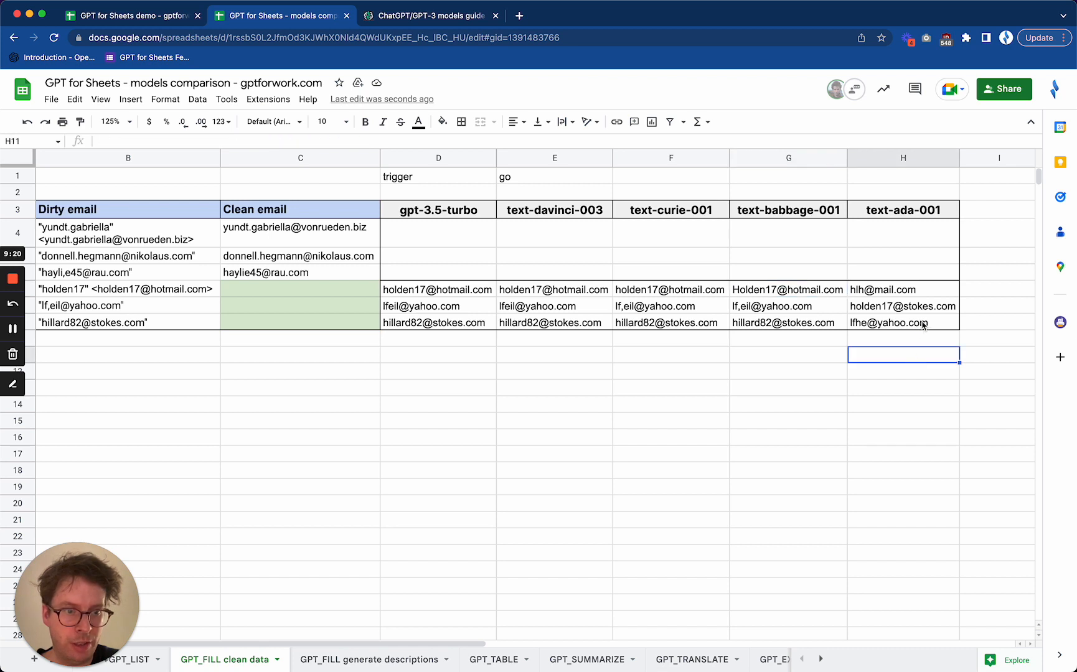
mouse_move(924, 325)
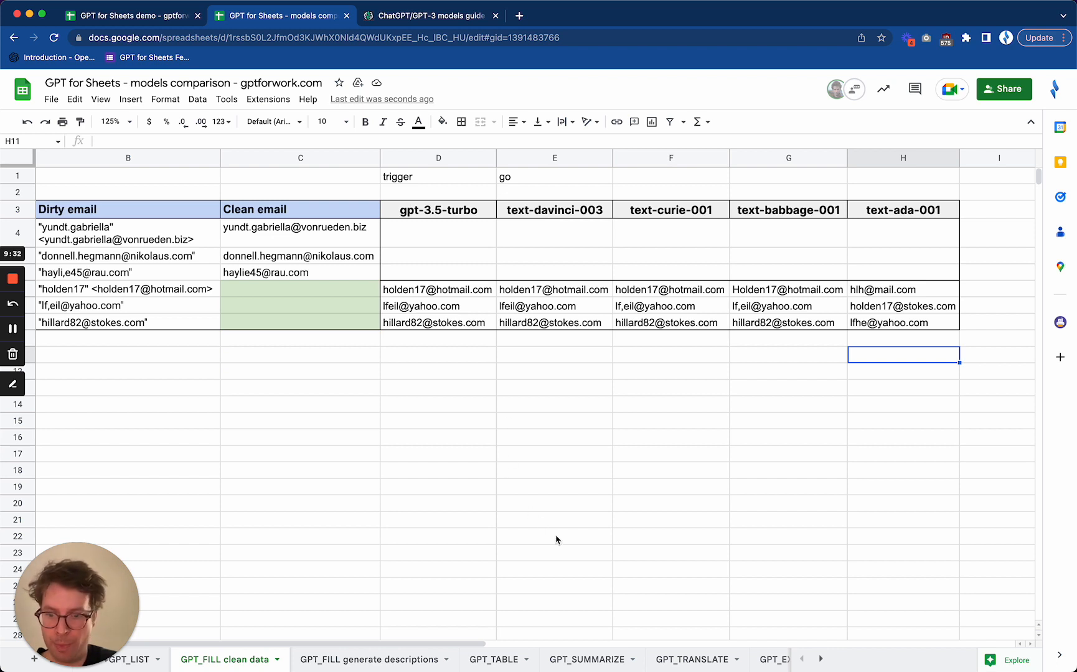
Open the "GPT_FILL generate descriptions" sheet and examine the example descriptions, the products to fill and the GPT_FILL formula in D6
click(361, 660)
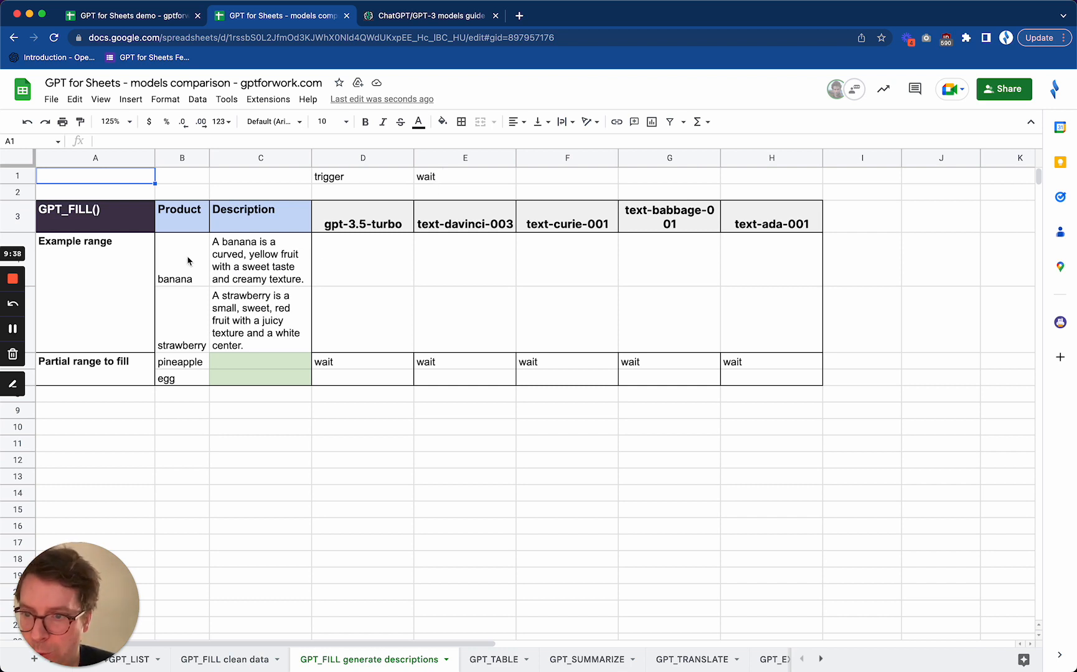
click(255, 262)
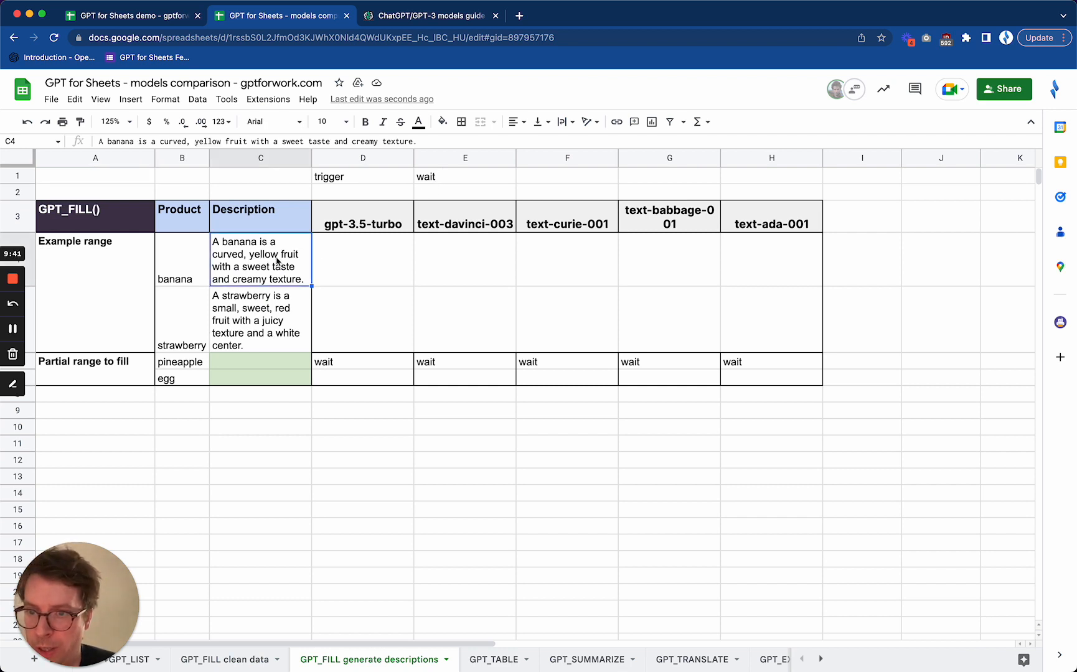
click(240, 308)
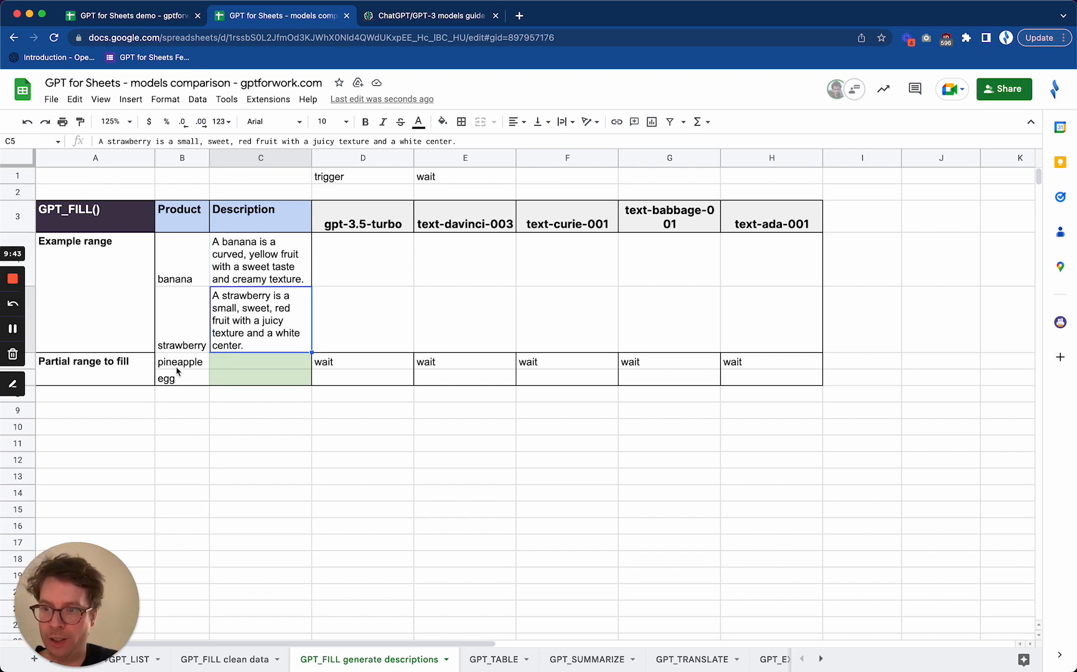
drag(181, 369, 185, 379)
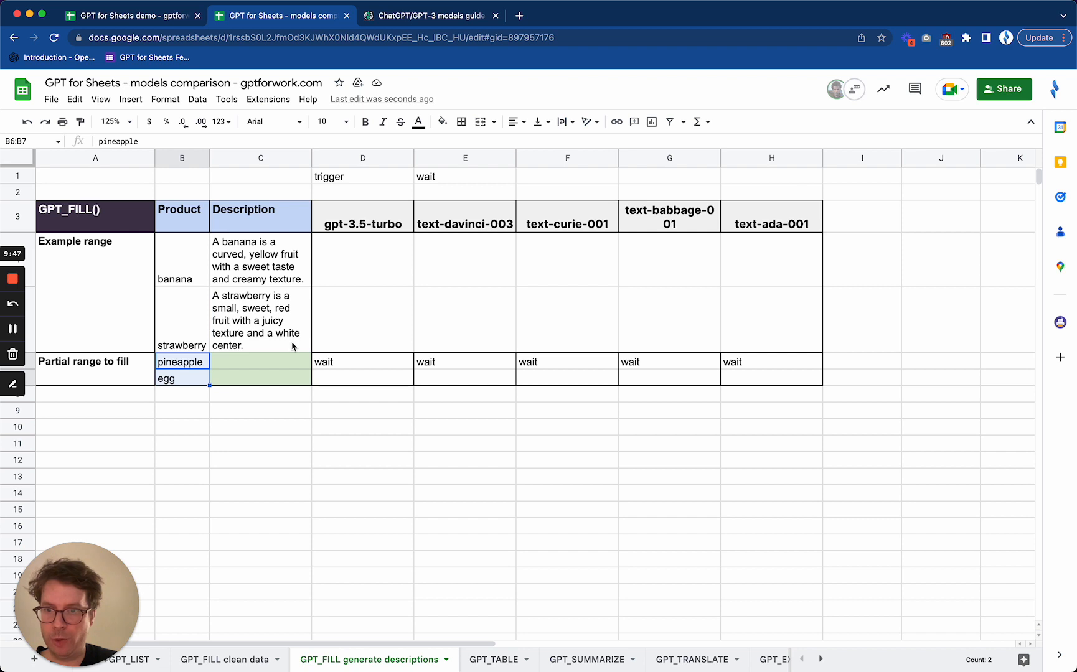
click(360, 365)
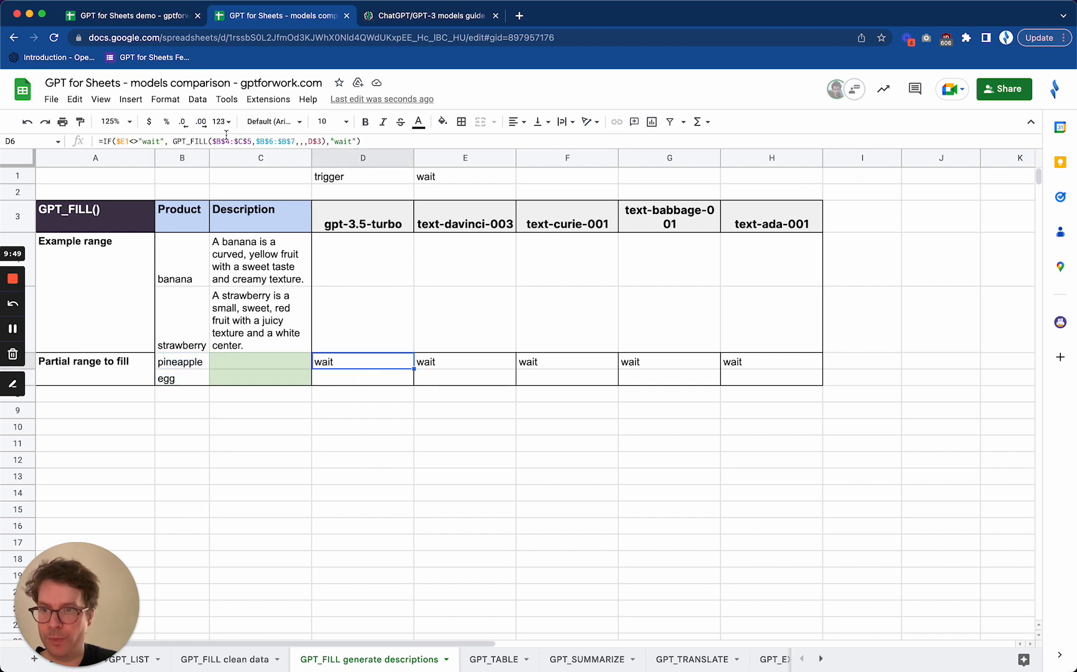
Set trigger cell E1 to "go" to generate the product descriptions, and widen column G so the text-babbage-001 heading fits on one line
click(439, 179)
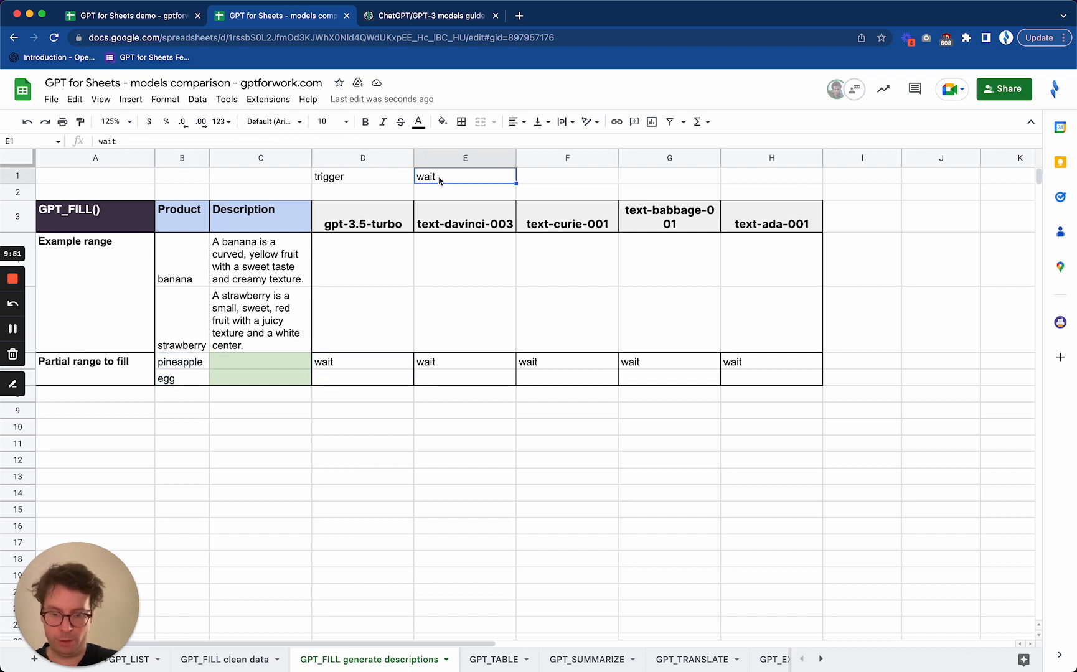
text(go)
key(Return)
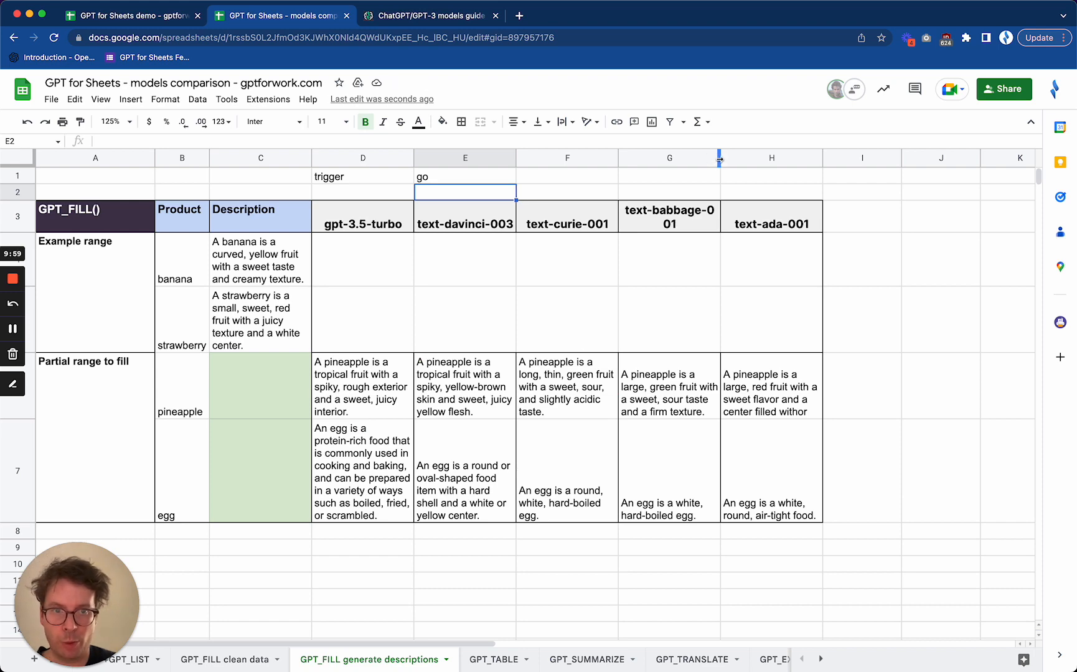
drag(728, 158, 735, 158)
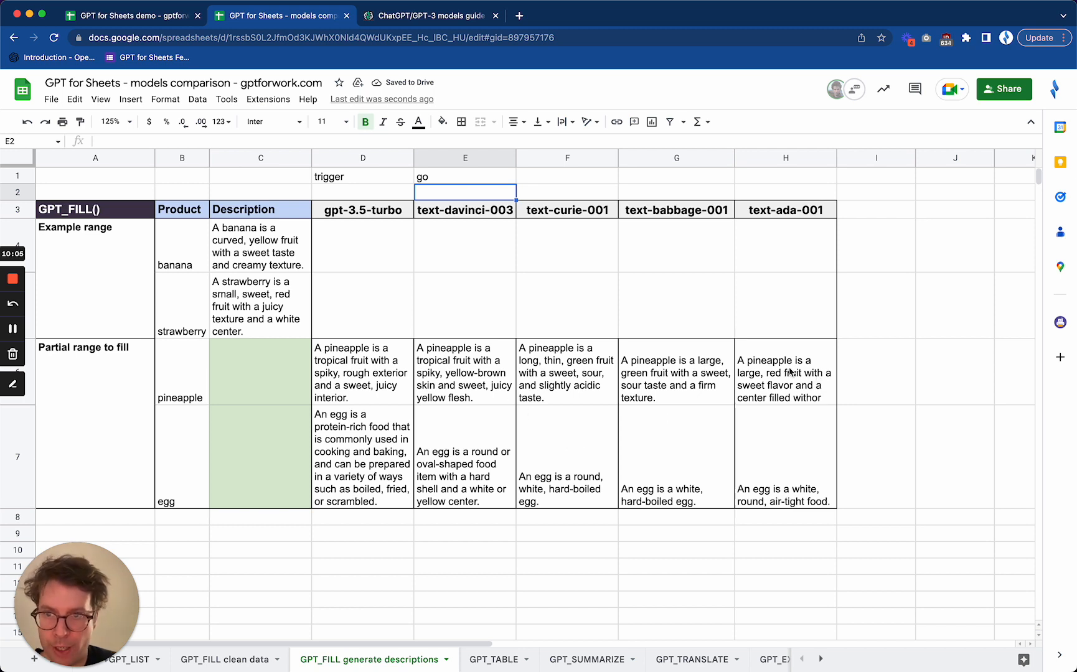
Compare the pineapple and egg descriptions in rows 6 and 7 from gpt-3.5-turbo, text-davinci-003 and text-curie-001
click(381, 367)
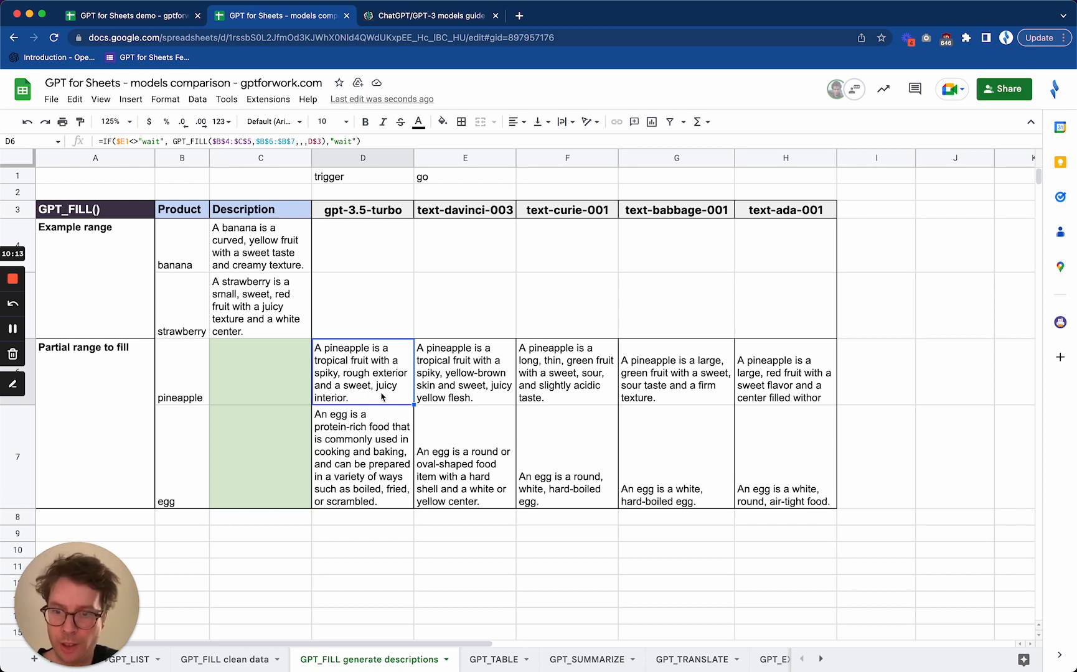
click(372, 438)
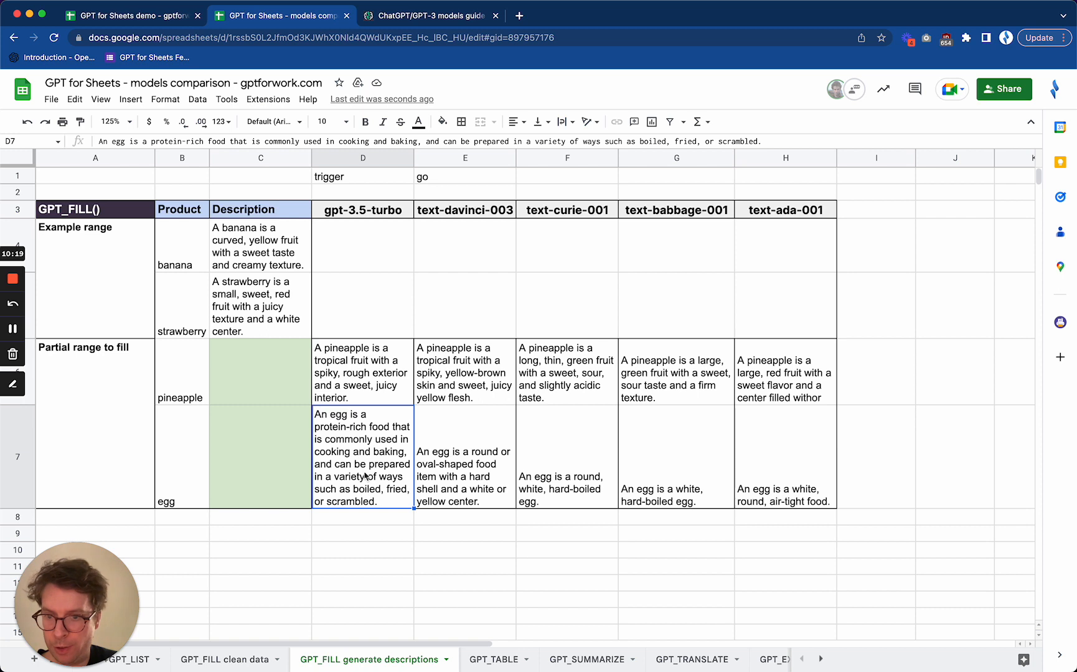
click(462, 398)
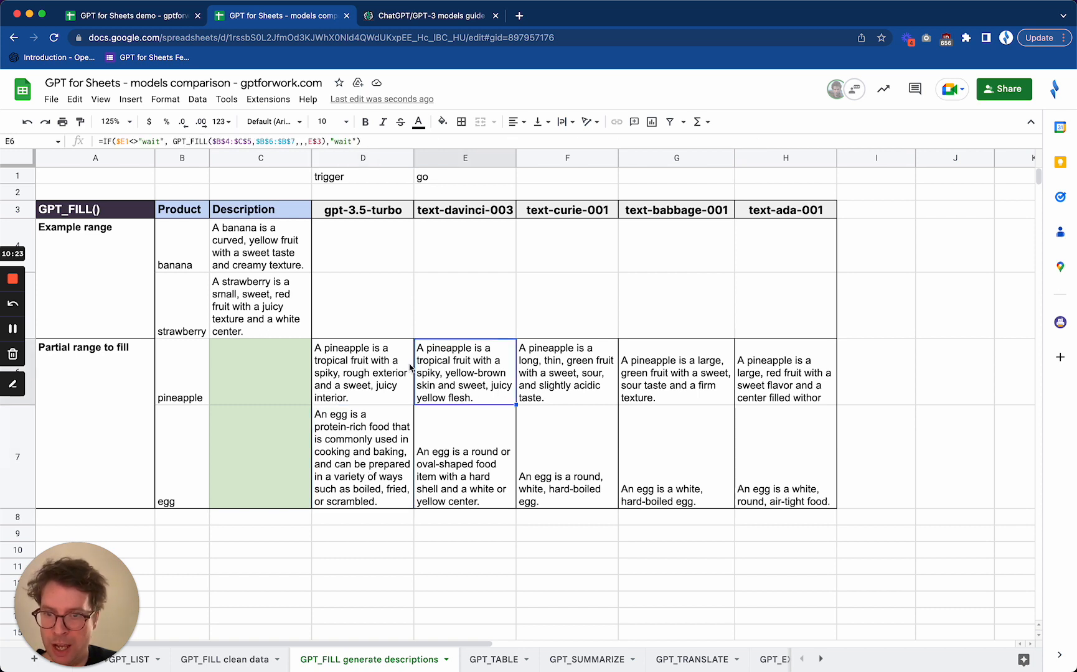
click(458, 466)
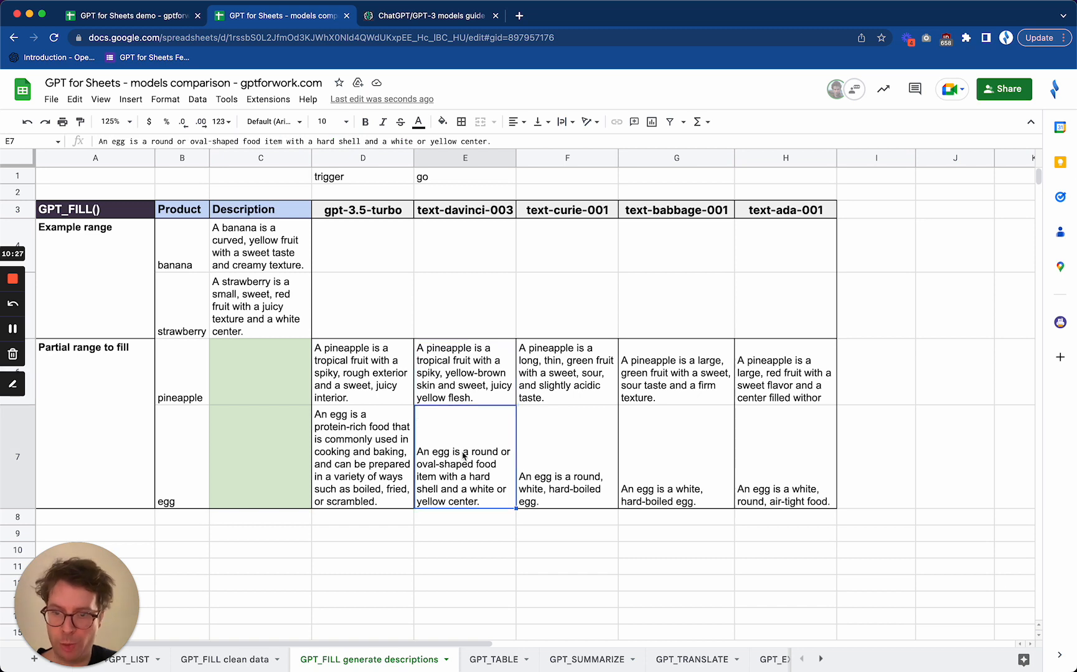
click(375, 453)
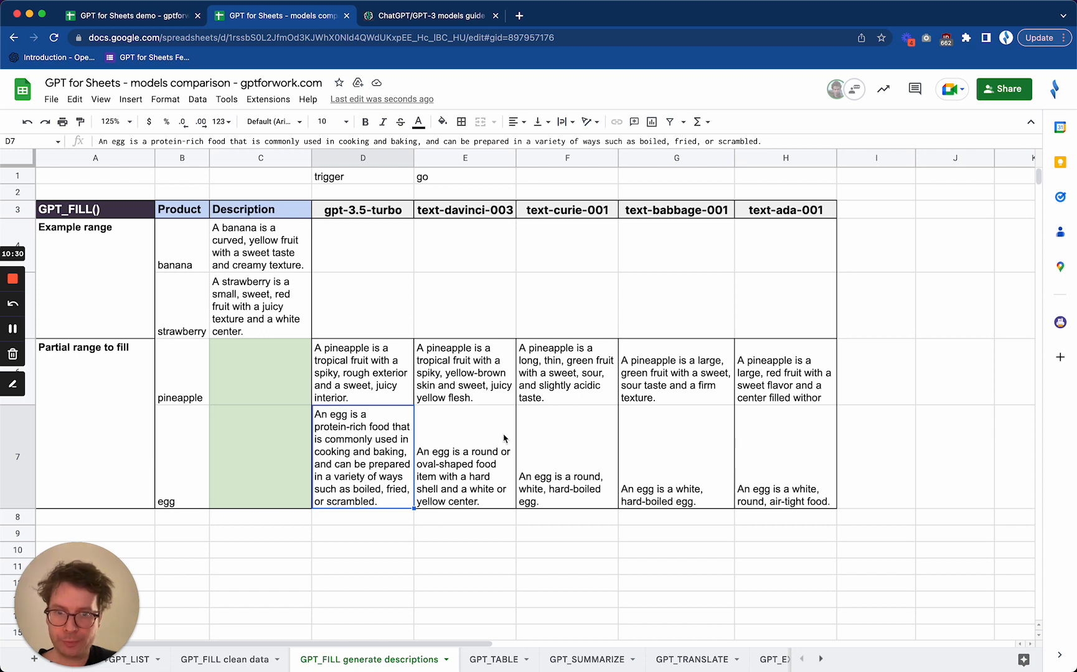
click(579, 400)
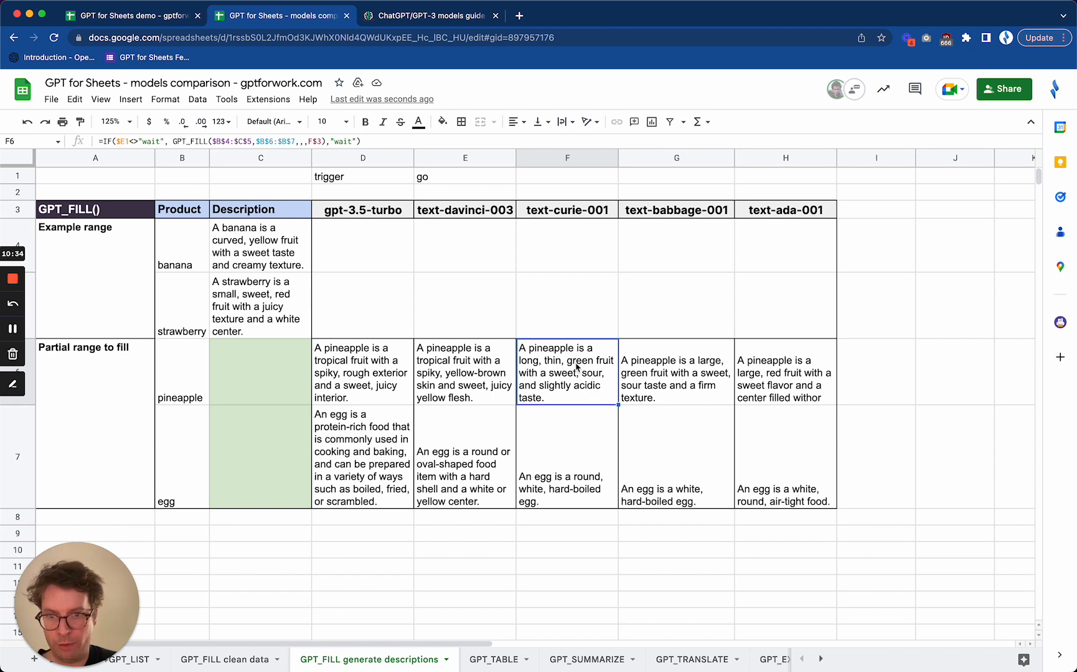
click(577, 496)
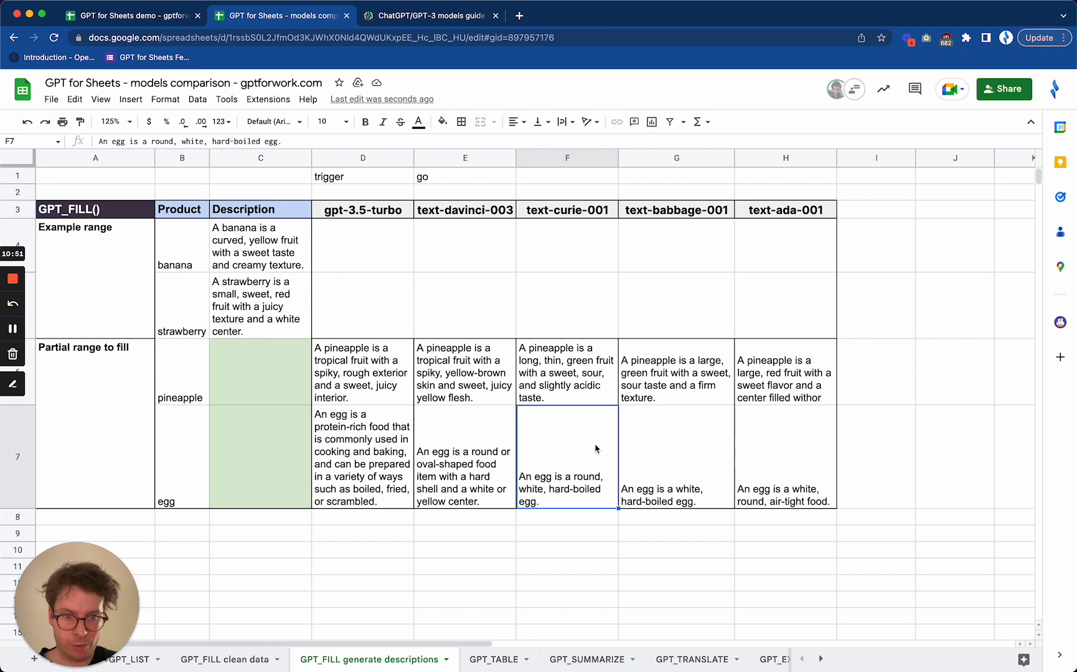
Compare the pineapple descriptions from text-ada-001 and text-babbage-001, and review the gpt-3.5-turbo and text-davinci-003 columns as references
click(790, 211)
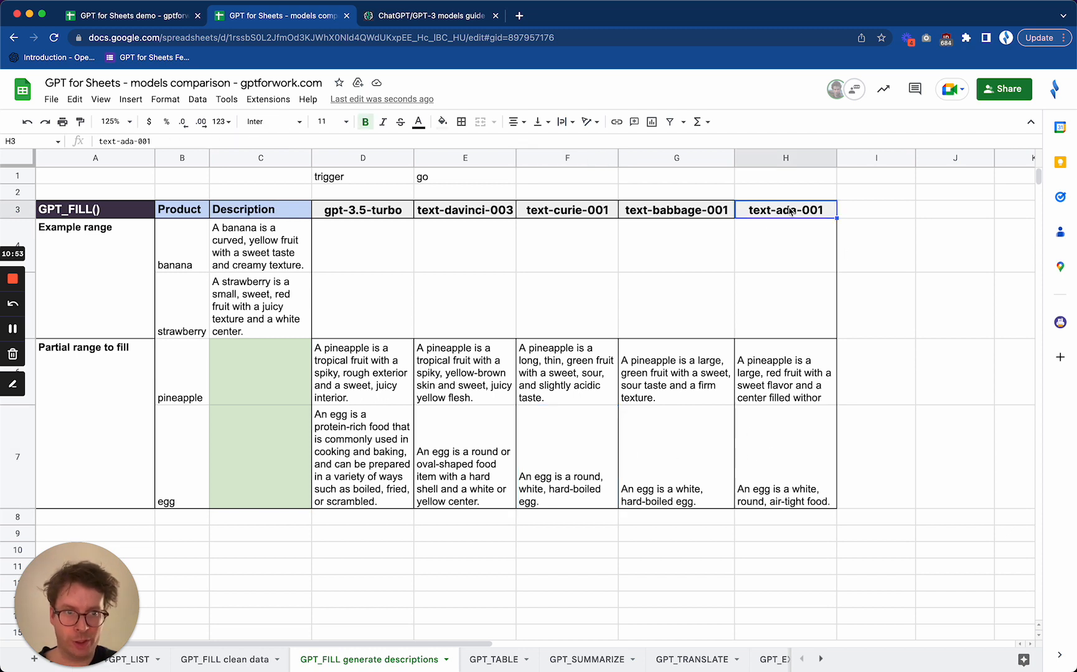
click(802, 375)
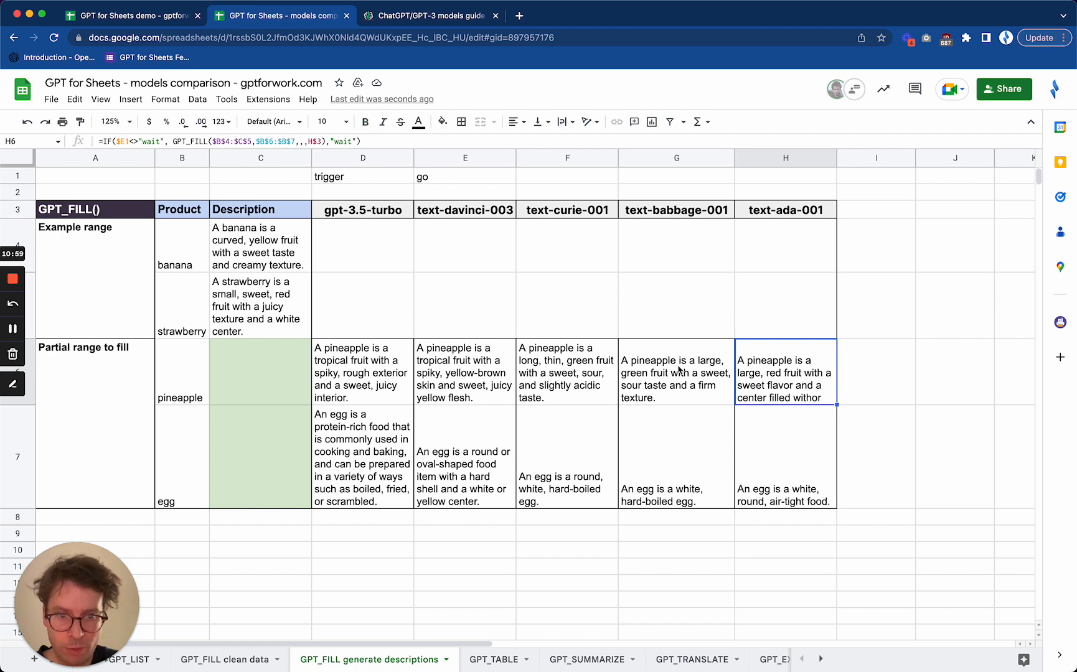
click(680, 370)
click(784, 382)
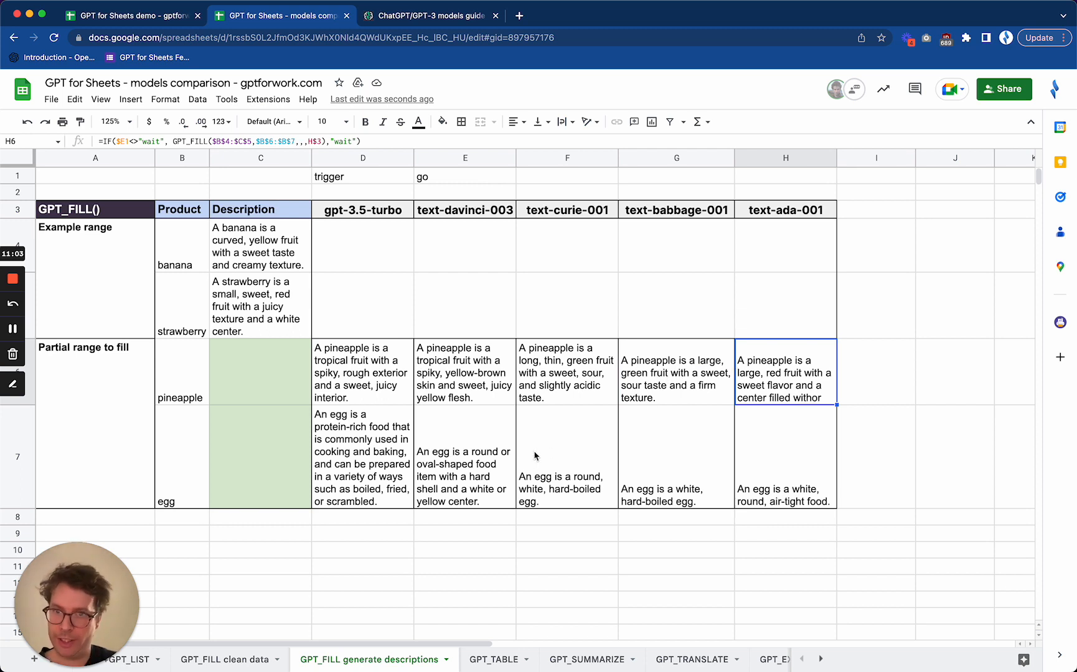
click(386, 214)
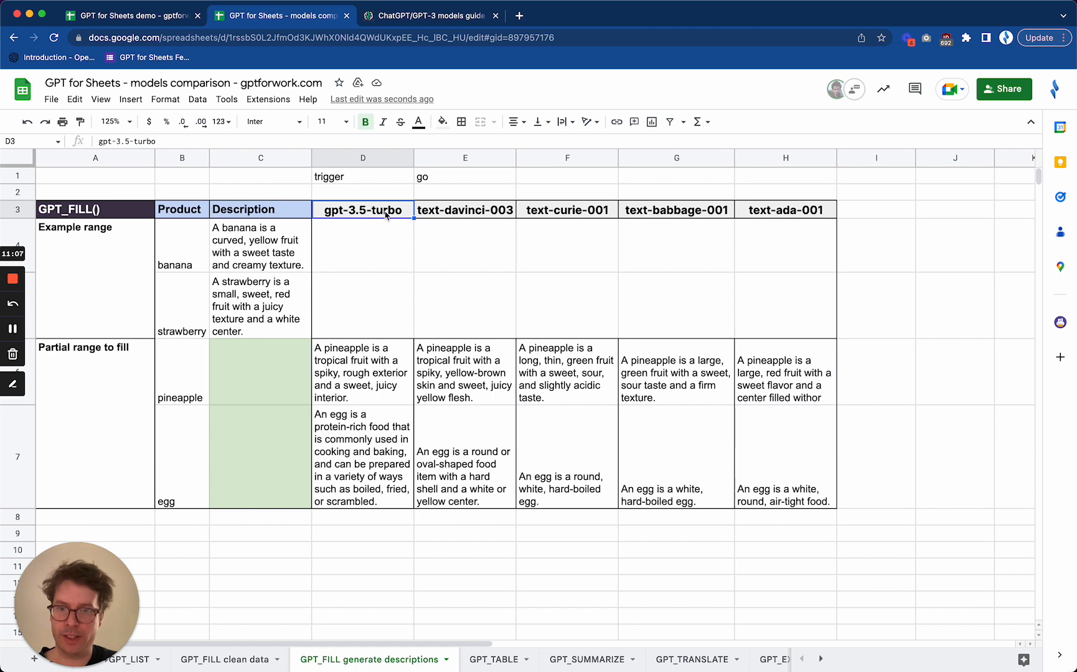
click(477, 212)
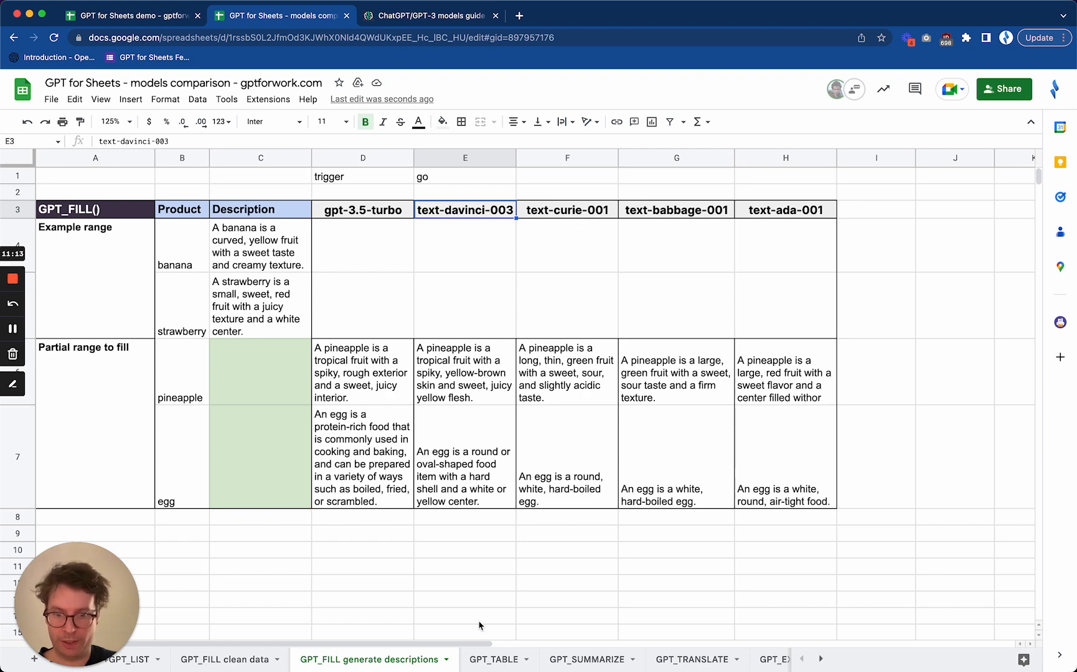
Open the "GPT_TABLE" sheet, review the prompt in A3, and set trigger cell D2 to "go" to generate the tables with all models
click(487, 661)
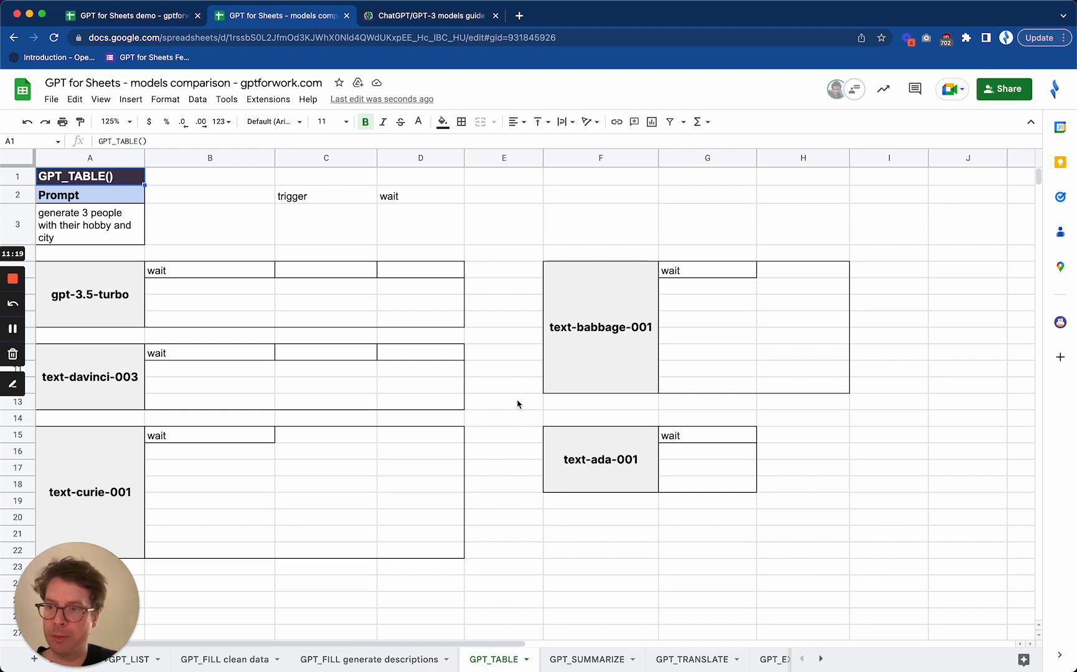
click(98, 223)
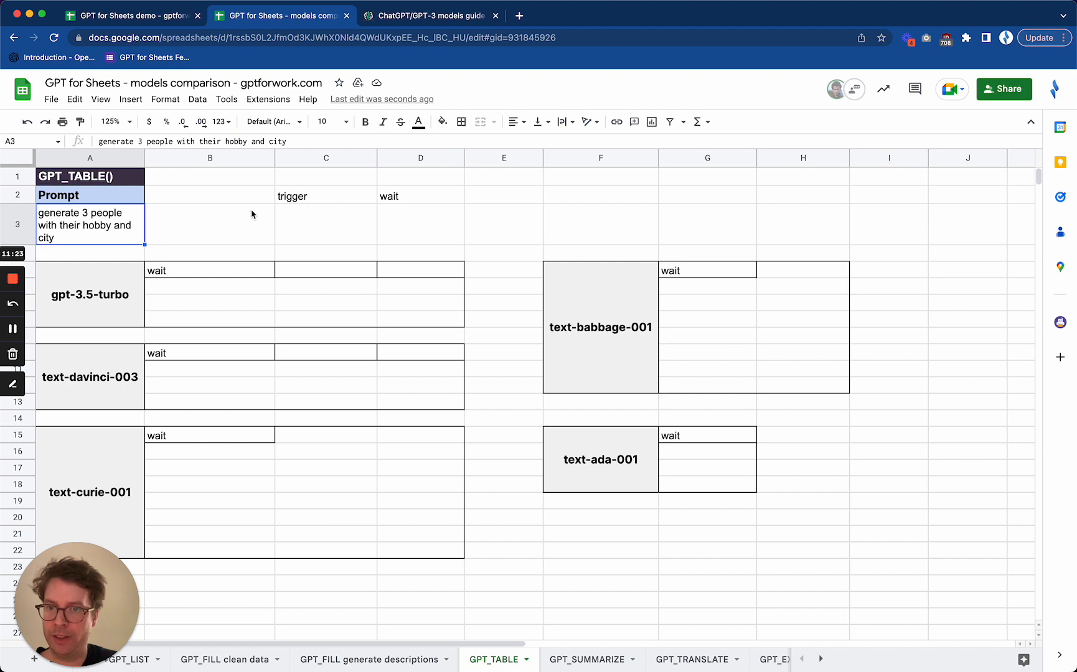
click(399, 198)
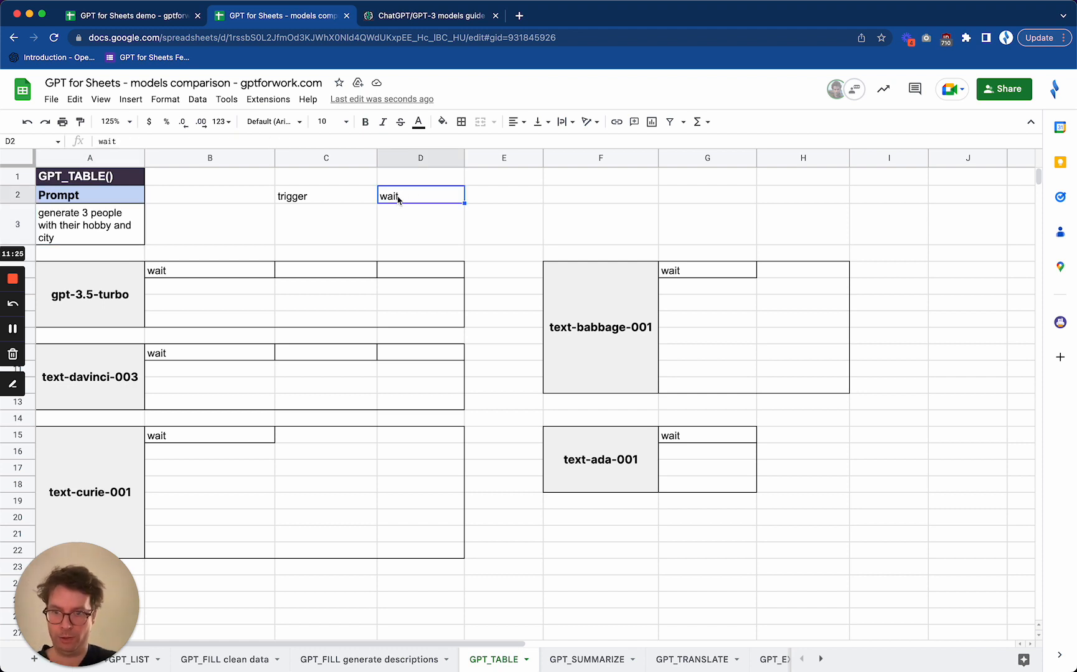
text(go)
key(Return)
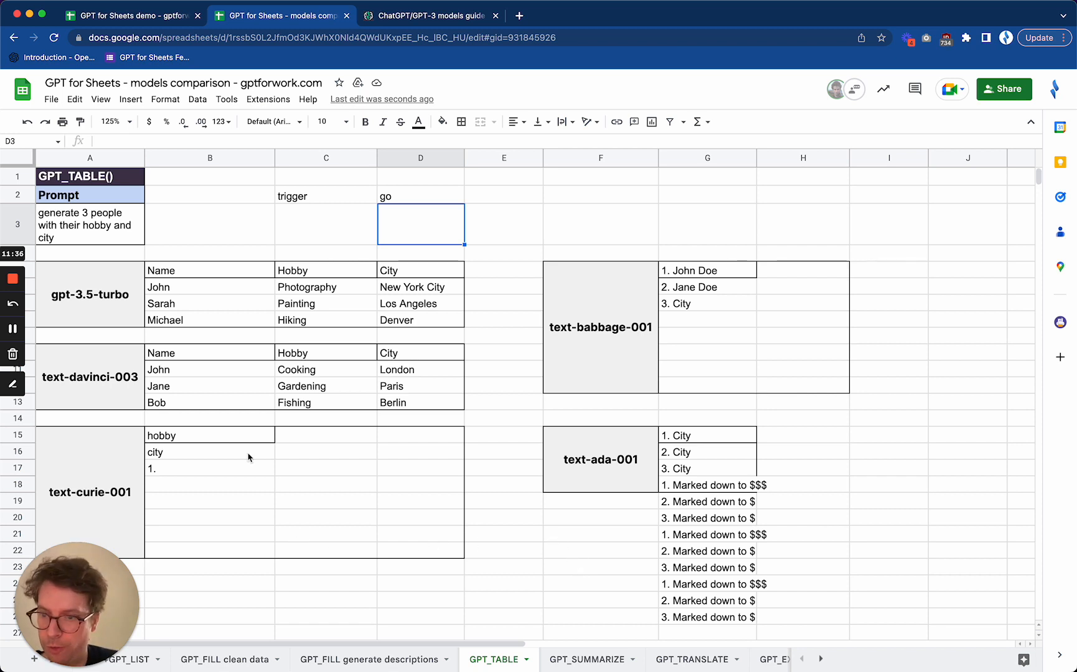
Compare the text-curie-001 output with the gpt-3.5-turbo table in B5:D8 and the text-davinci-003 table in B10:D13
click(97, 483)
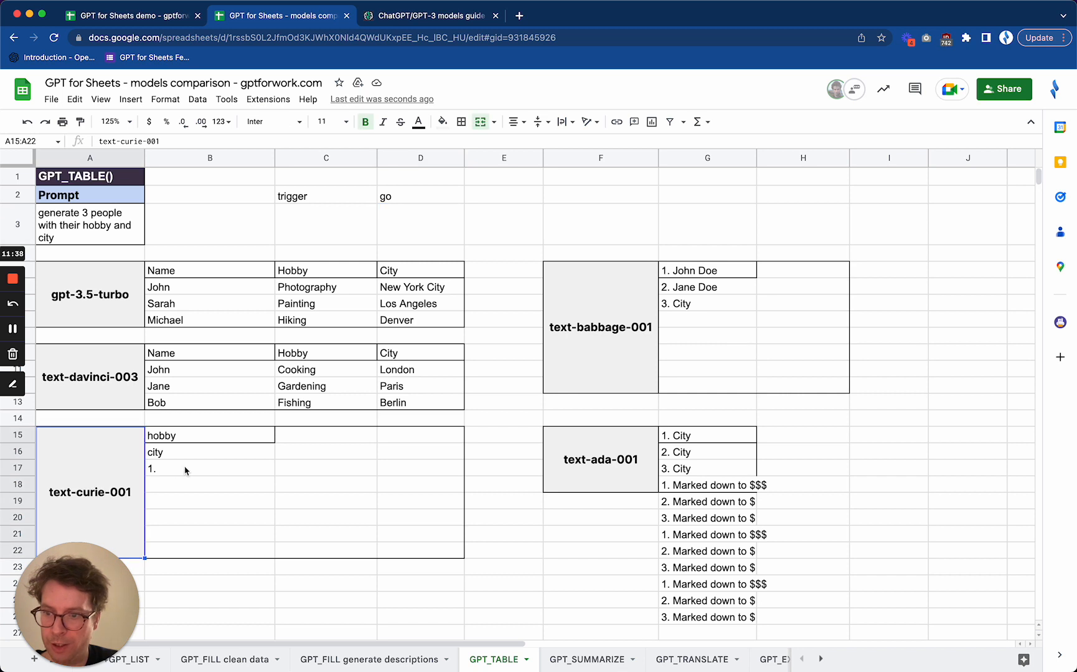
click(229, 459)
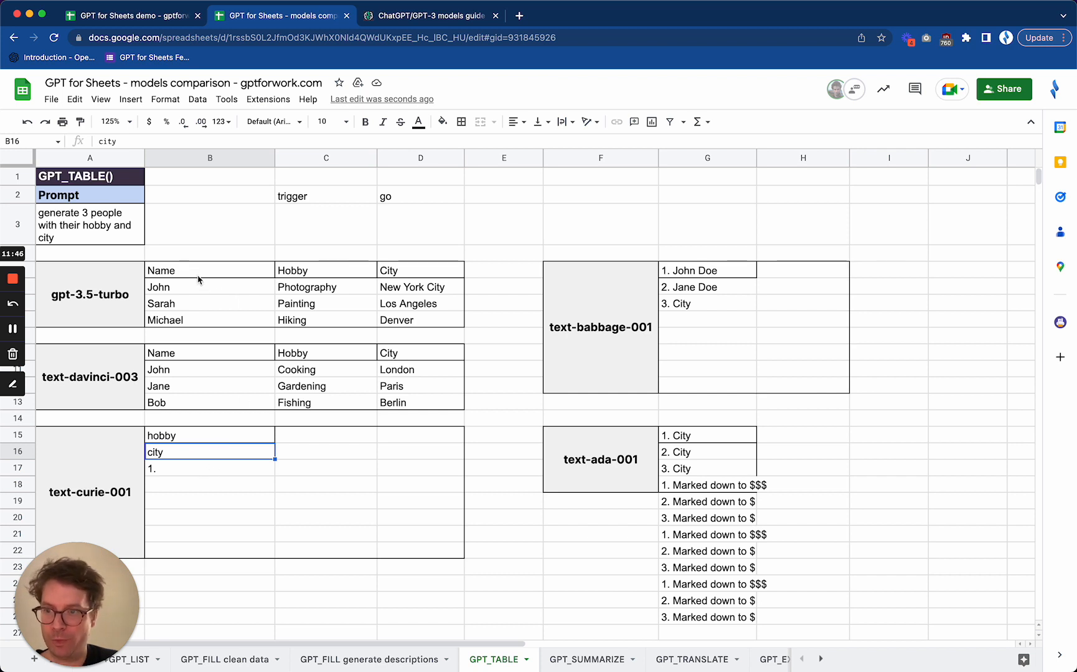
drag(195, 276, 393, 319)
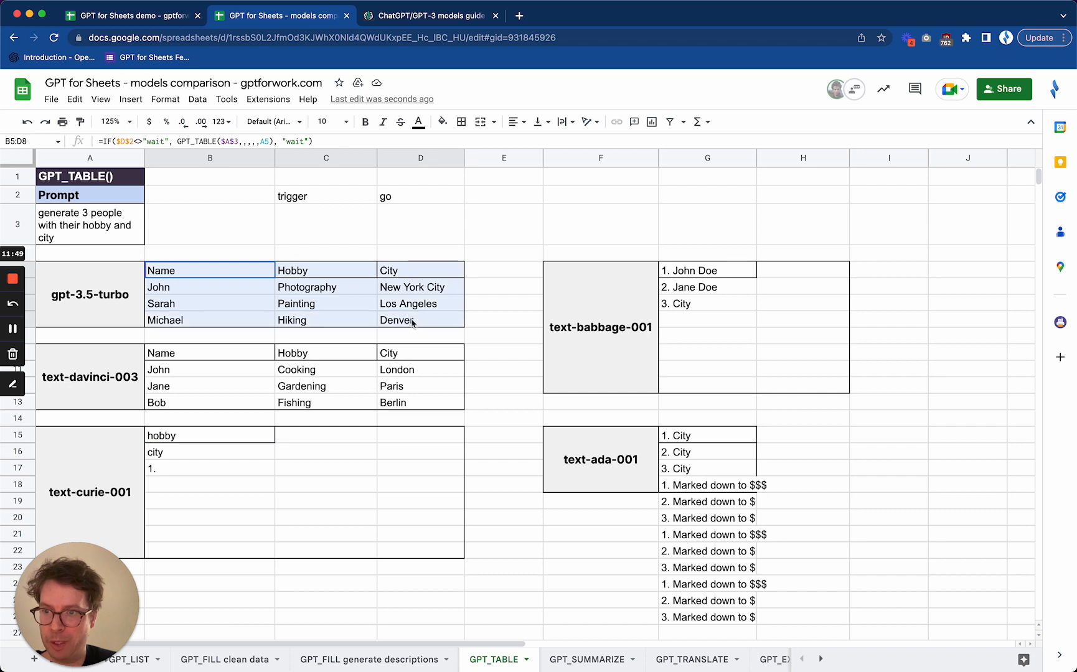
click(346, 294)
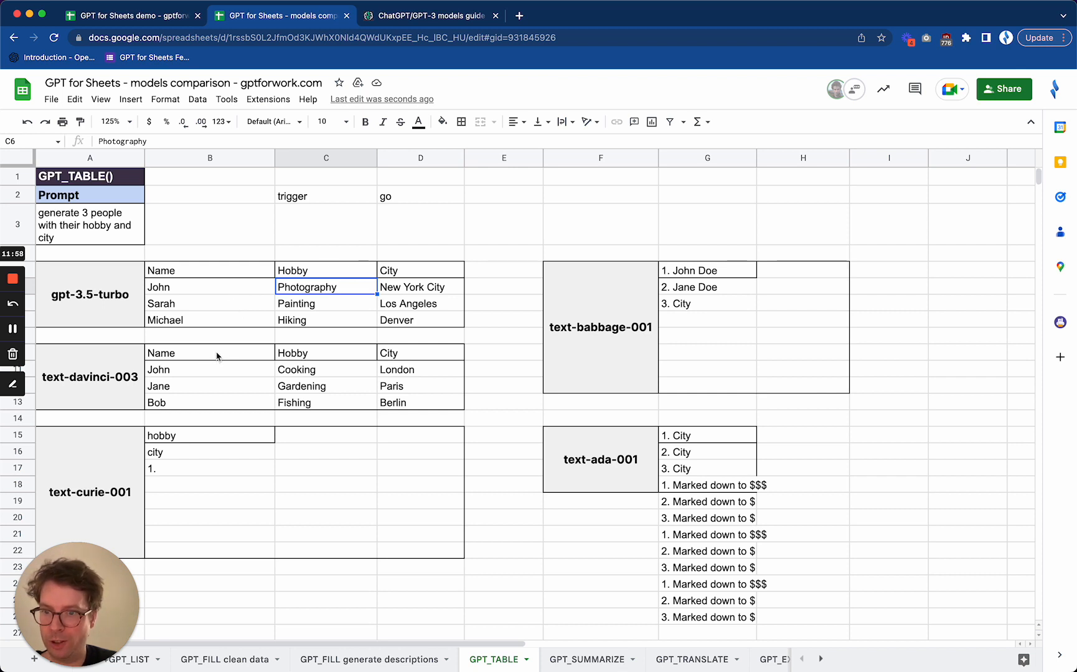
drag(217, 356, 424, 404)
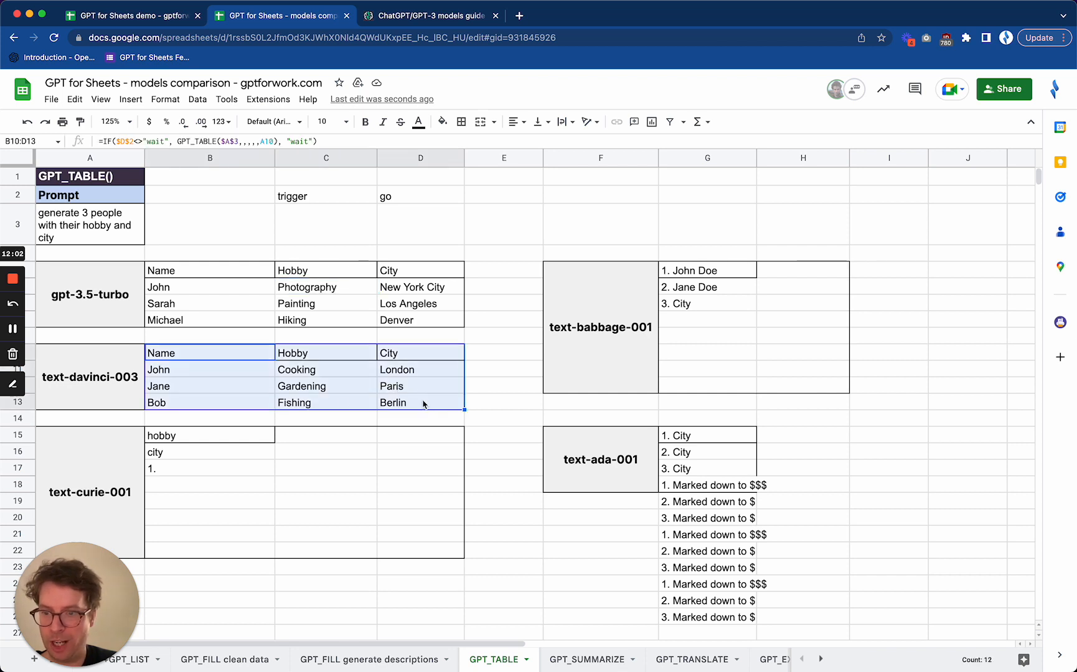
click(243, 406)
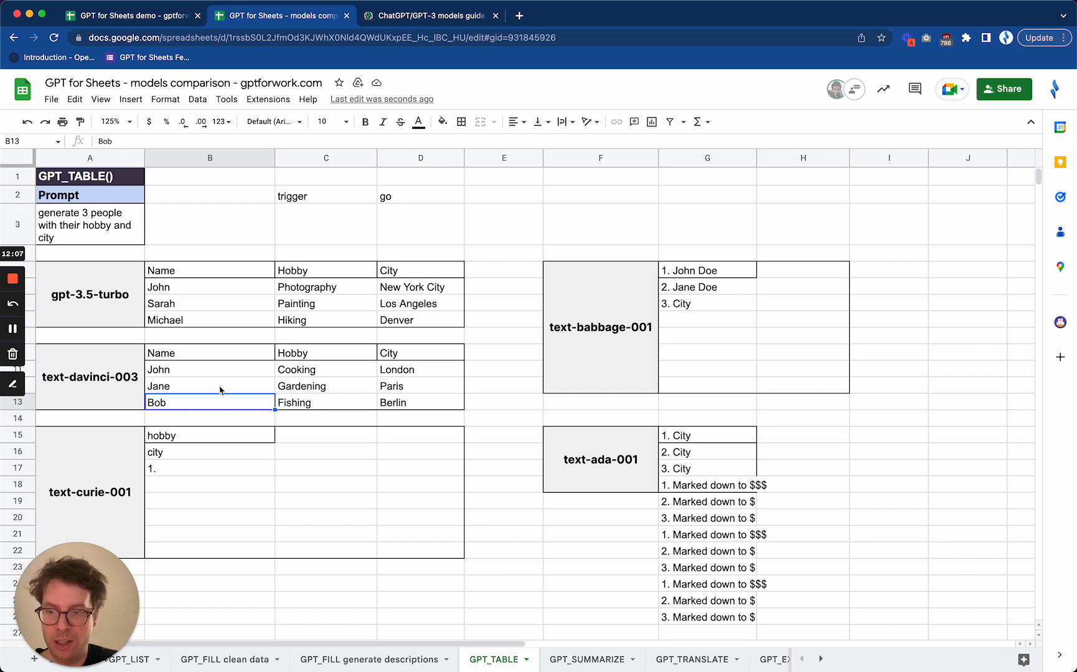
double_click(213, 290)
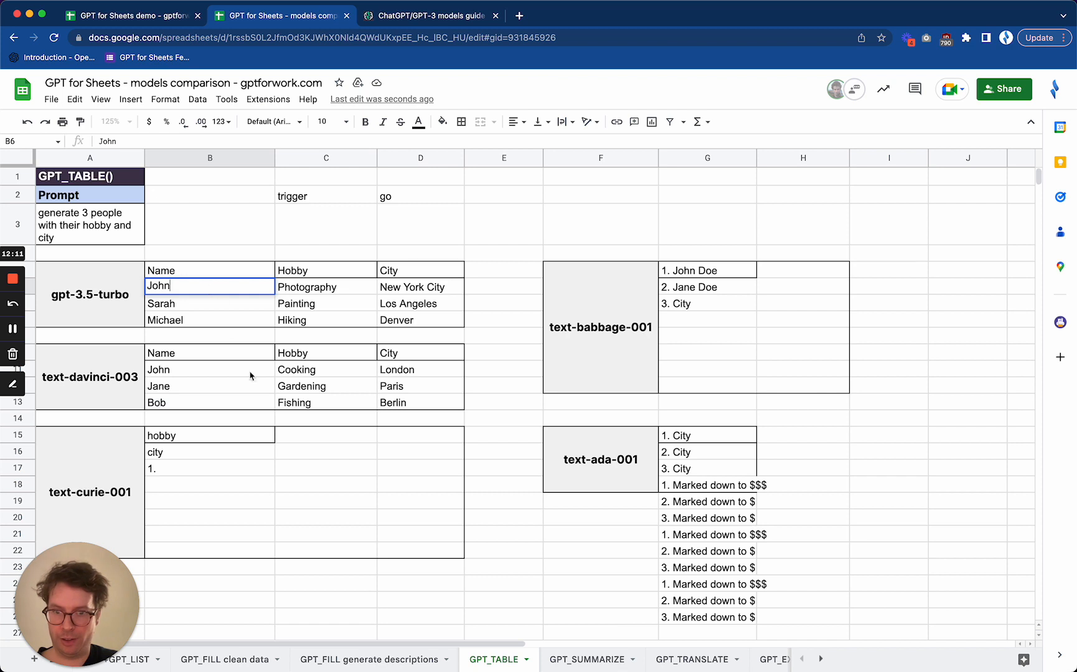
click(264, 507)
Examine the text-babbage-001 and text-ada-001 outputs in column G against the requested people, hobby and city table
click(755, 337)
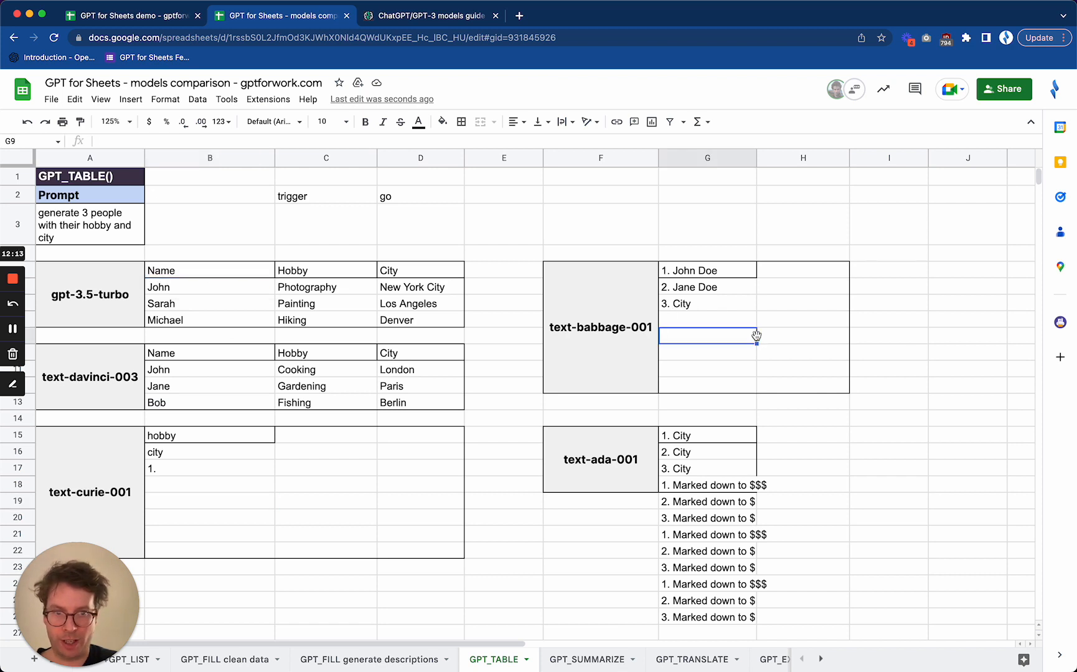
click(731, 574)
click(595, 327)
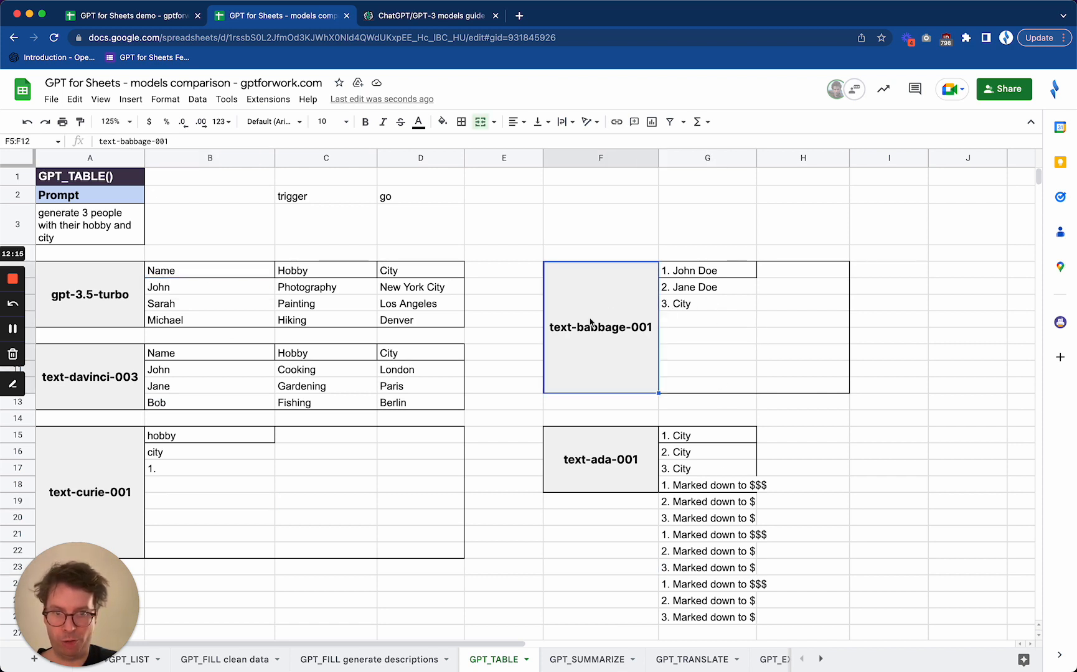
click(740, 341)
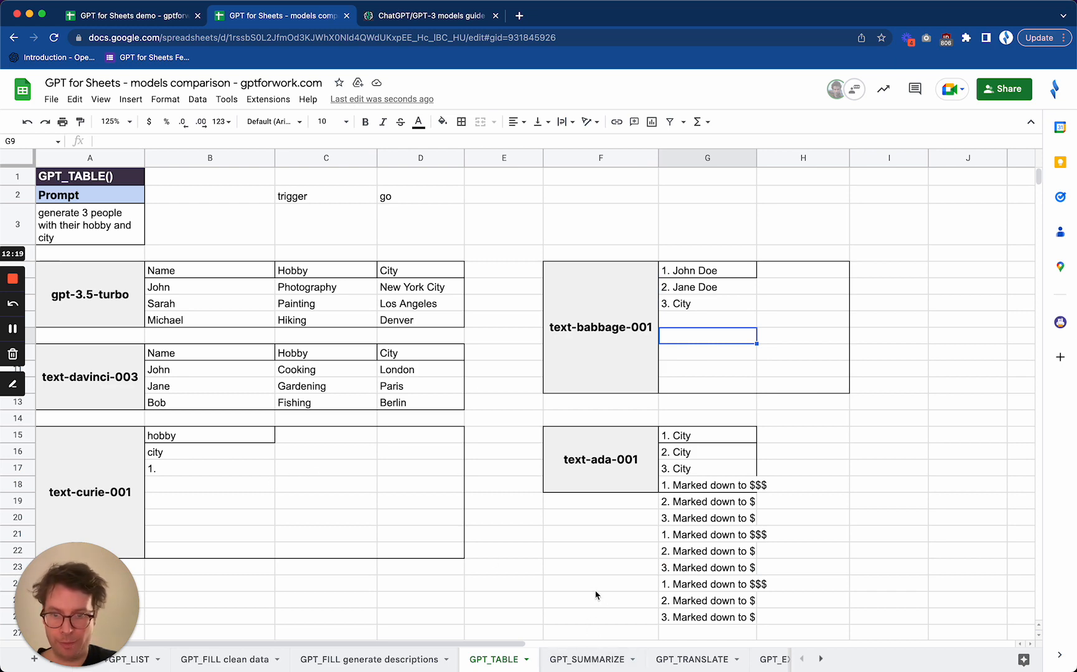
scroll(595, 596, down, 5)
scroll(596, 596, up, 5)
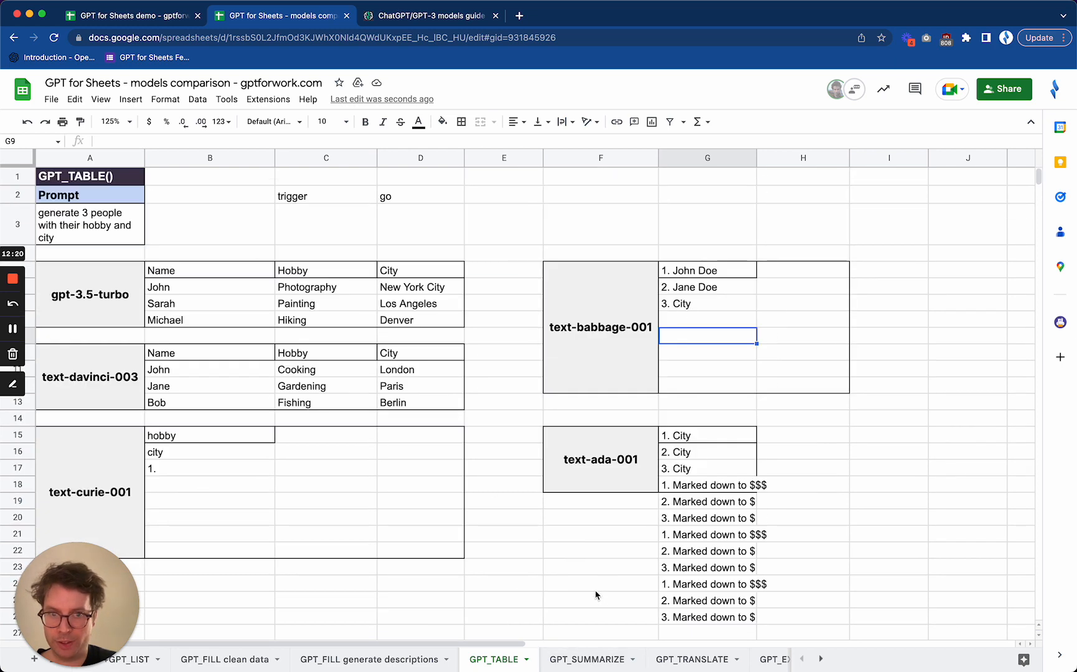
Open the "GPT_SUMMARIZE" sheet and review the vacuum reviews in A5:A8 and the summary format instruction in column B
click(597, 661)
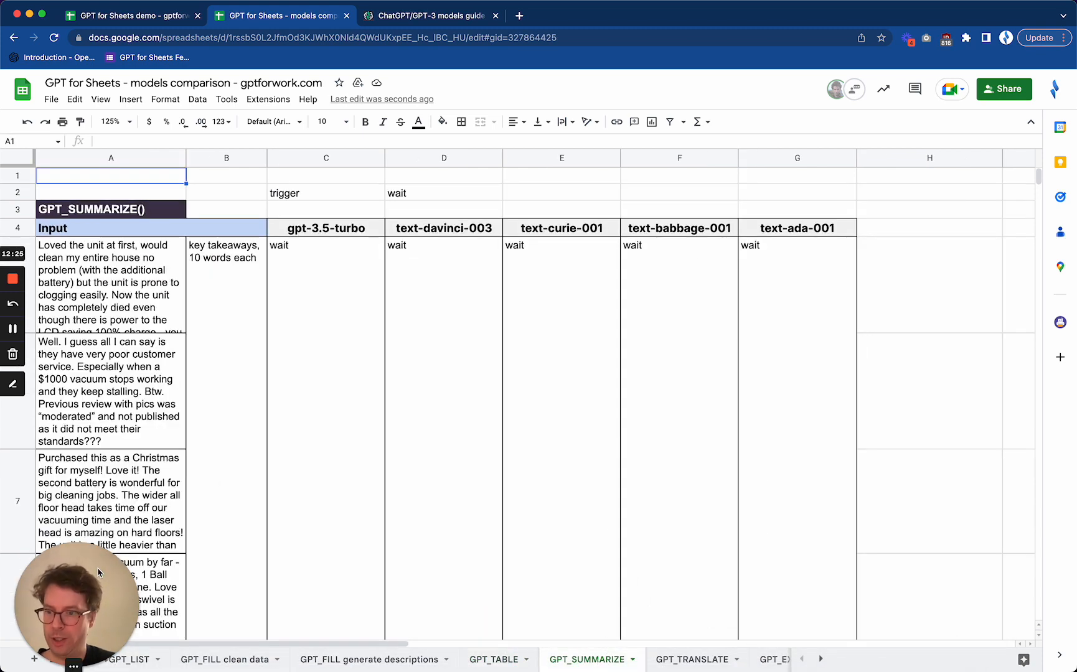
drag(37, 566, 959, 482)
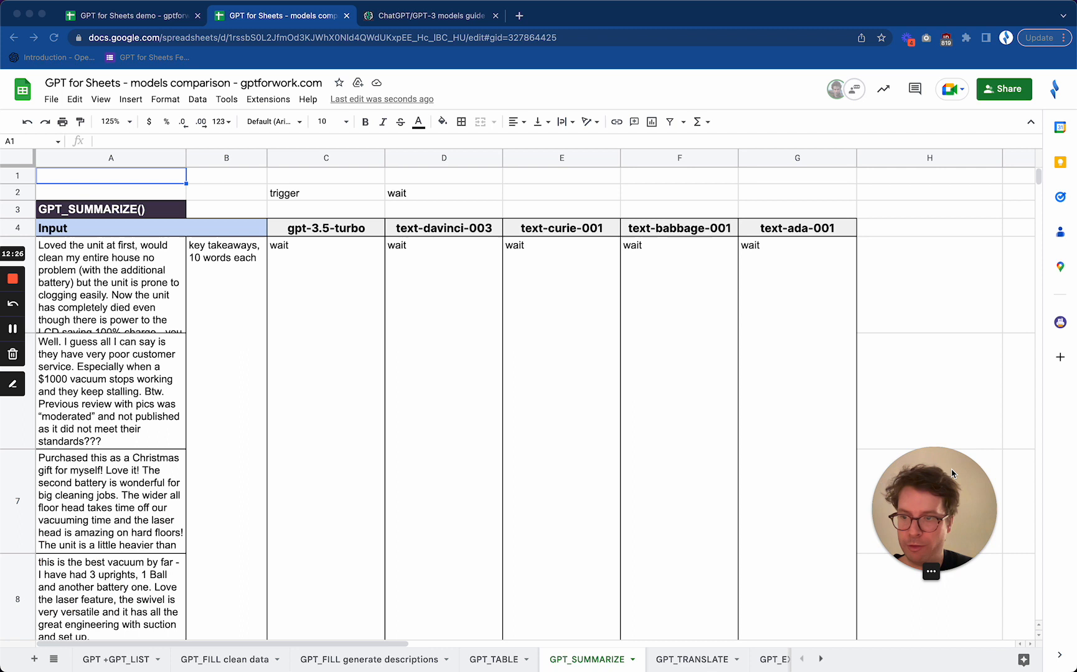
click(137, 293)
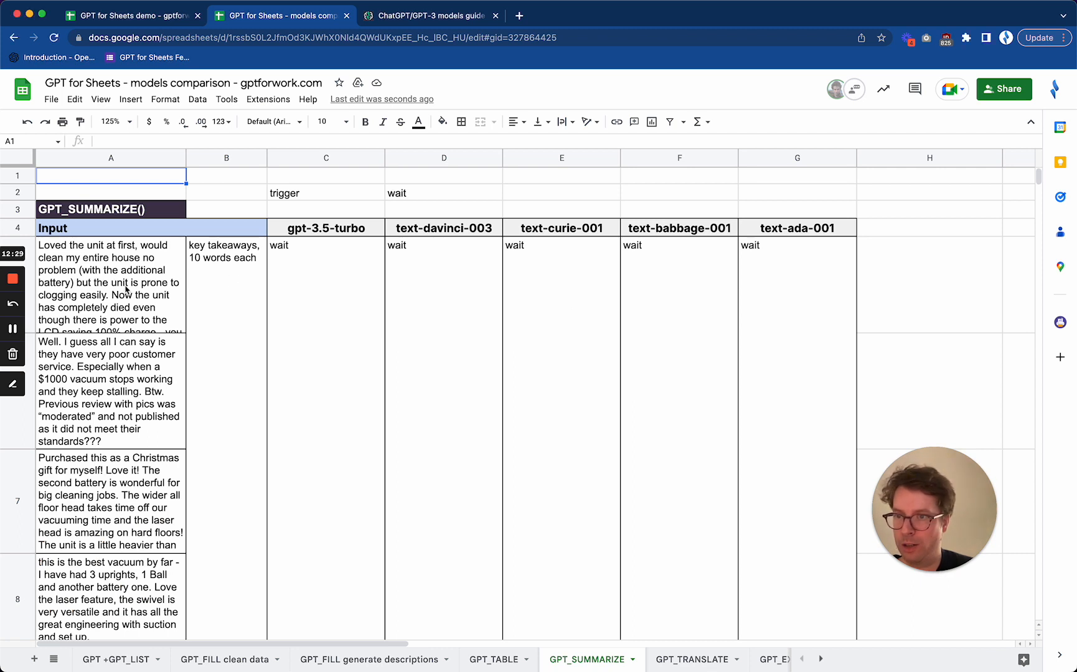
click(126, 289)
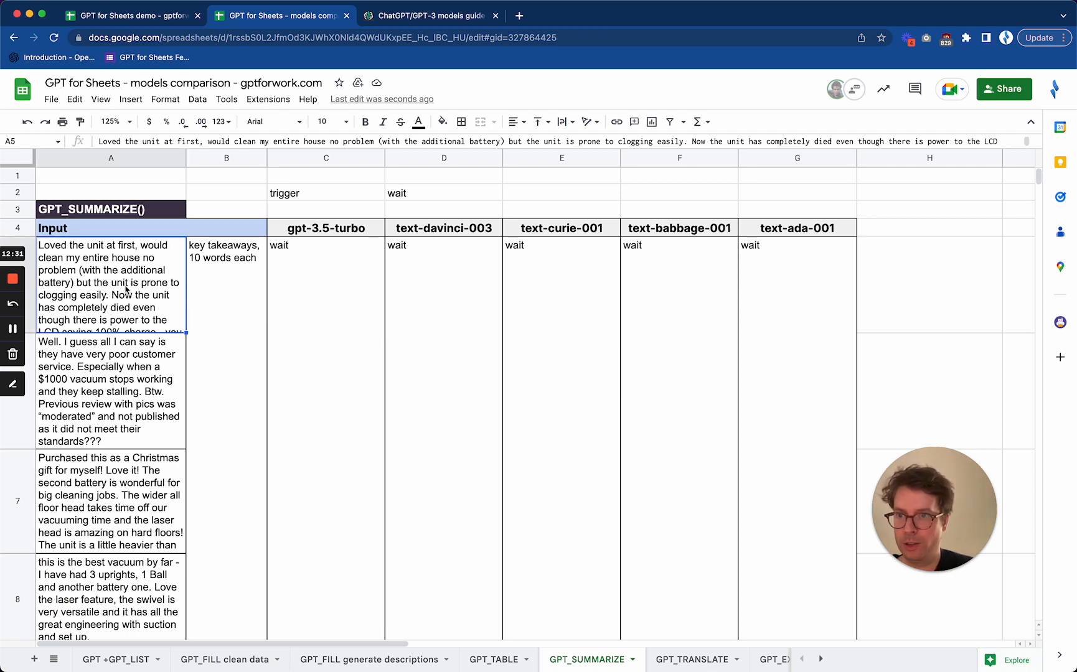
key(Down)
key(Down)
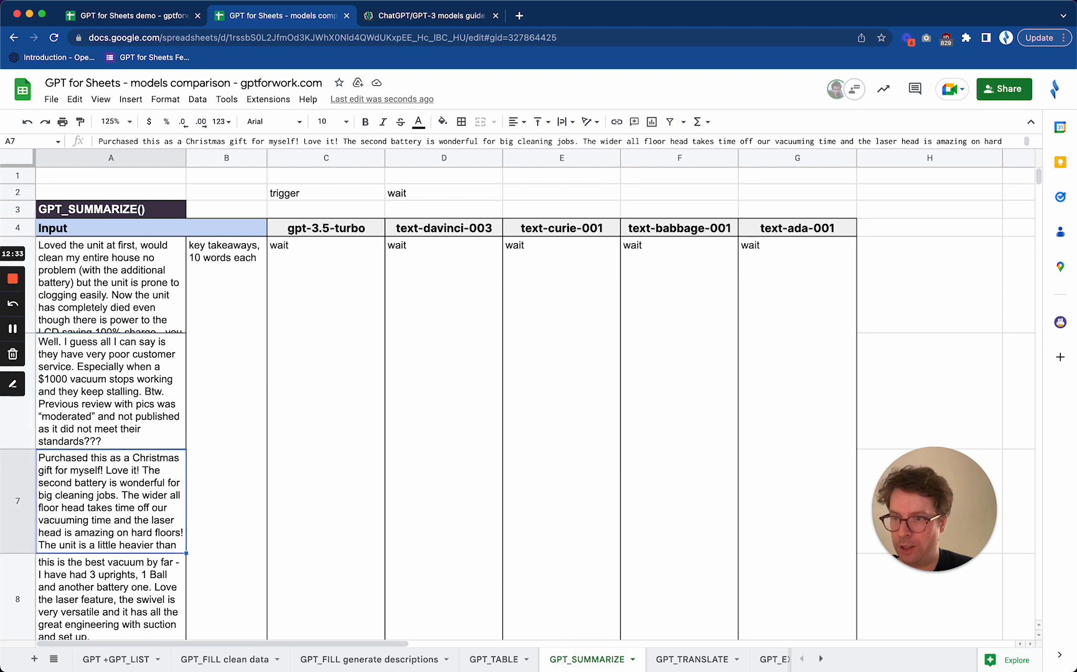
key(Down)
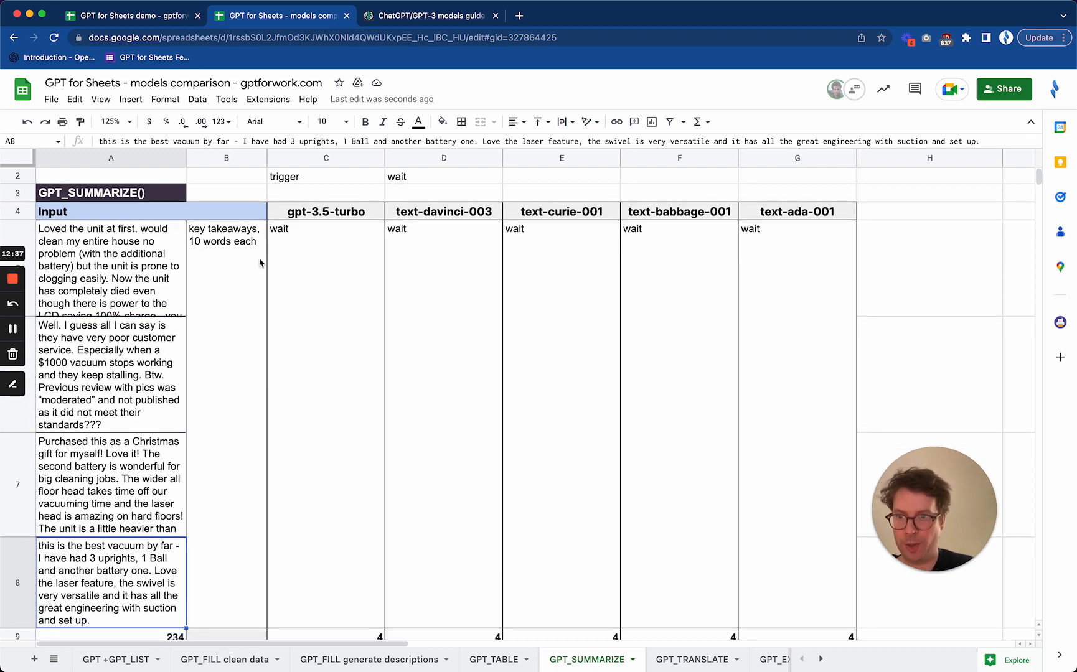
click(215, 266)
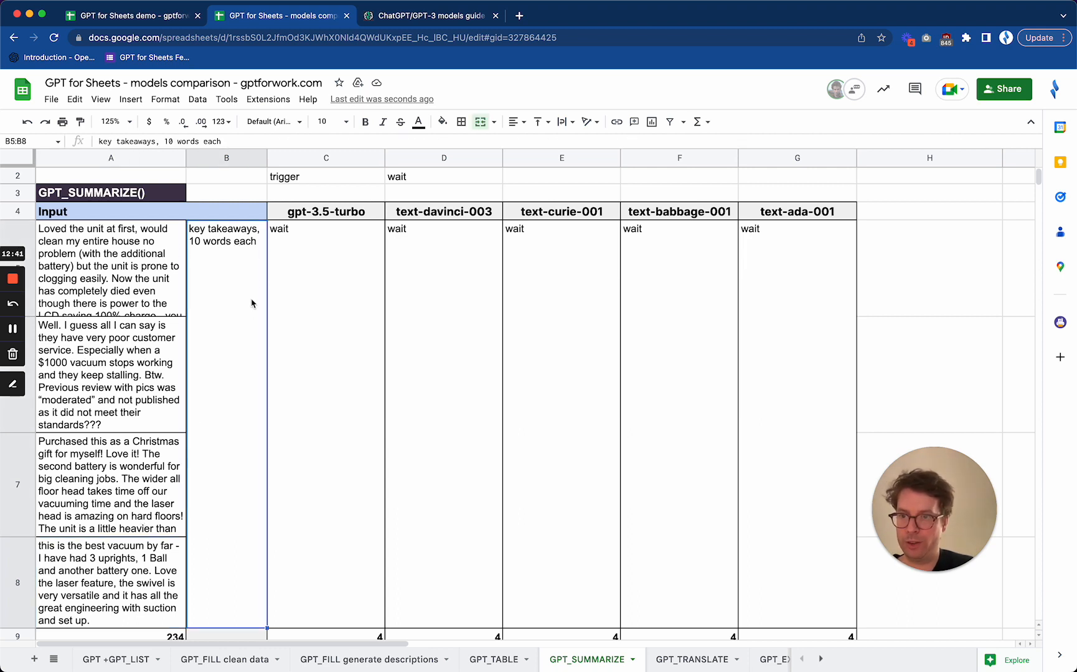
Set trigger cell D2 to "go" to generate the review summaries with all models
click(443, 180)
text(go)
key(Return)
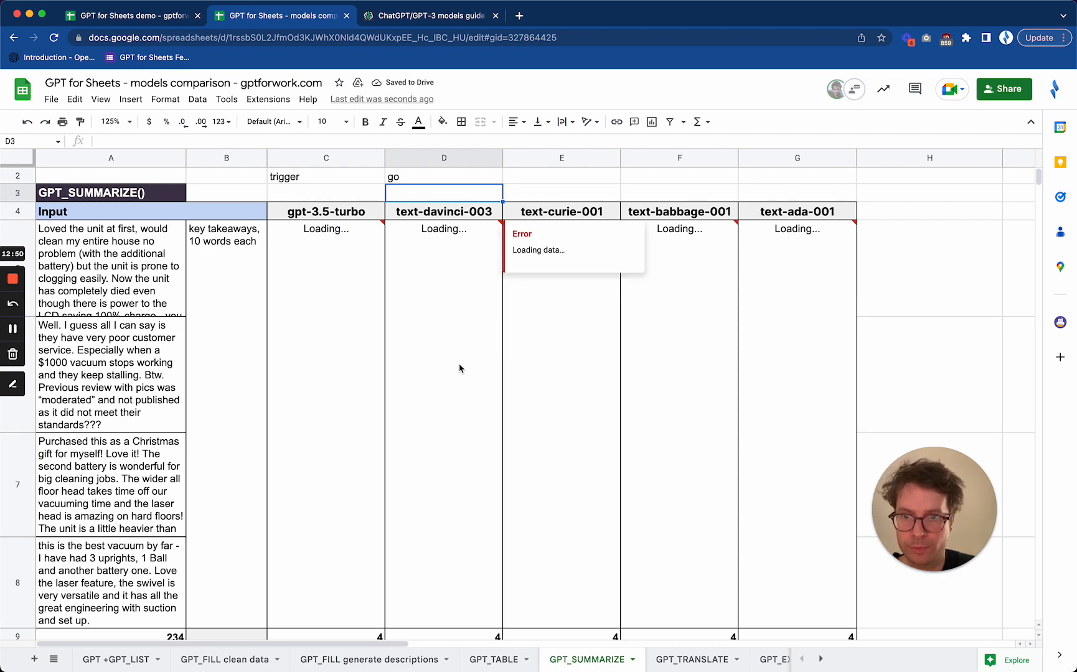
Examine the gpt-3.5-turbo summary and its word count in C9 against the "key takeaways, 10 words each" instruction
click(333, 437)
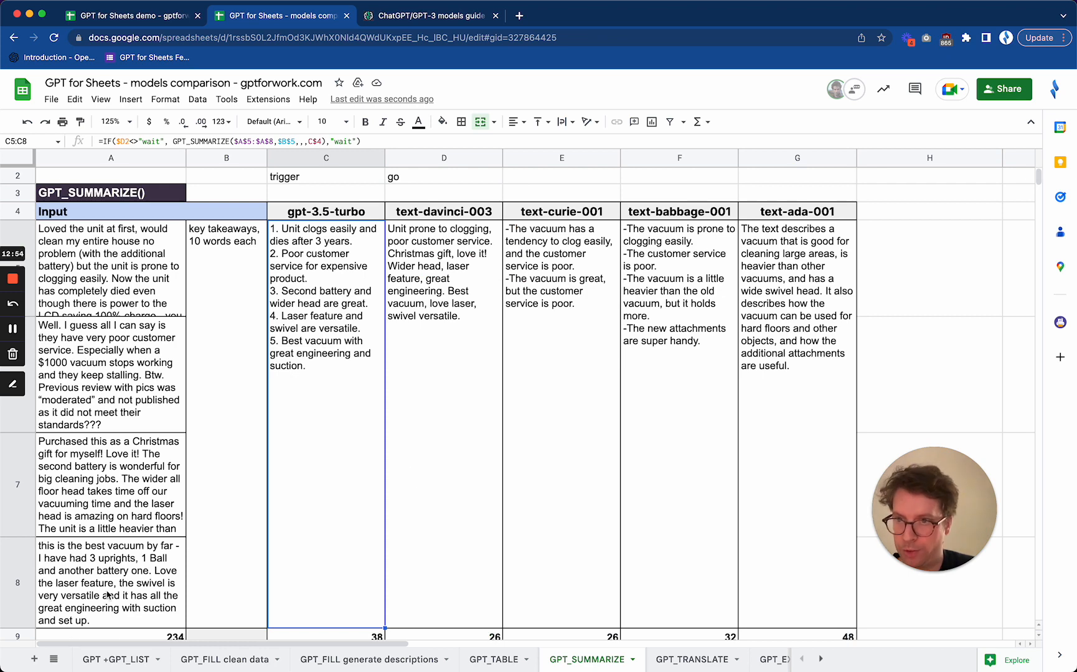
scroll(331, 493, down, 1)
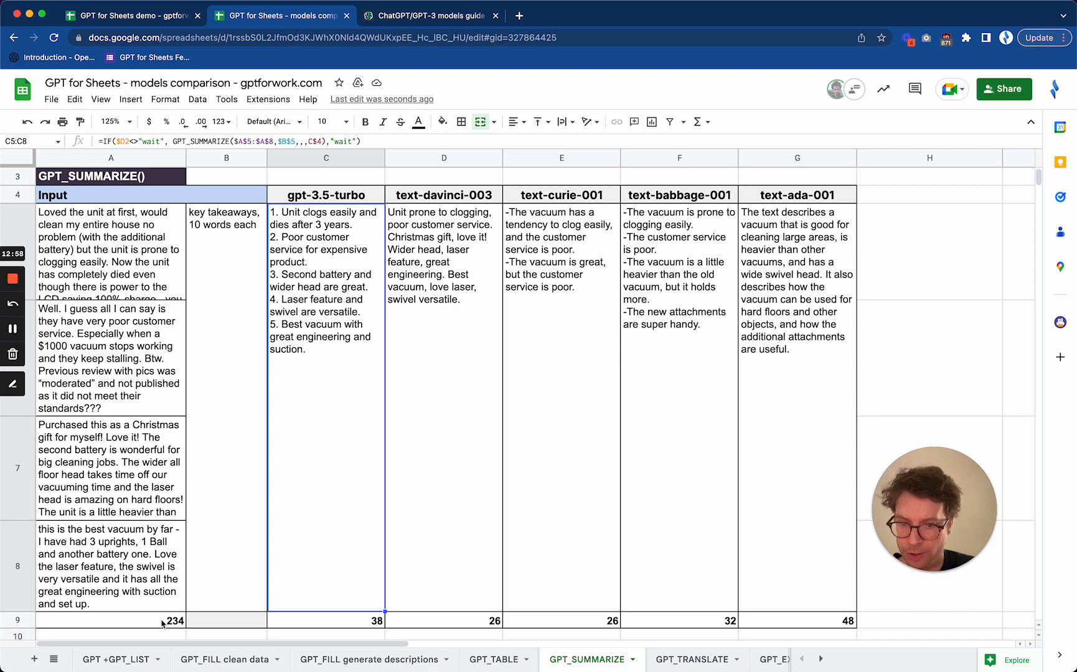
click(359, 623)
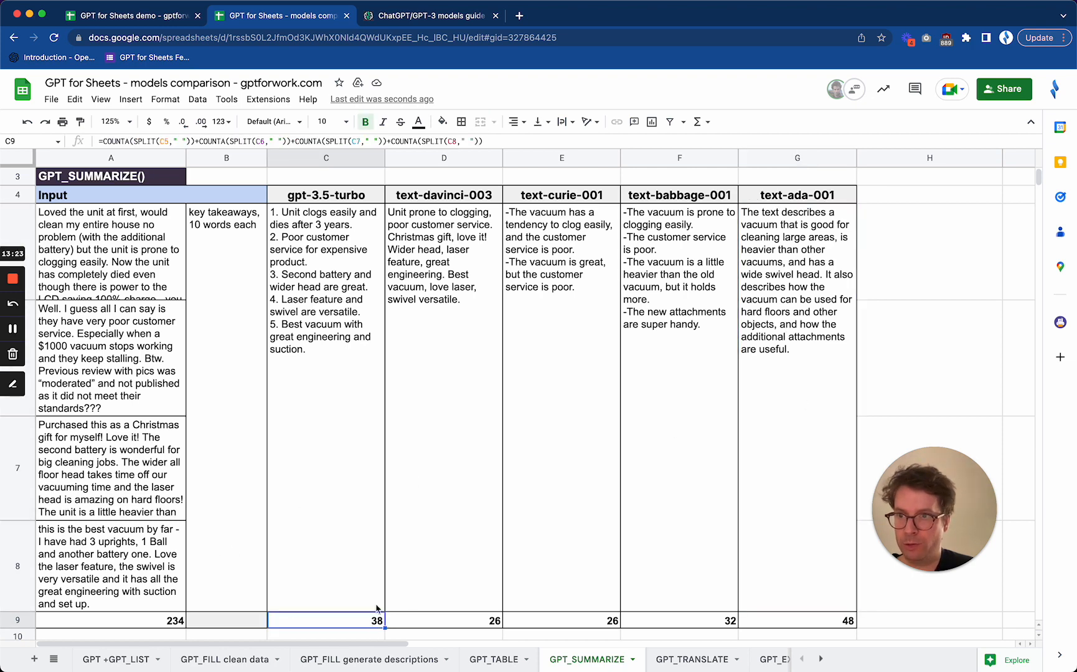
click(337, 402)
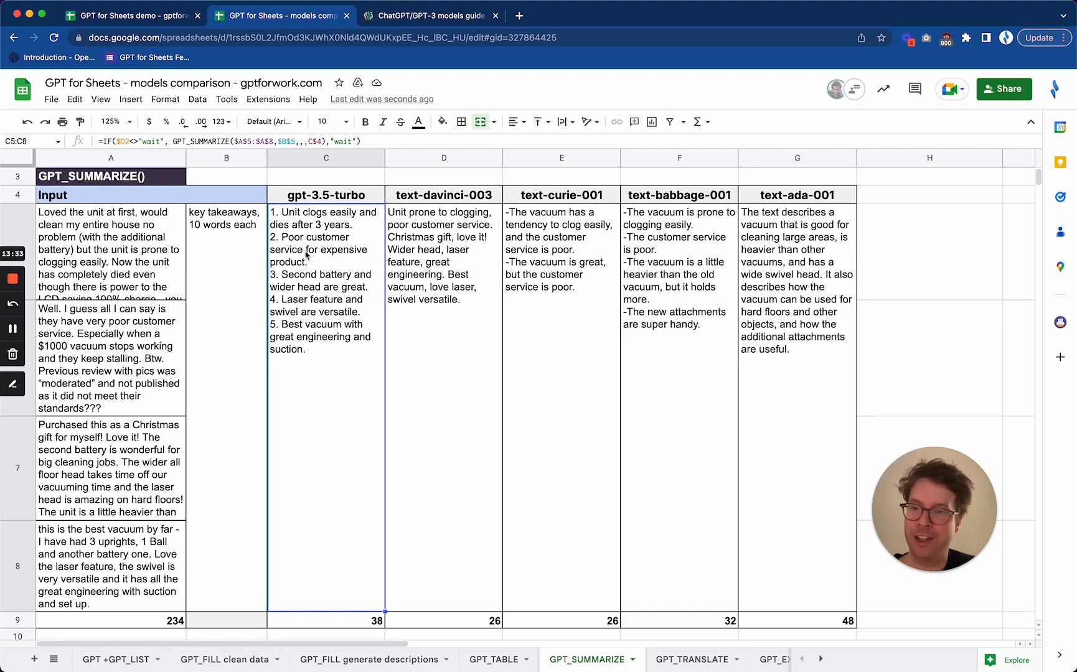
click(225, 232)
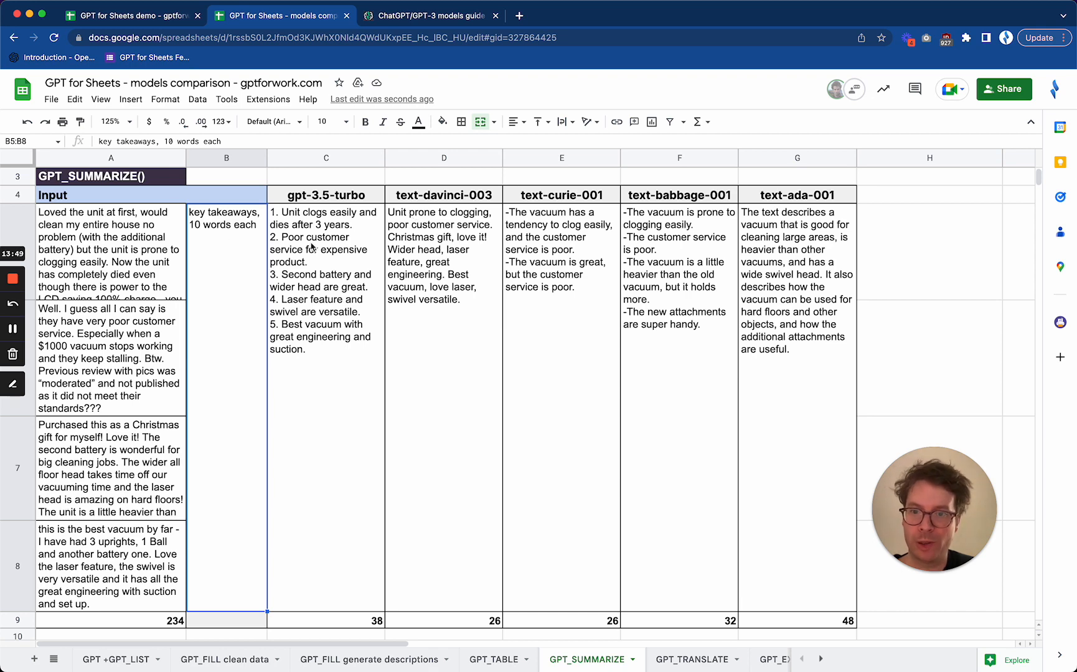
click(348, 253)
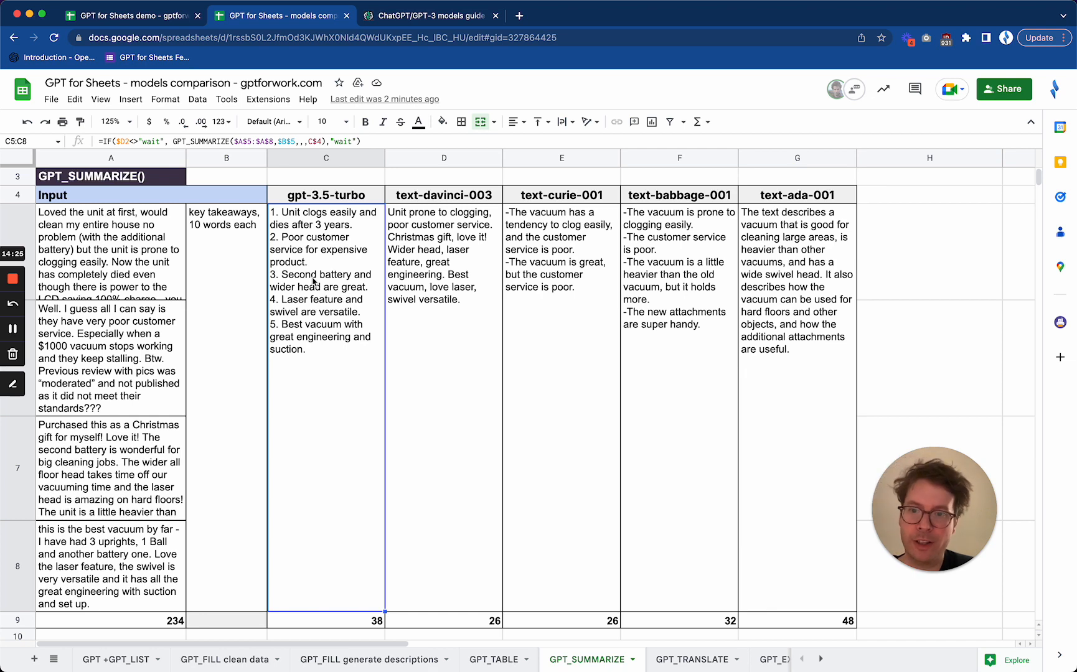
Compare the text-davinci-003, text-curie-001, text-babbage-001 and text-ada-001 summaries with the gpt-3.5-turbo summary
click(449, 242)
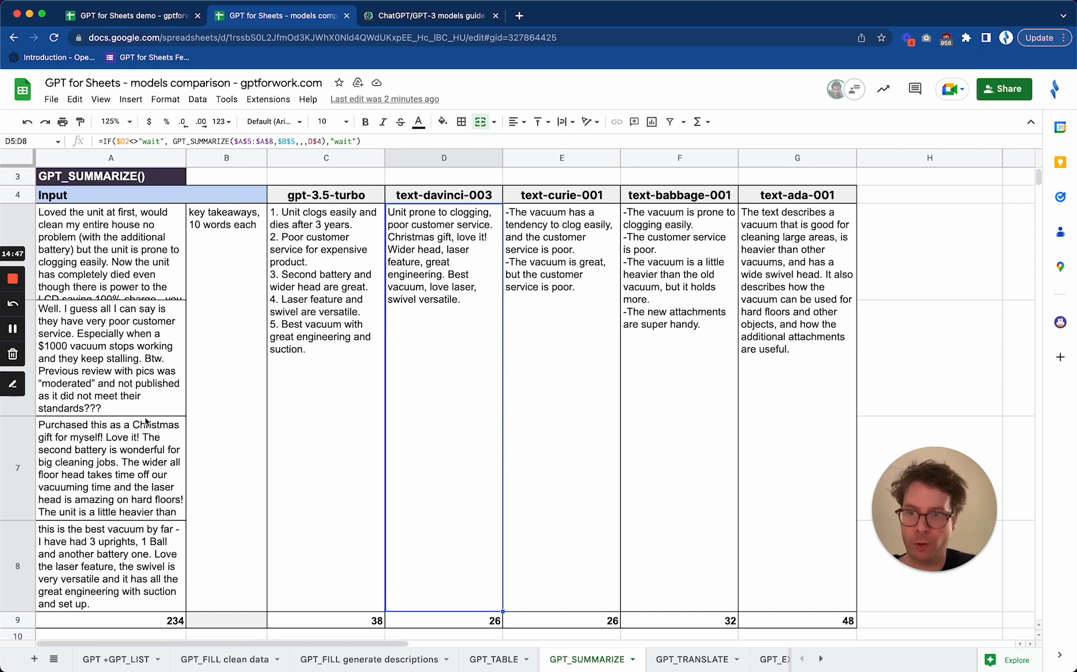
click(303, 296)
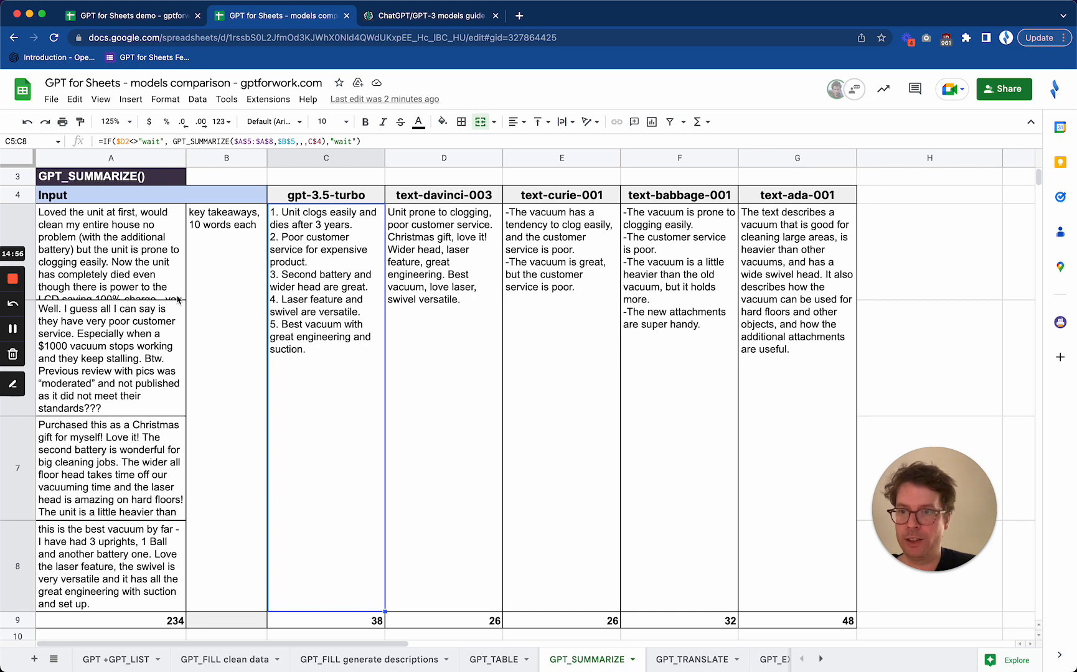
click(545, 251)
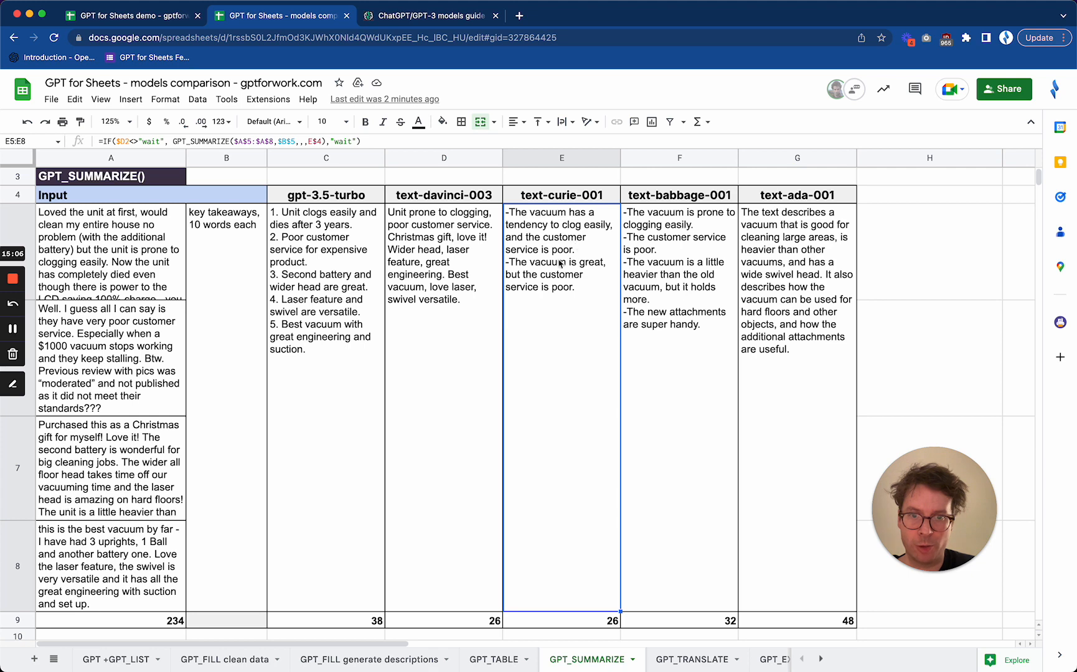
click(663, 264)
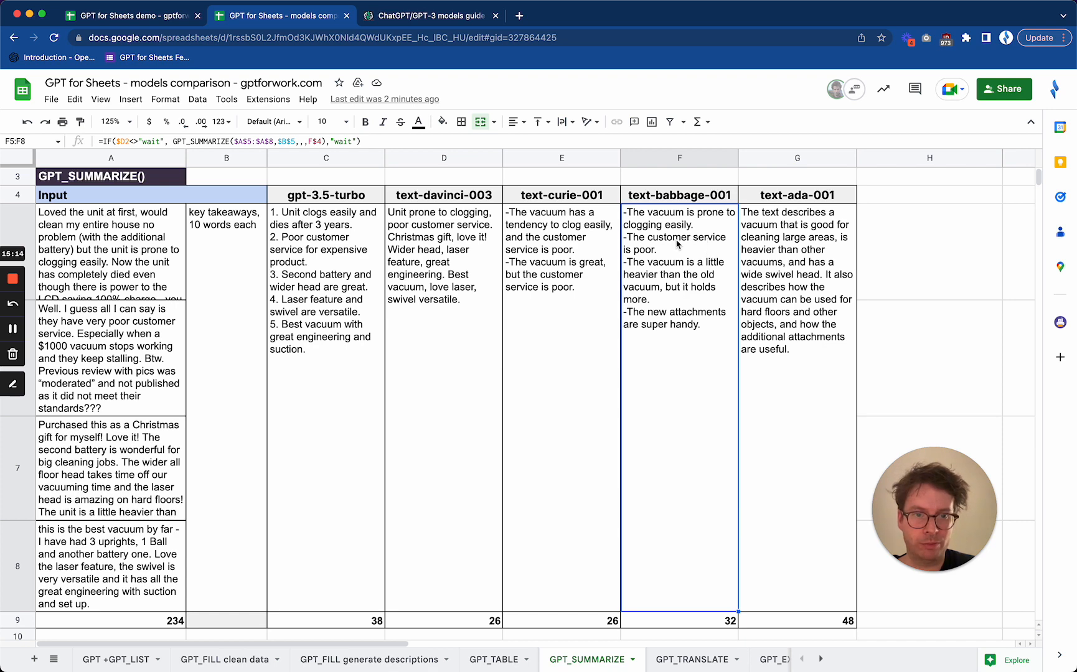
click(798, 251)
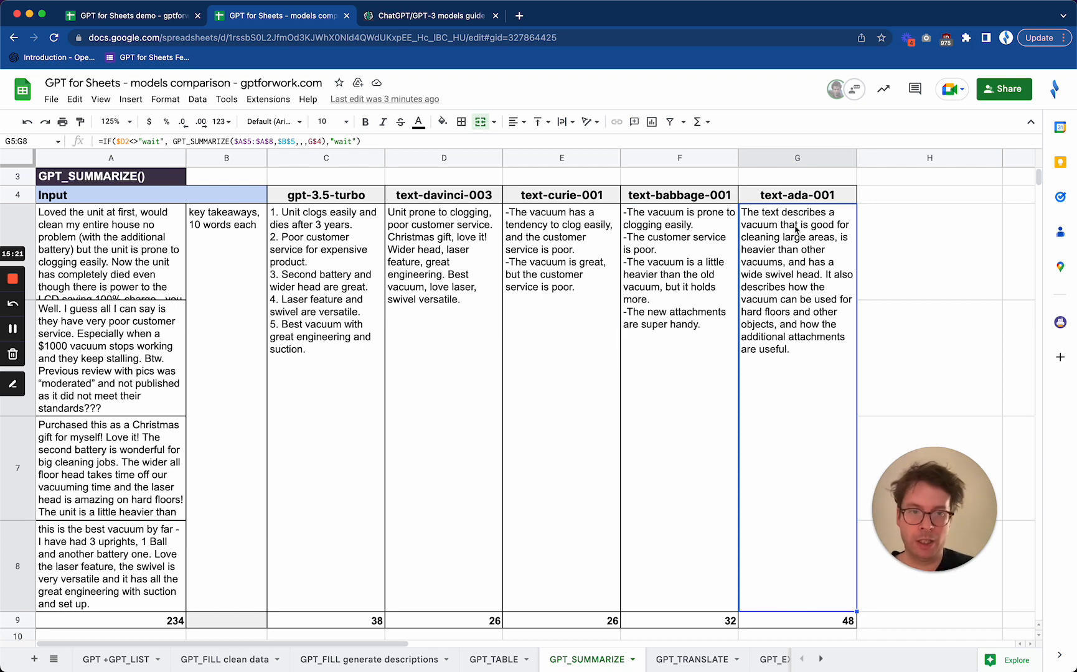
click(334, 255)
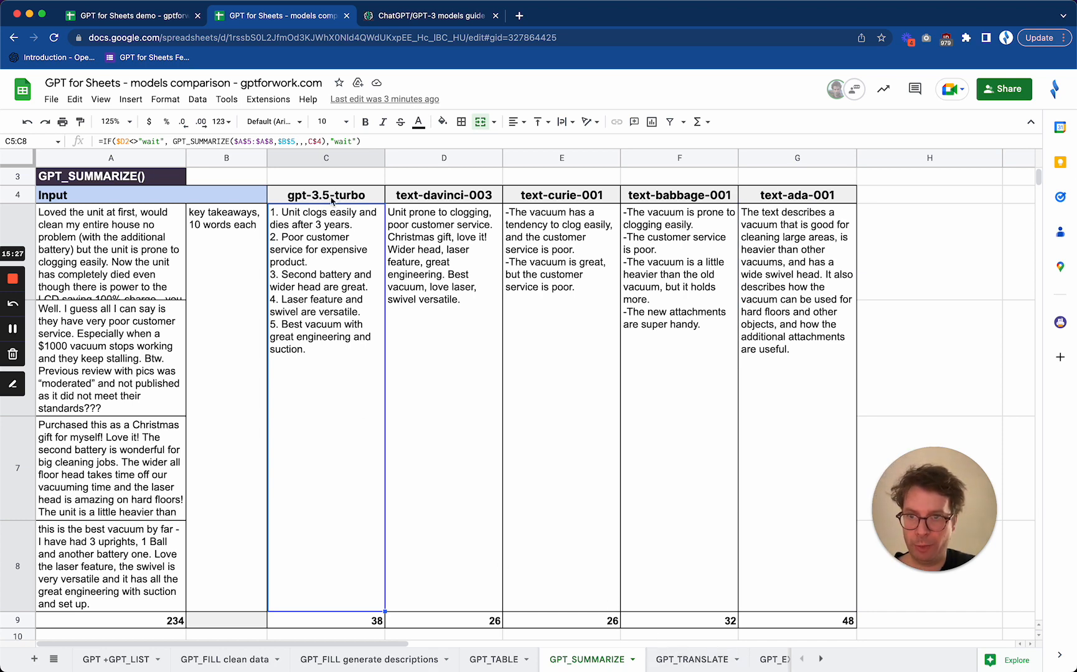
Open the "GPT_TRANSLATE" sheet, review the source text in A6, and set trigger cell D2 to "go" to generate the Spanish translations
click(690, 660)
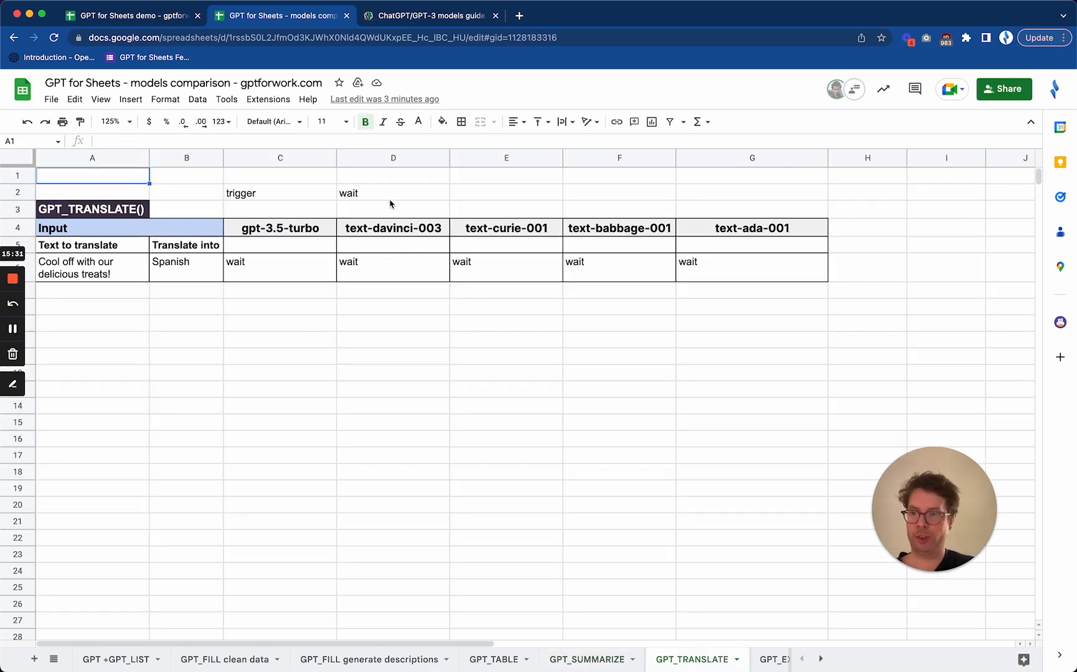
click(93, 277)
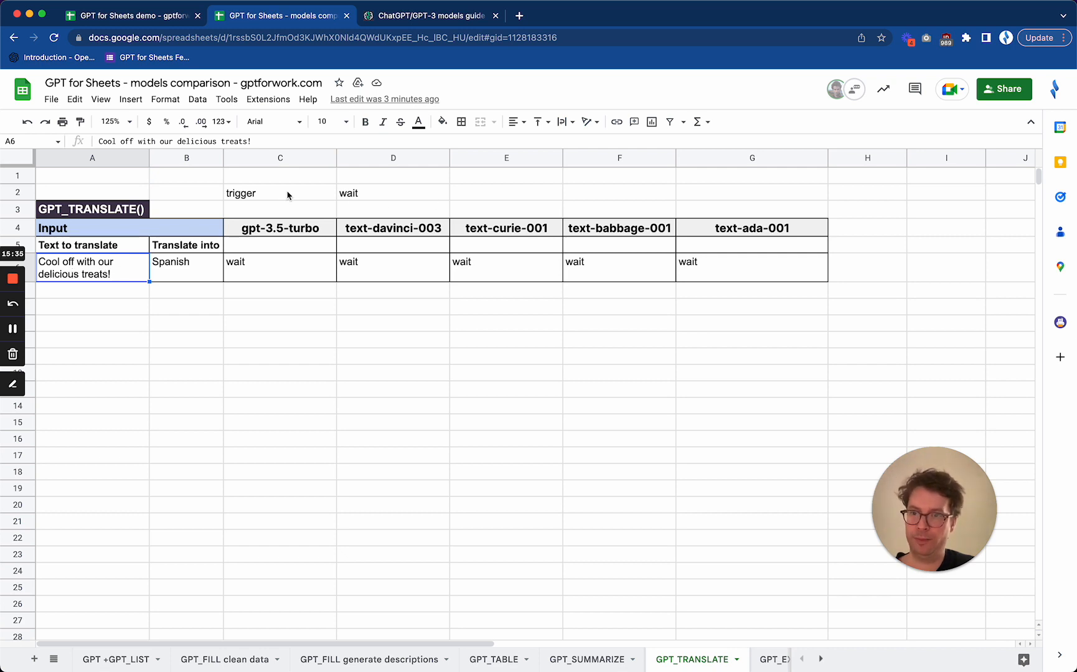
click(369, 198)
text(go)
key(Return)
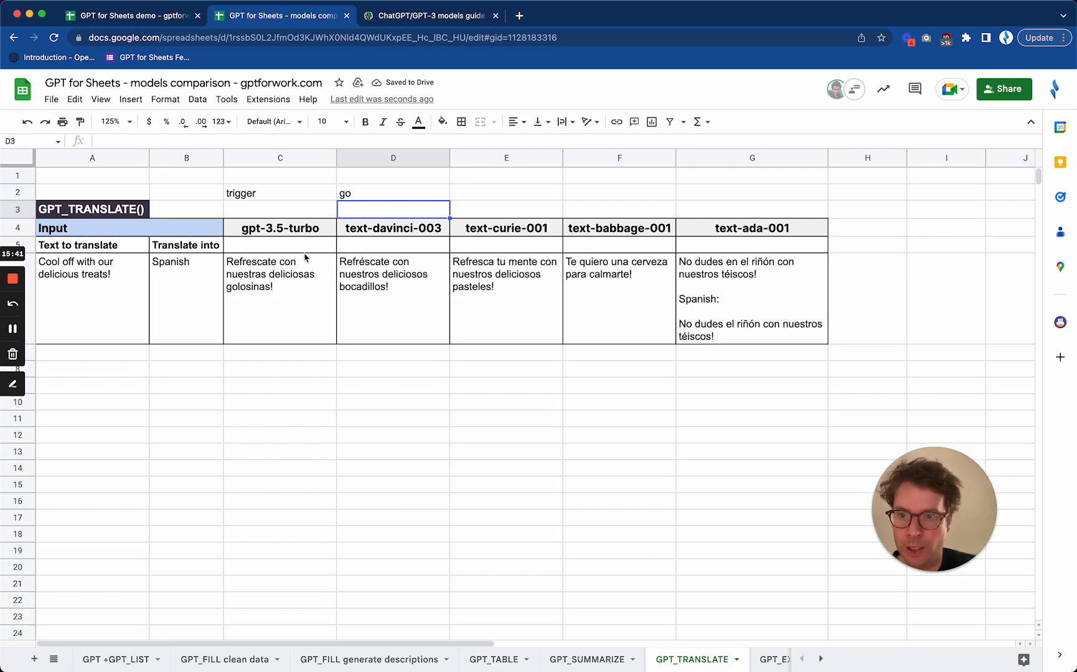
Compare the Spanish translations from gpt-3.5-turbo, text-davinci-003 and text-curie-001
click(268, 323)
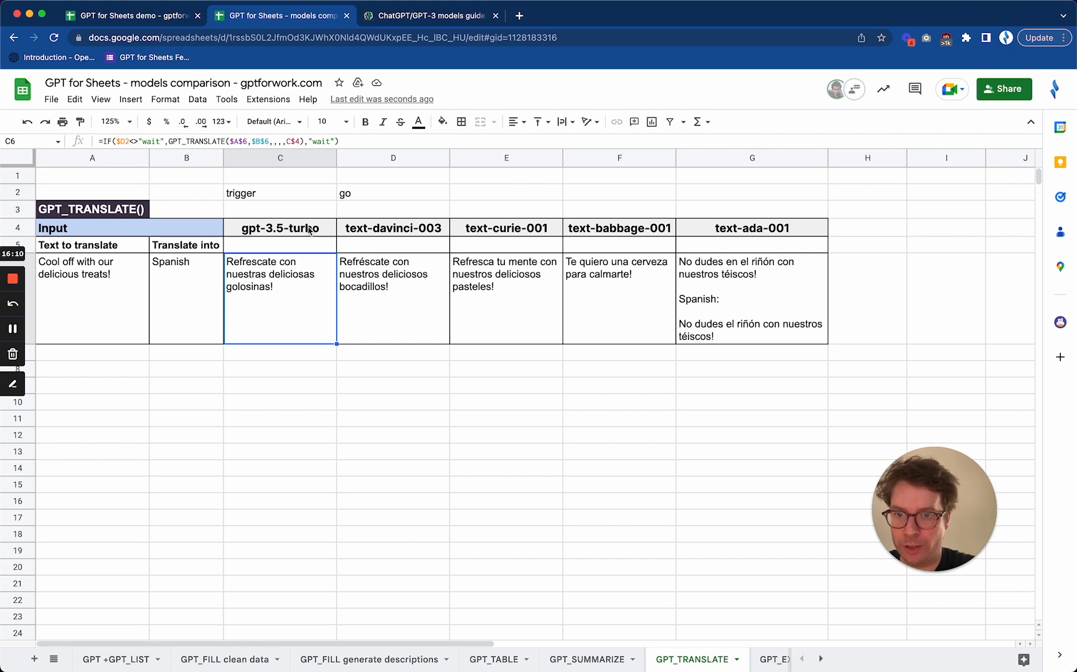
drag(309, 231, 470, 236)
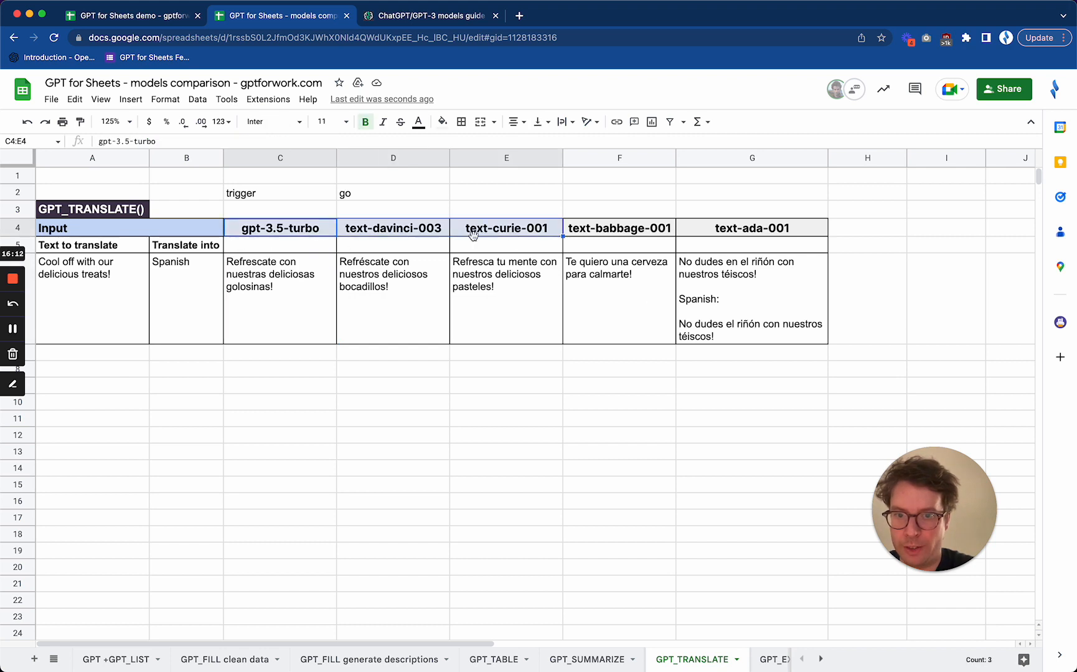
click(411, 231)
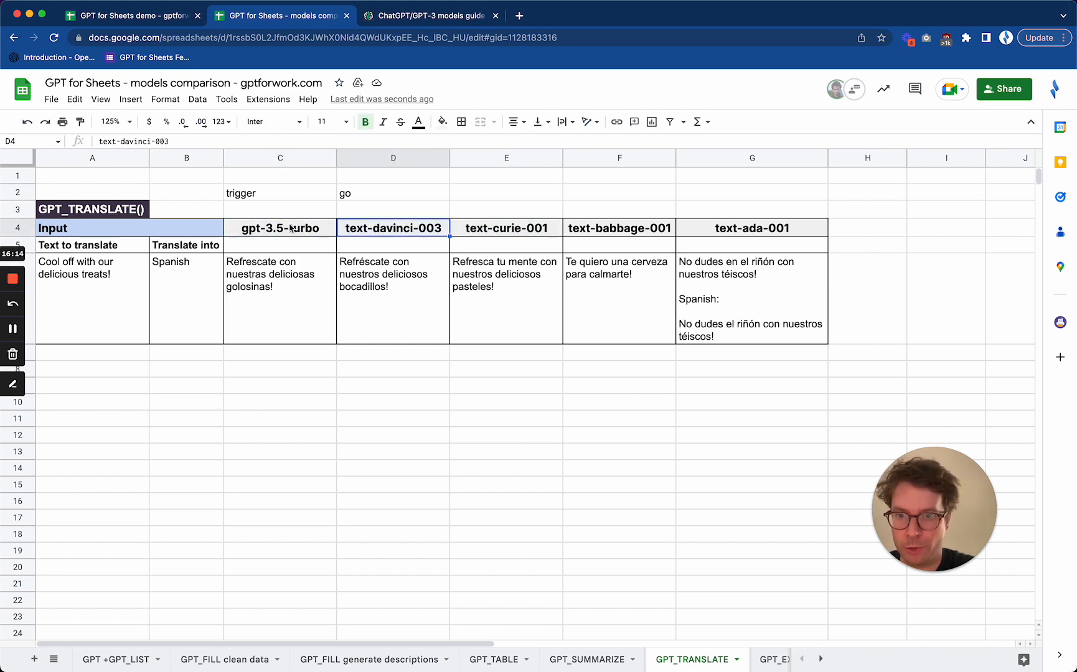
drag(292, 230, 366, 231)
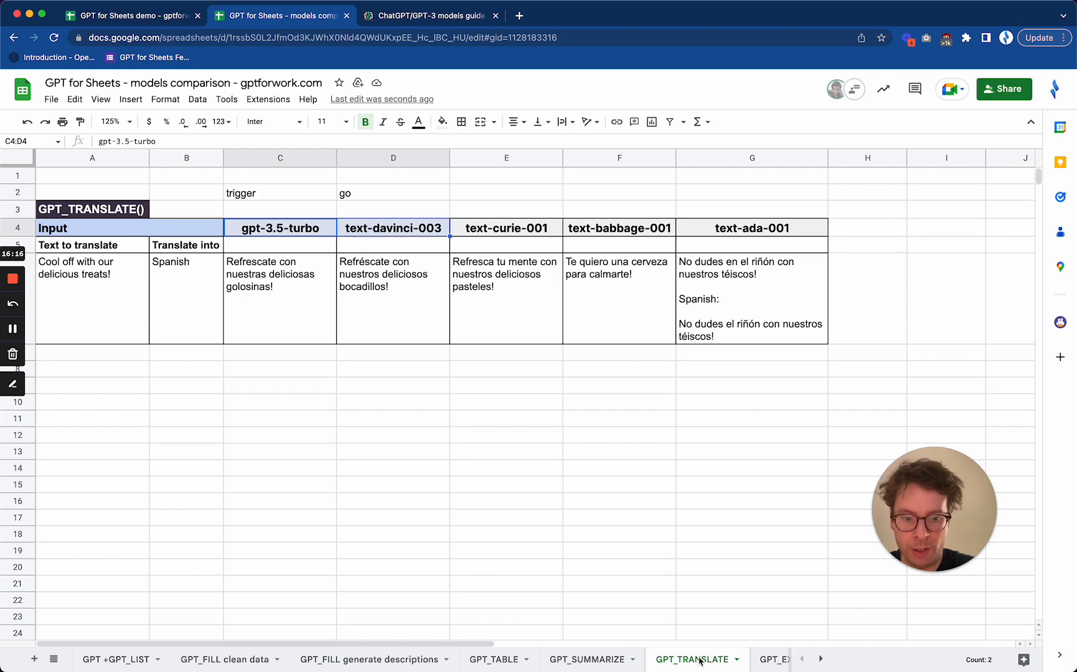
Open the "GPT_EXTRACT" sheet and review the input texts in column A with the items to extract in column B
scroll(691, 660, right, 3)
click(630, 661)
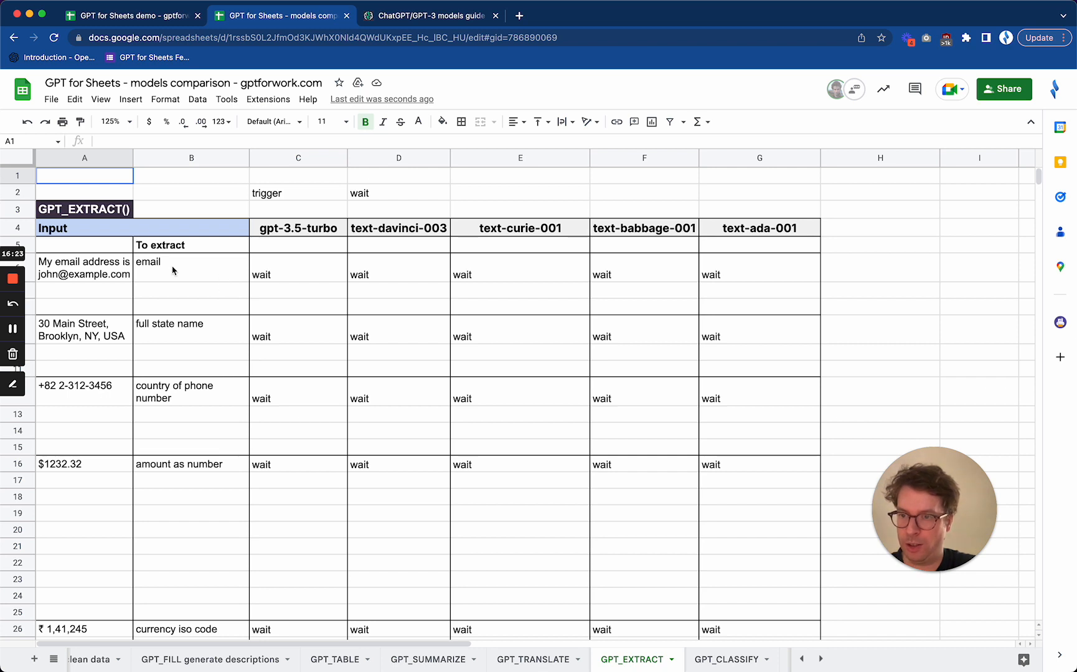
click(193, 271)
click(110, 270)
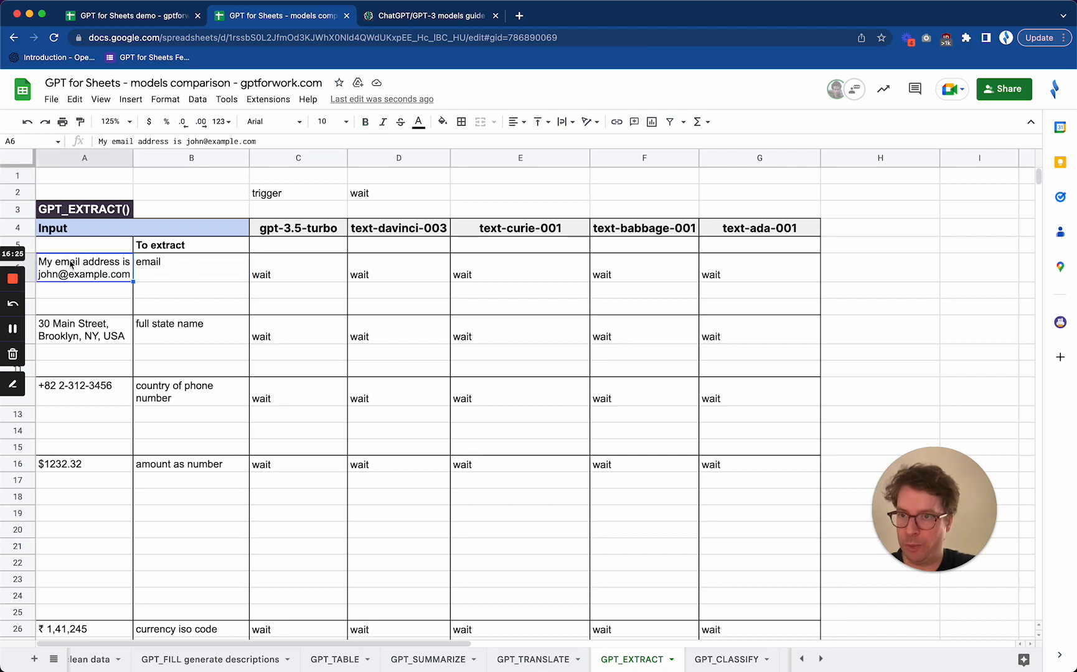
click(110, 333)
click(83, 391)
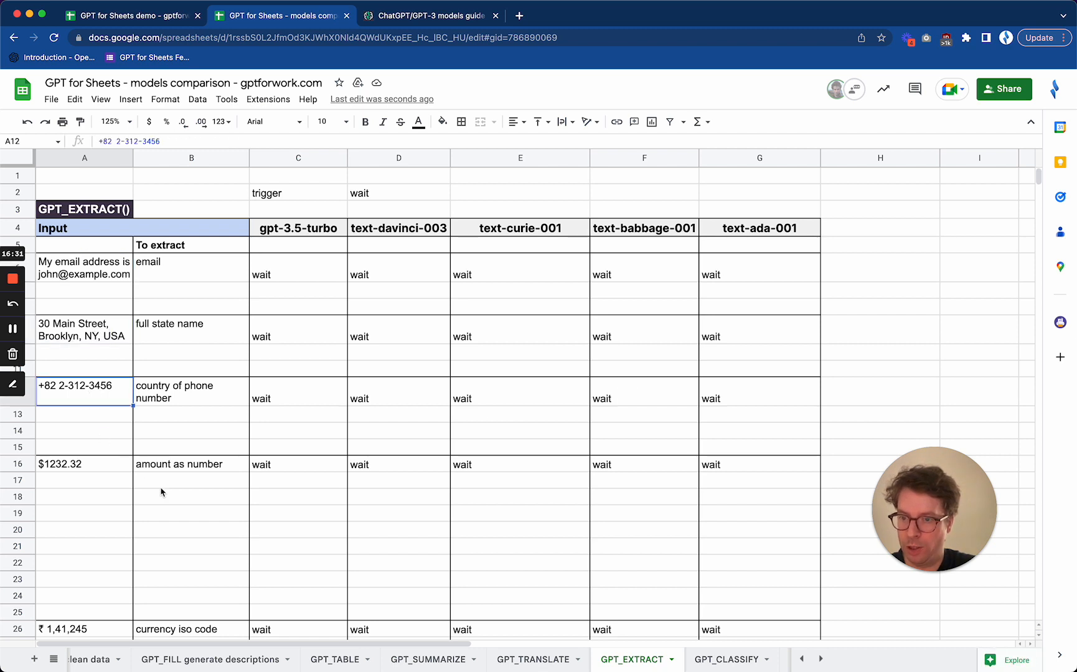
click(89, 468)
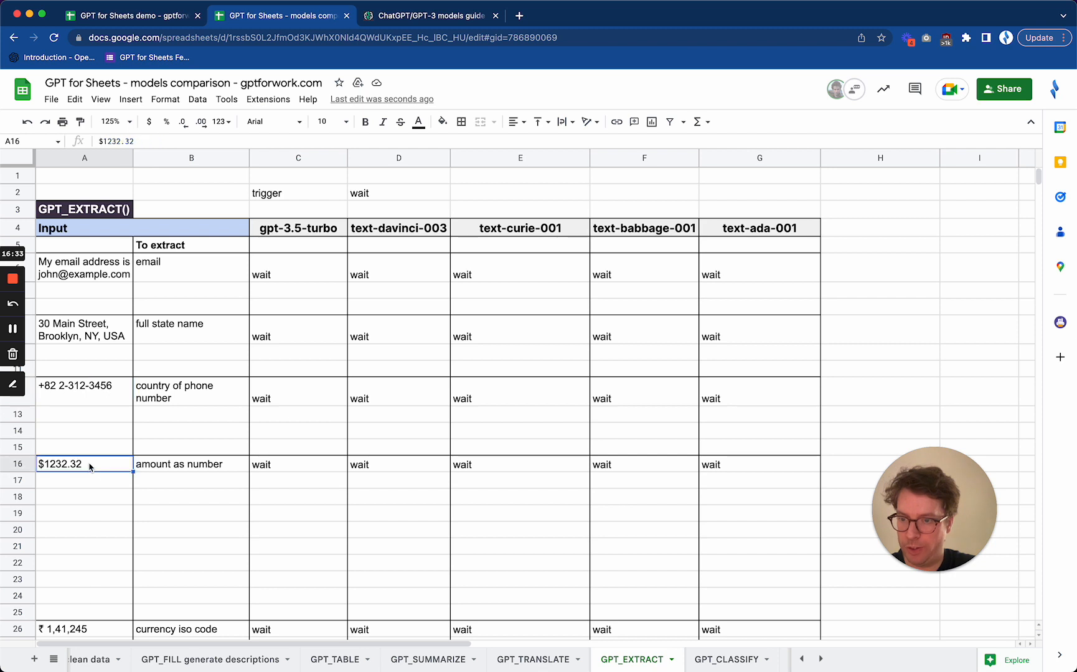
scroll(89, 468, down, 3)
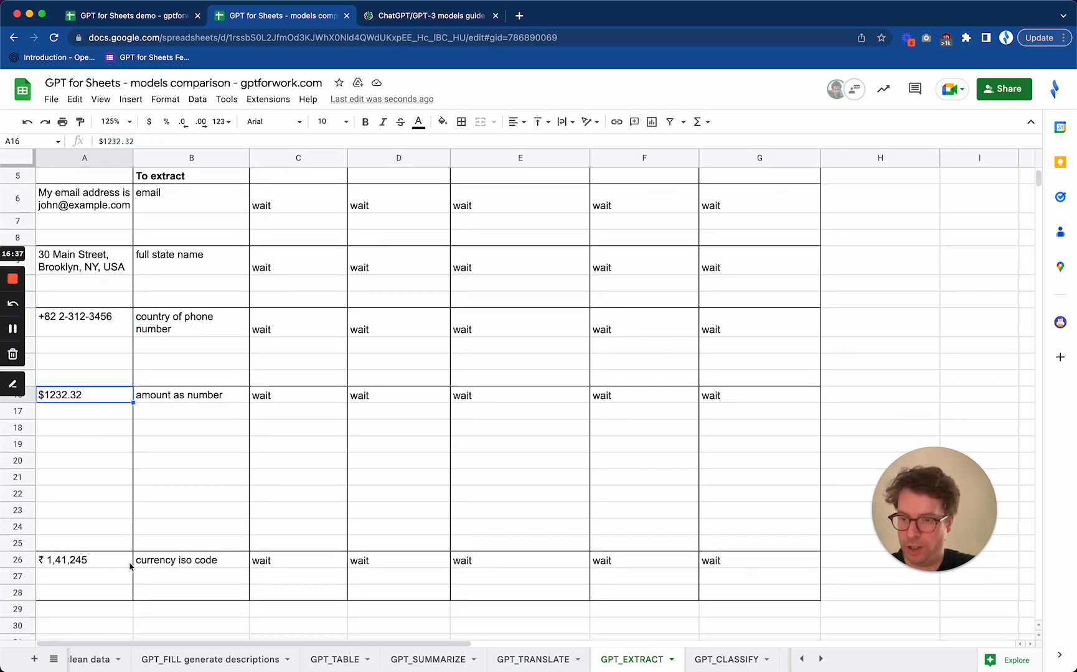
click(87, 561)
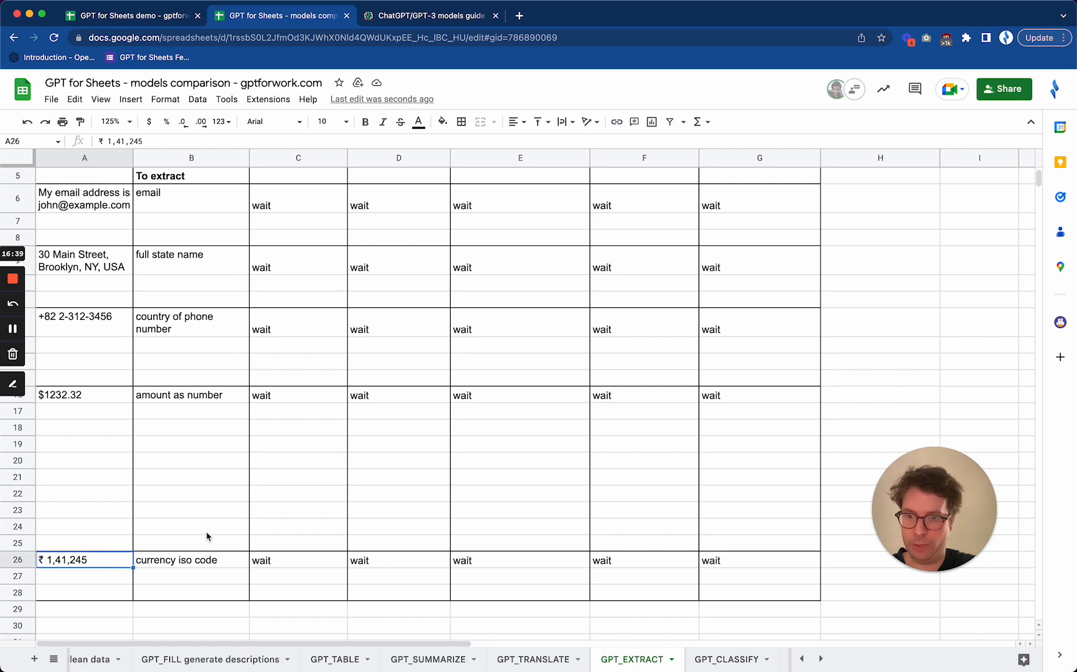
Set trigger cell D2 to "go" on the "GPT_EXTRACT" sheet to run the extractions with all models
scroll(207, 539, up, 3)
click(390, 198)
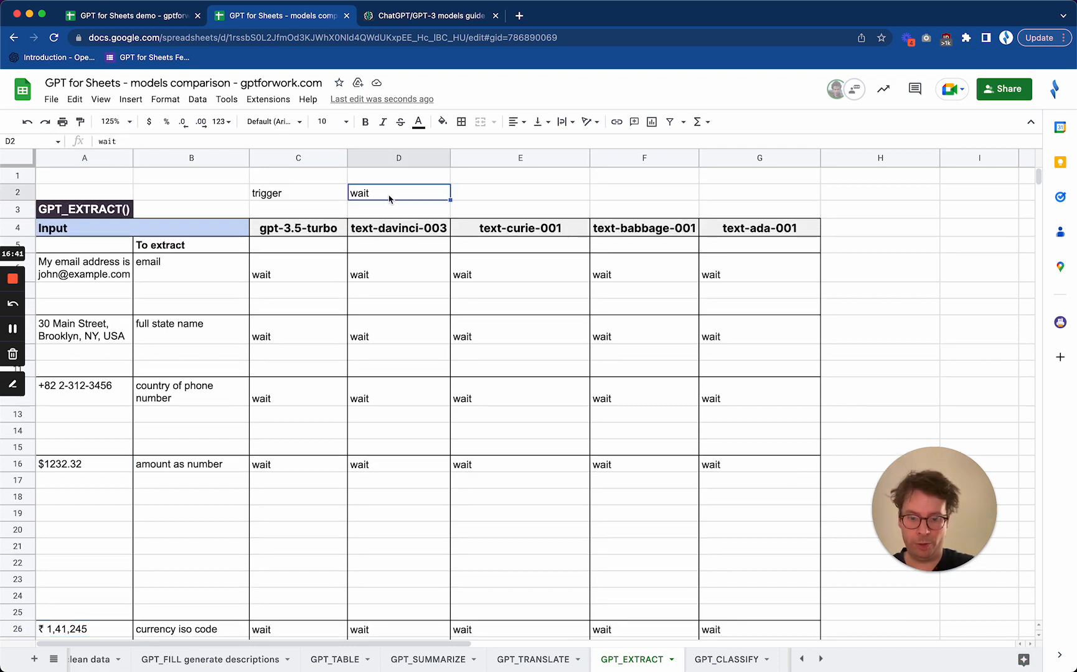
text(go)
key(Return)
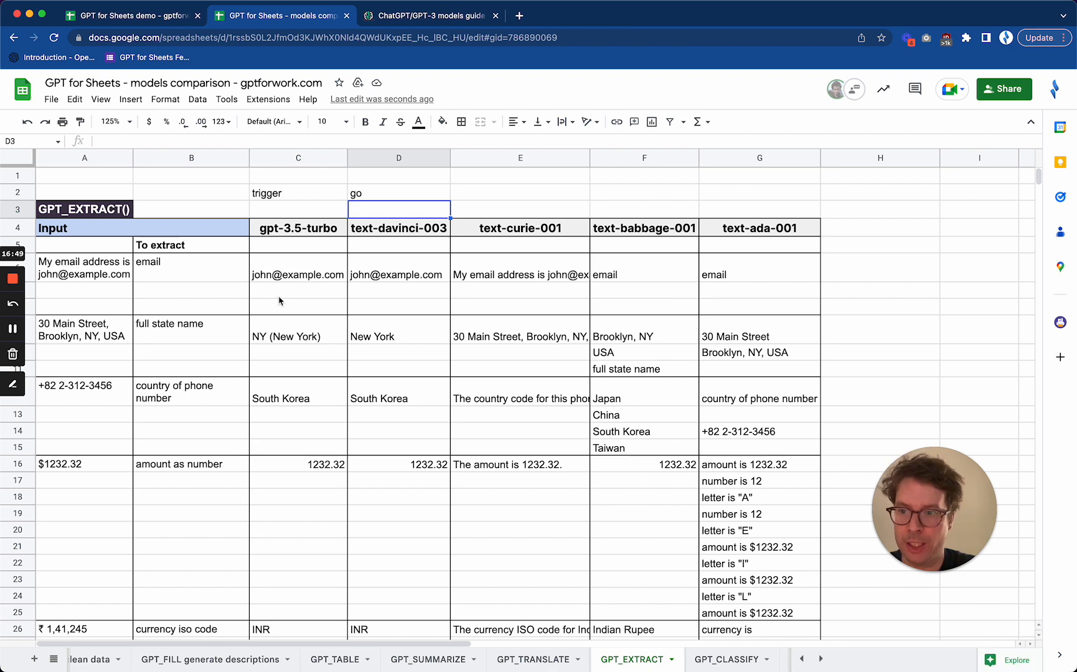
Compare the email extraction results in row 6 across the models, from gpt-3.5-turbo to text-ada-001
click(293, 275)
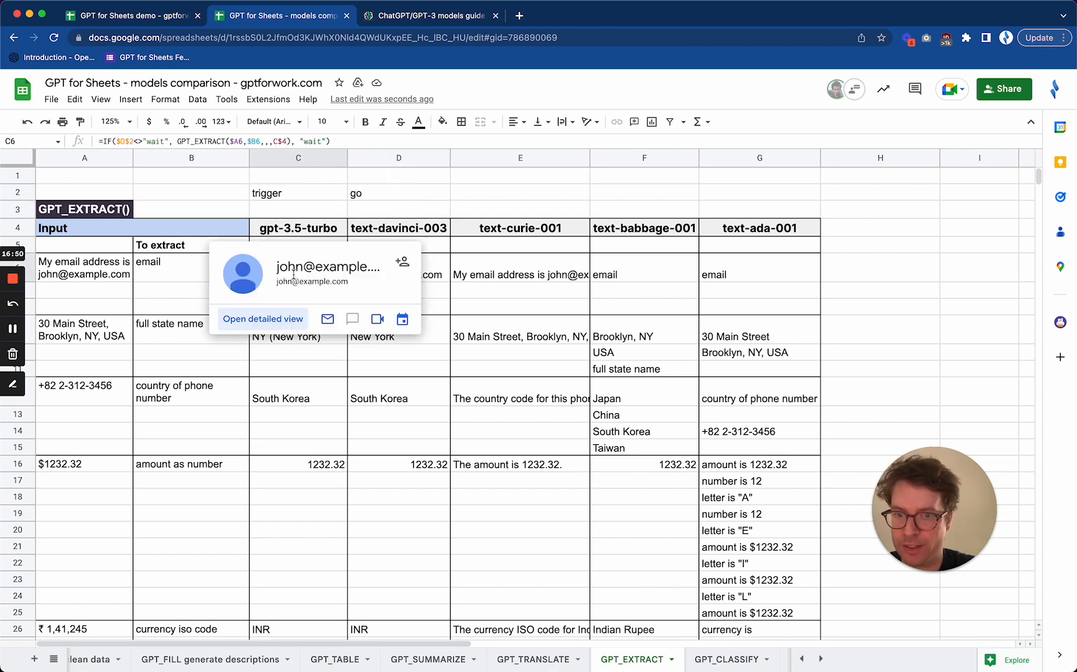
click(503, 199)
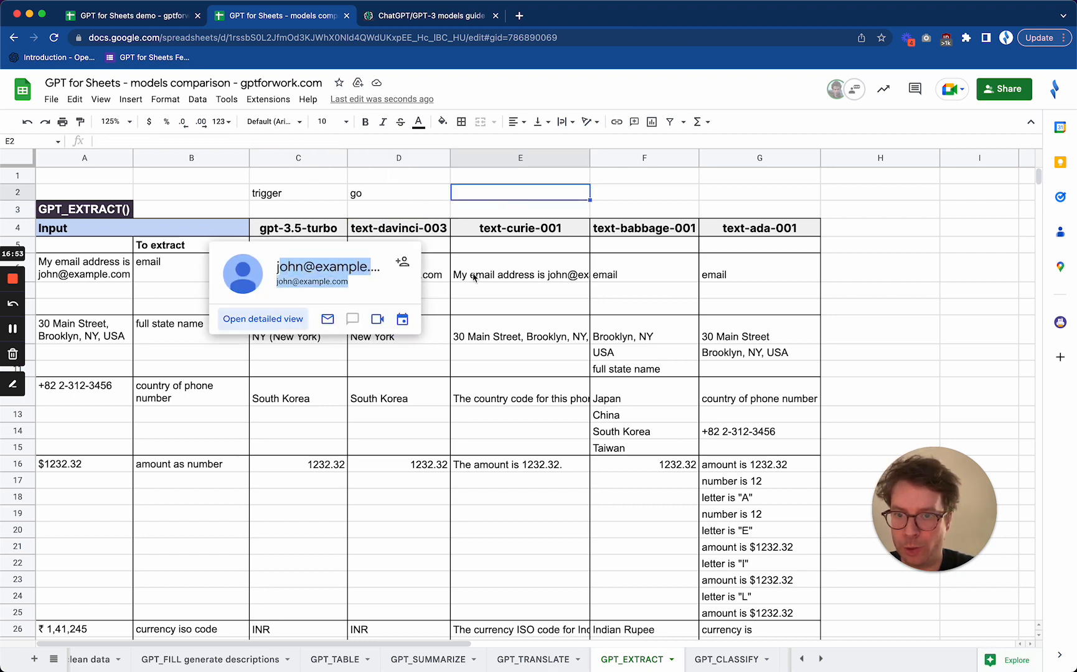
click(499, 306)
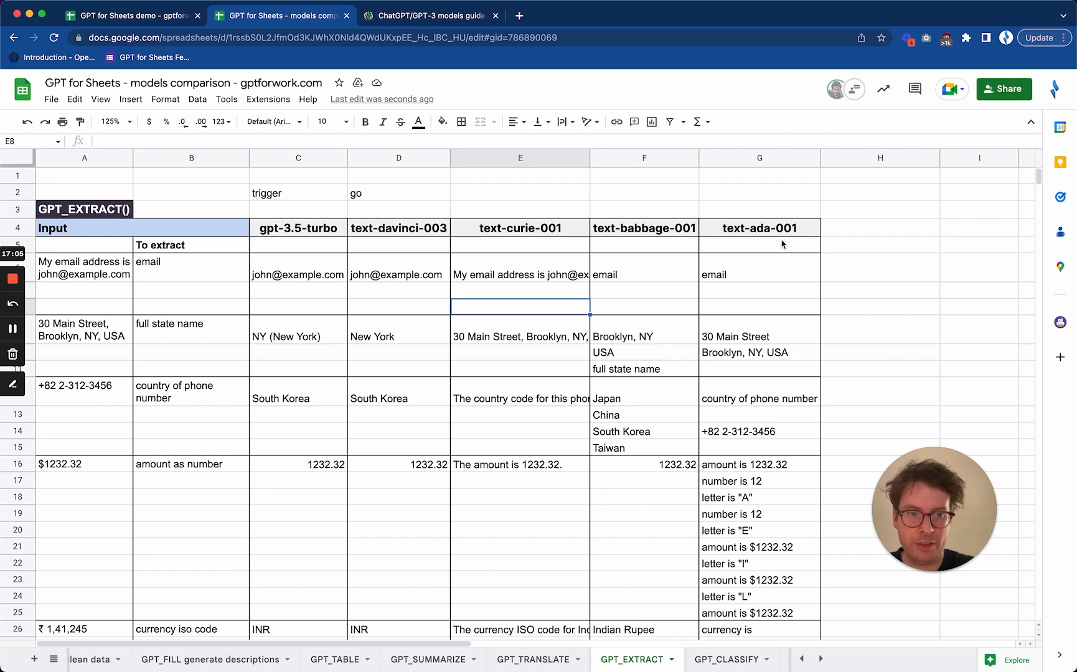
click(800, 277)
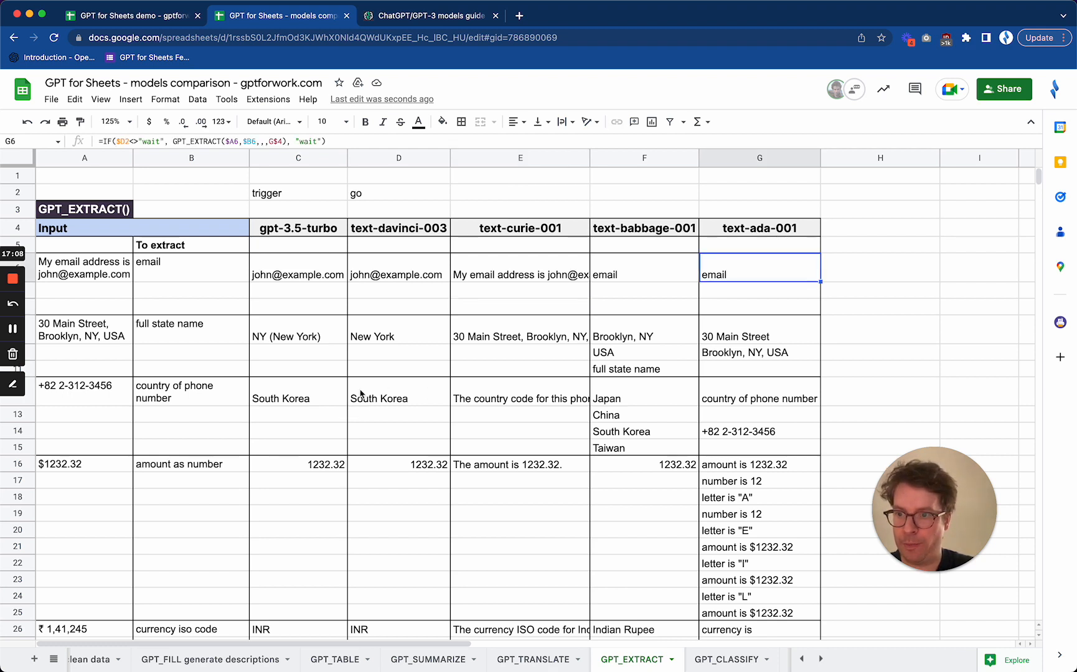
click(297, 269)
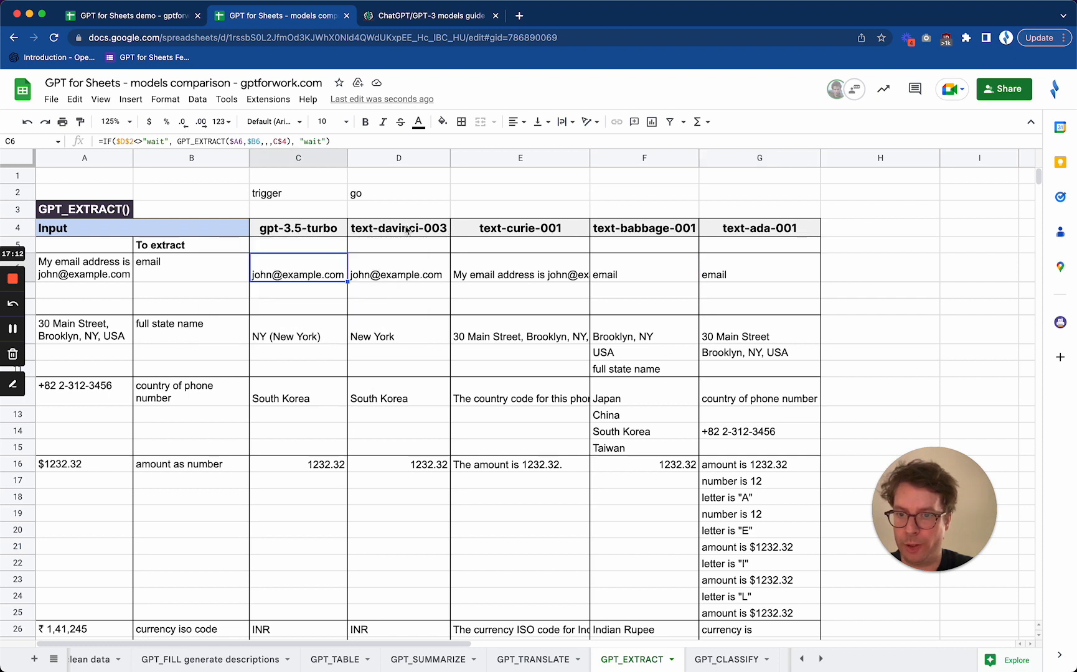
Compare the models' extractions of the full state name in row 9 and the phone number's country in row 12
click(429, 336)
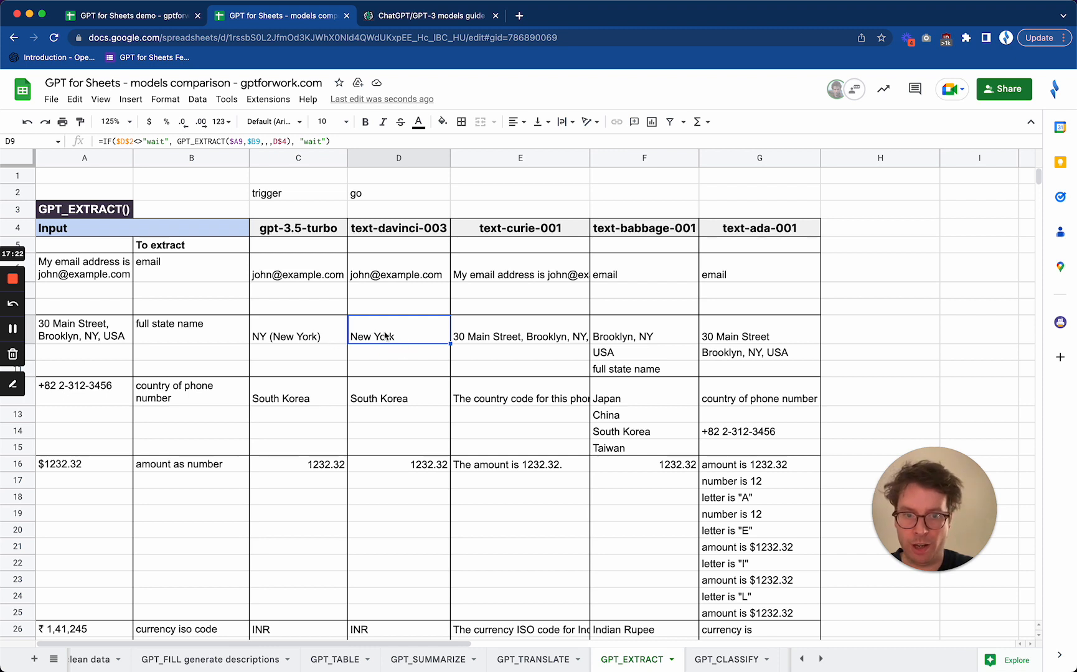
drag(558, 331, 717, 376)
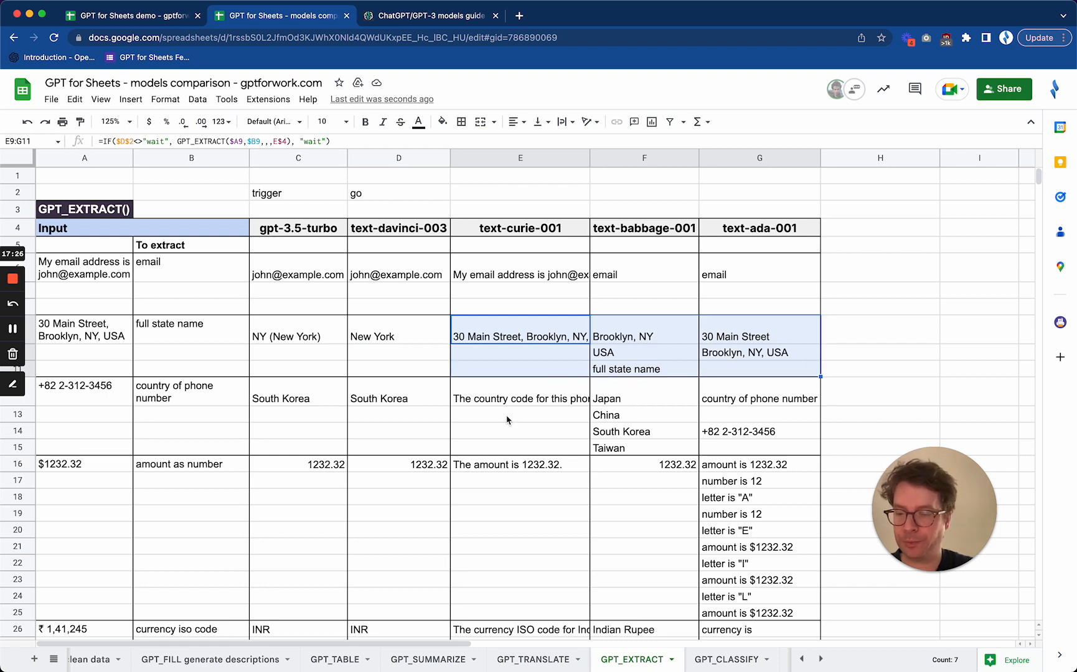
click(406, 344)
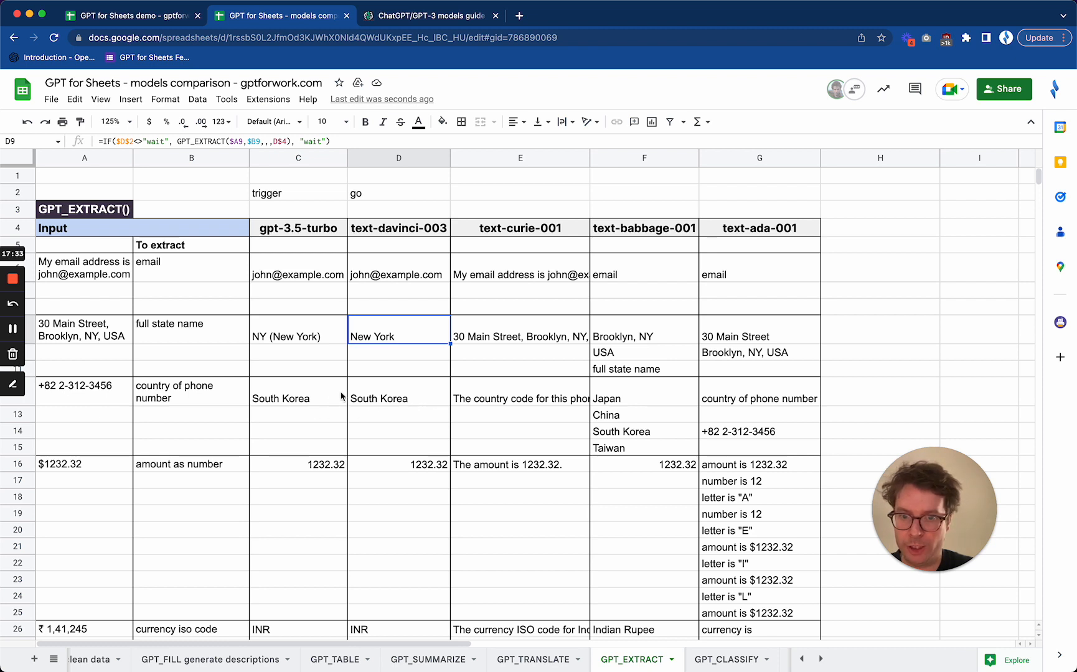
drag(307, 394, 374, 397)
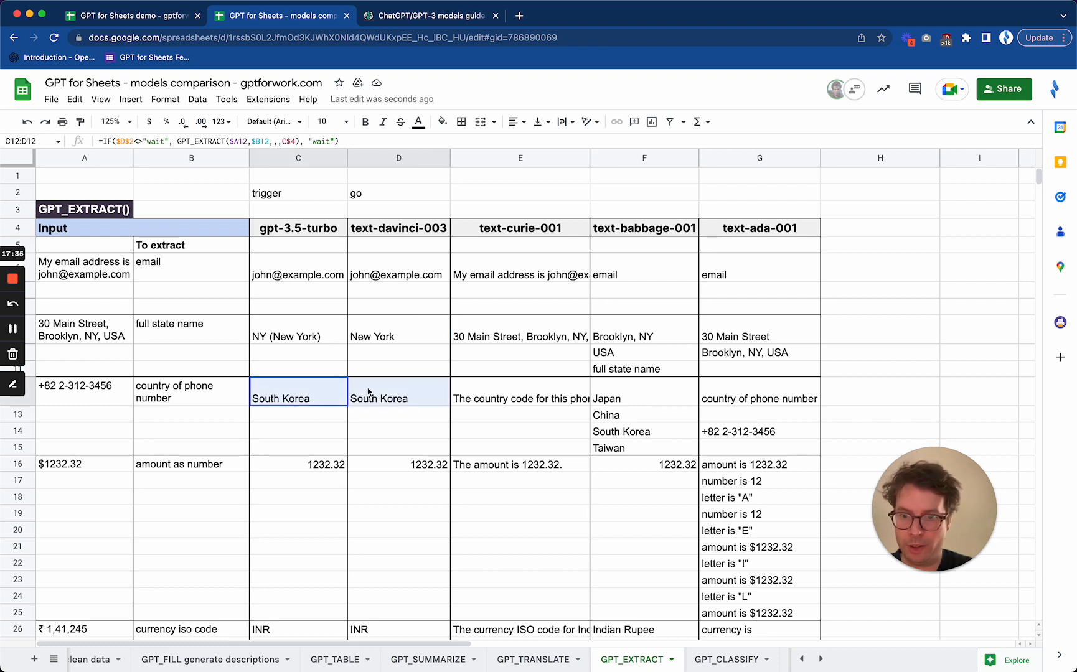
Compare the gpt-3.5-turbo and text-davinci-003 results for the amount as number and the currency ISO code
scroll(393, 441, down, 1)
scroll(393, 440, down, 1)
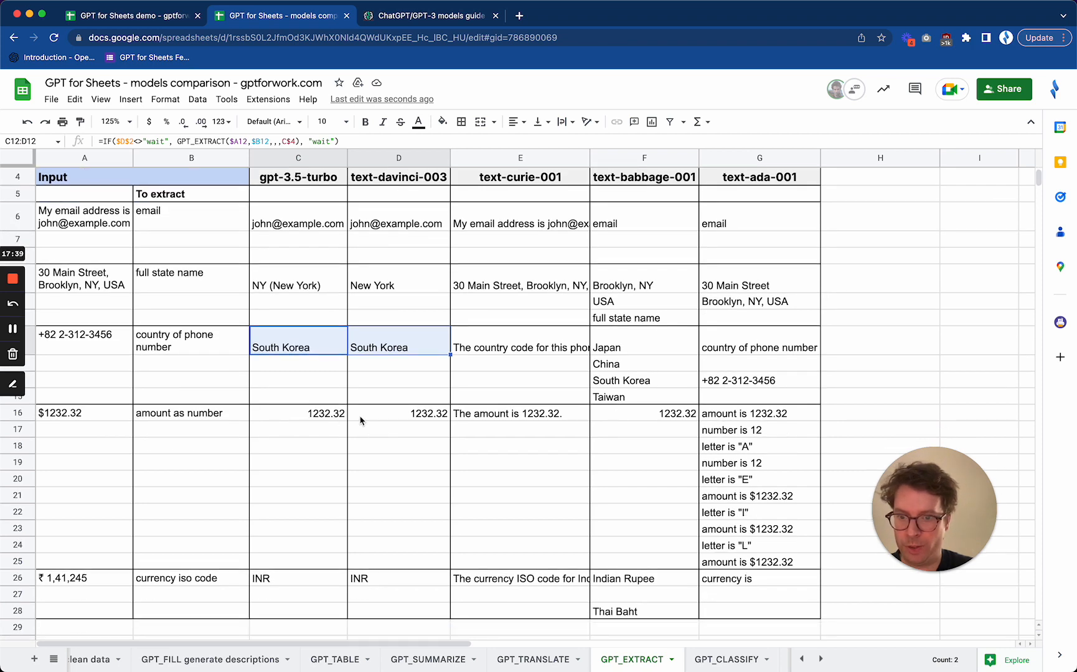
drag(380, 423, 321, 417)
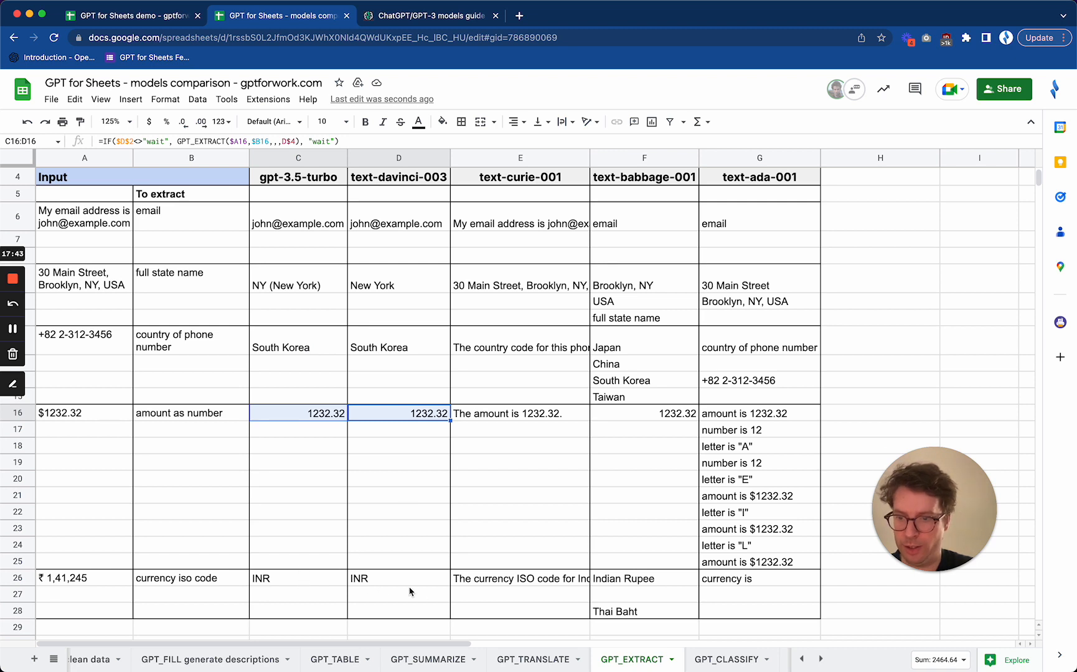
scroll(401, 515, up, 1)
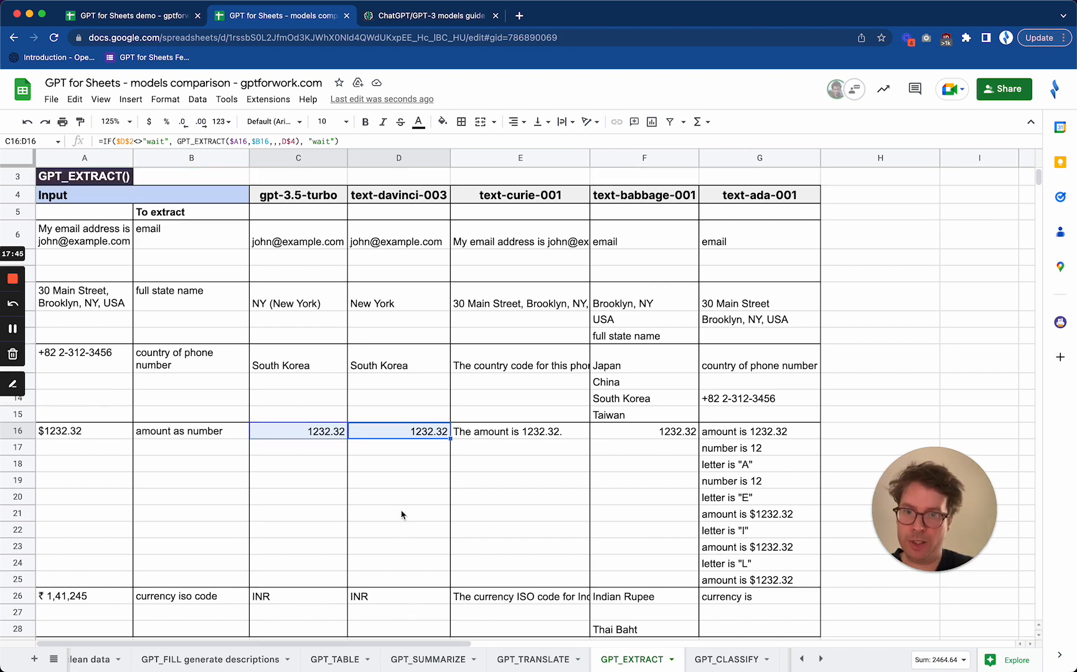
Review gpt-3.5-turbo's state name answer in C9 and the amount answers from text-ada-001, text-babbage-001 and text-curie-001 in row 16
click(394, 203)
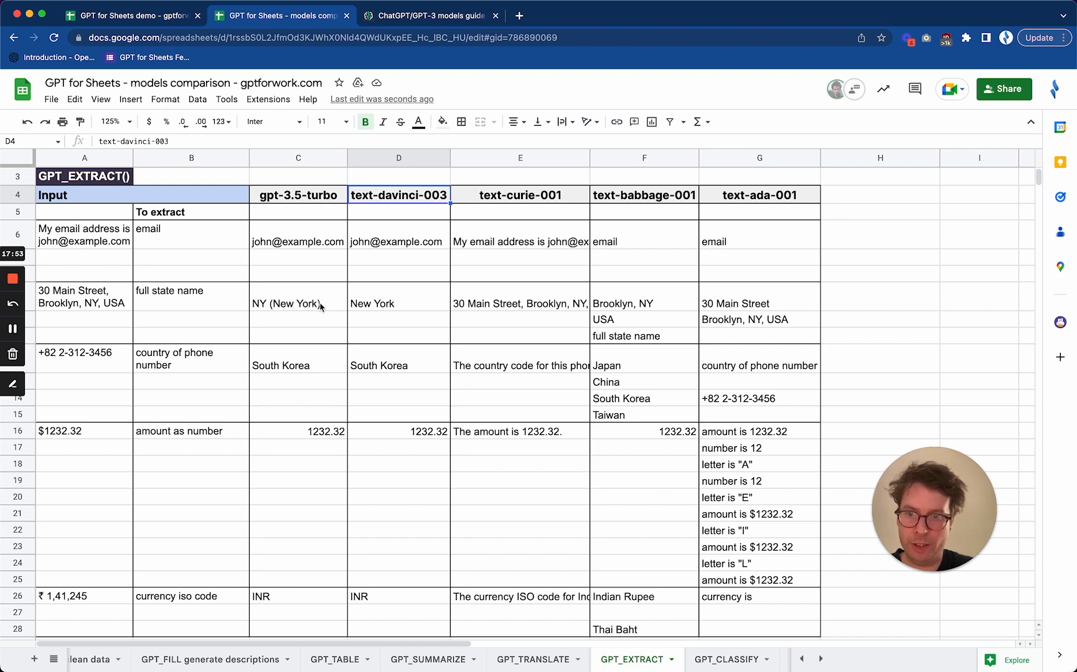
click(263, 303)
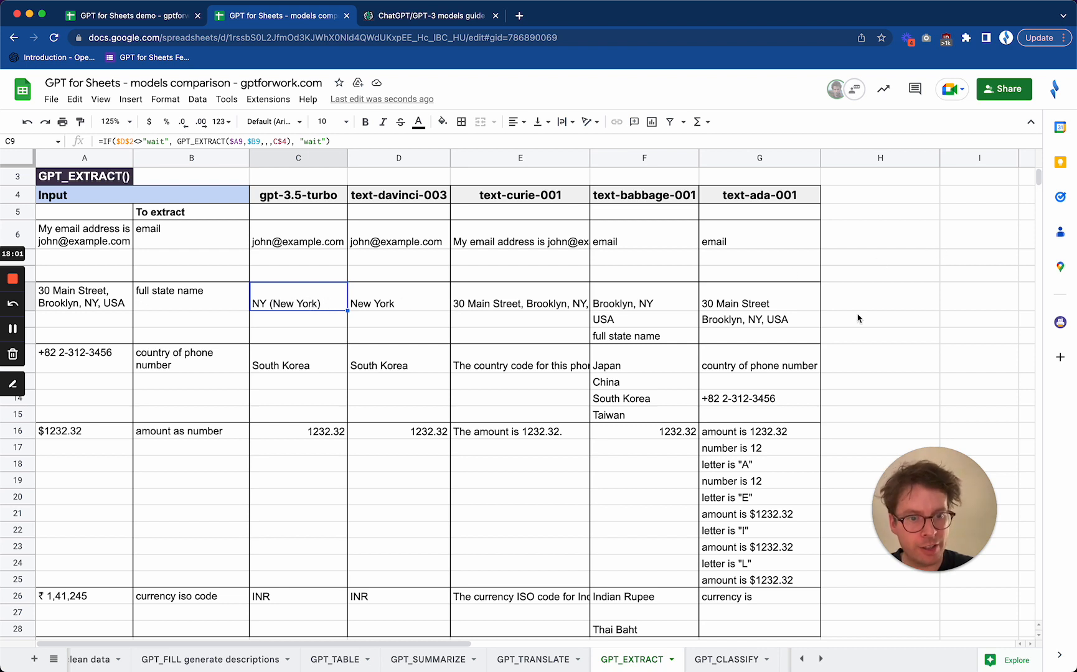
click(779, 432)
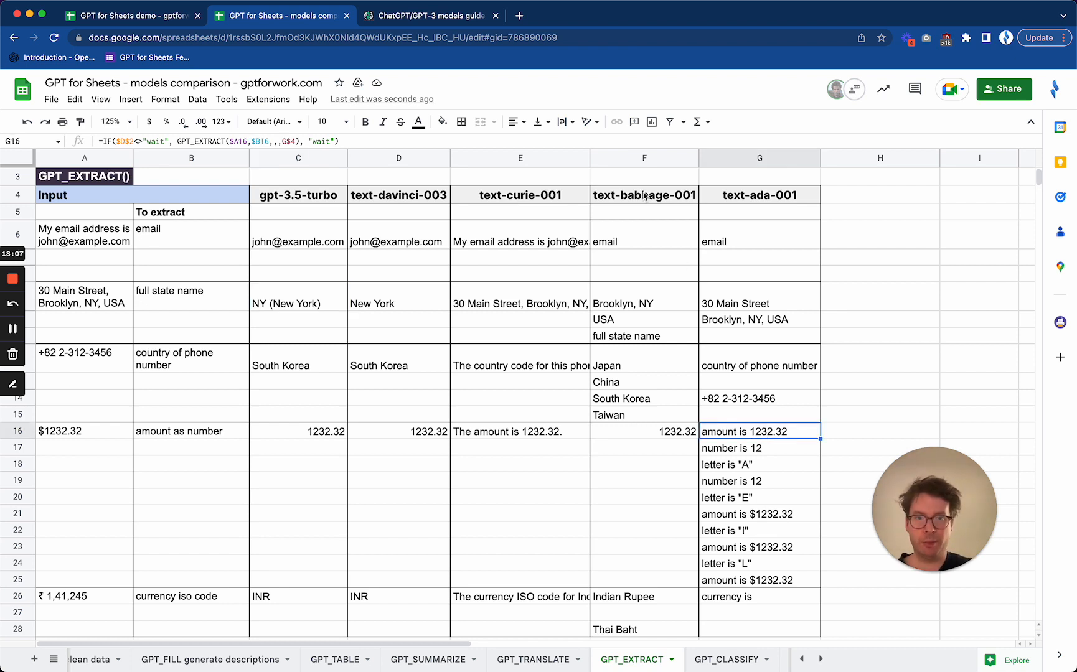
click(658, 450)
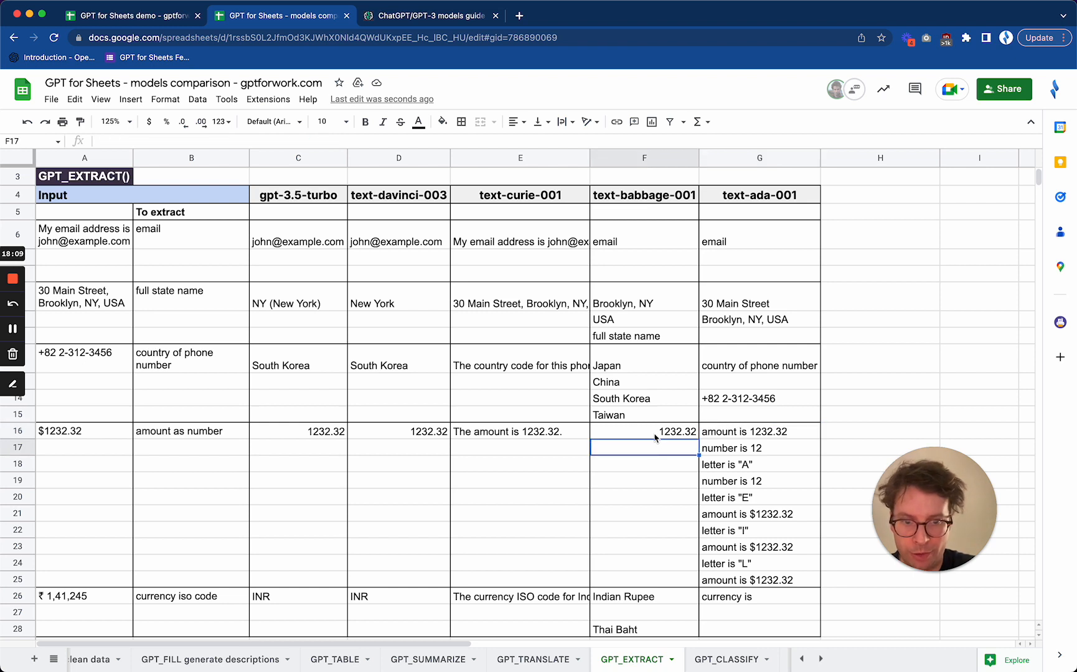
click(652, 436)
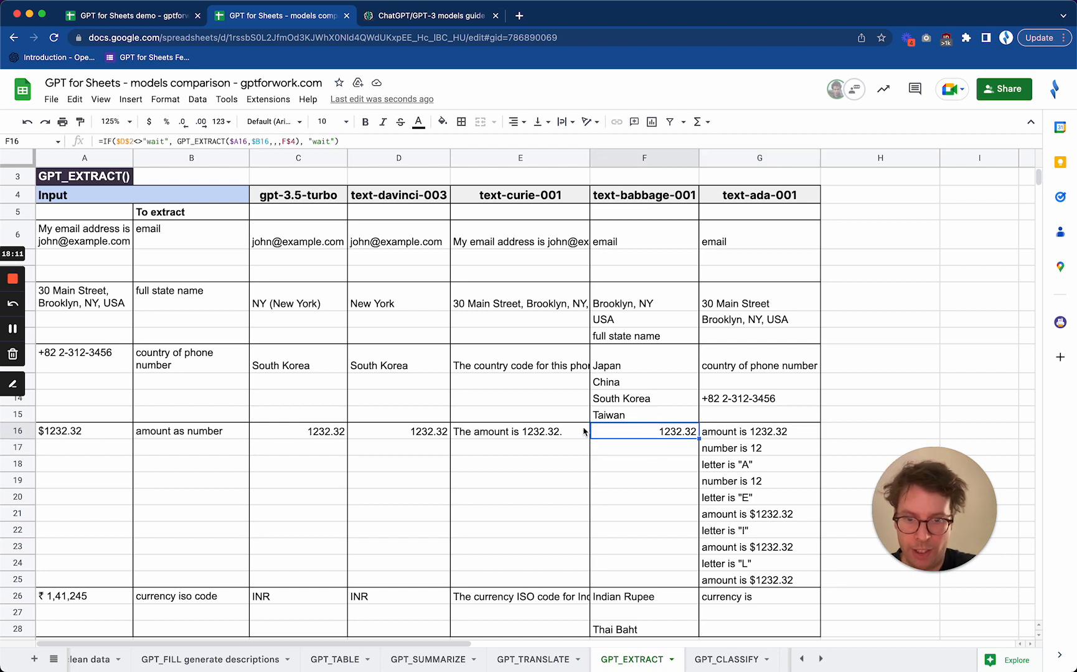
click(548, 438)
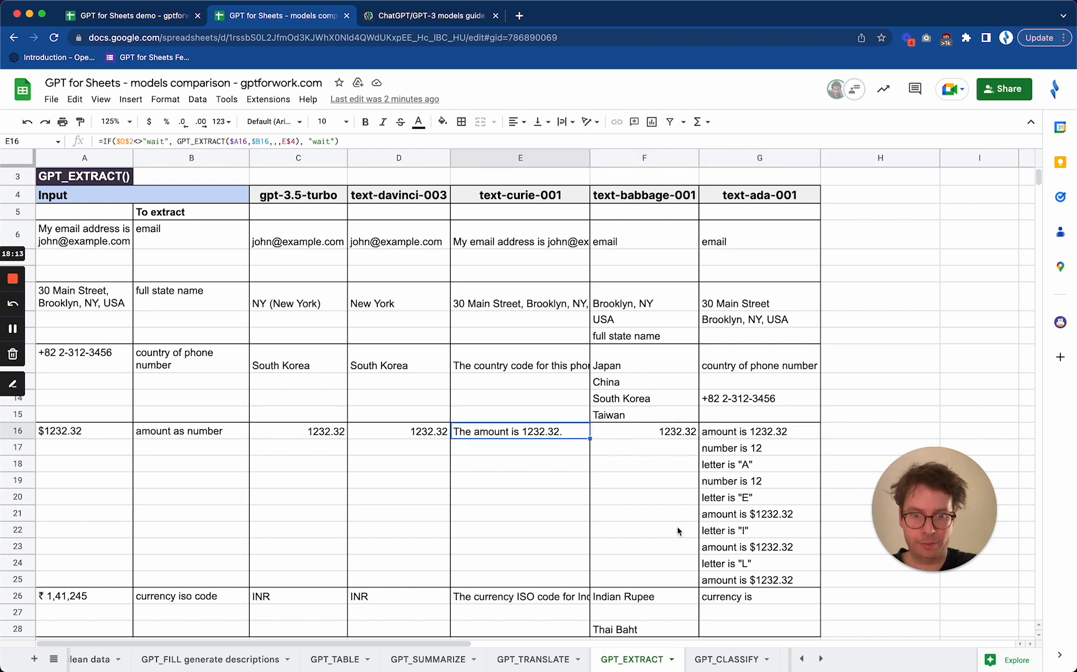
Open the "GPT_CLASSIFY" sheet and review the products in B6:B16 and the categories in A6:A8
click(723, 660)
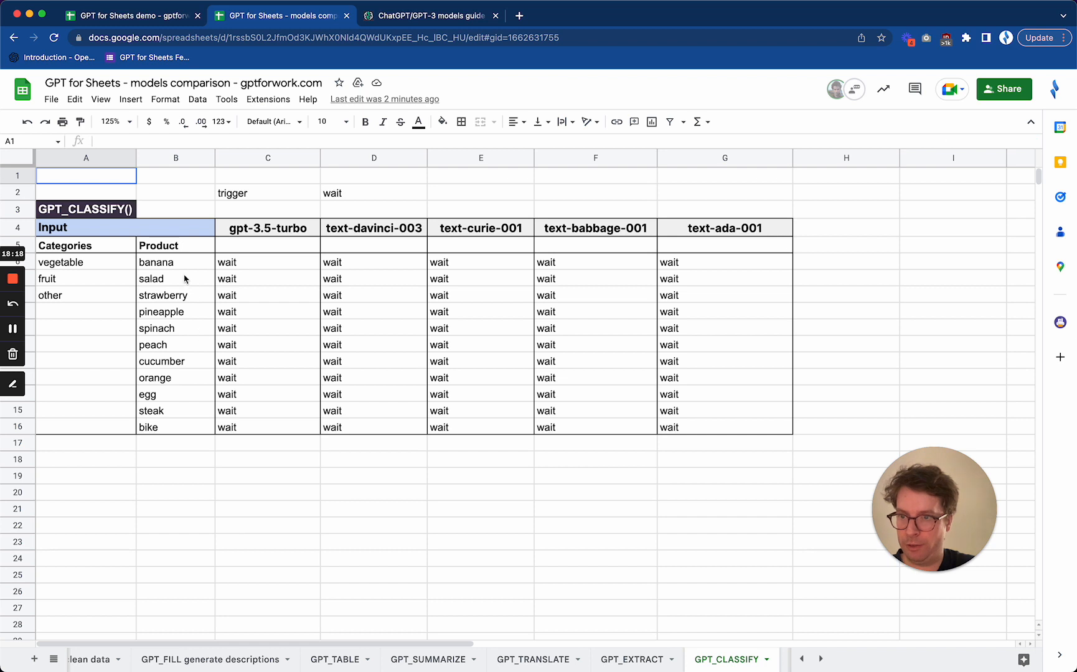
drag(181, 262, 166, 430)
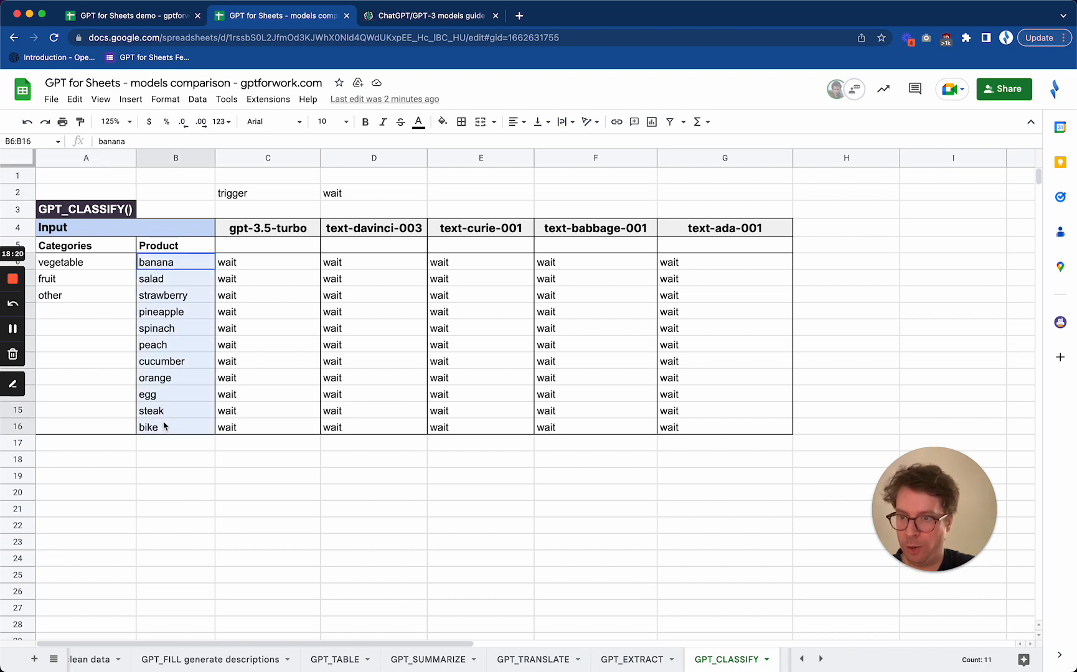
drag(96, 270, 90, 304)
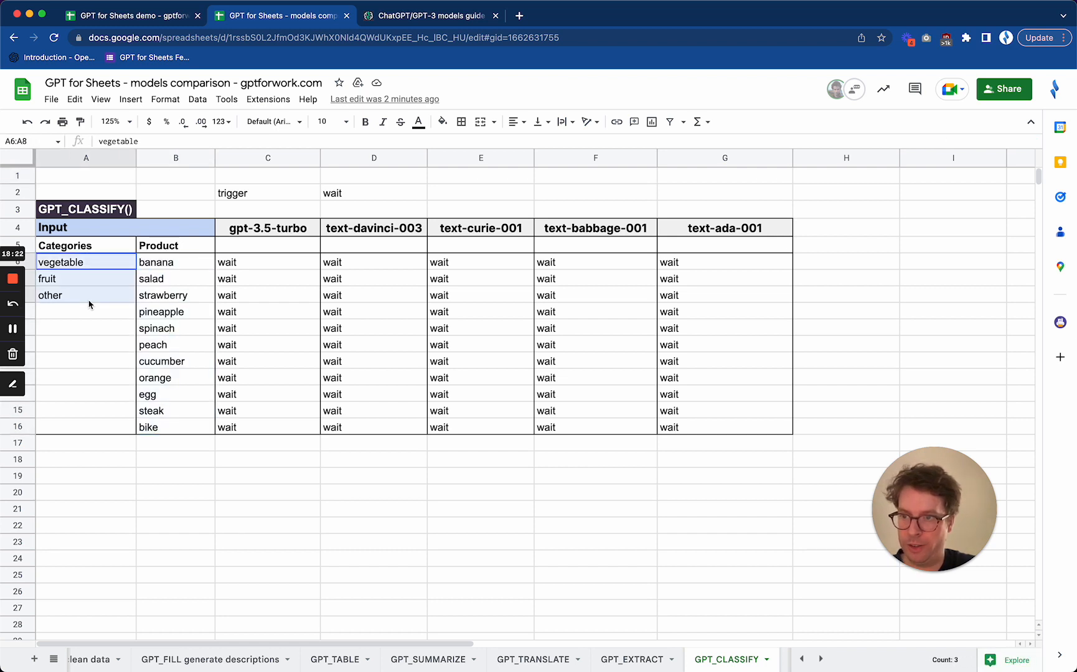
Set trigger cell D2 to "go" on the "GPT_CLASSIFY" sheet to classify the products with all models
click(348, 199)
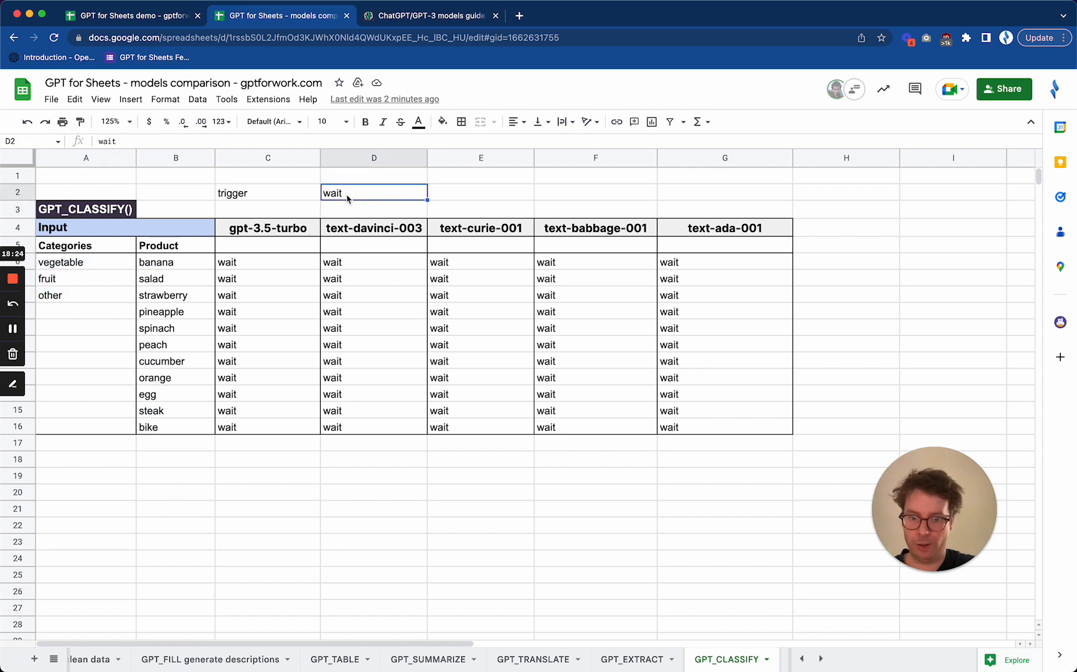
text(go)
key(Return)
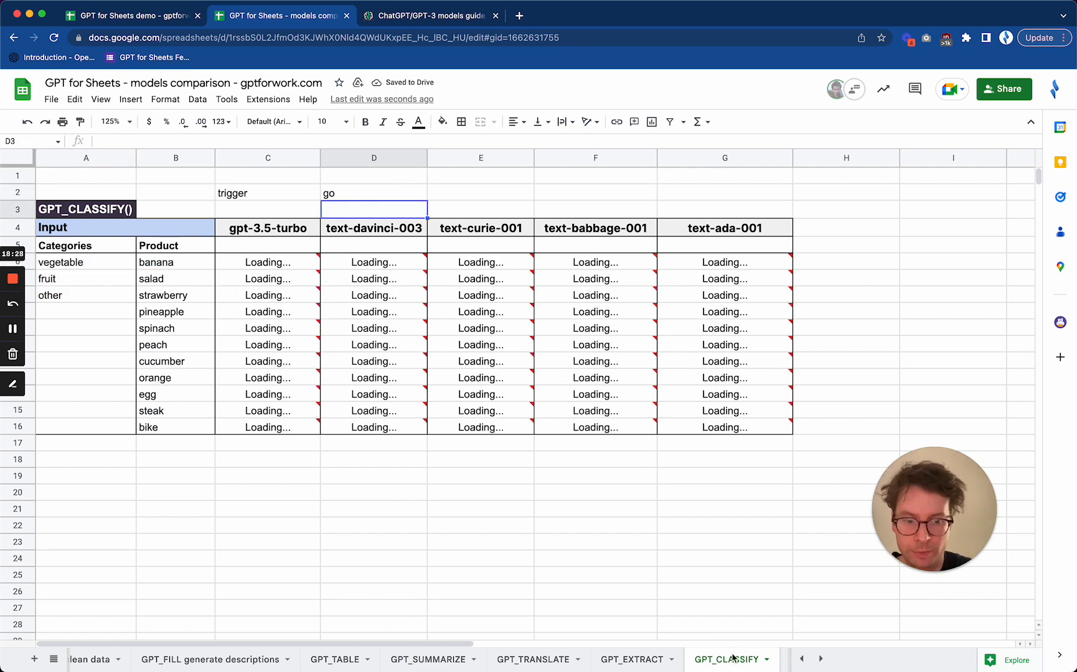
scroll(735, 657, right, 5)
scroll(733, 659, right, 2)
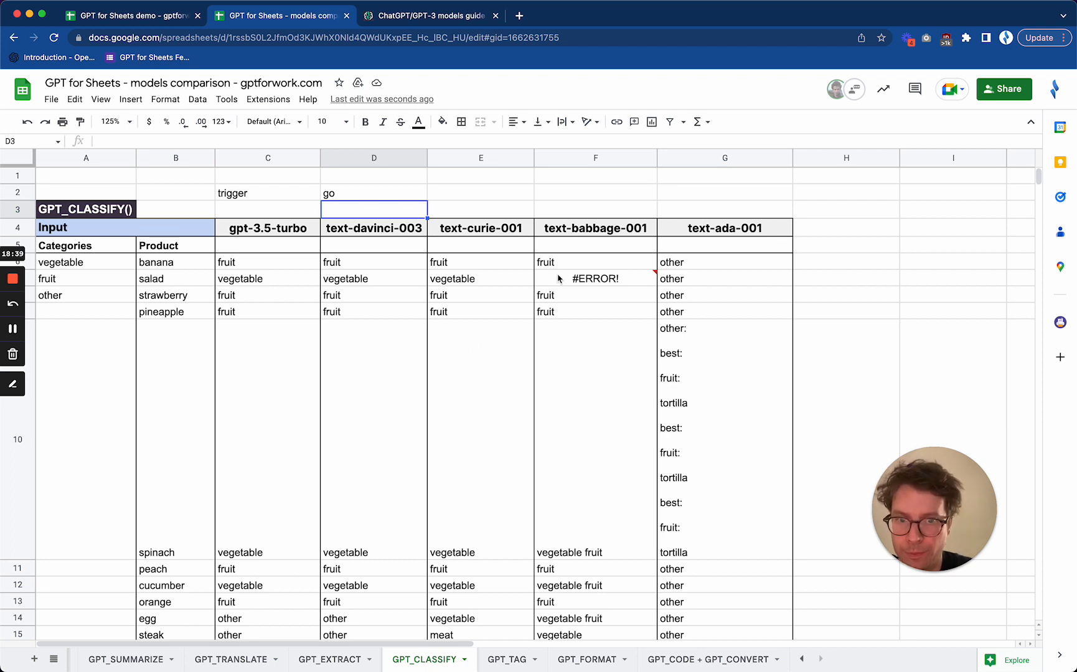
Inspect the text-babbage-001 error for salad in F7, and compare the models' classifications of banana, salad and spinach
mouse_move(565, 278)
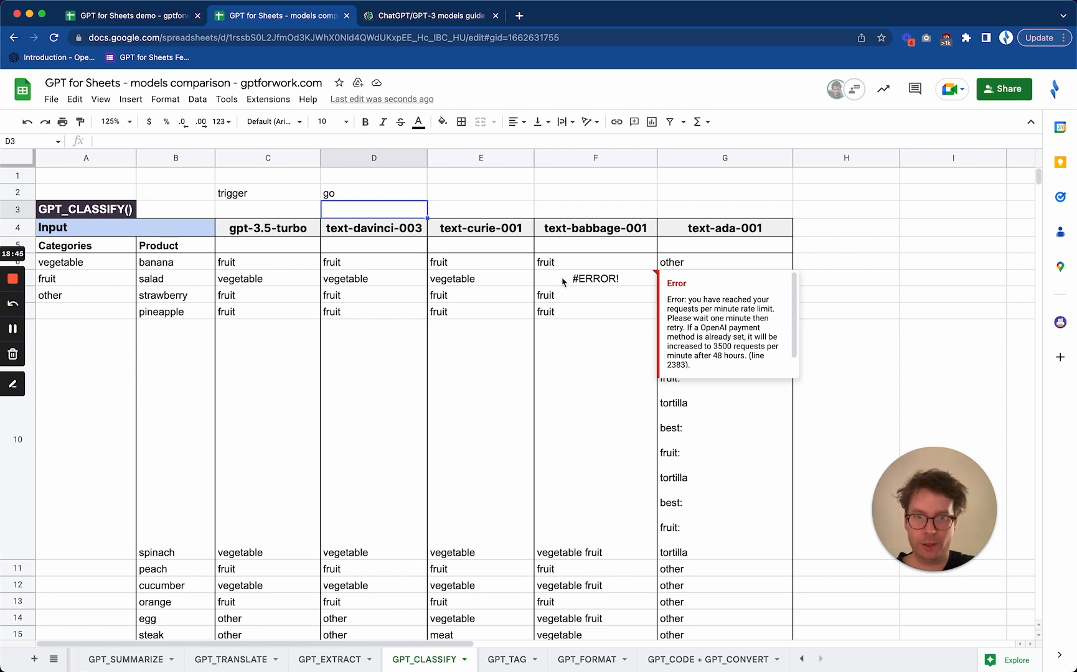
click(573, 405)
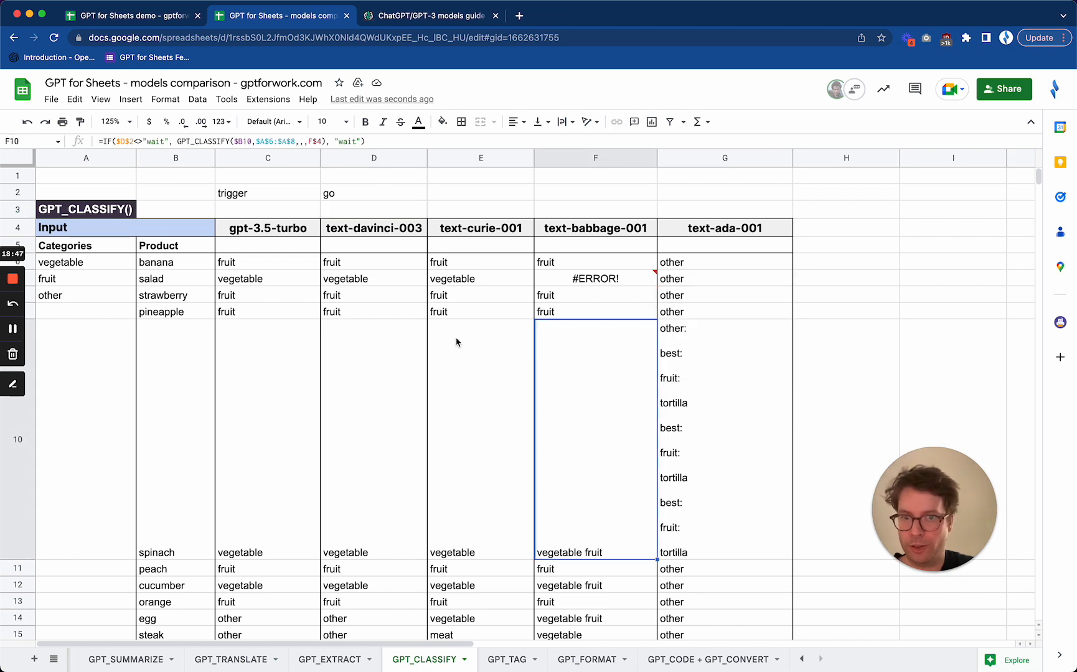
click(281, 269)
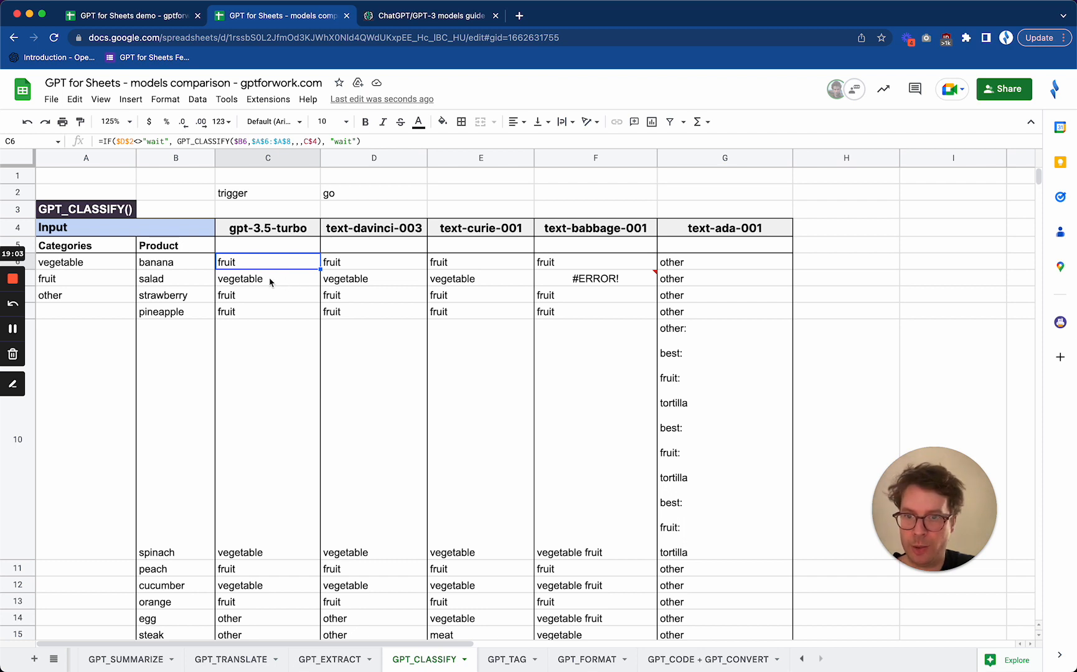
drag(270, 282, 481, 281)
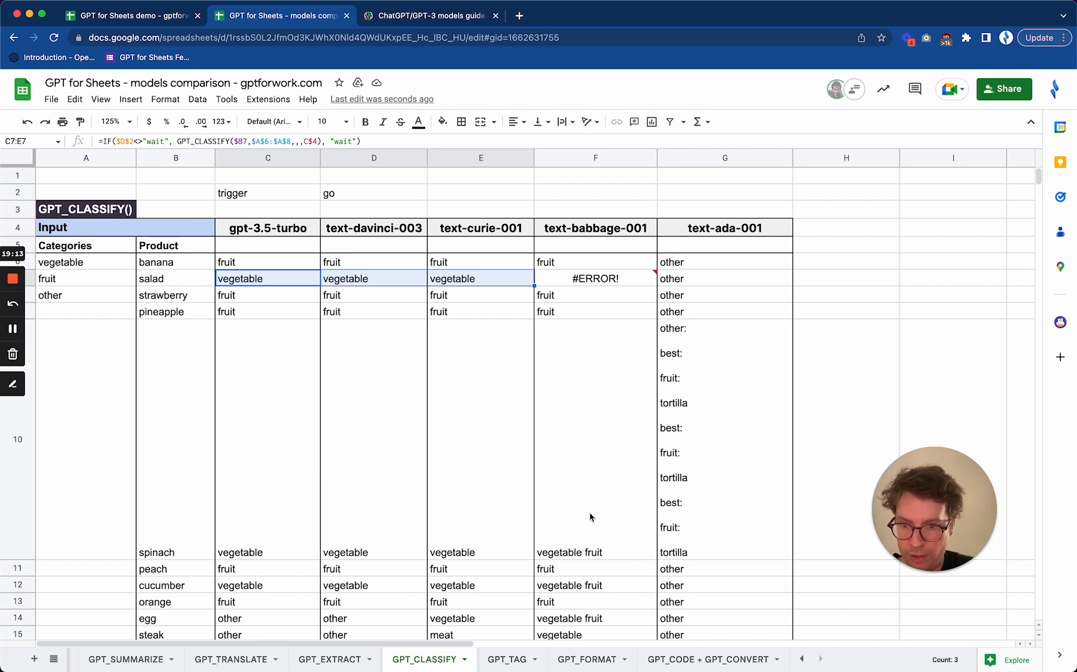
click(159, 428)
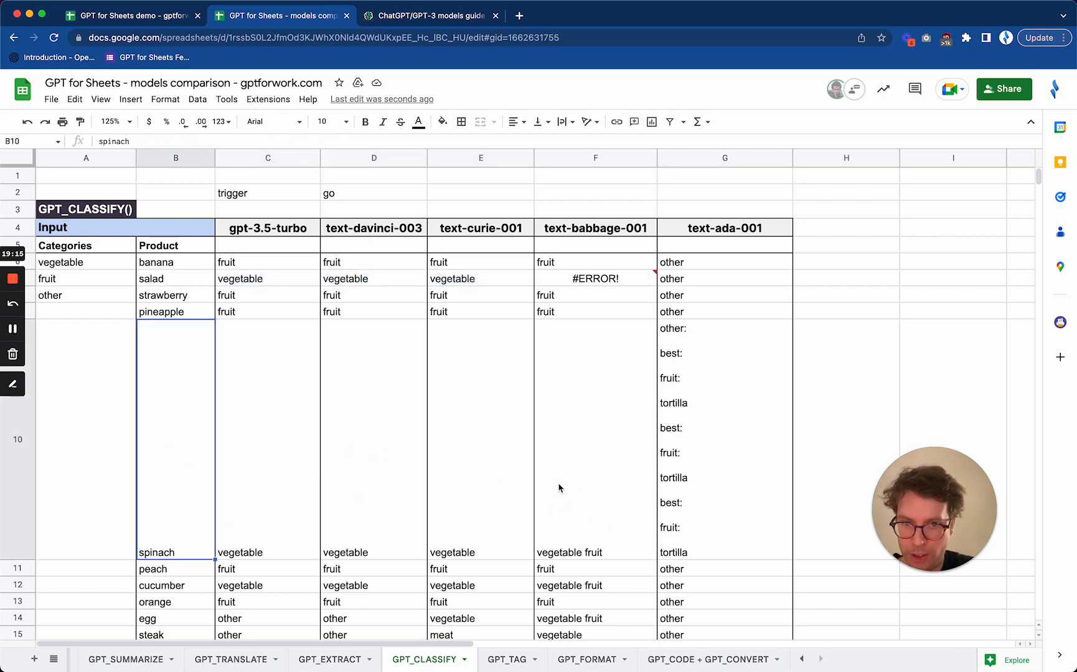
click(583, 523)
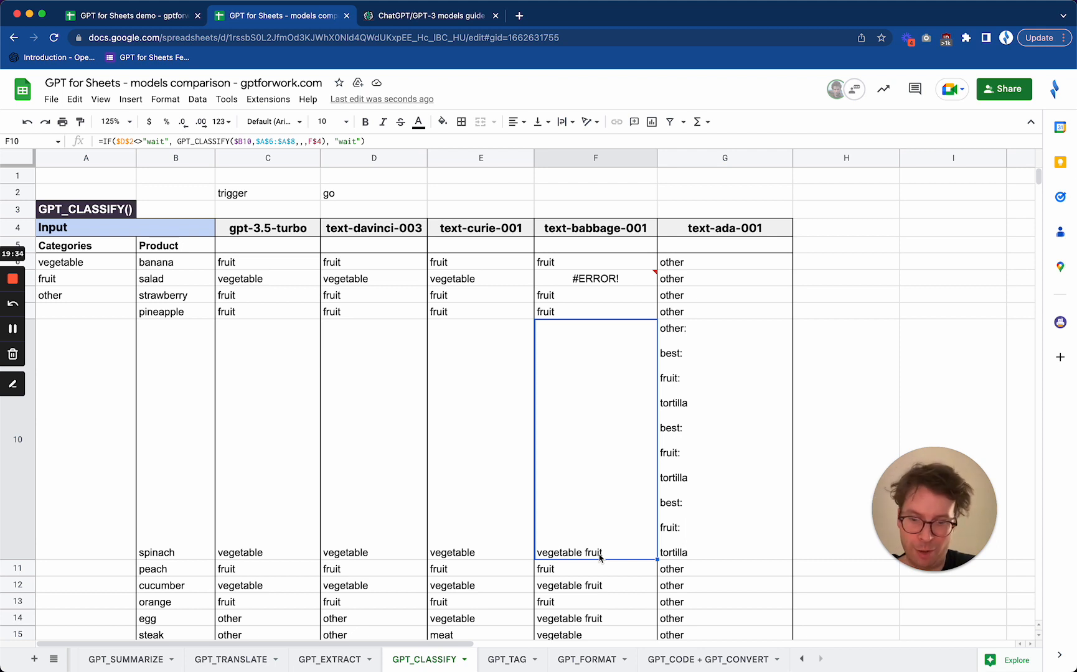
Compare the gpt-3.5-turbo, text-davinci-003 and text-curie-001 classifications of the remaining products down to egg, steak and bike
scroll(600, 557, down, 4)
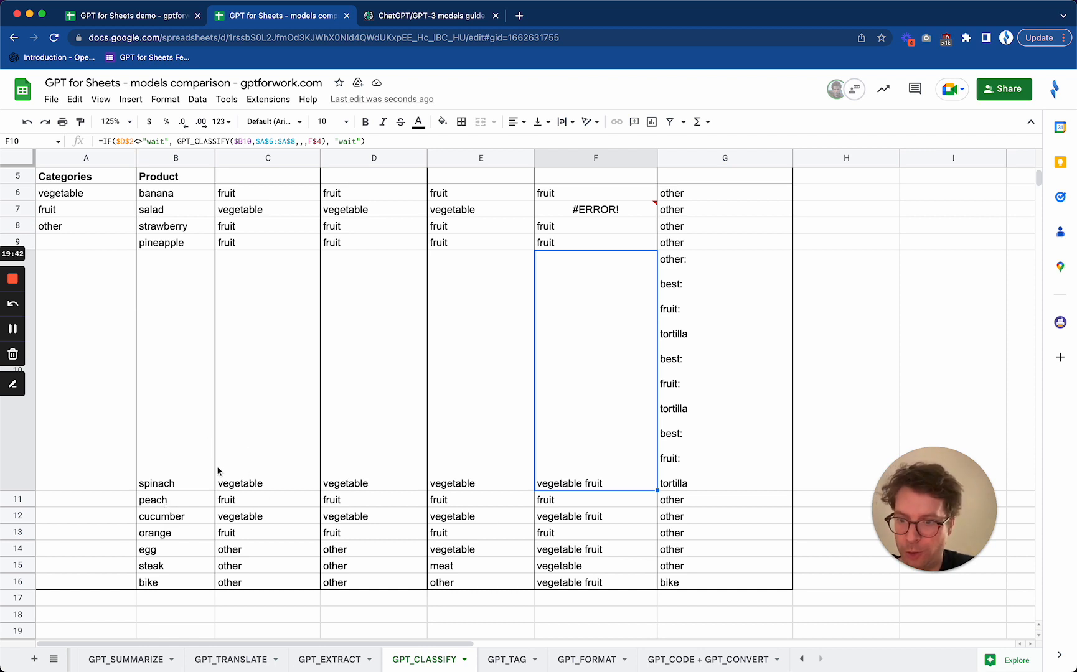
drag(271, 475, 452, 512)
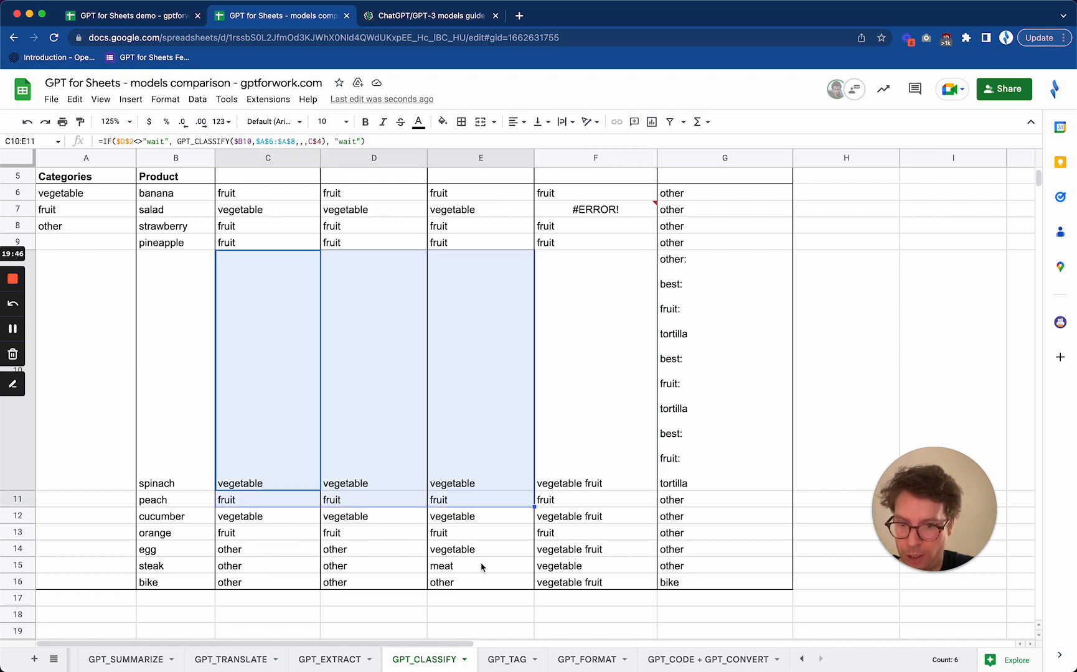
click(481, 566)
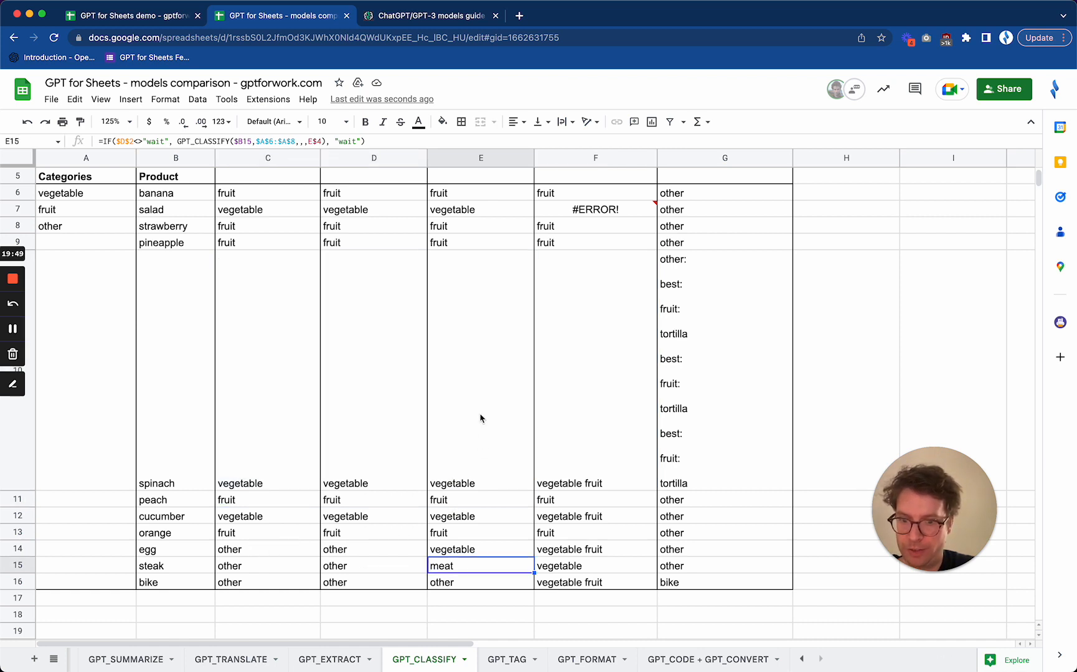
scroll(480, 418, up, 1)
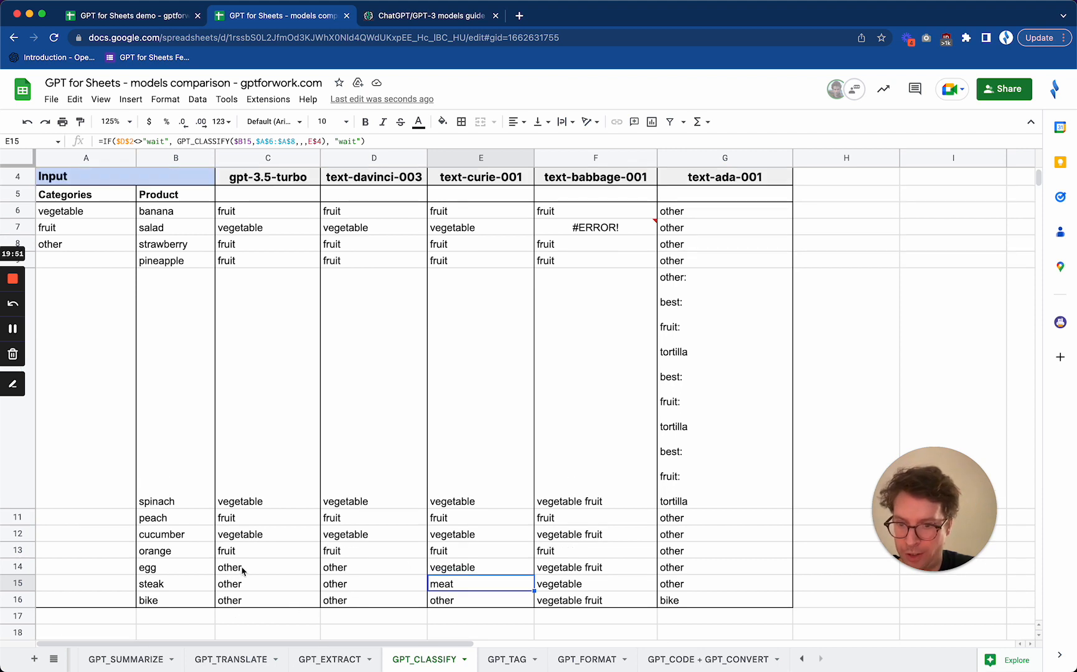
drag(243, 570, 475, 607)
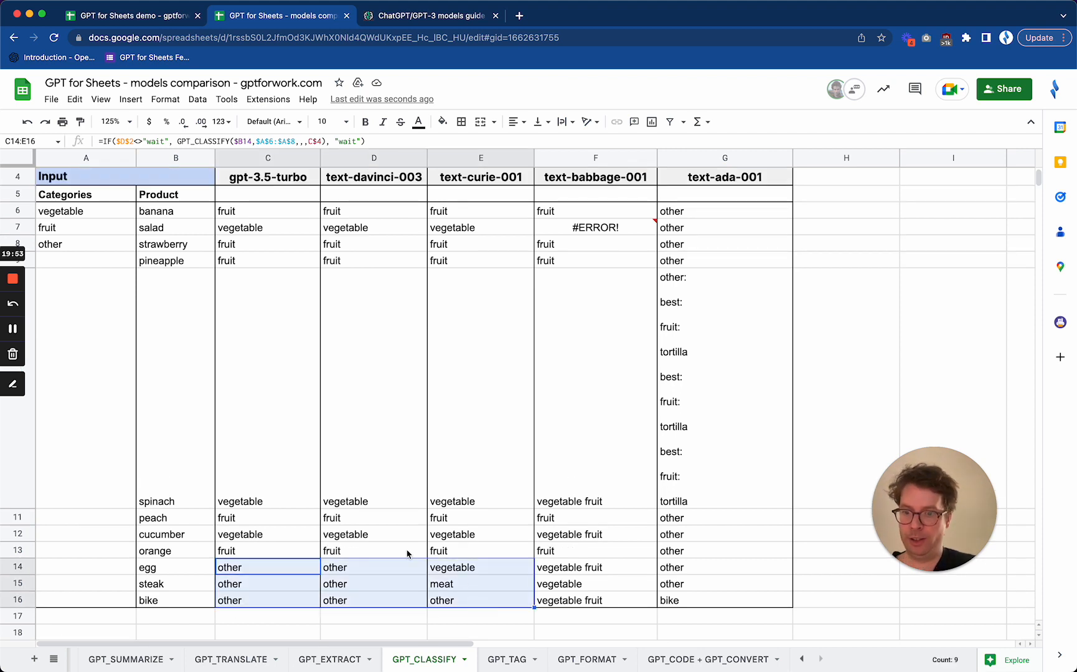
Compare the egg, steak and bike classifications, especially text-curie-001's in E14:E16, with the allowed categories in A6:A8
click(267, 572)
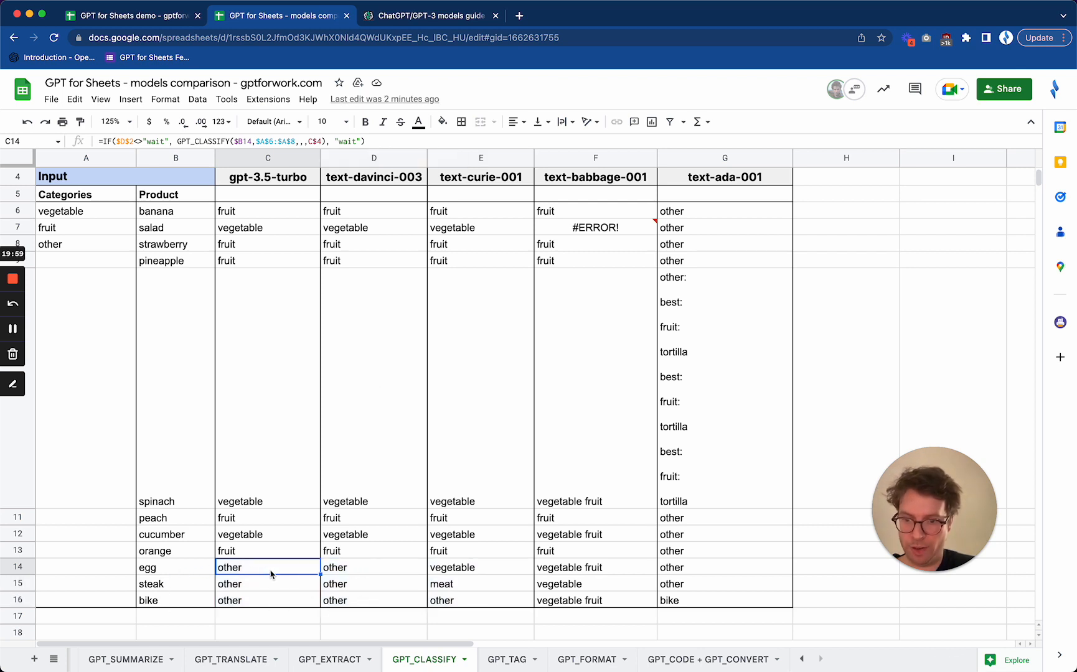
click(481, 572)
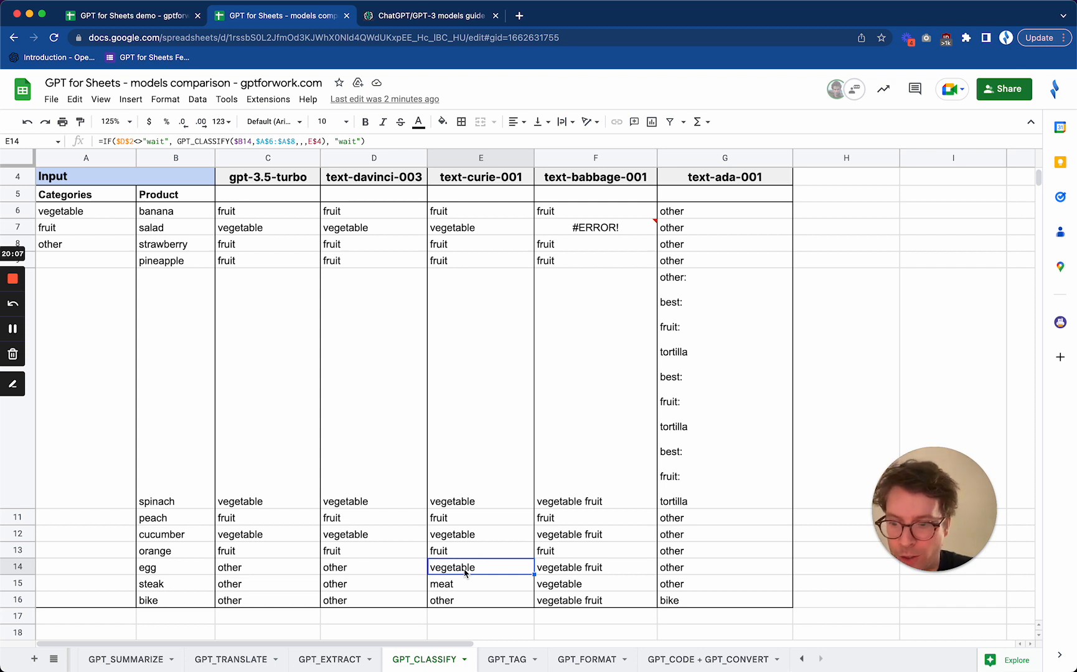
click(493, 590)
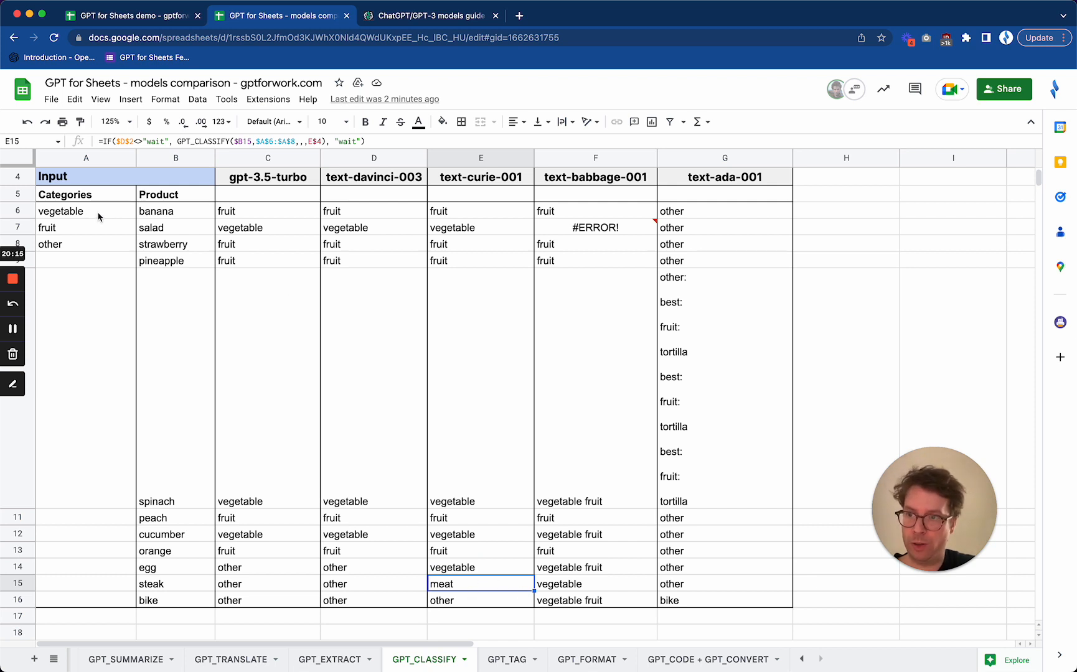
drag(98, 218, 101, 249)
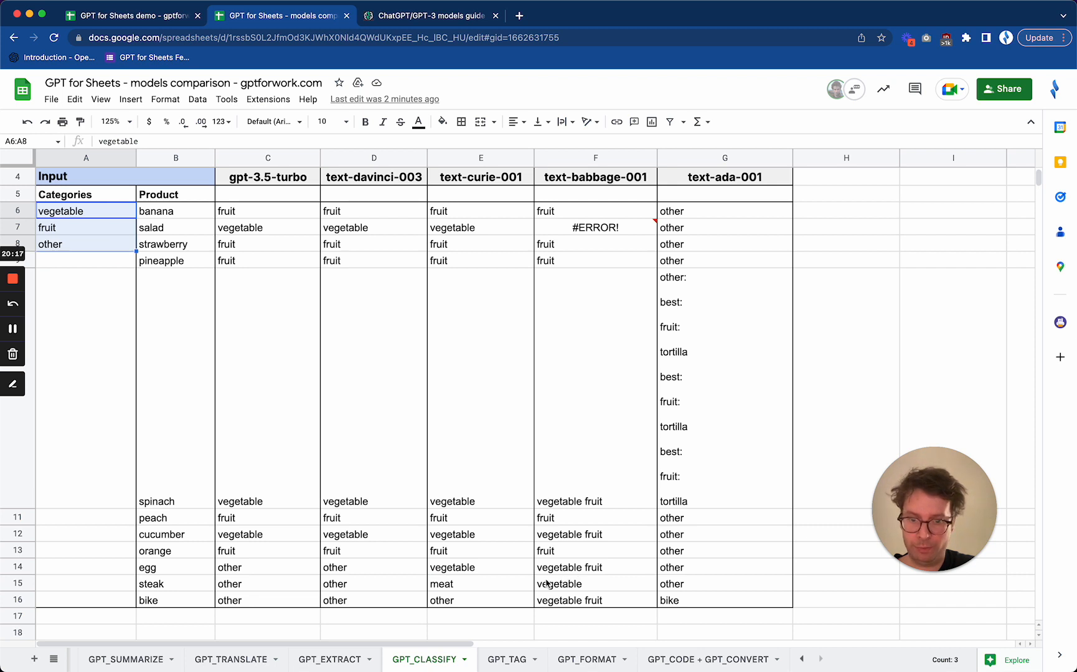
click(463, 589)
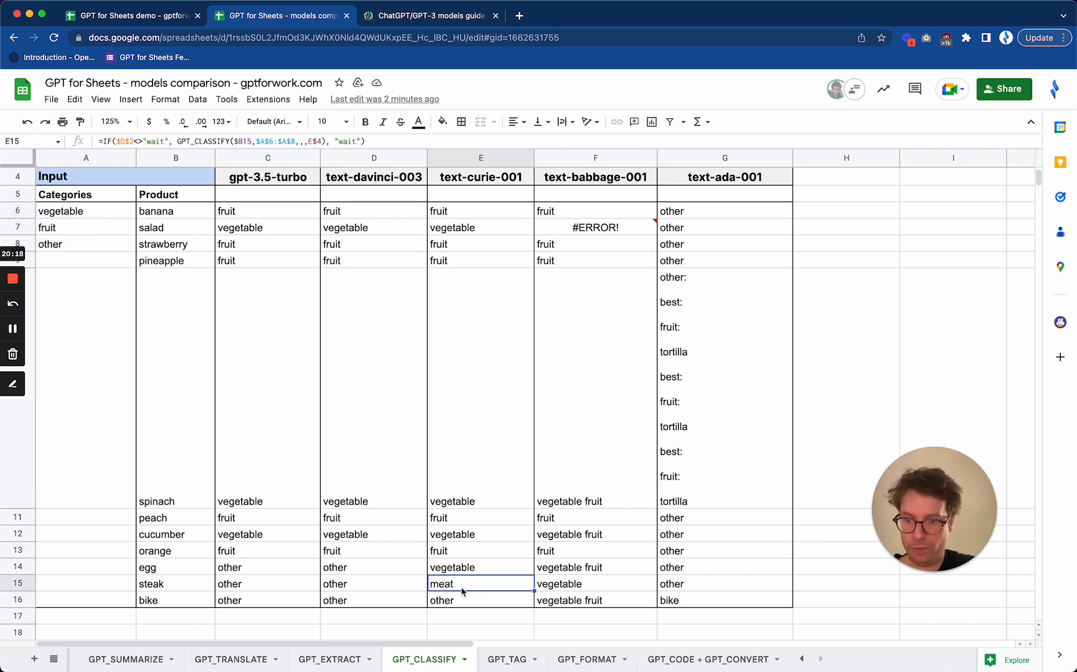
click(492, 604)
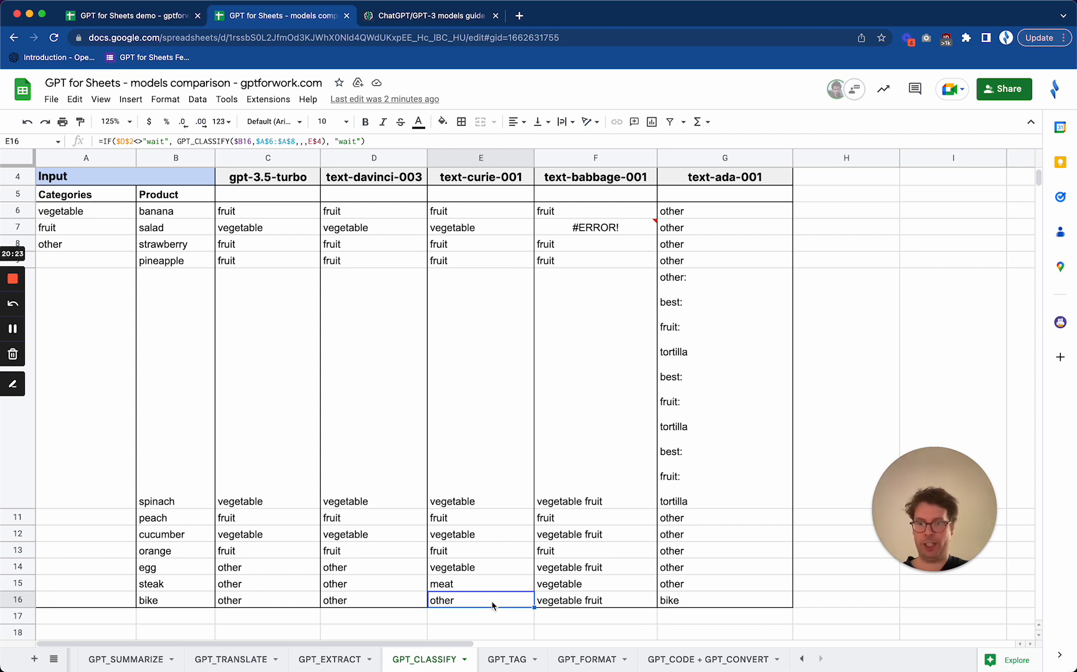
scroll(476, 356, up, 2)
scroll(477, 356, down, 2)
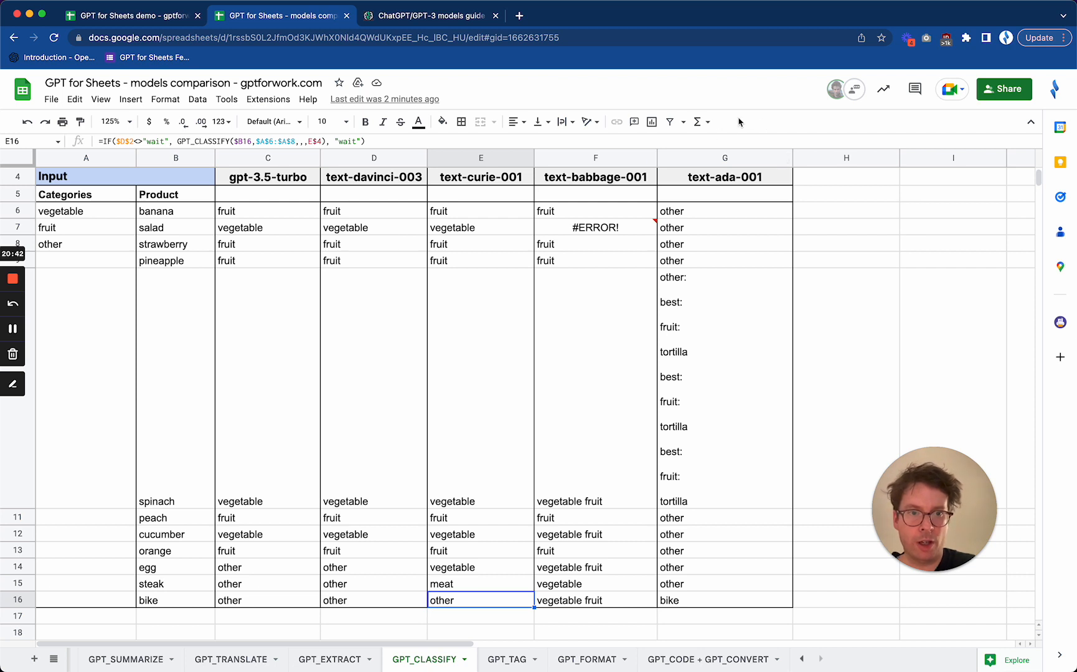
mouse_move(939, 496)
drag(938, 493, 115, 554)
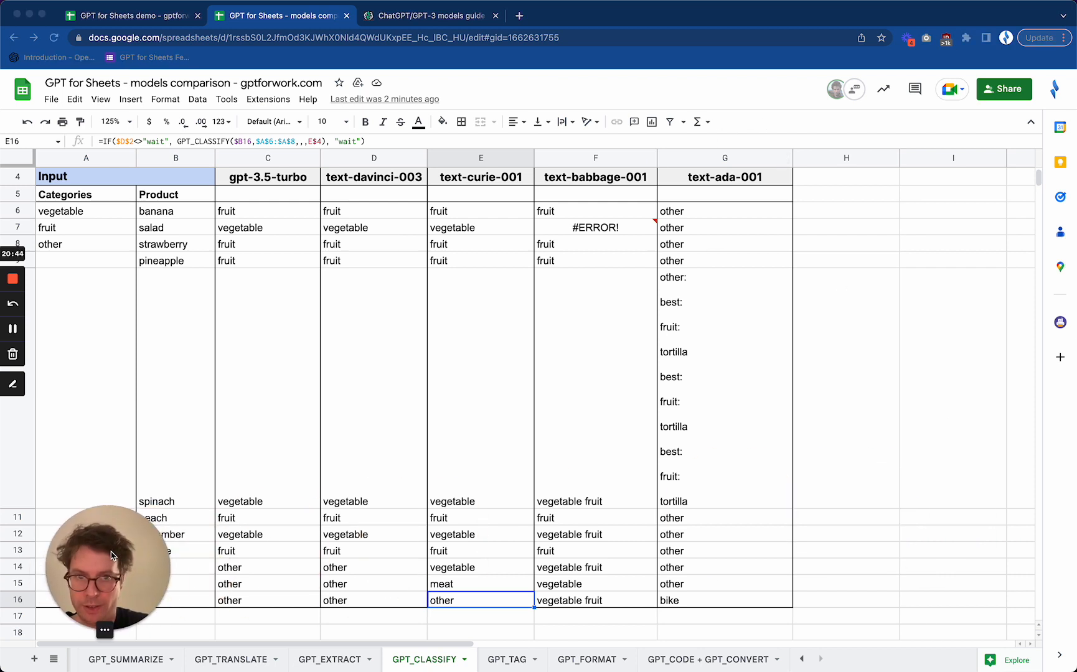
click(825, 182)
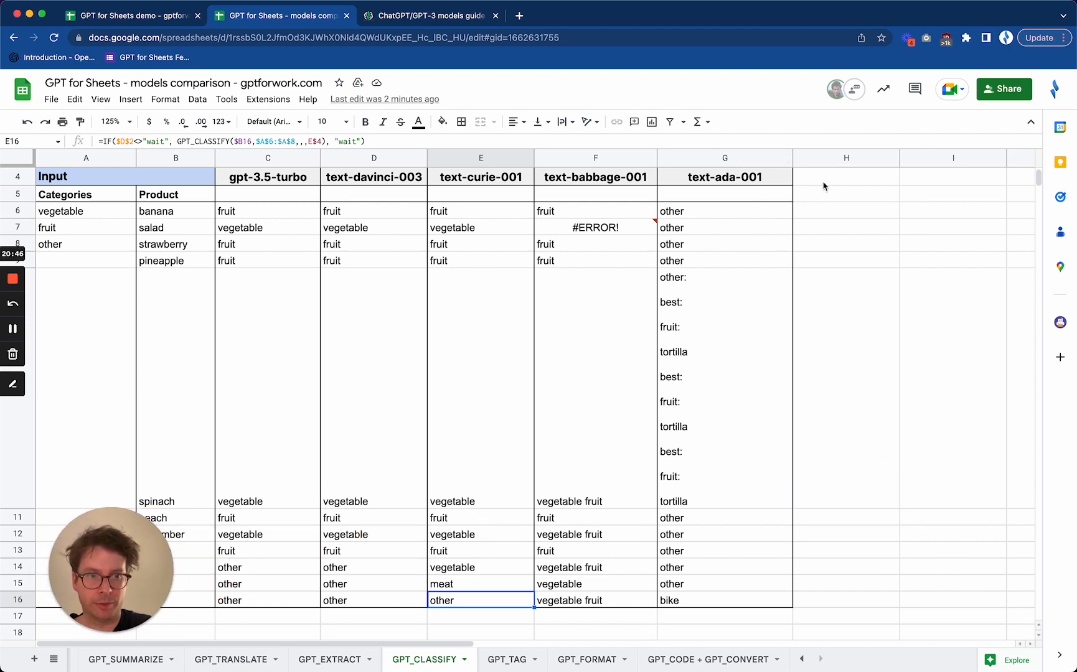
click(853, 182)
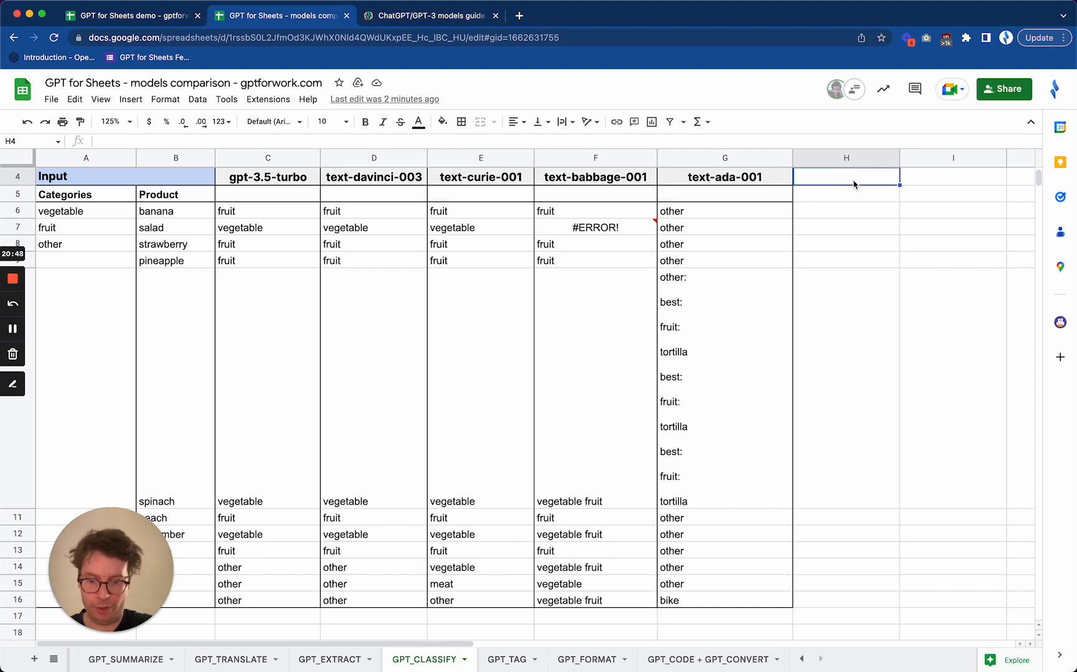
text(text)
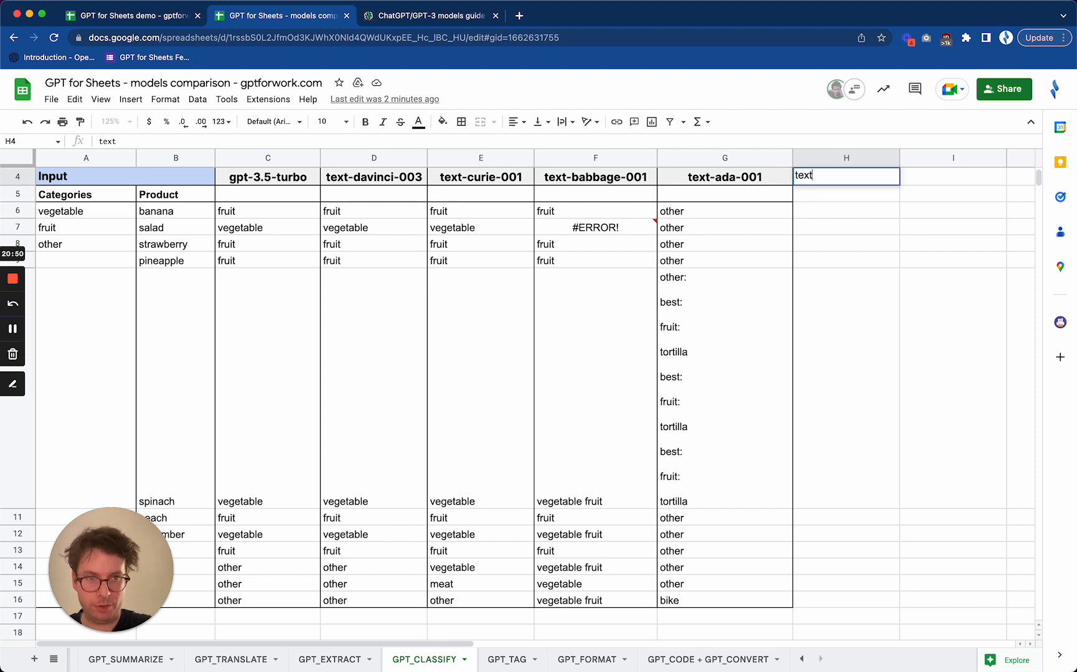
key(BackSpace)
key(BackSpace)
key(Escape)
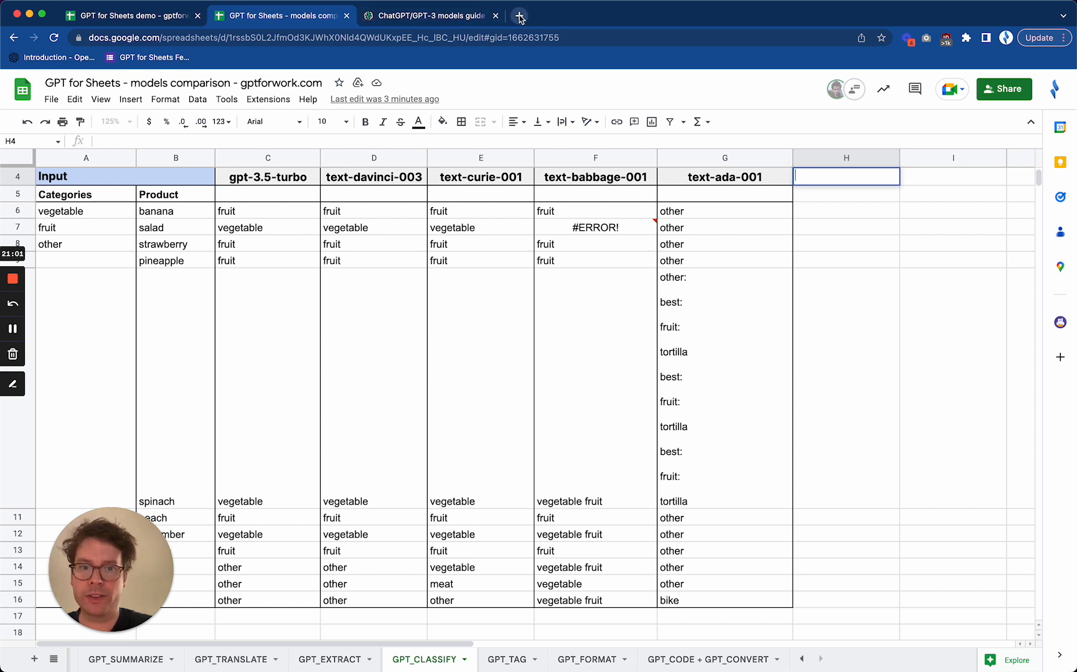
Enter "text-embedding -ada-002" as a new model header in H4, beside text-ada-001
text(text)
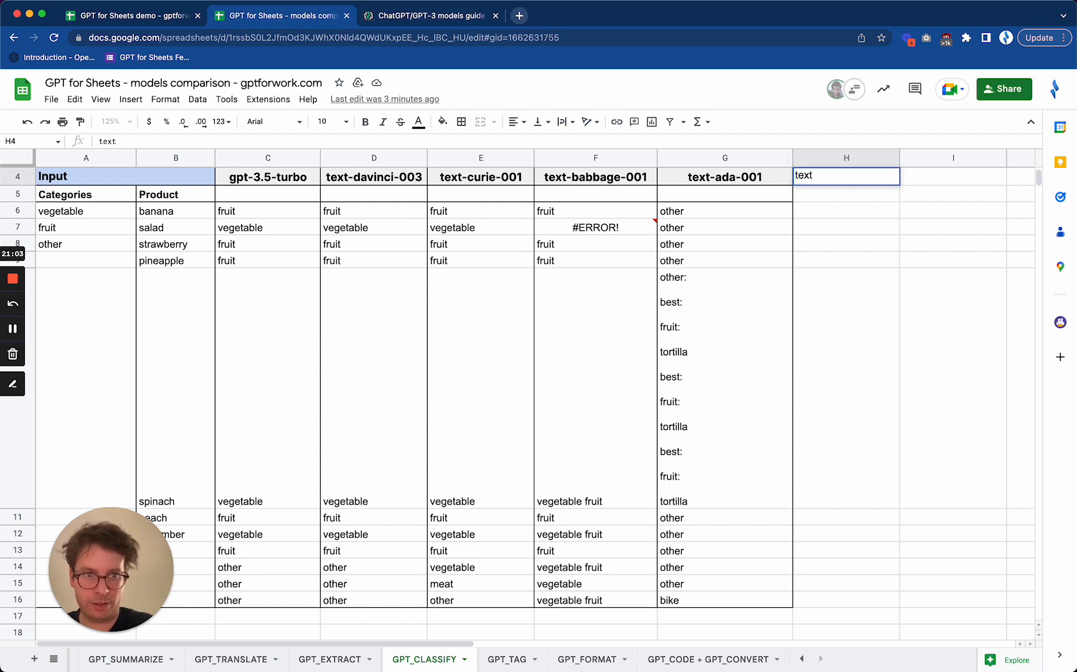
text(-a)
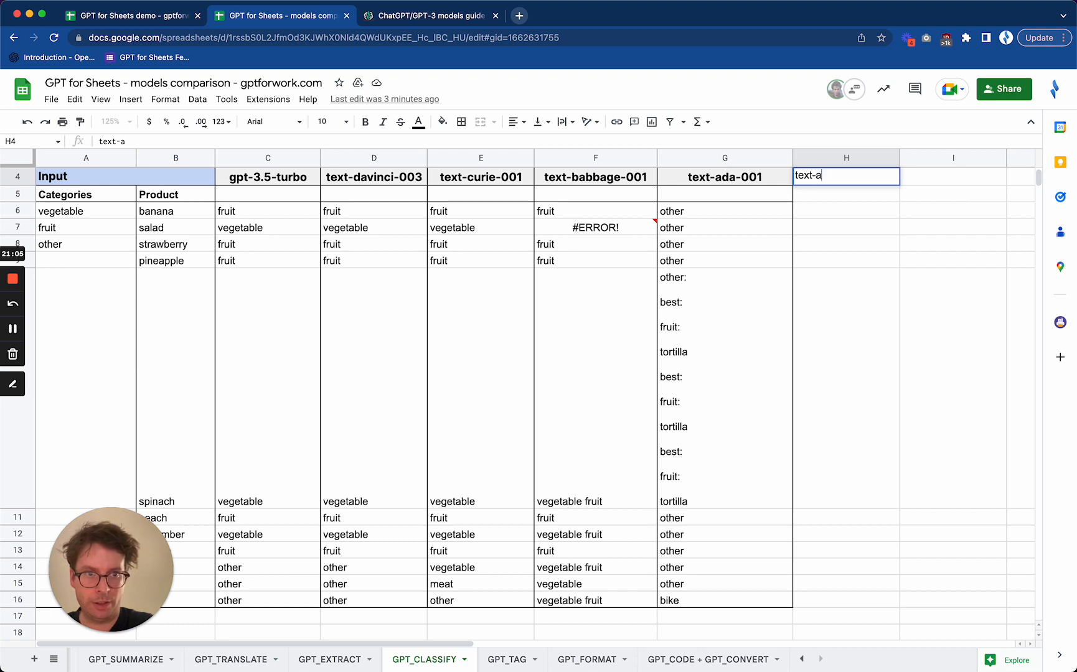
text(da-0002)
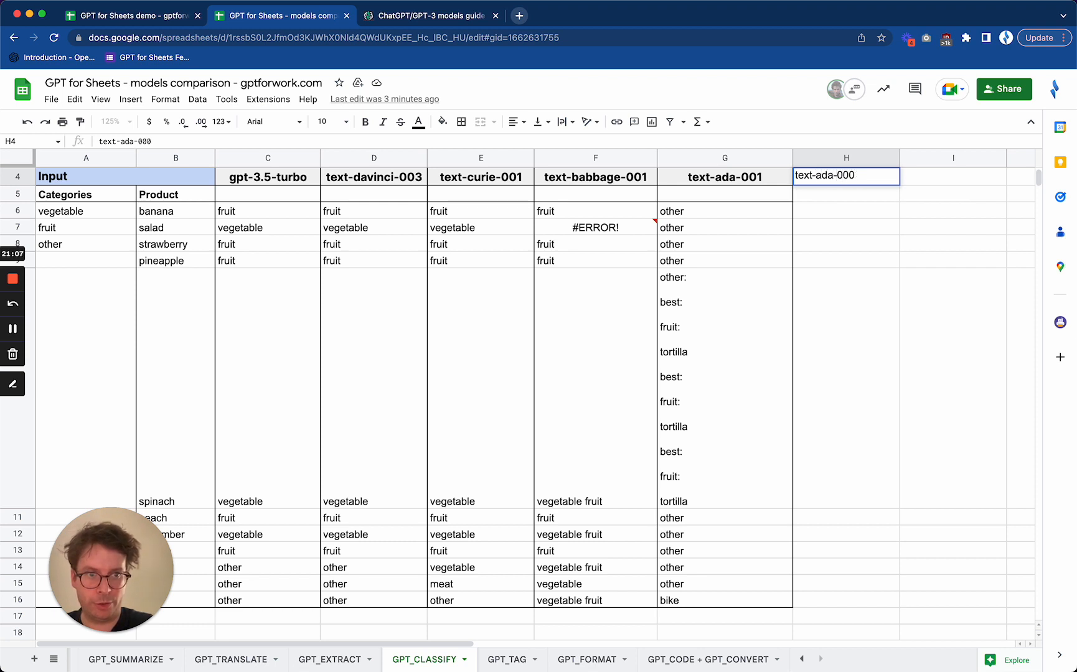
key(BackSpace)
text(2)
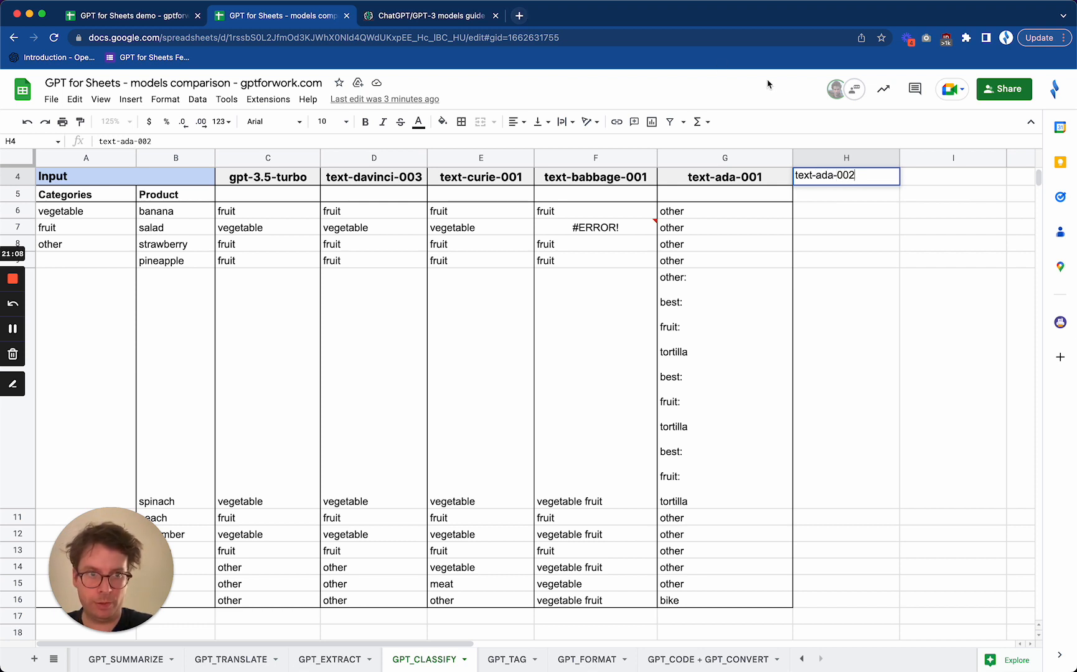
click(818, 176)
text(embedding)
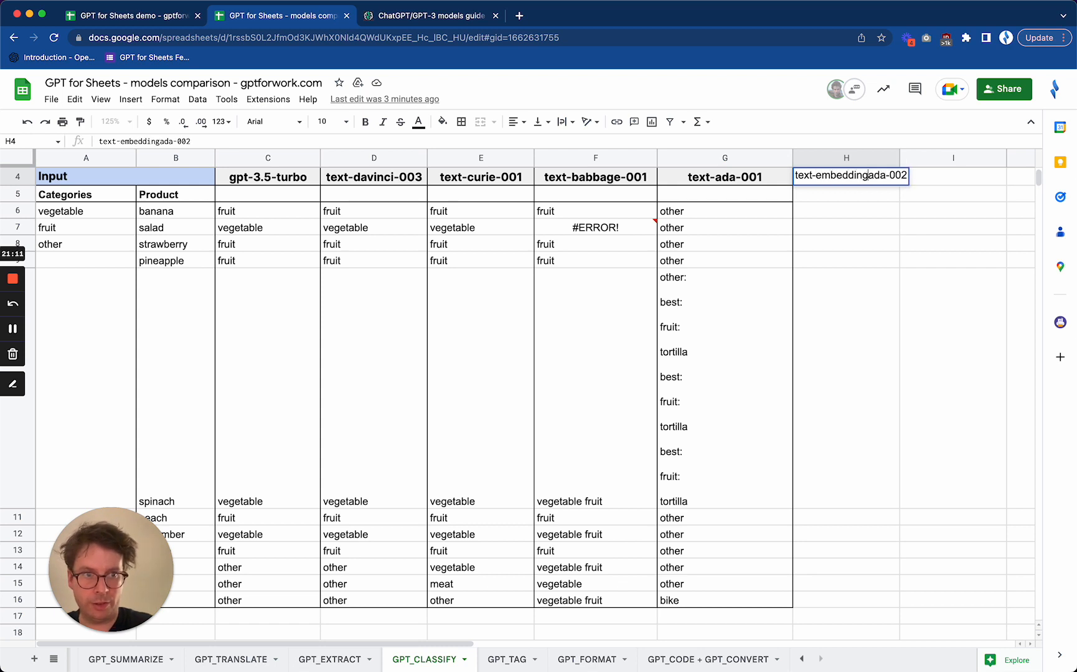
text( -)
key(Return)
key(Up)
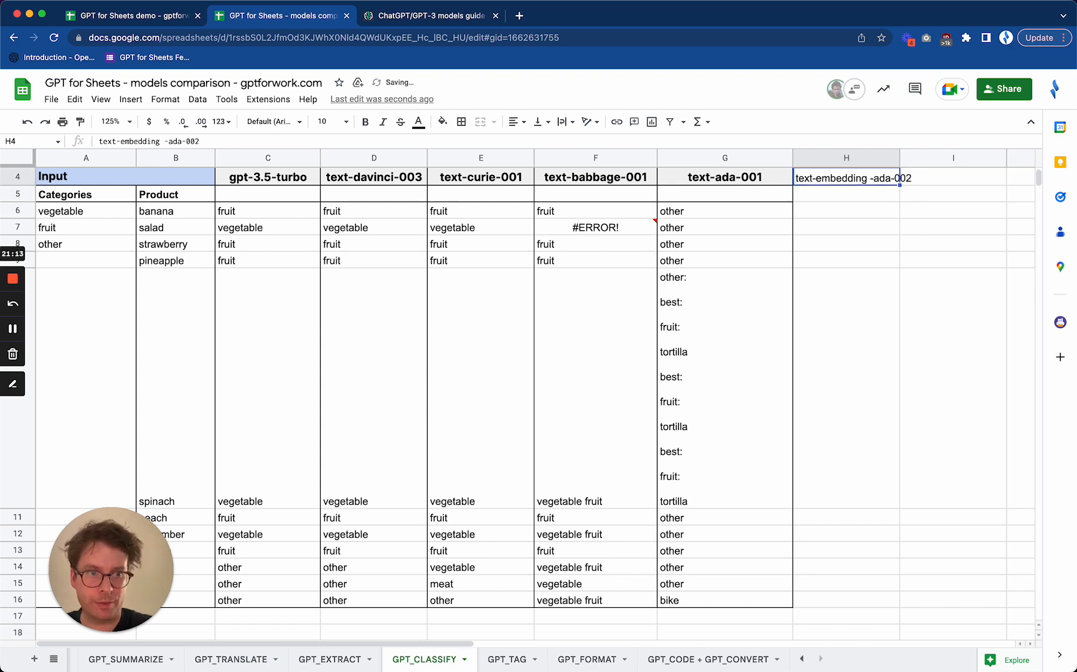
Remove the stray space from the model name in H4 so that it reads "text-embedding-ada-002"
key(Return)
key(Left)
key(Left)
key(Left)
key(Left)
key(Left)
key(Left)
key(Left)
key(Left)
key(BackSpace)
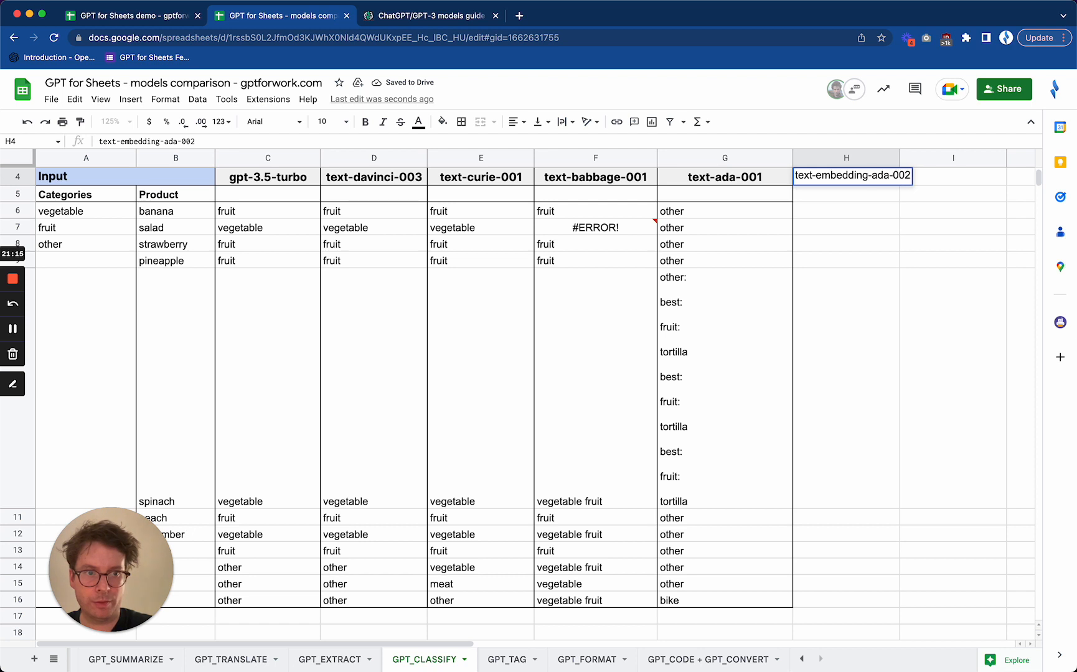
key(Return)
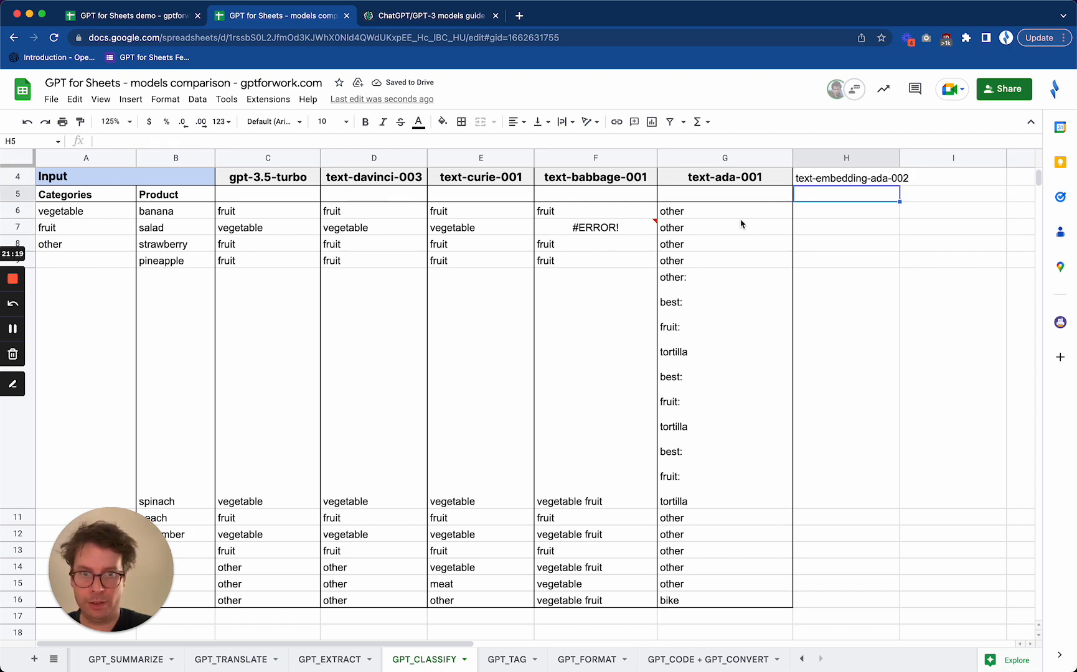
Fill the GPT_CLASSIFY formulas from G6:G16 across into H6:H16 to classify the products with text-embedding-ada-002
drag(698, 216, 872, 601)
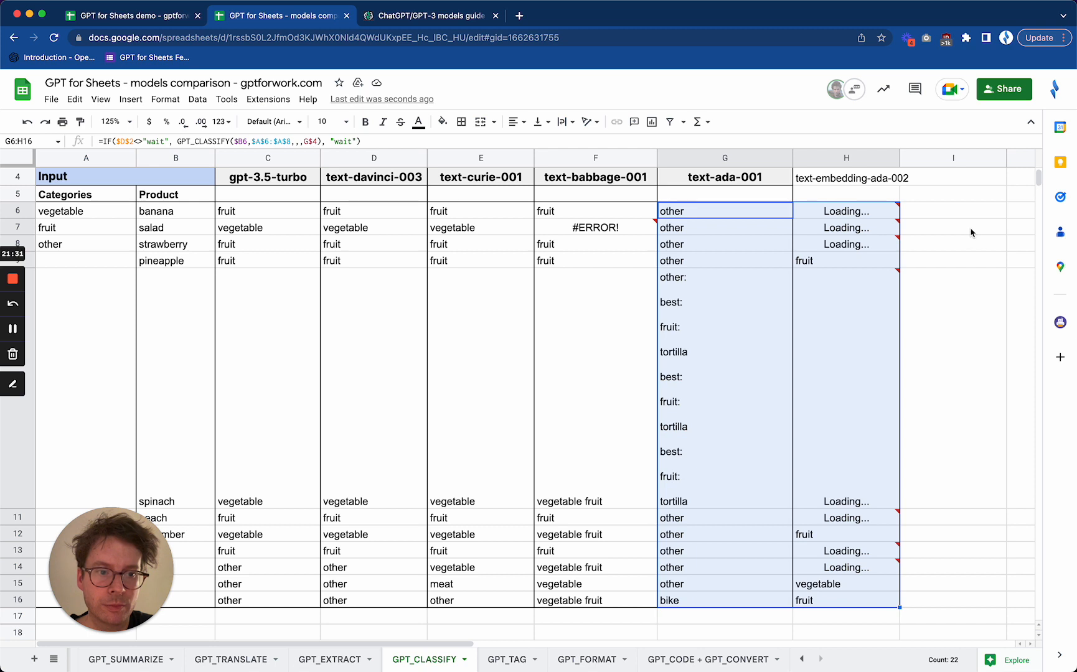
click(862, 214)
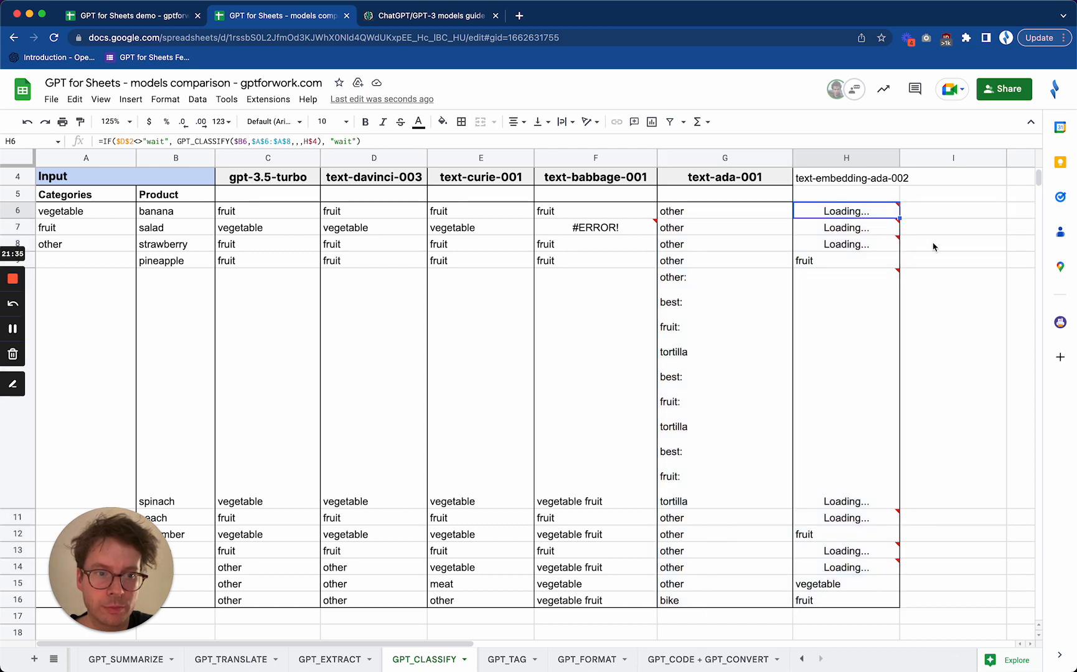
click(846, 183)
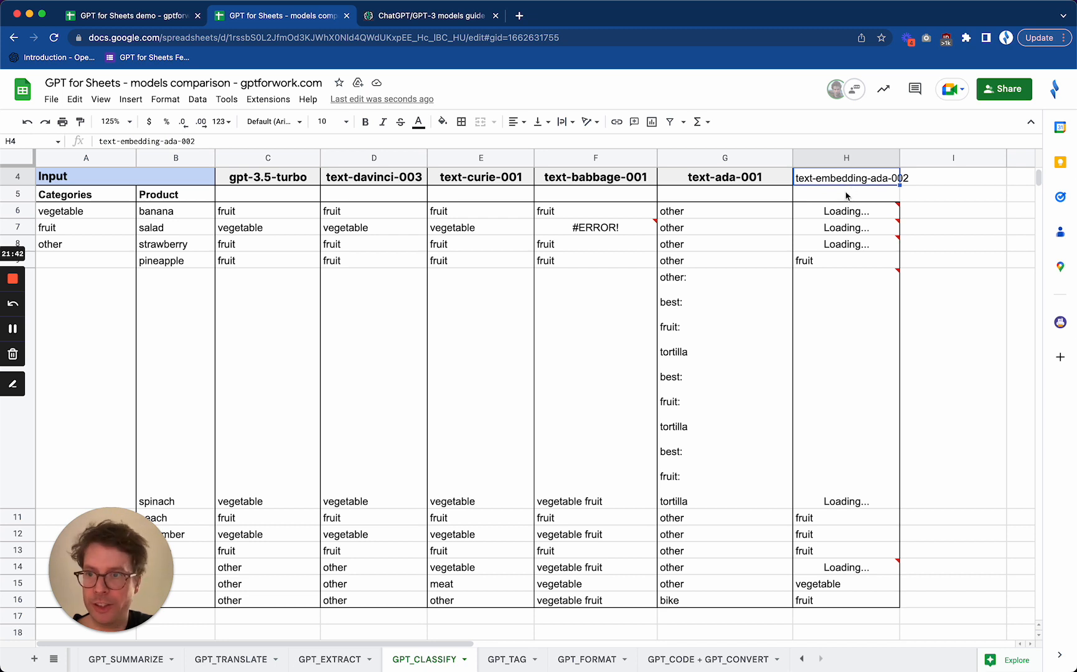
Check the model argument in H6's formula and inspect the text-embedding-ada-002 error for salad in H7
click(847, 212)
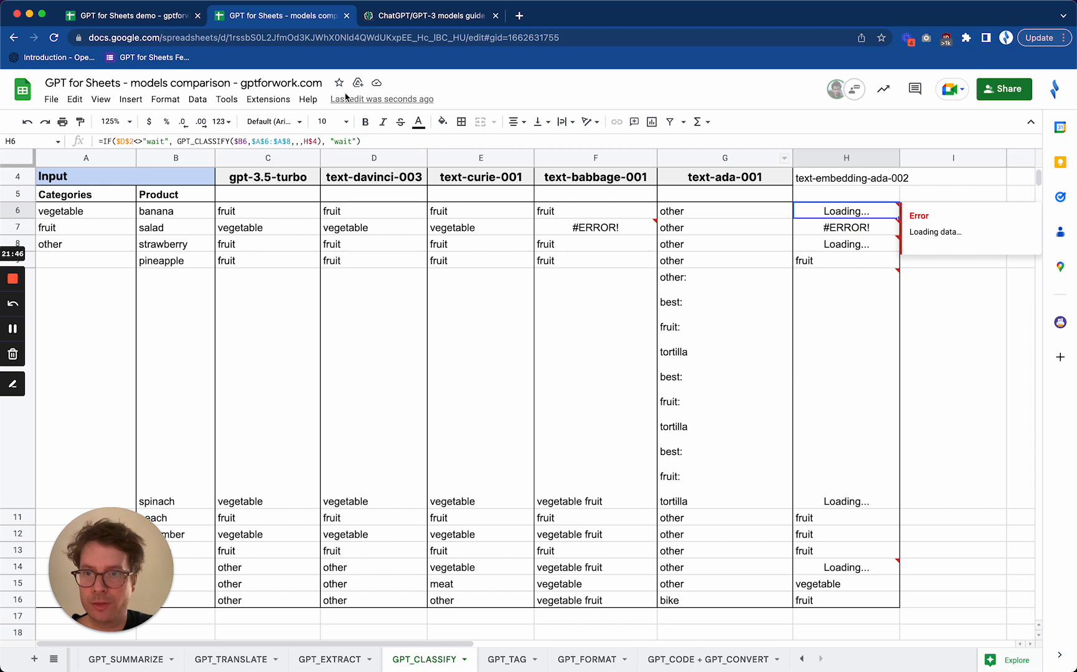
click(316, 141)
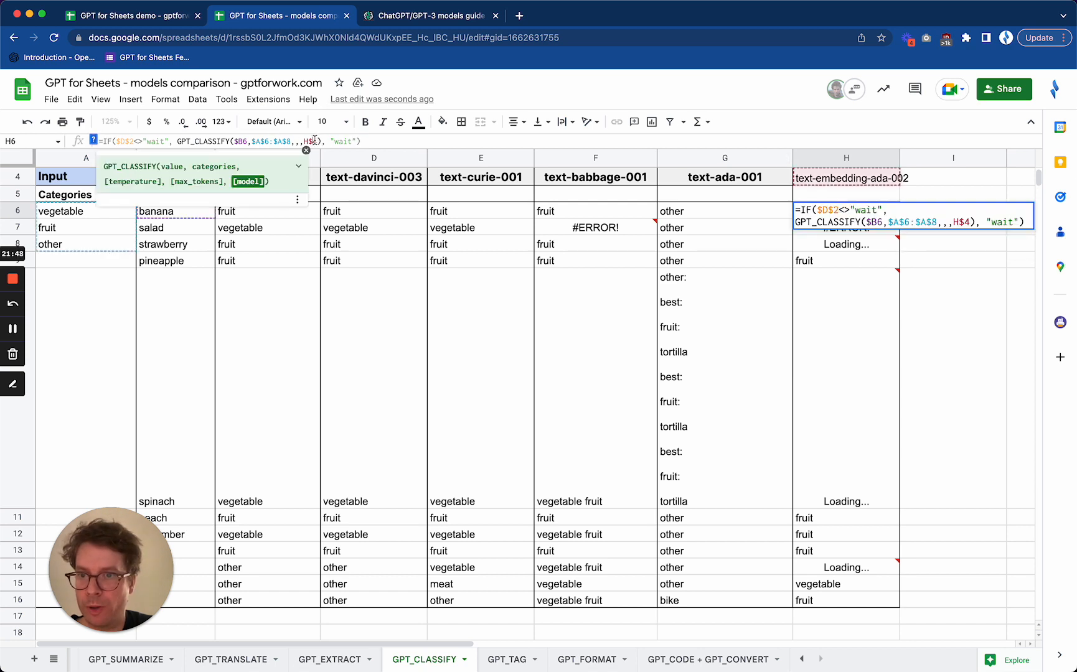
click(847, 318)
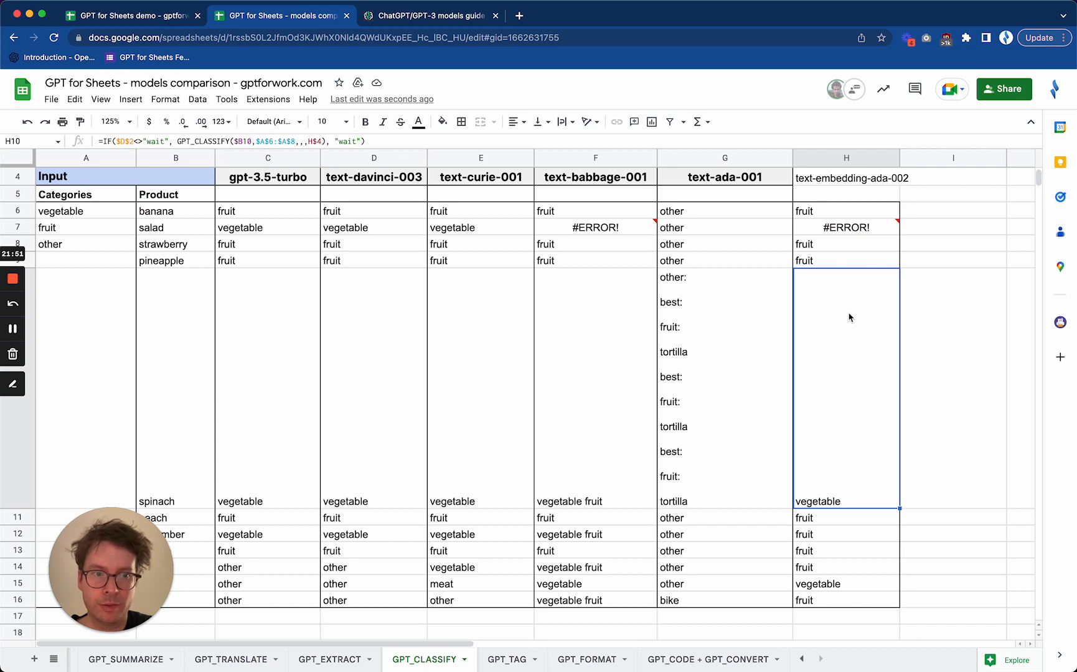
click(858, 230)
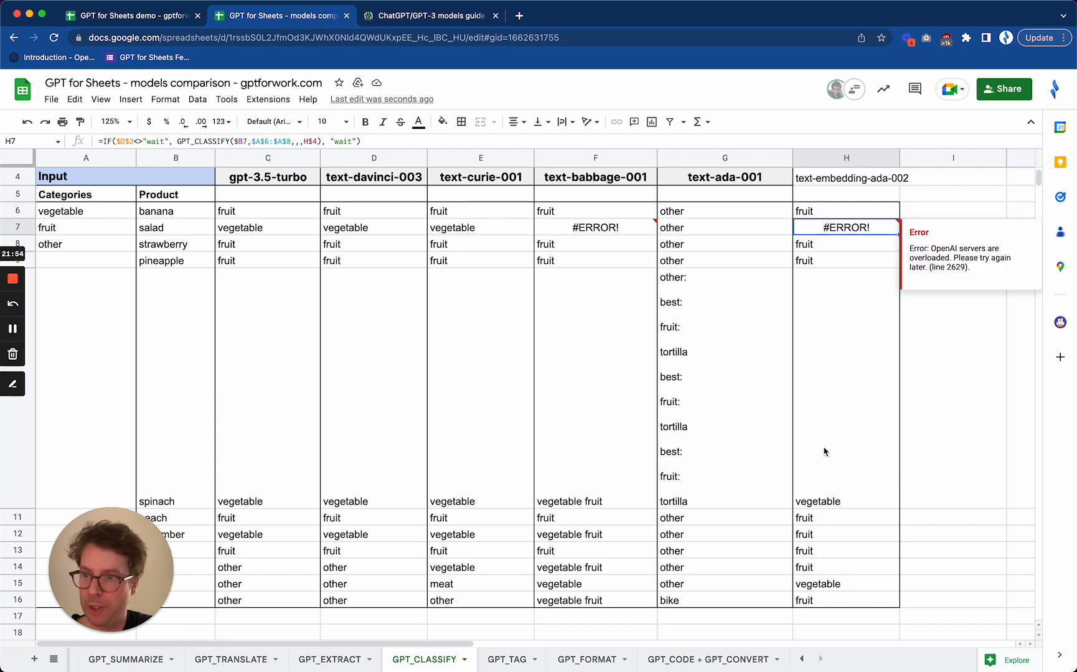
click(863, 180)
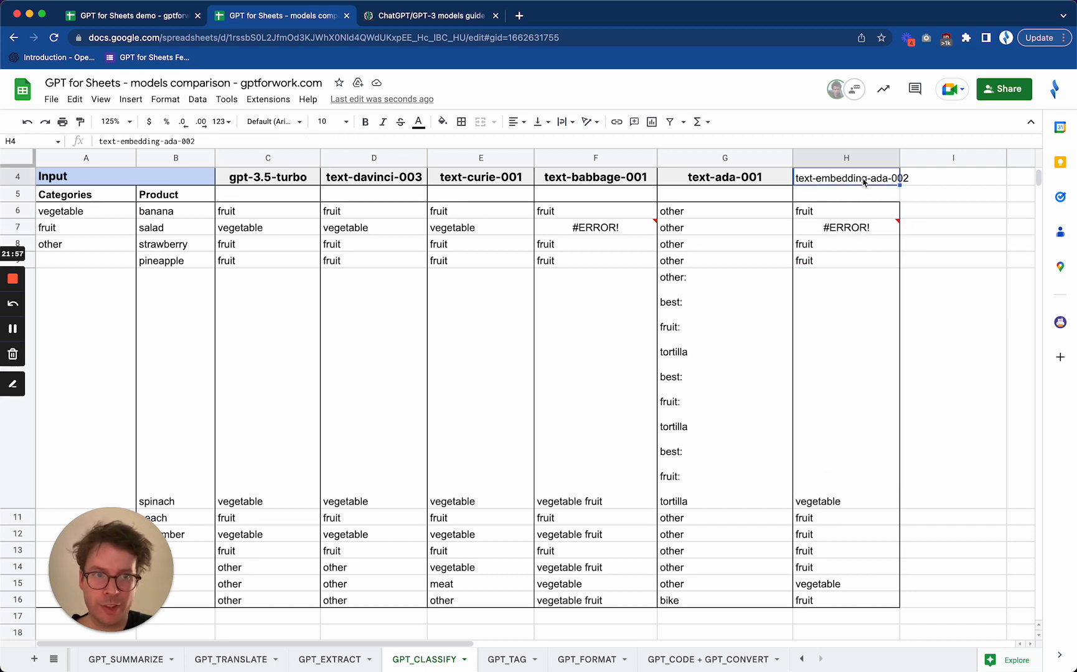
Check text-embedding-ada-002's egg and steak classifications against the "other" category in A8, and decline the incoming voice call
mouse_move(66, 552)
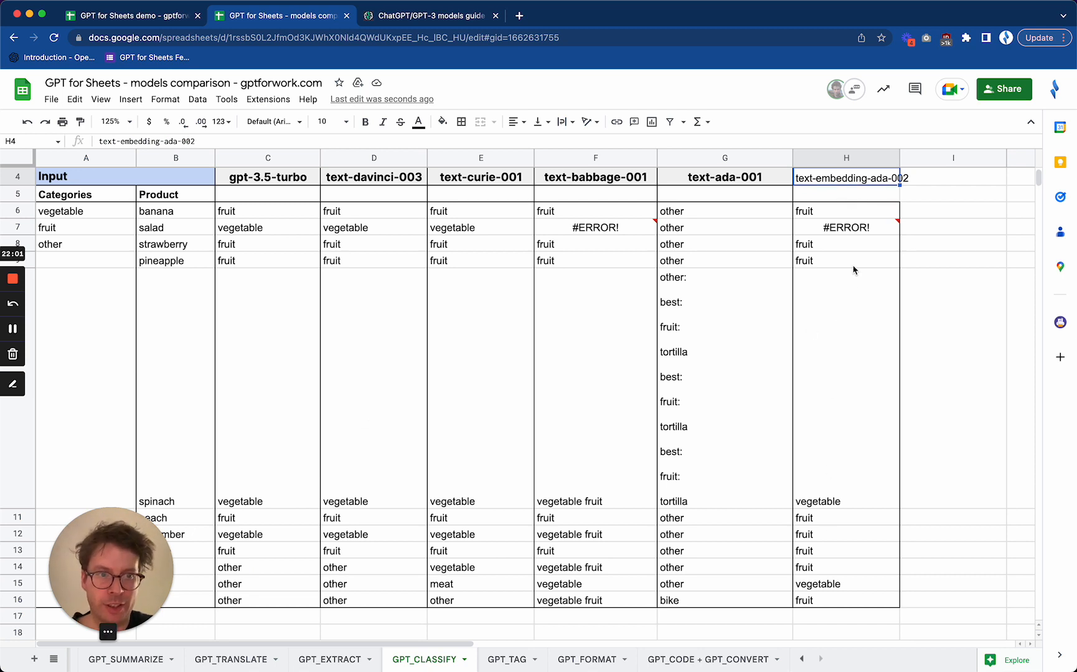
mouse_move(147, 529)
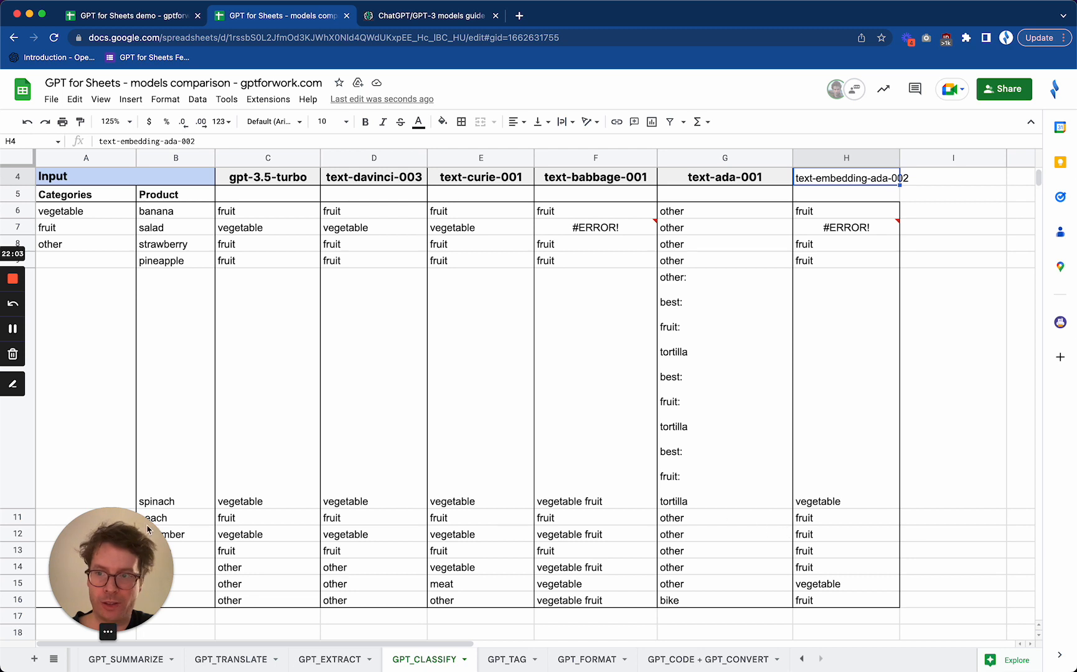
click(71, 247)
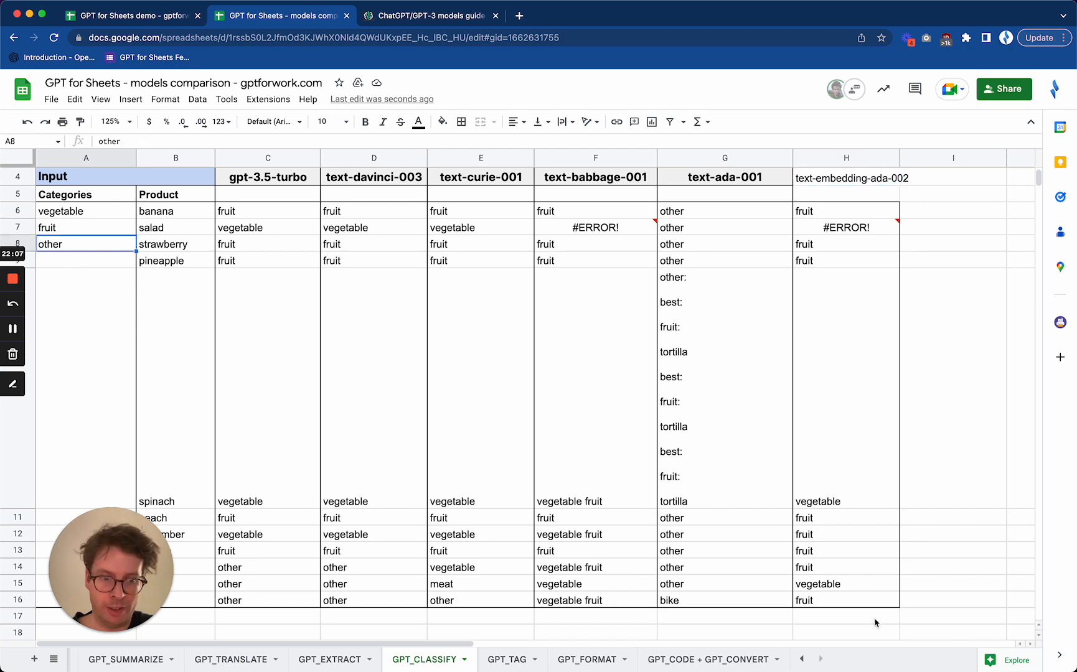
click(882, 588)
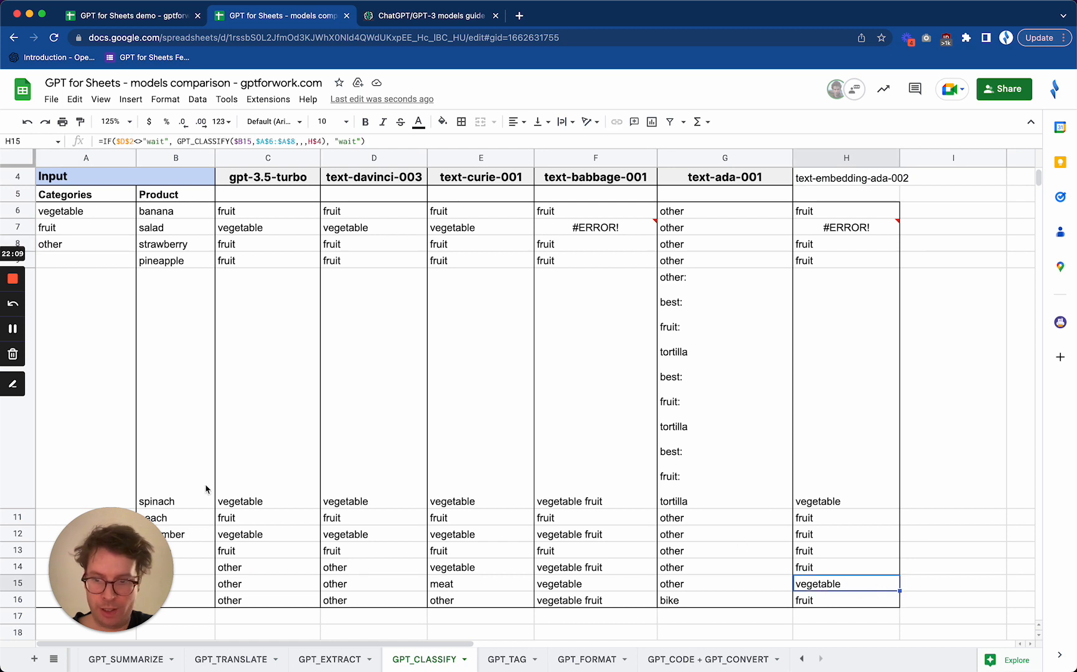
drag(115, 564, 167, 491)
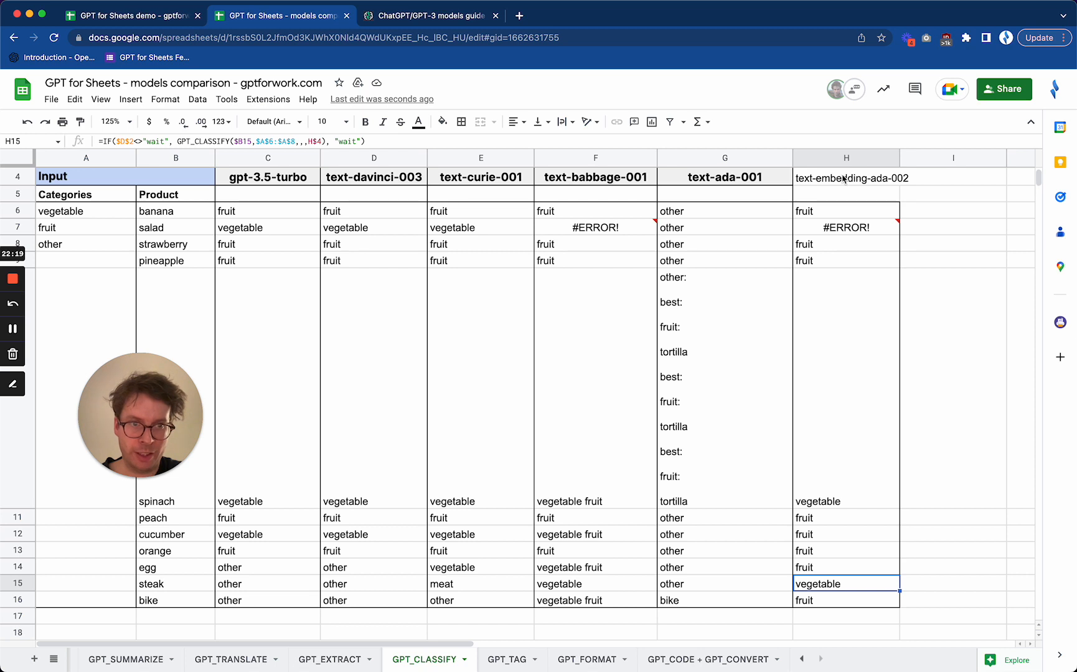
click(180, 572)
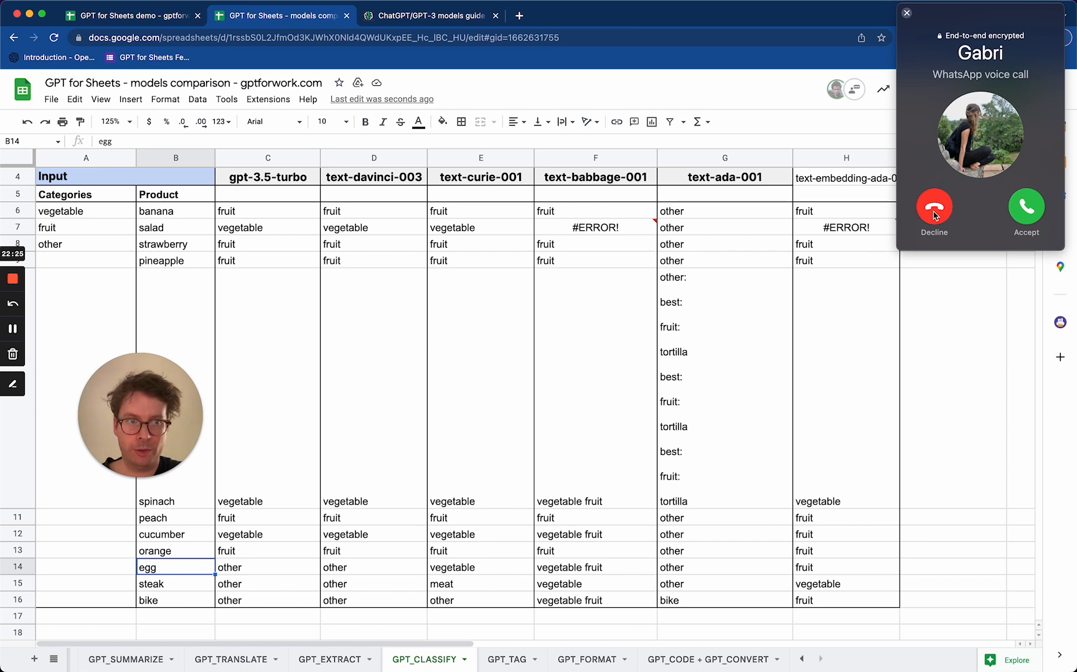
click(934, 215)
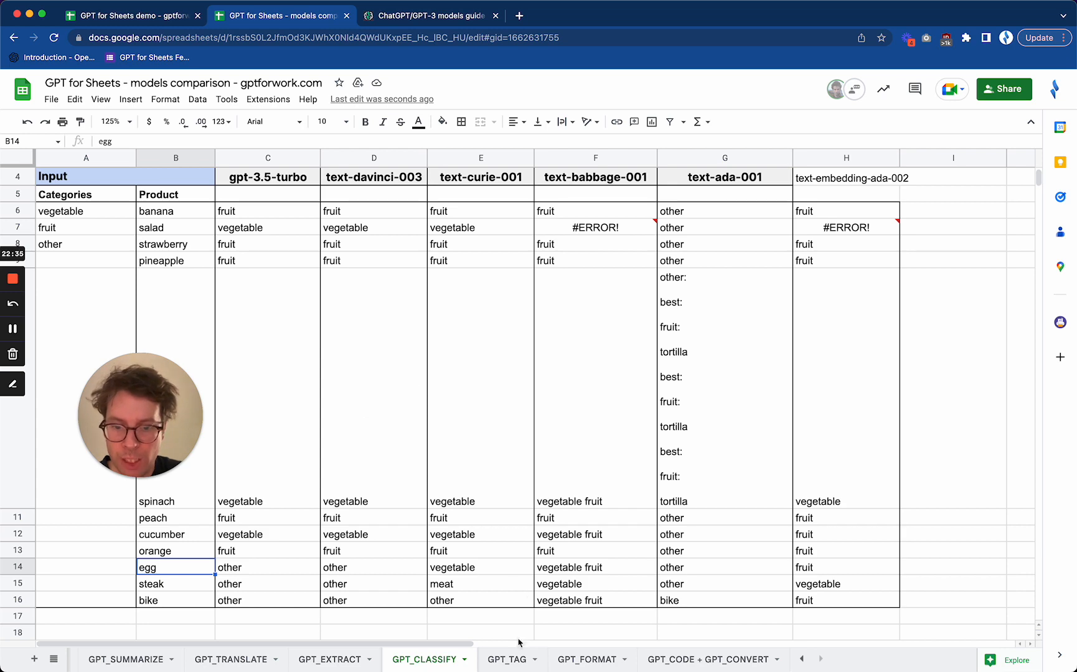
On the GPT_TAG sheet, set the trigger in D2 to "go" to tag the swimsuit description with all five models
mouse_move(504, 666)
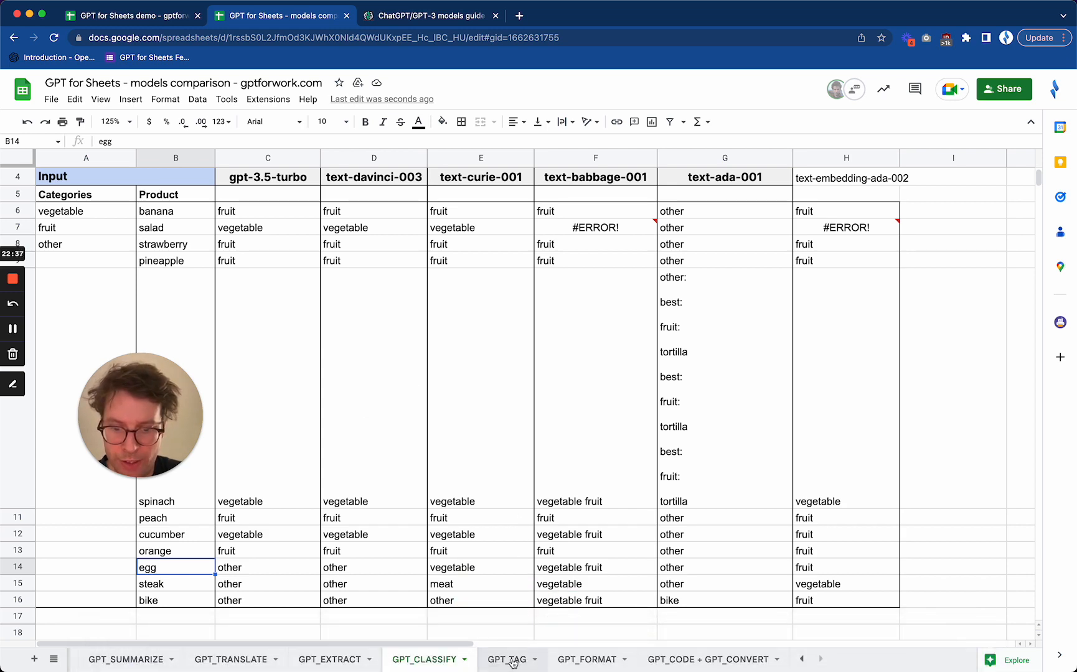
click(508, 660)
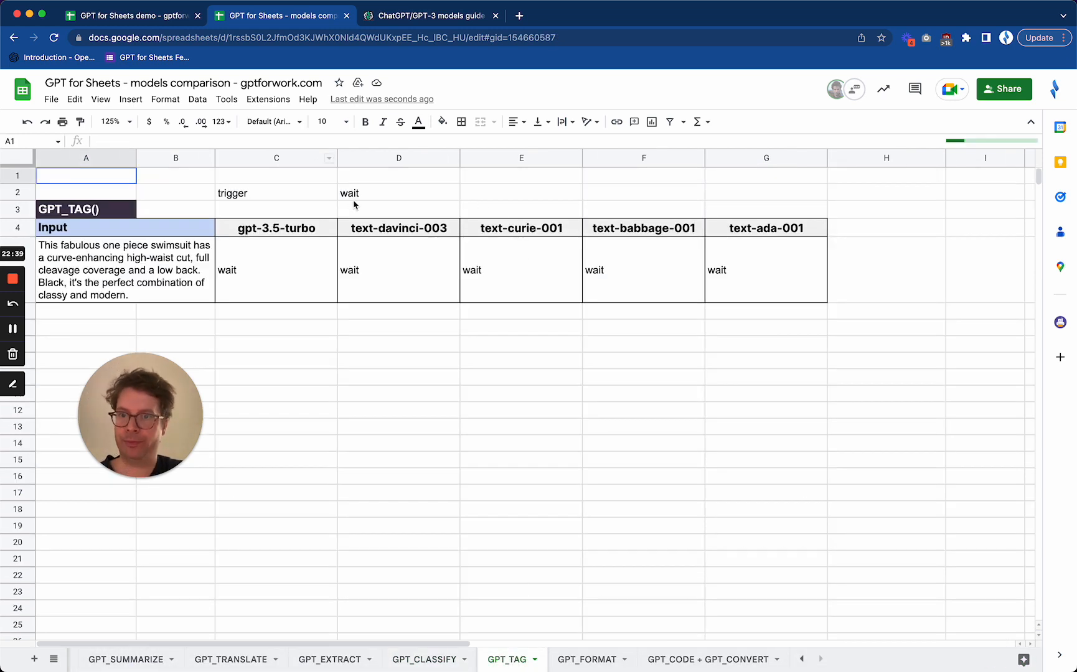
click(393, 197)
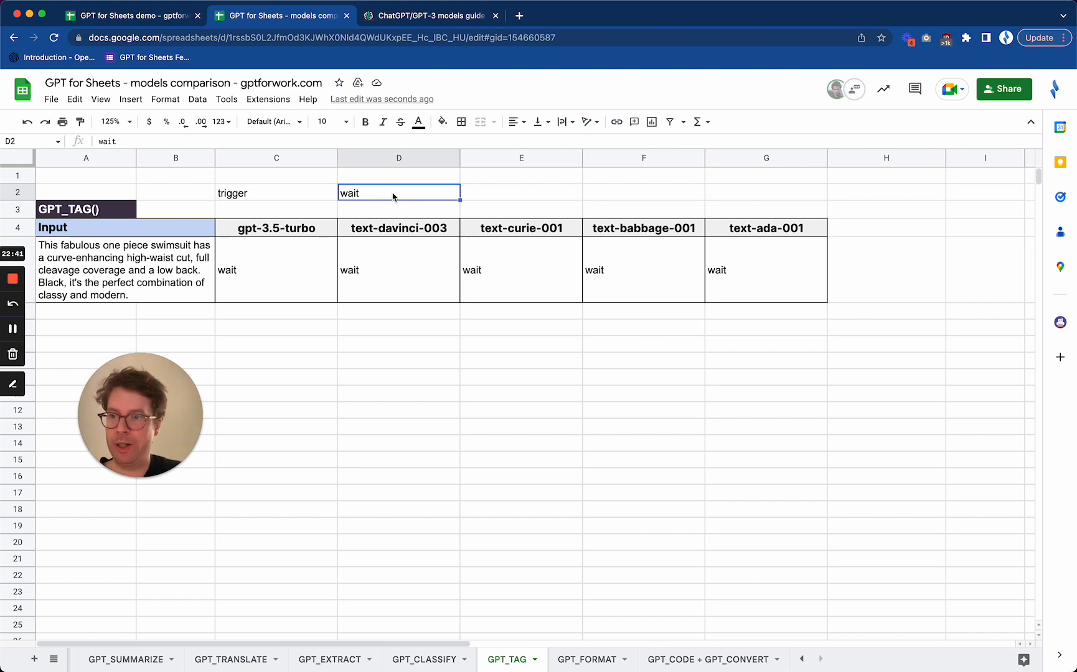
click(149, 259)
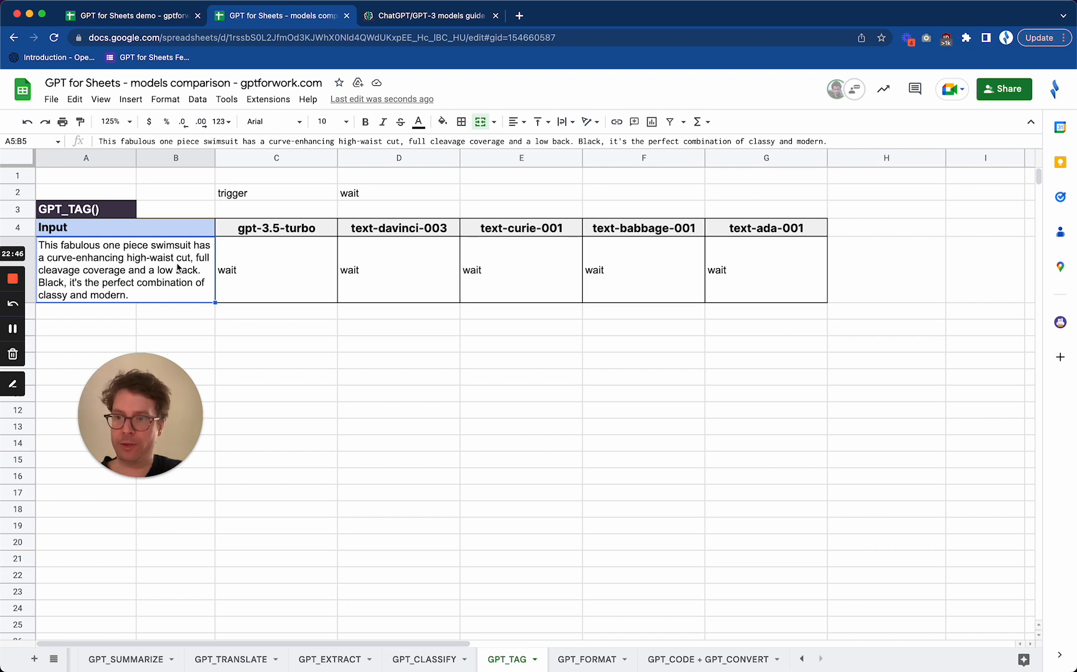
click(414, 198)
text(go)
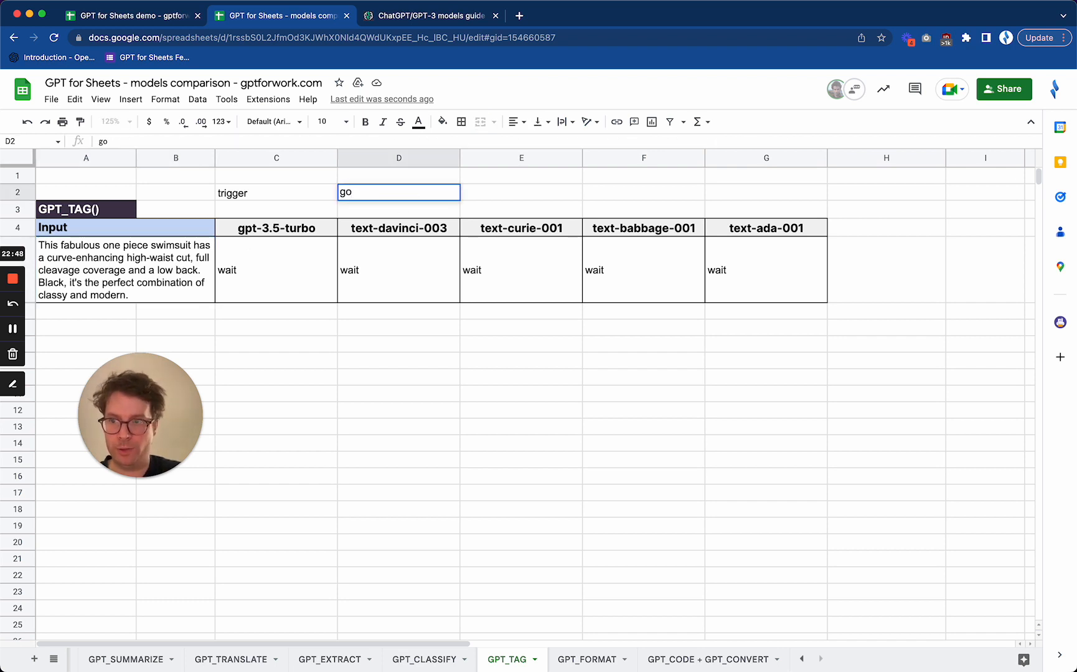
key(Return)
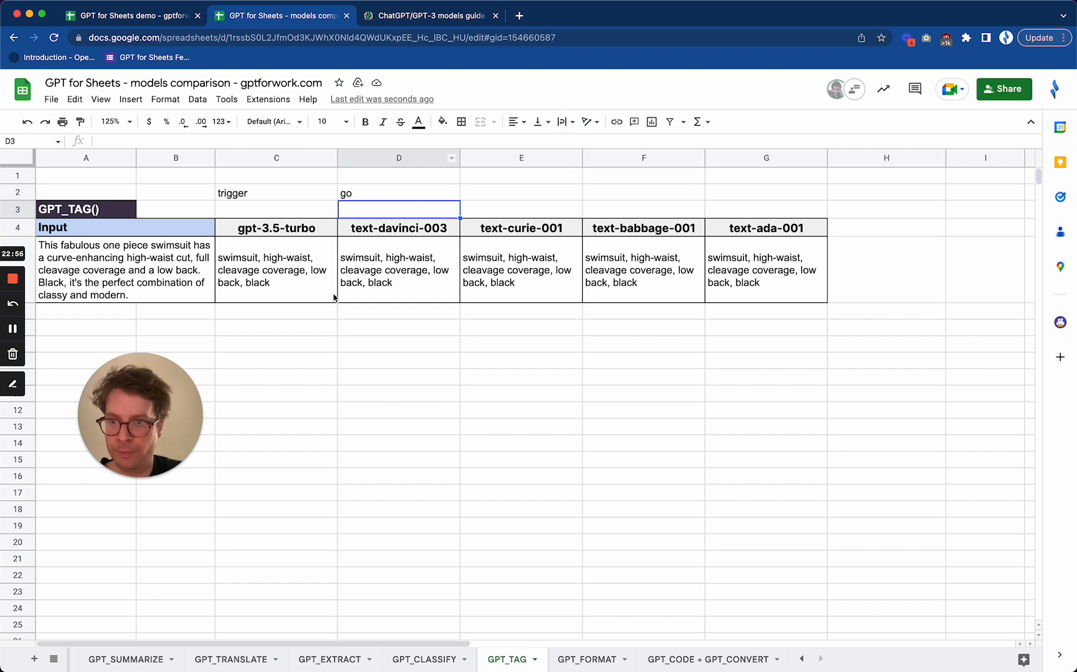
Compare the GPT_TAG formulas and generated tags across C5:G5, from gpt-3.5-turbo to text-ada-001
click(284, 264)
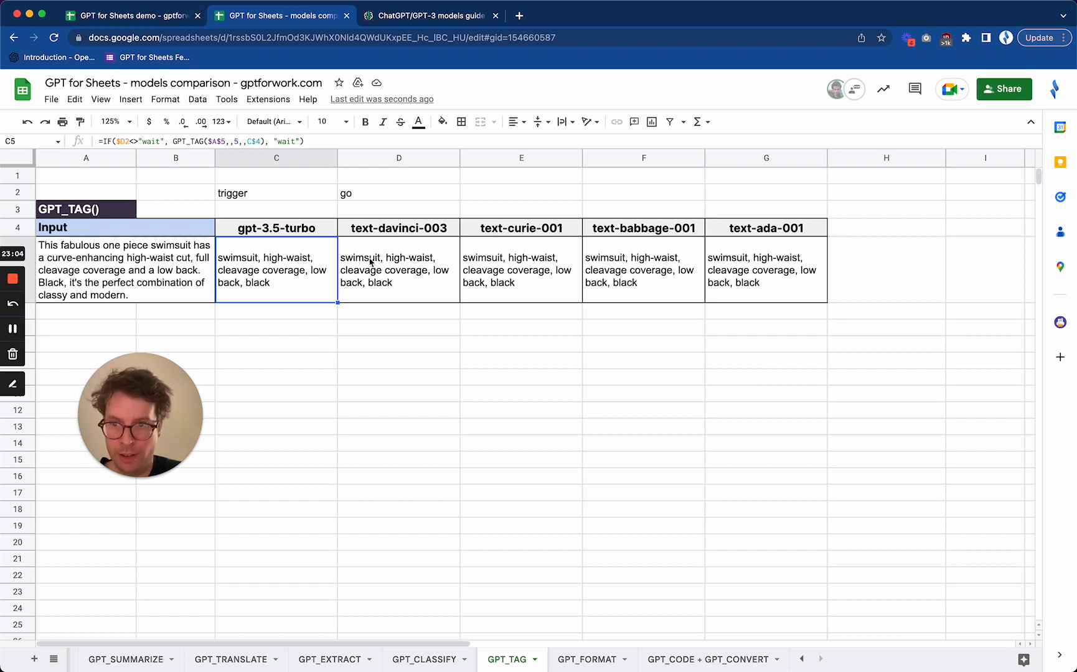
click(408, 280)
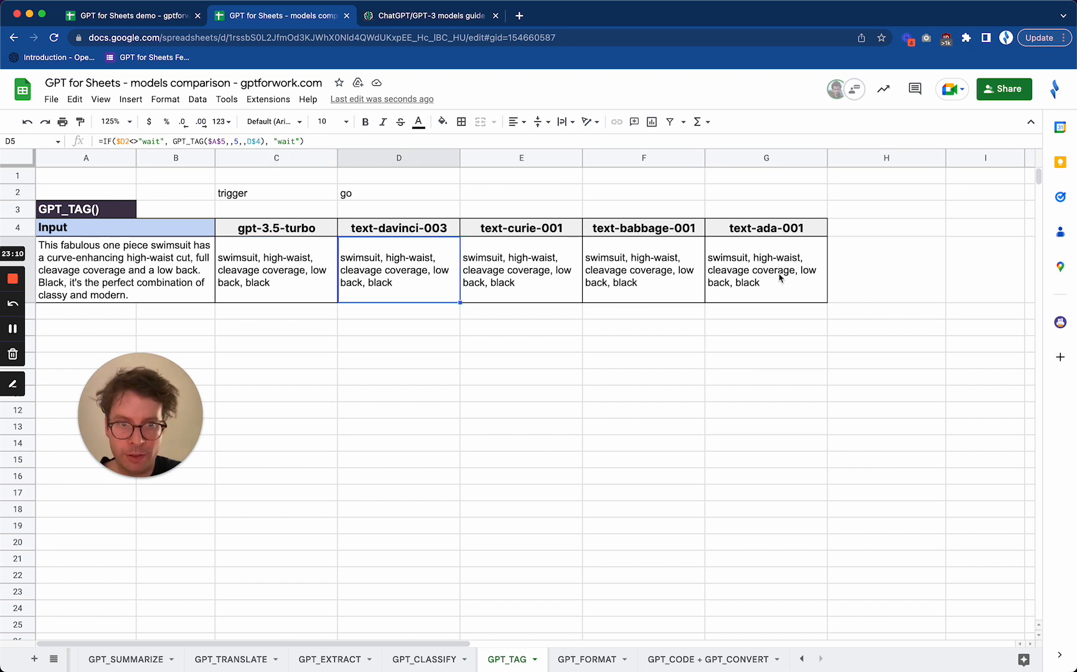
drag(779, 278, 295, 281)
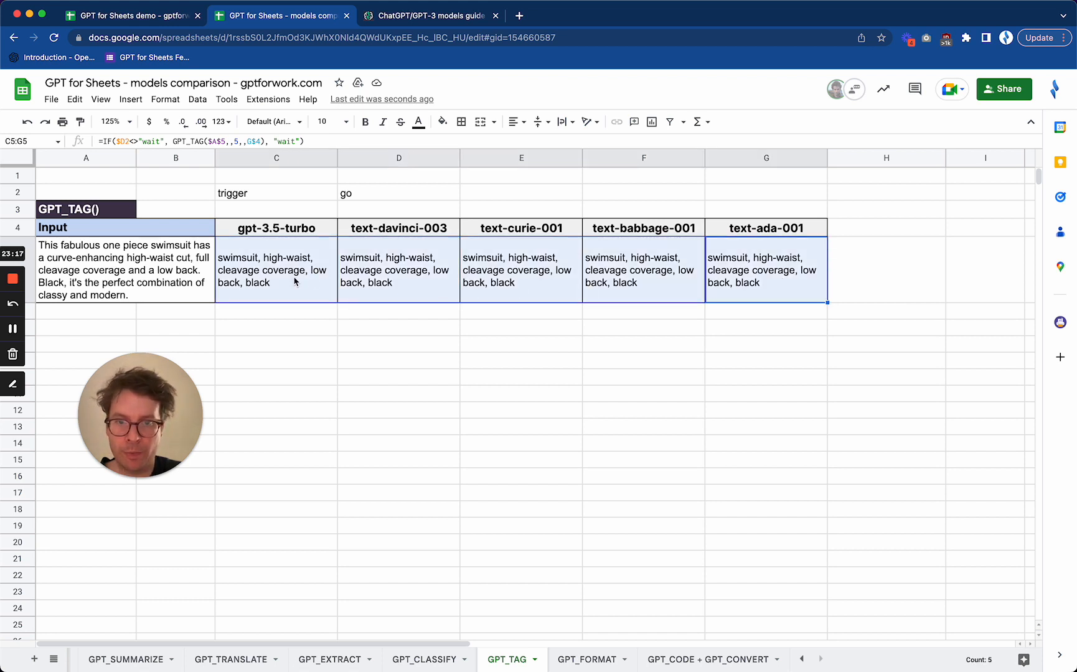
click(778, 265)
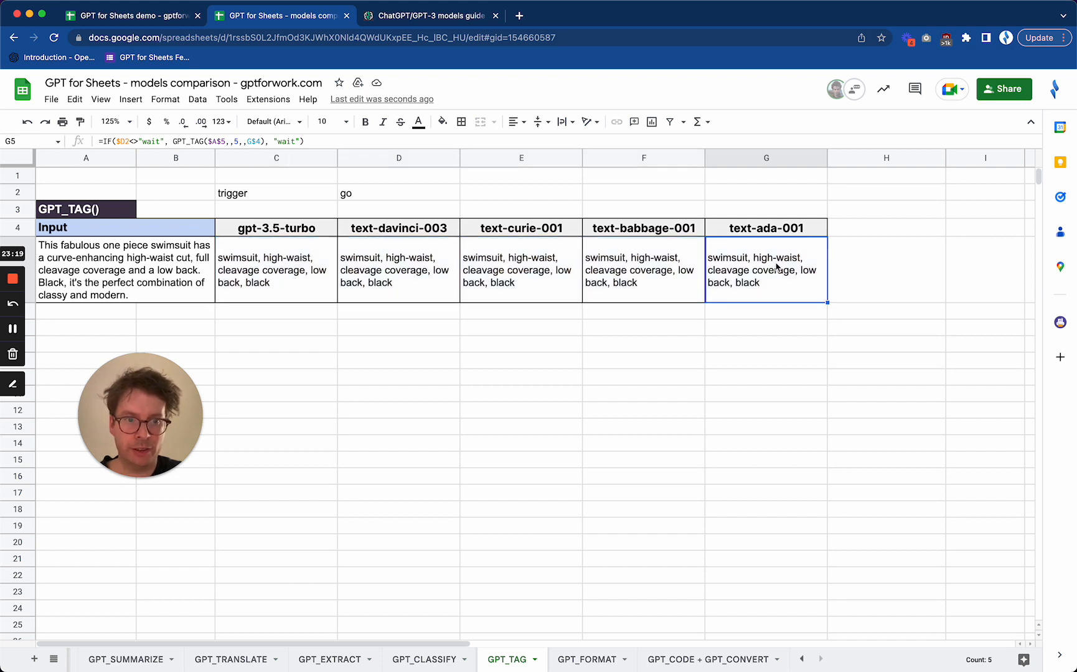
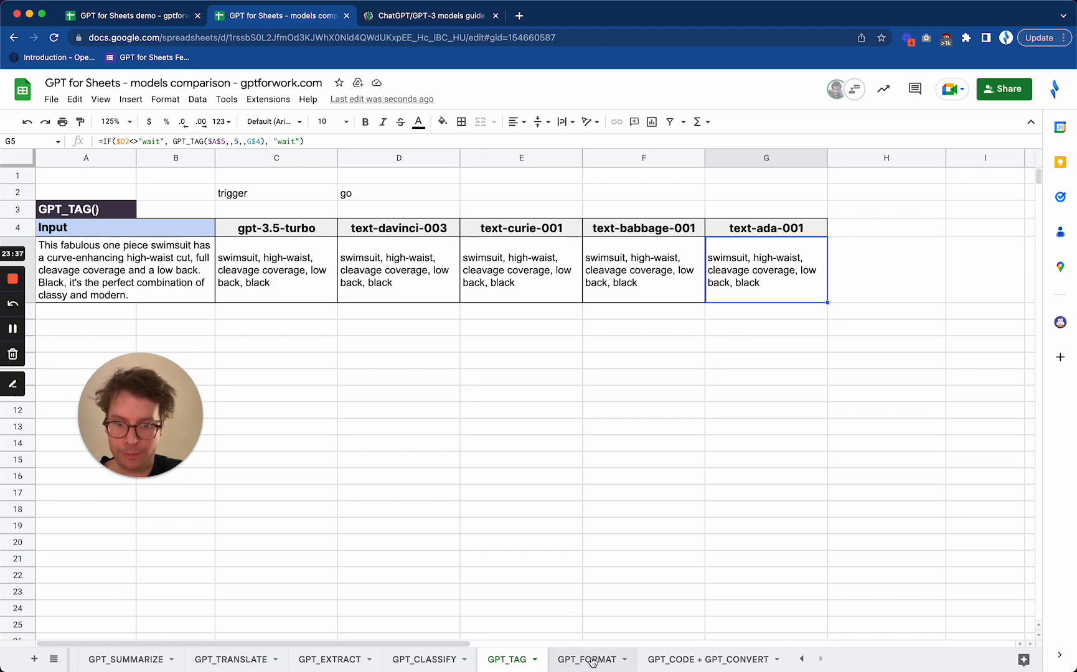
On the GPT_FORMAT sheet, left-align the input dates in B6:B10
click(590, 660)
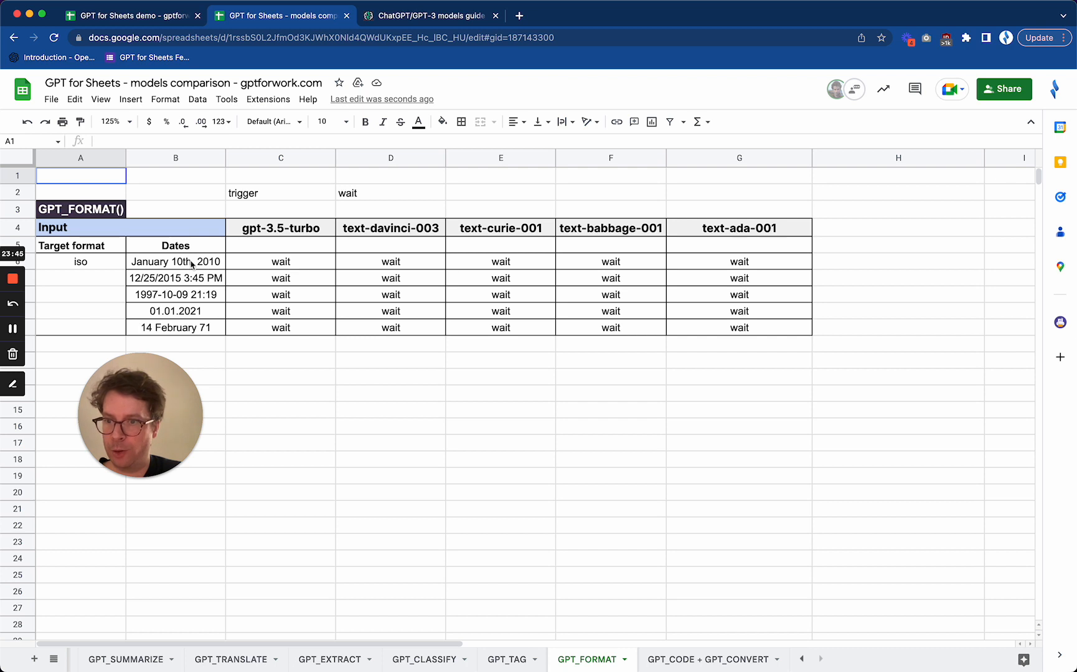
drag(190, 261, 178, 335)
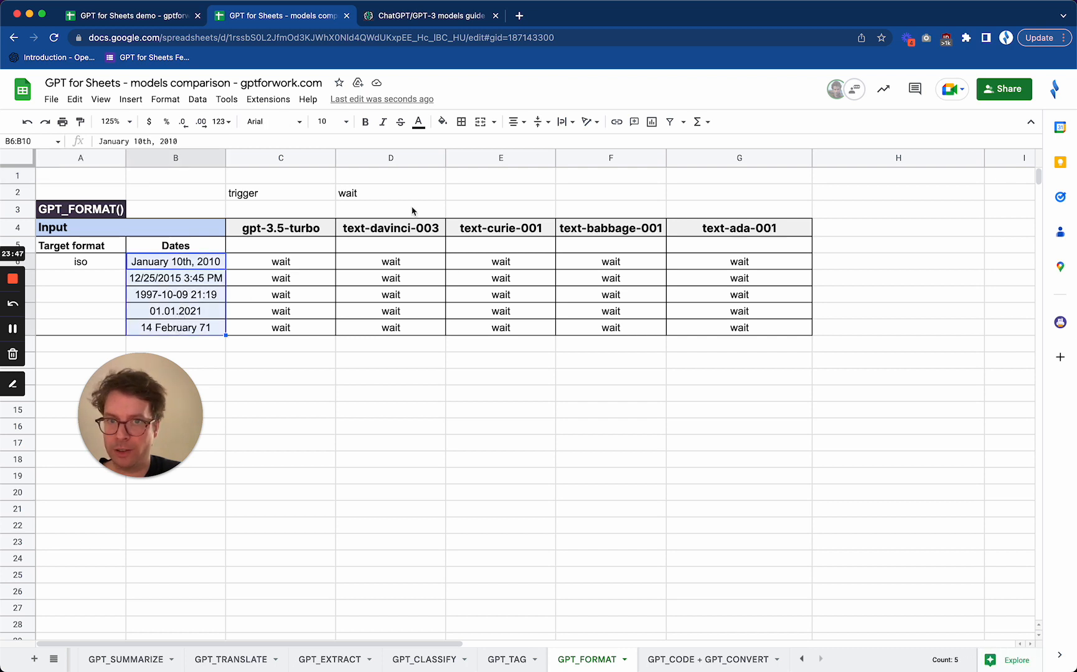
click(517, 122)
click(516, 144)
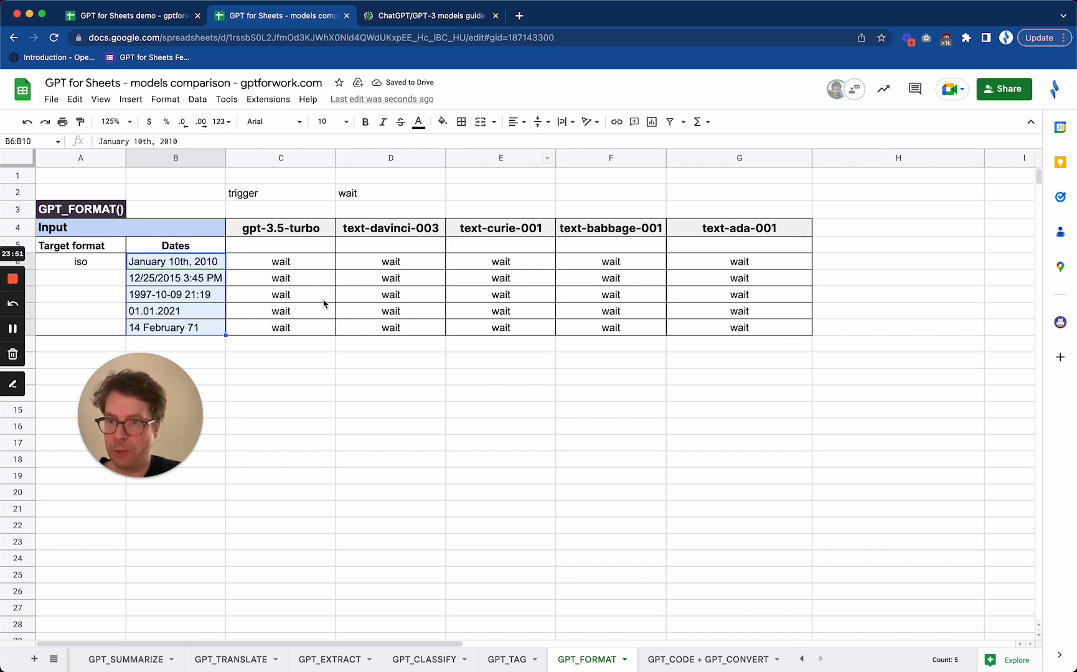
Check the GPT_FORMAT formula in C6 and set the trigger in D2 to "go" to format the dates with all five models
click(291, 262)
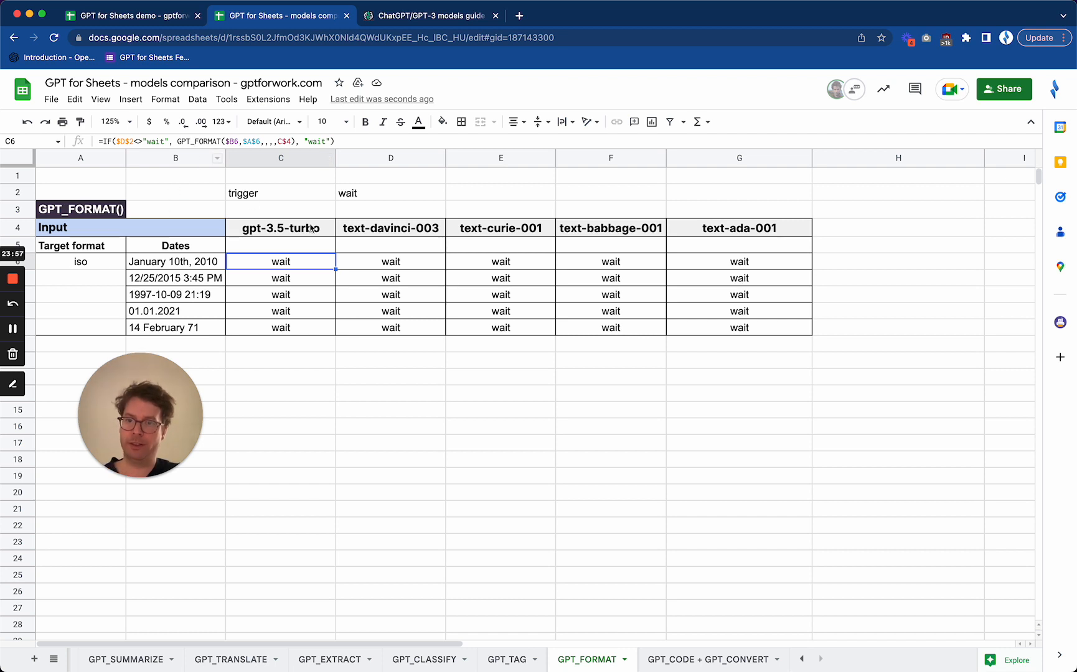
click(428, 199)
text(go)
key(Return)
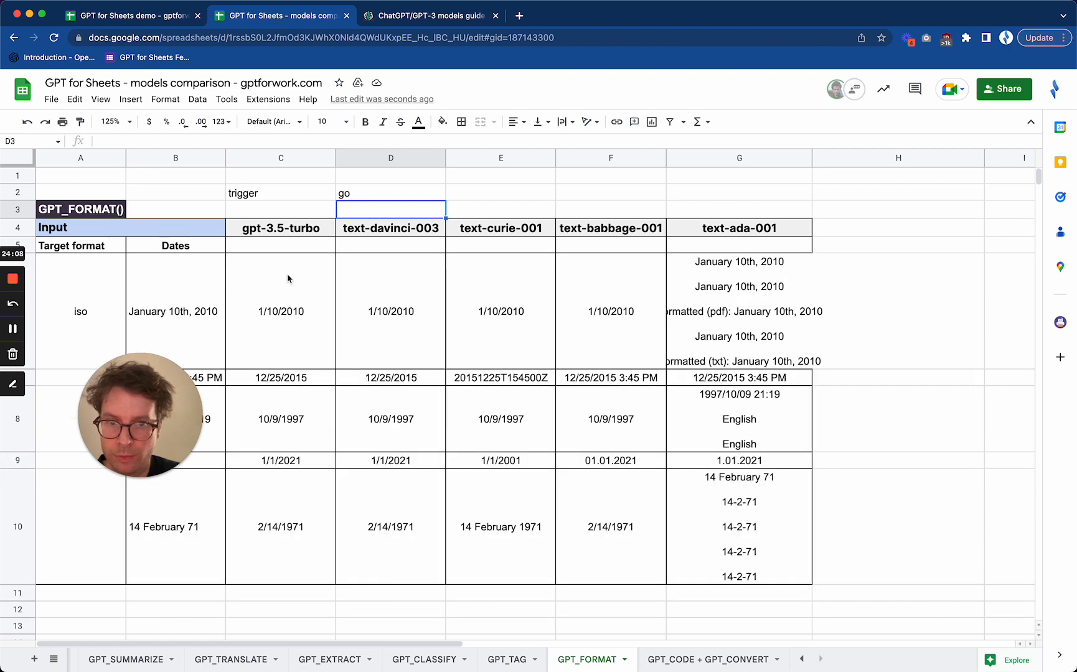
Right-align the models' formatted dates in C6:G10
drag(291, 280, 703, 548)
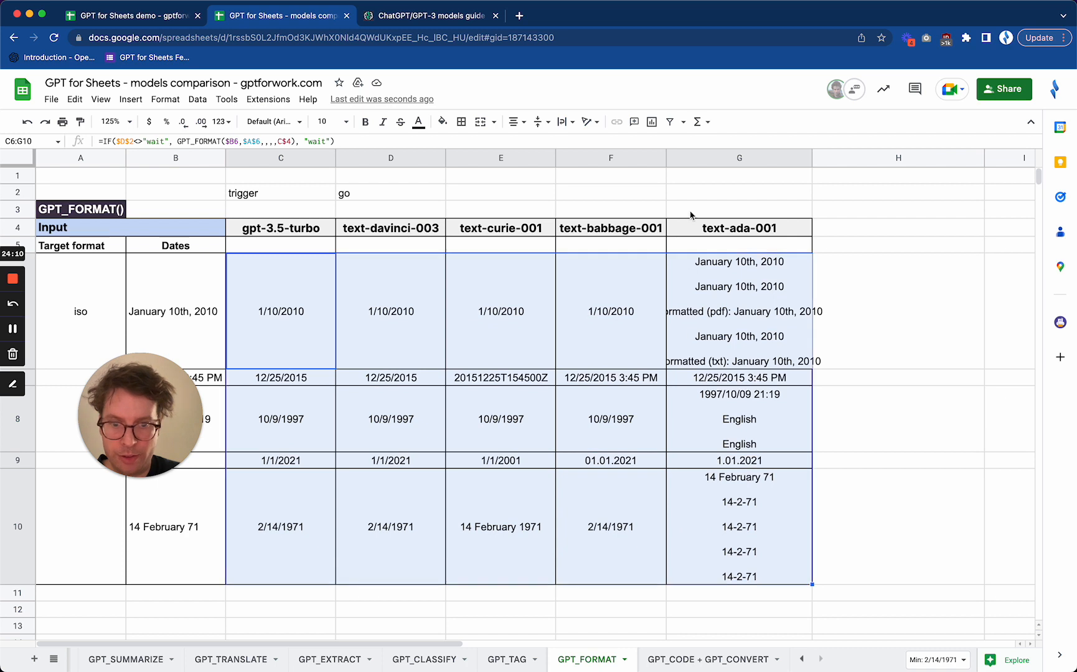
click(518, 121)
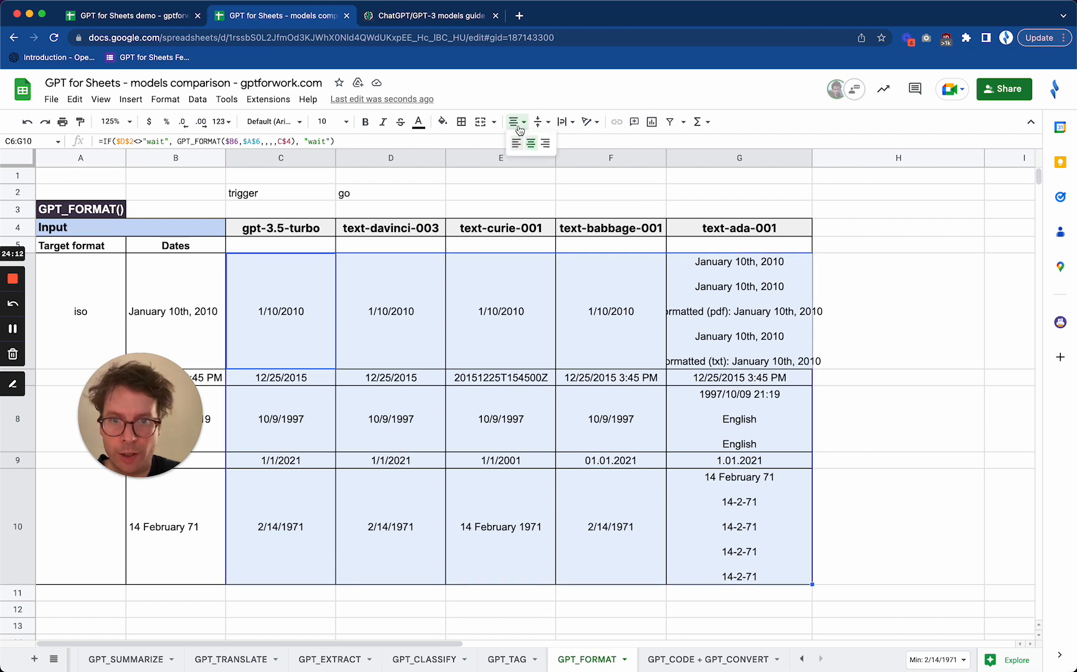
click(544, 143)
click(307, 320)
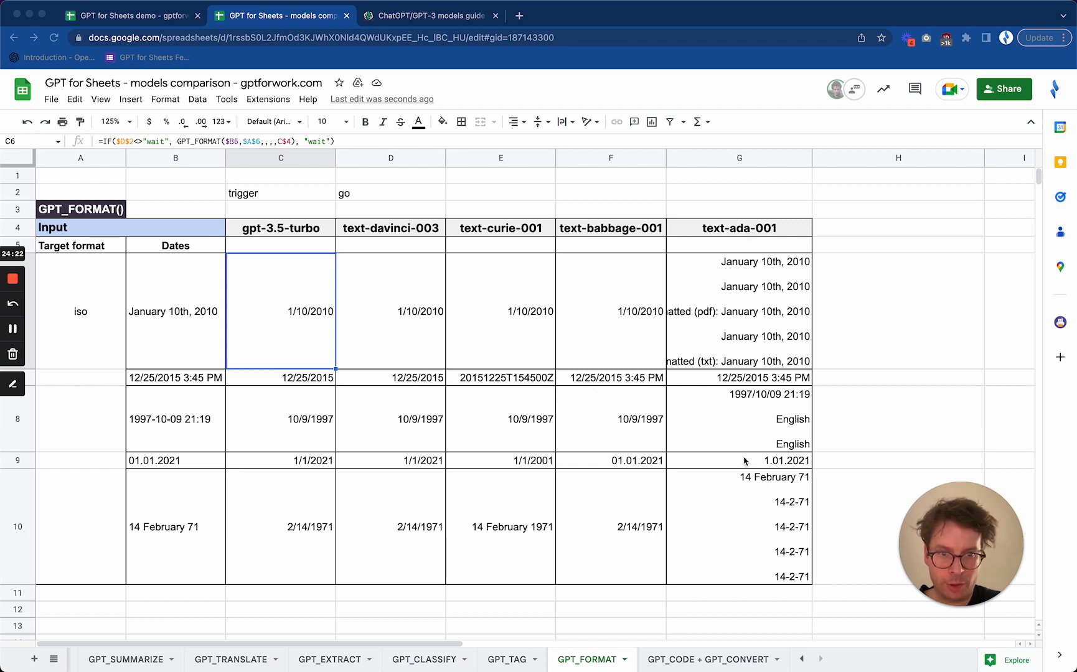
Hide column G, which holds the text-ada-001 results
click(717, 160)
right_click(717, 160)
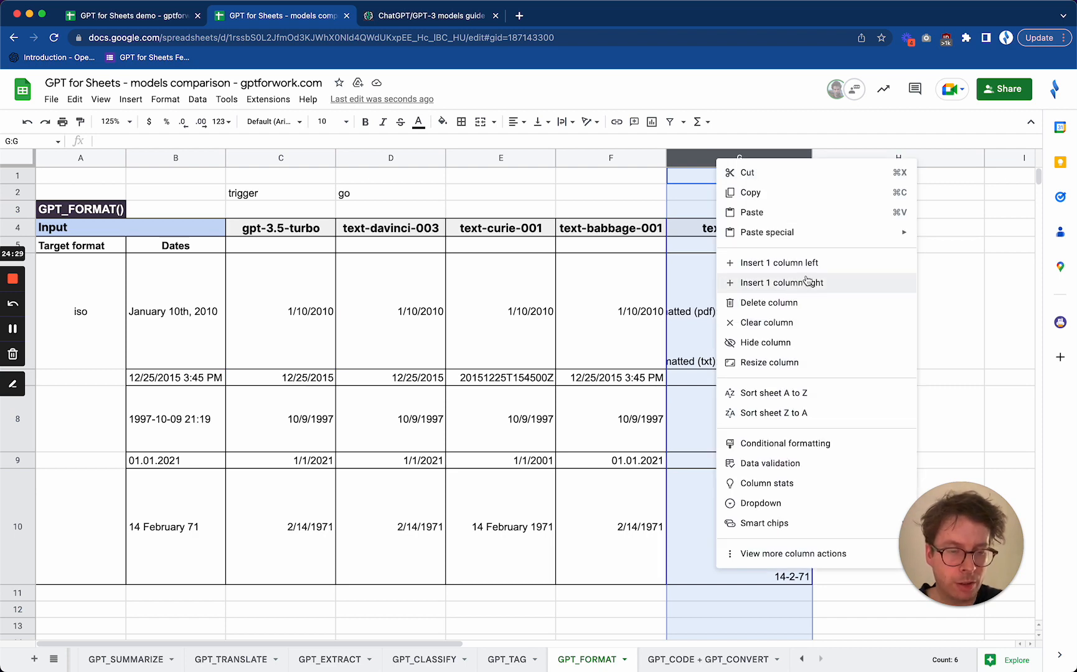
click(779, 342)
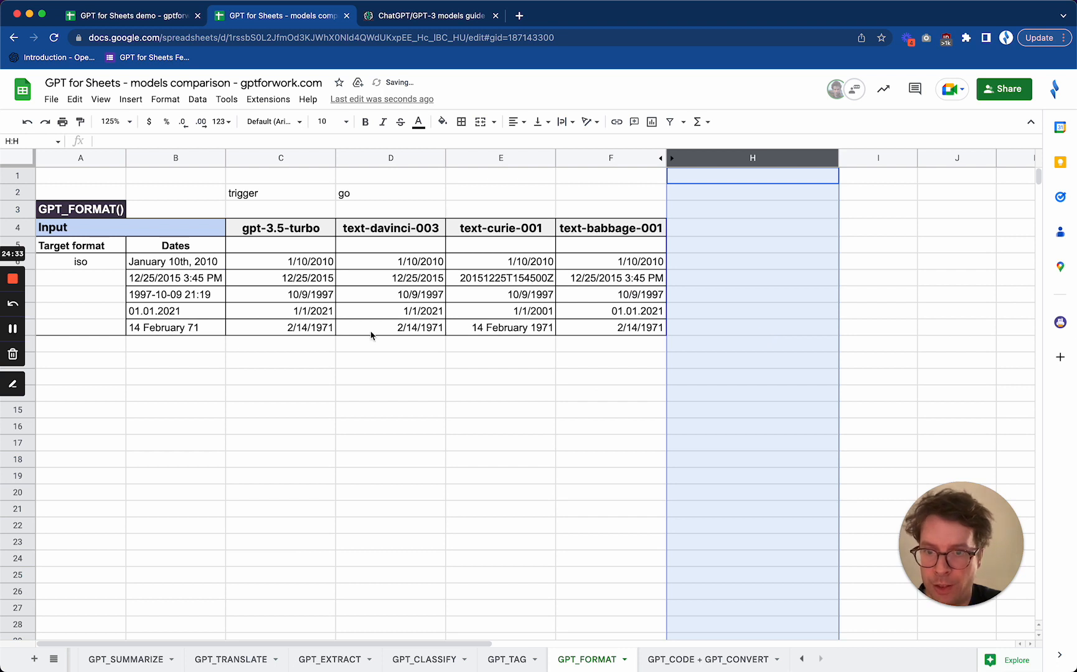
Compare the formatted dates from gpt-3.5-turbo, text-davinci-003, text-curie-001 and text-babbage-001 with the input dates in column B
click(411, 328)
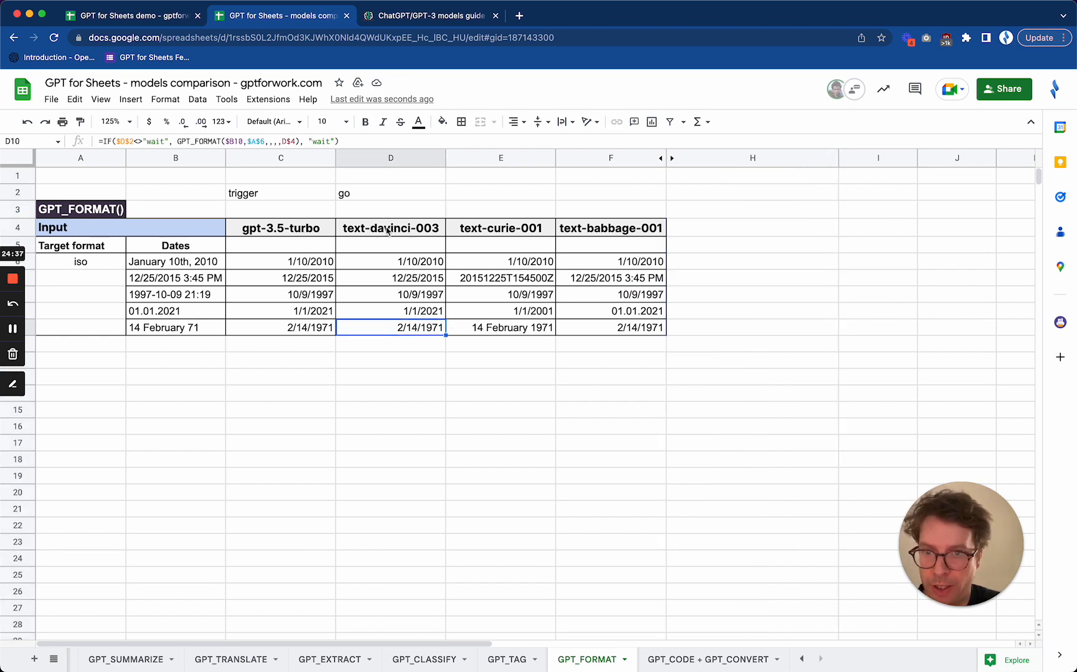
click(301, 264)
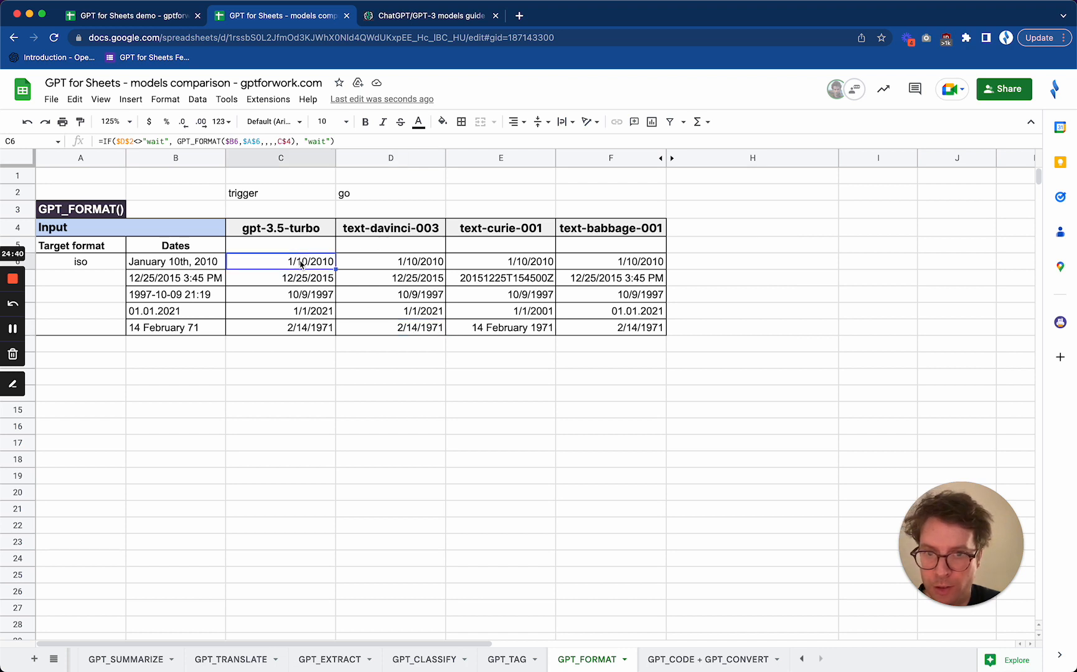
click(534, 267)
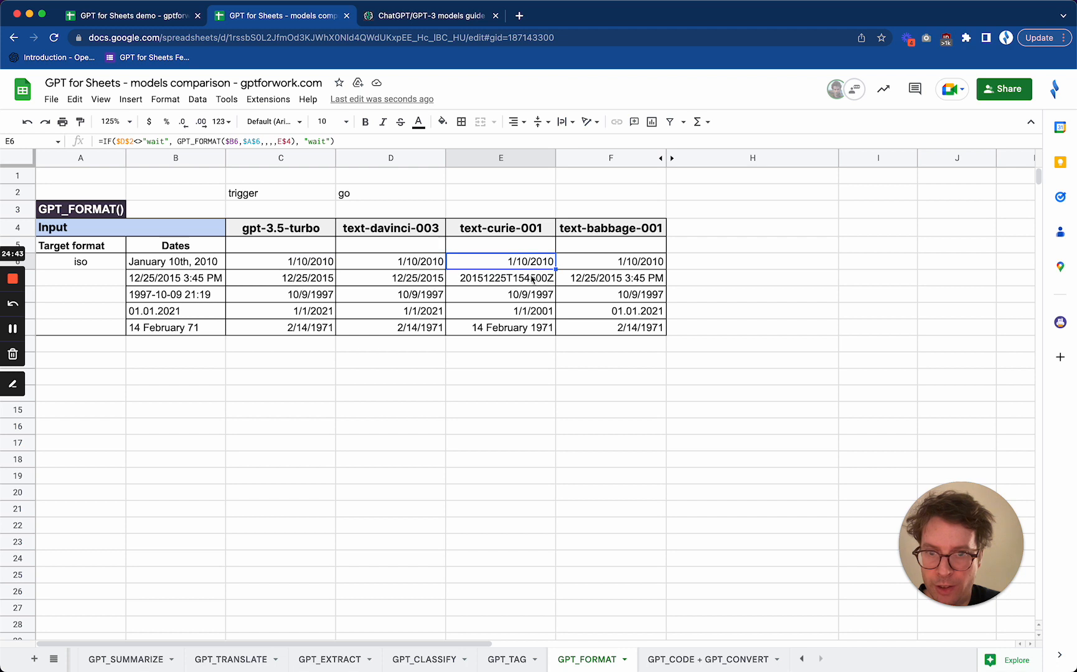
click(529, 280)
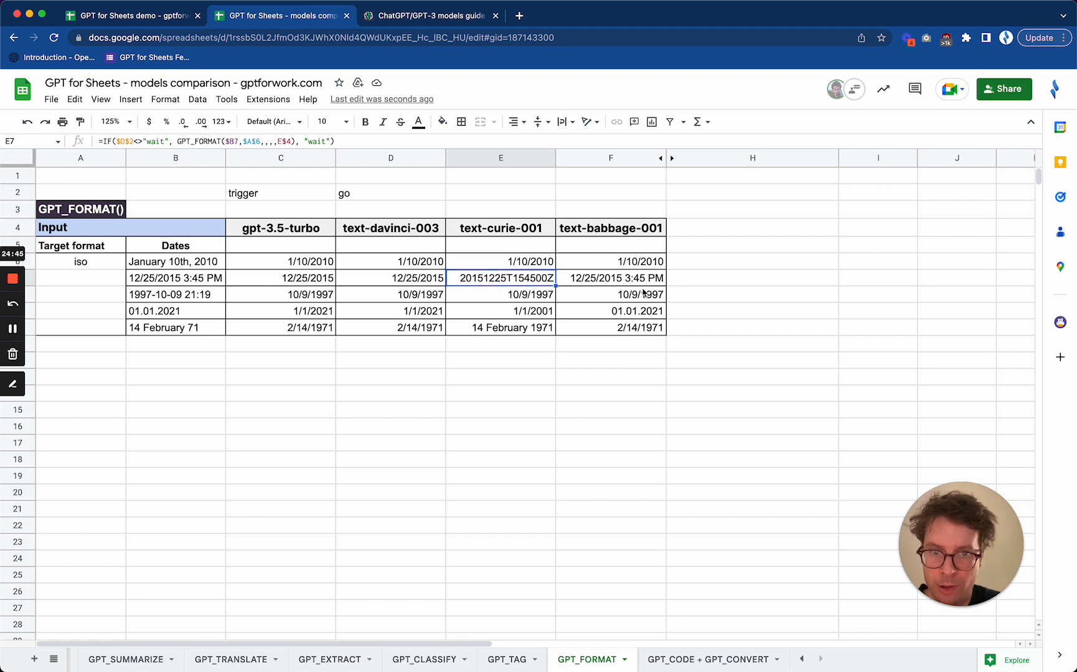
click(497, 328)
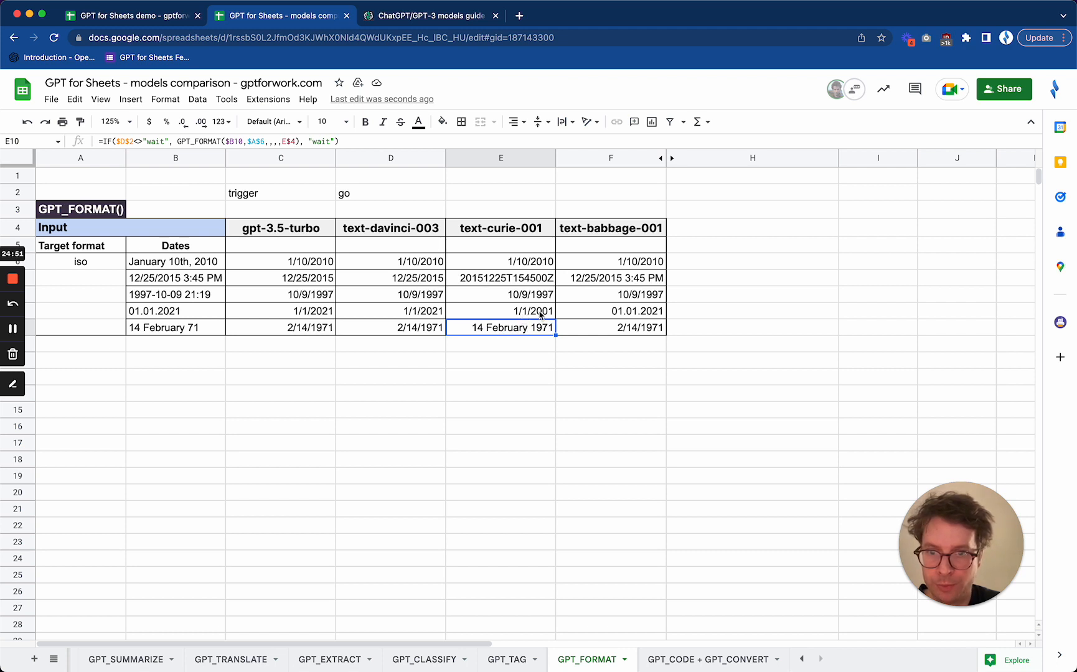
click(530, 281)
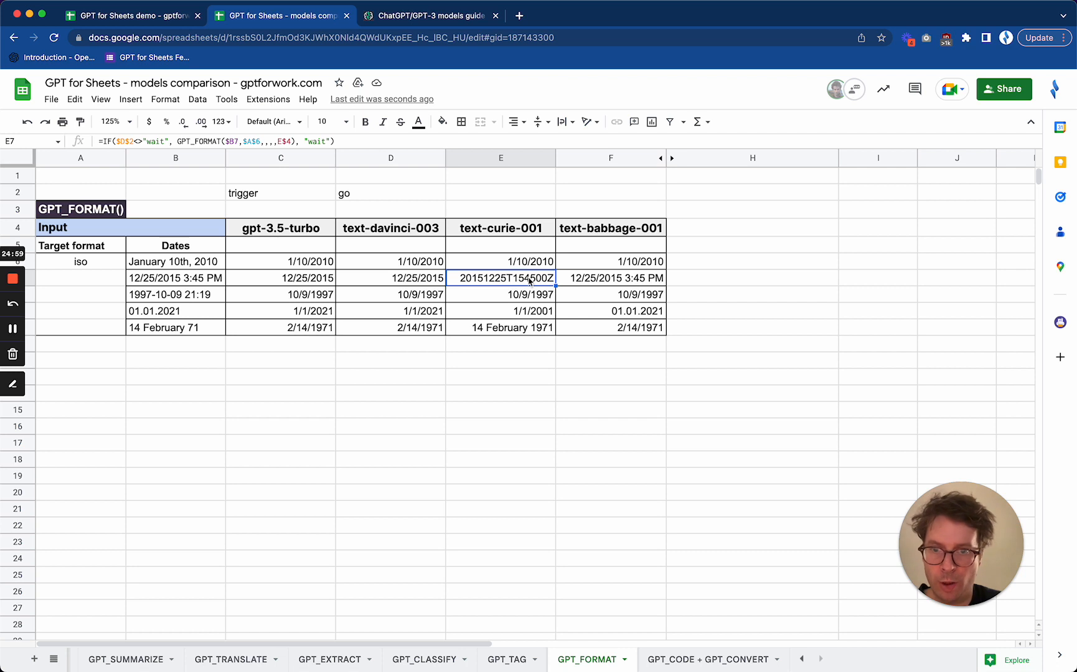
click(628, 332)
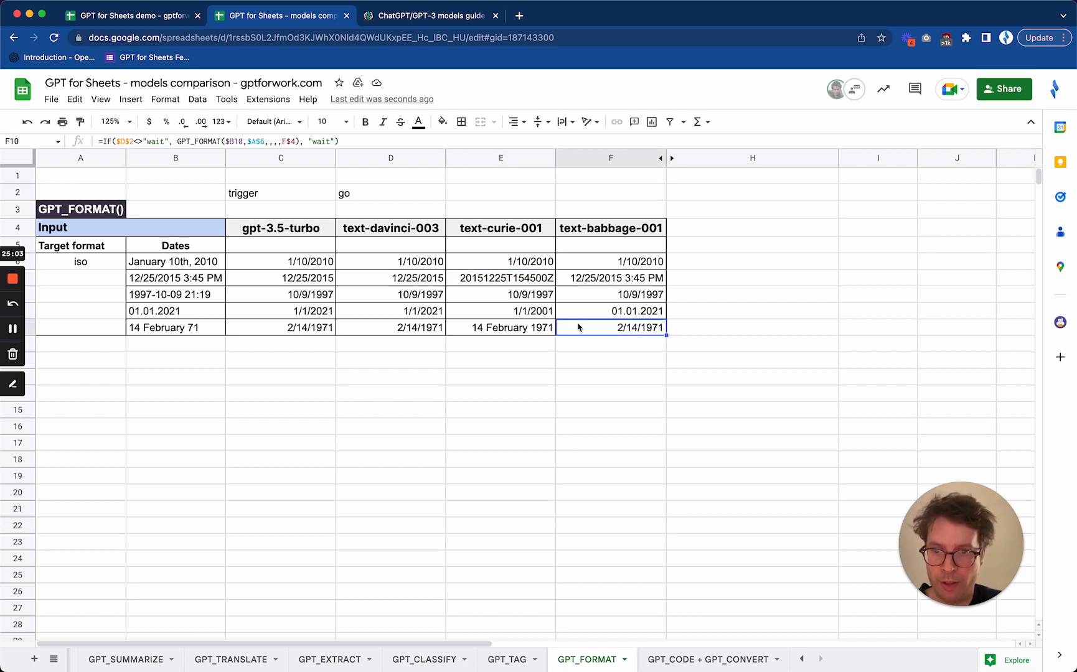
click(521, 329)
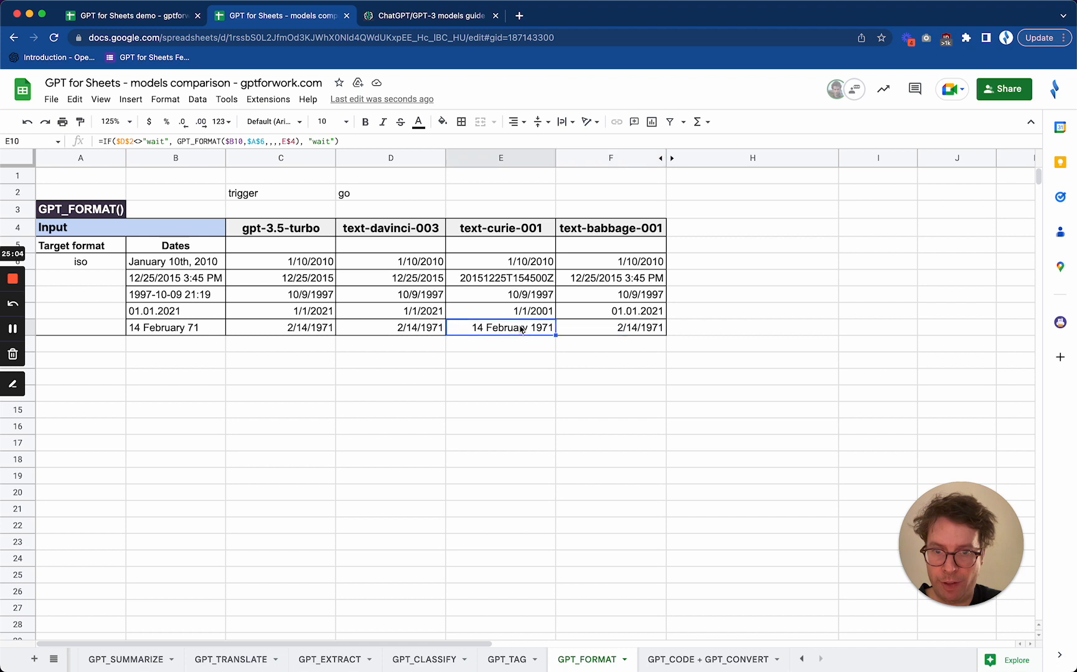
click(629, 316)
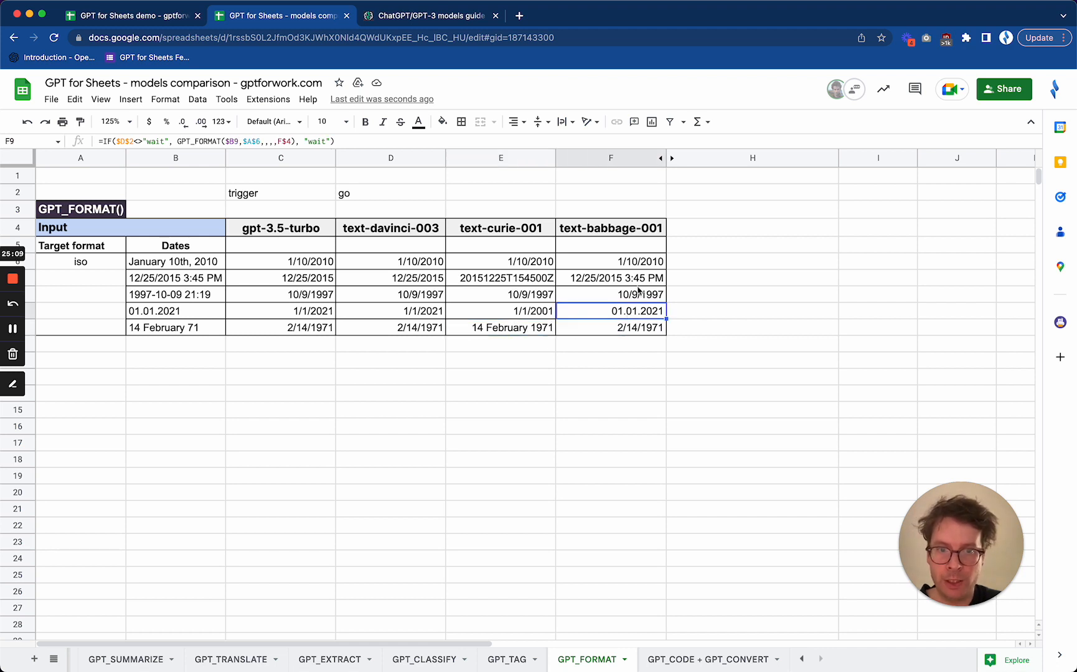
click(656, 279)
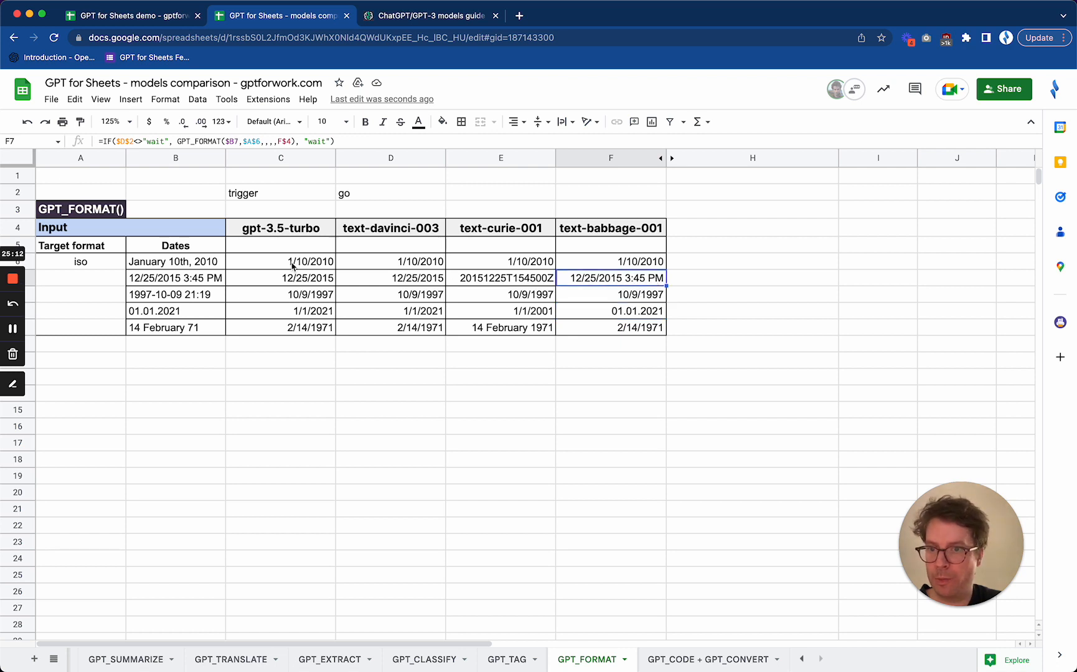
Apply the 2008-09-26 date format to the gpt-3.5-turbo and text-davinci-003 results in C6:D10
drag(293, 266, 421, 328)
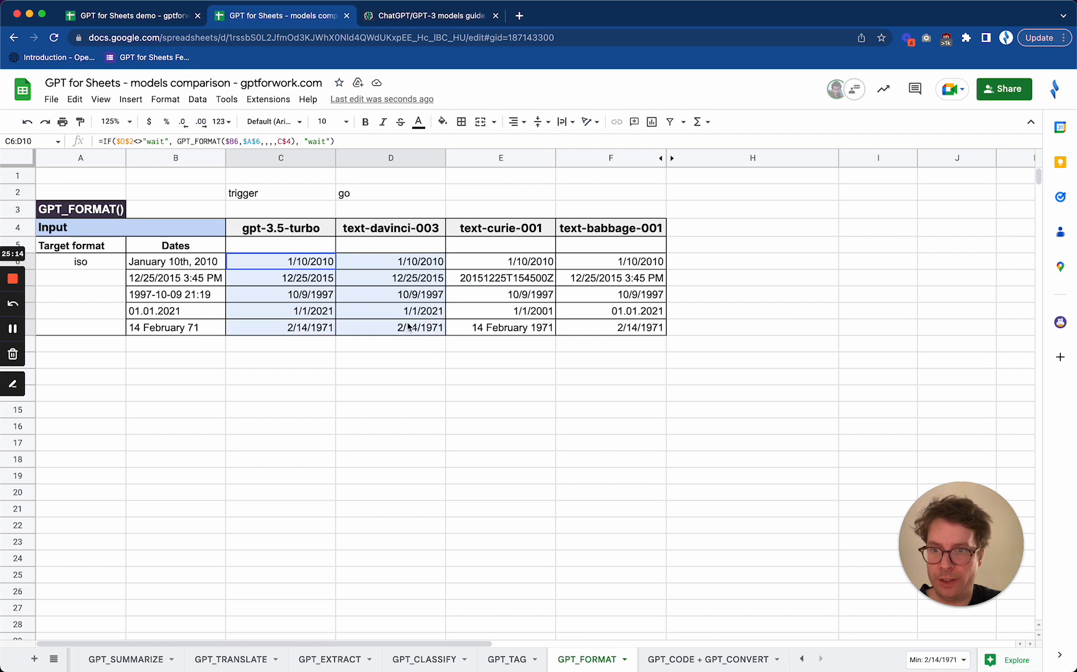
click(166, 100)
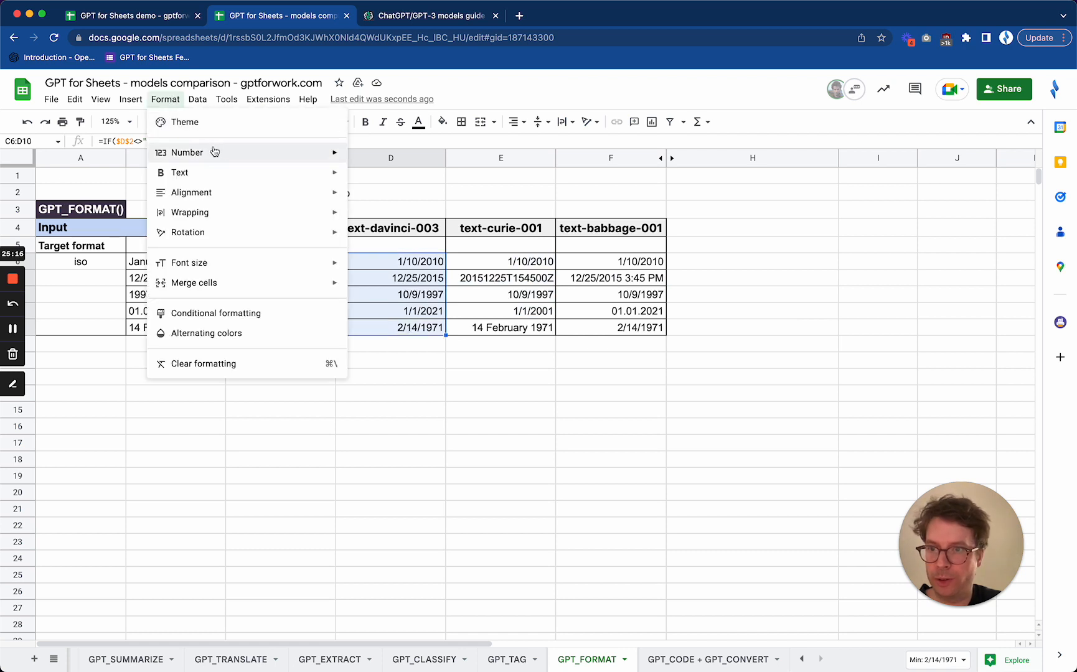
mouse_move(227, 155)
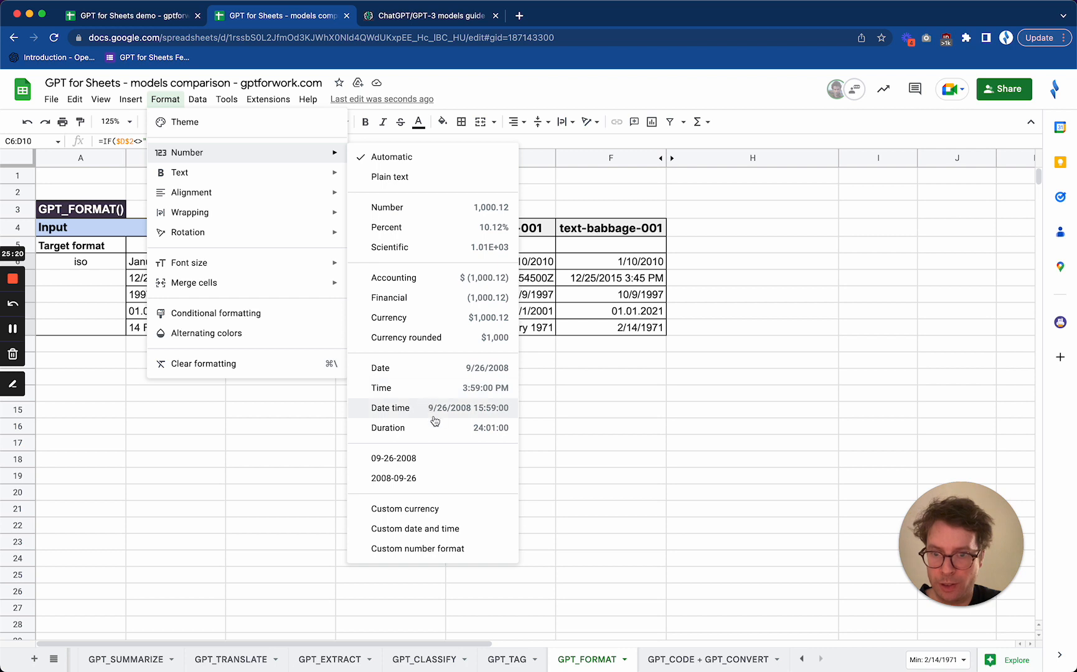
click(421, 479)
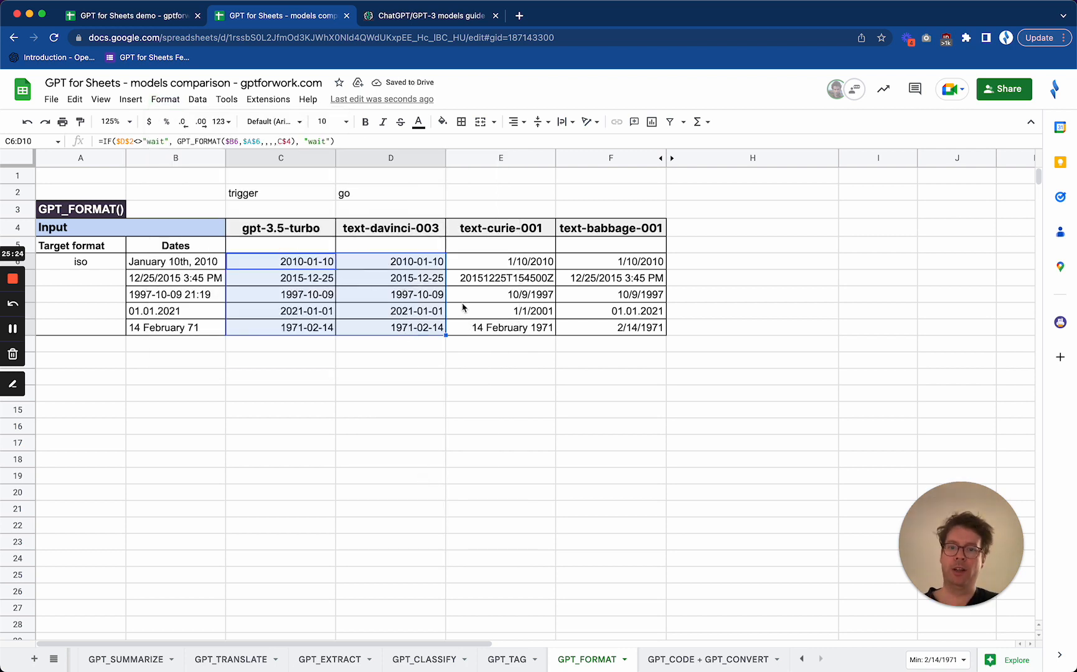
Apply the 2008-09-26 date format to the text-curie-001 and text-babbage-001 results in E6:F10
drag(513, 269, 620, 327)
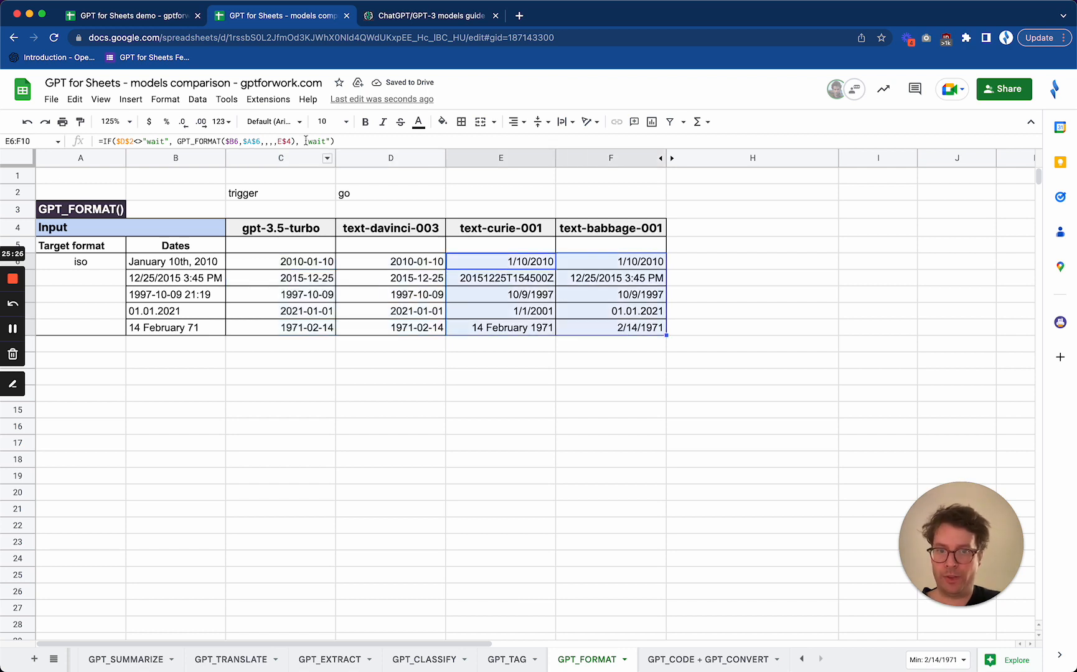
click(175, 105)
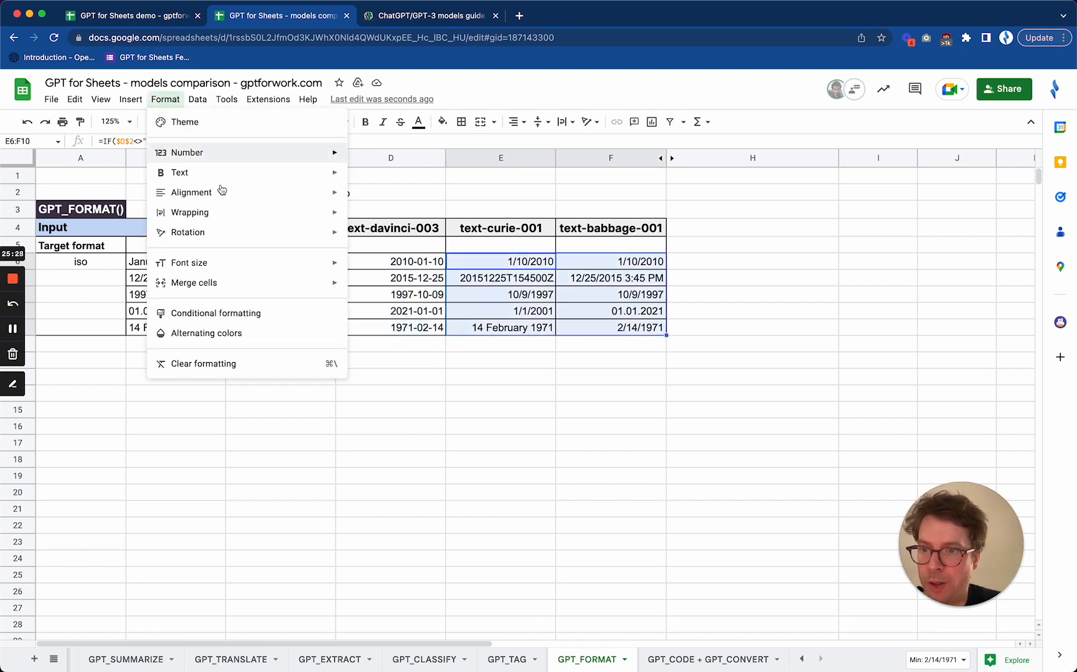
mouse_move(315, 160)
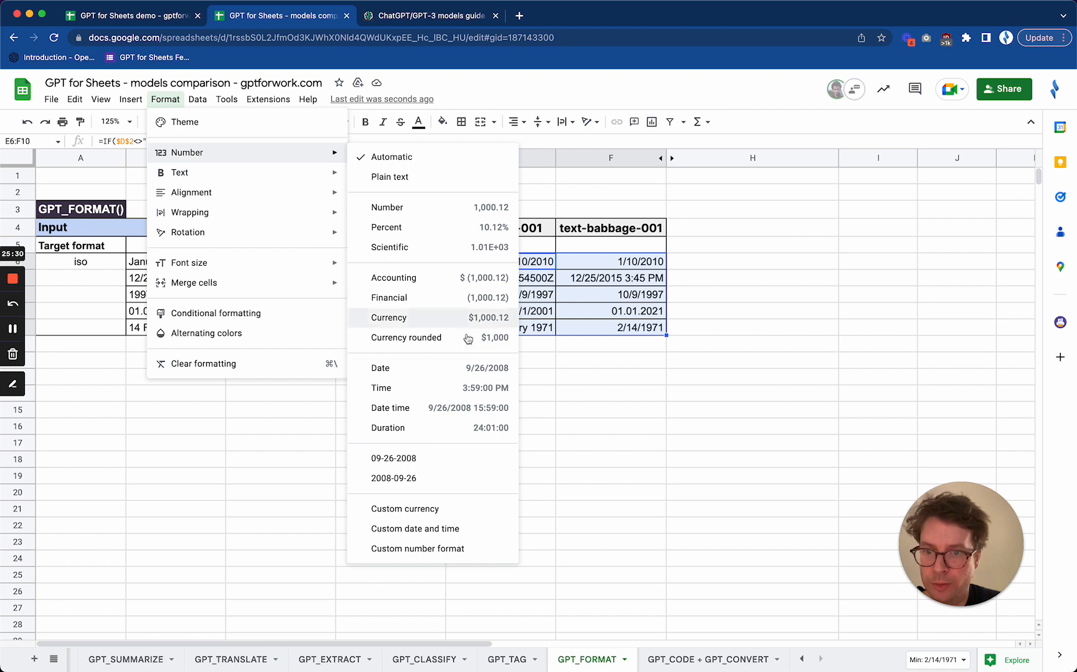
click(425, 477)
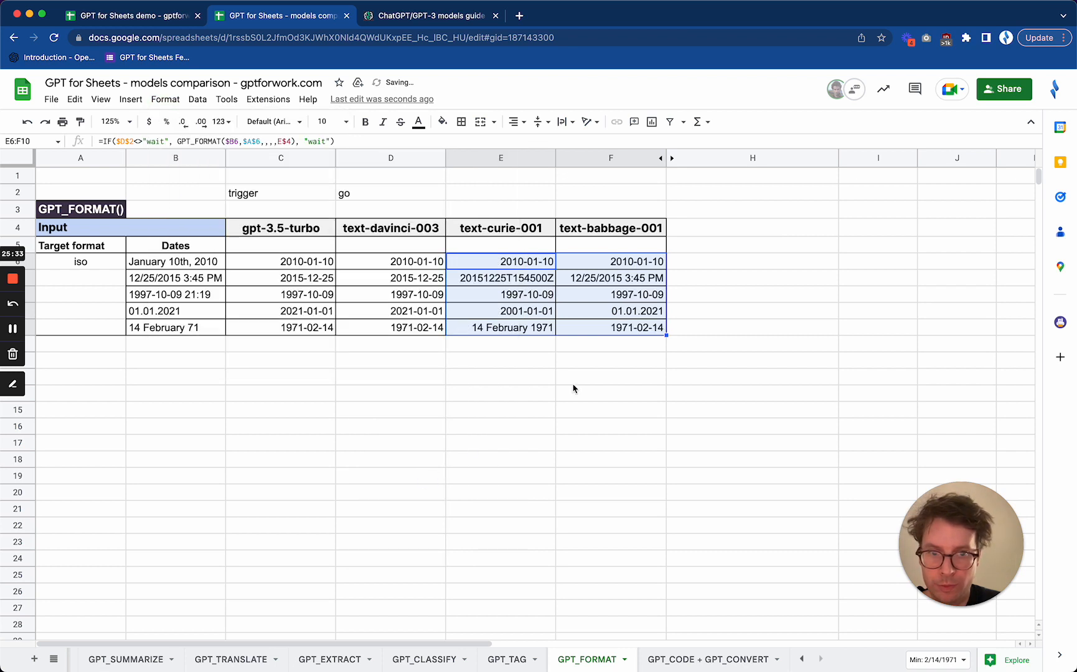
Inspect the text-curie-001 results in E10 and E7 and the text-babbage-001 results in F7 and F9 against the gpt-3.5-turbo column
click(524, 330)
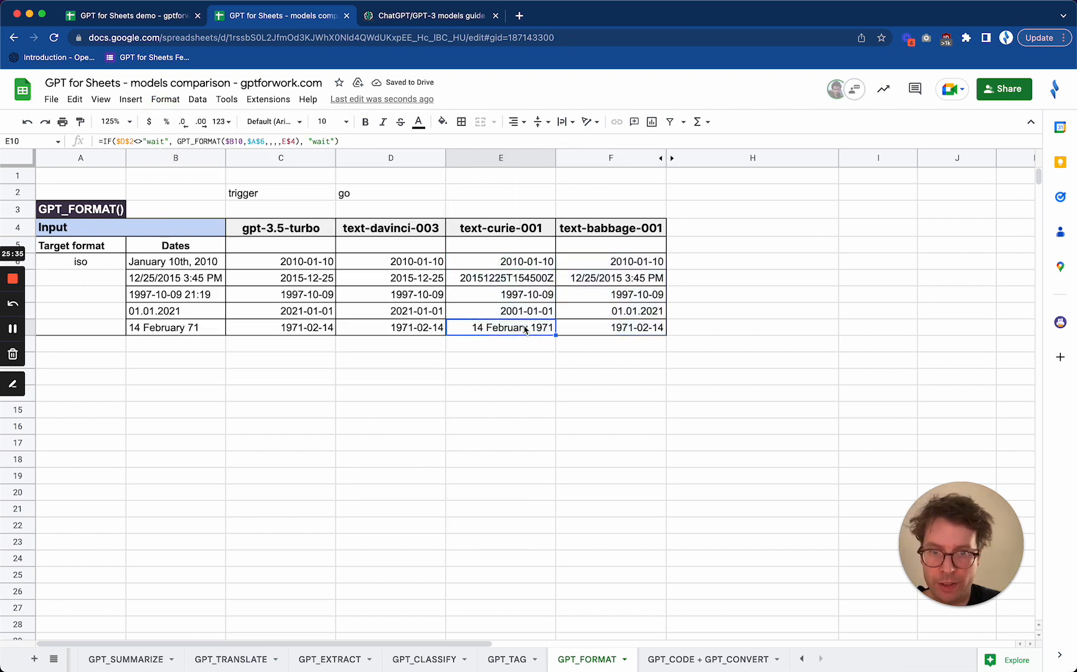
click(533, 279)
click(596, 280)
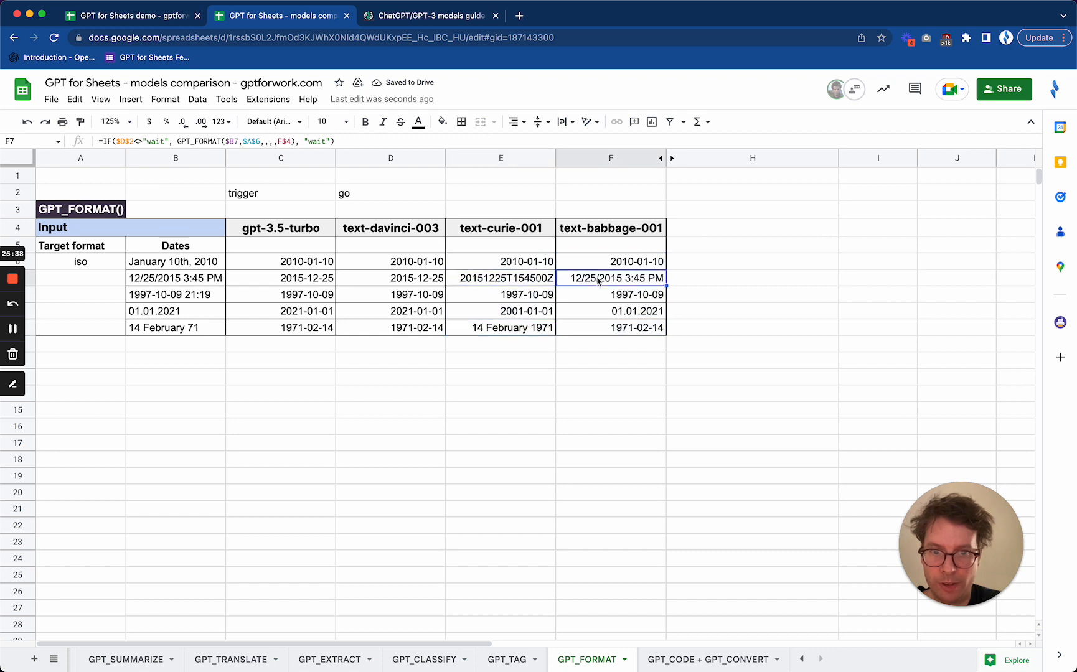
click(633, 315)
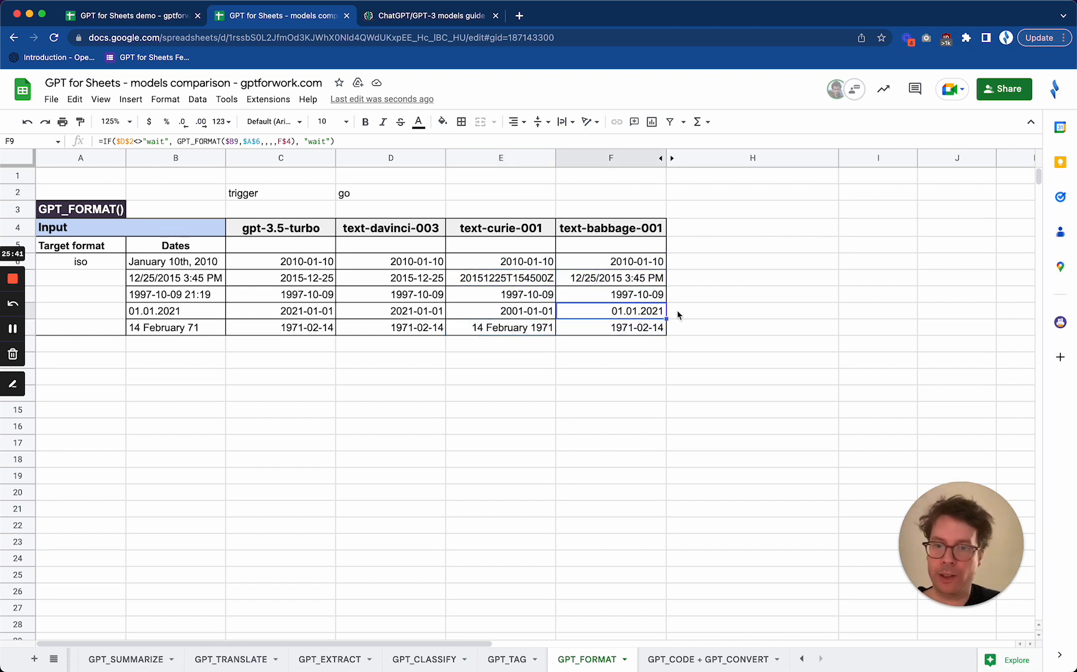
click(303, 234)
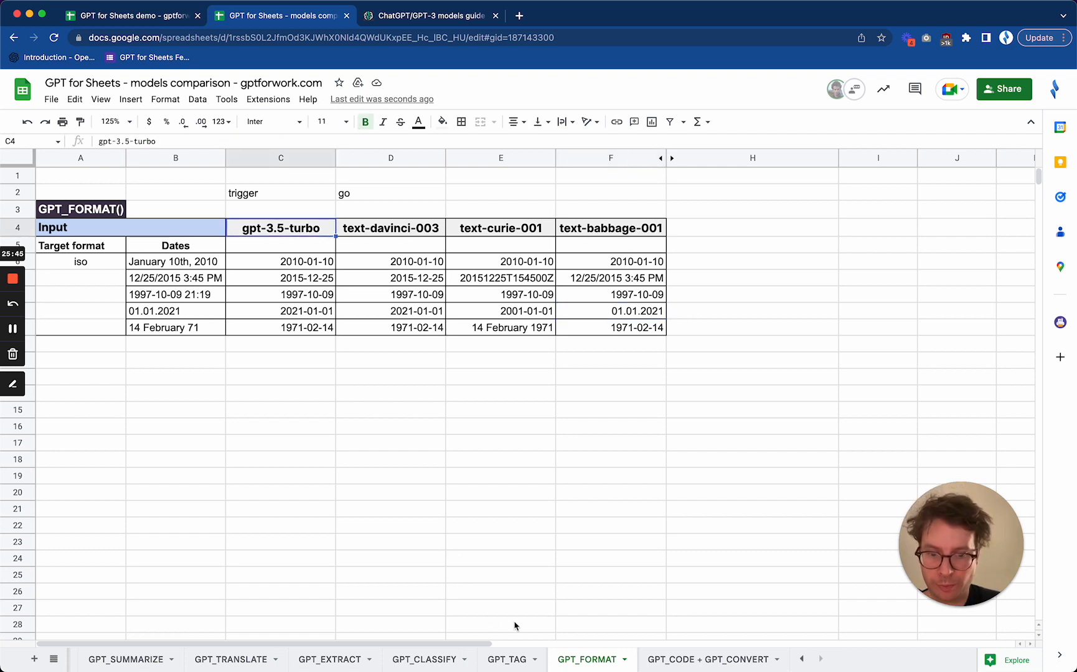
Run the GPT_CODE formulas on the GPT_CODE + GPT_CONVERT sheet by setting the trigger in D2 to go
click(690, 658)
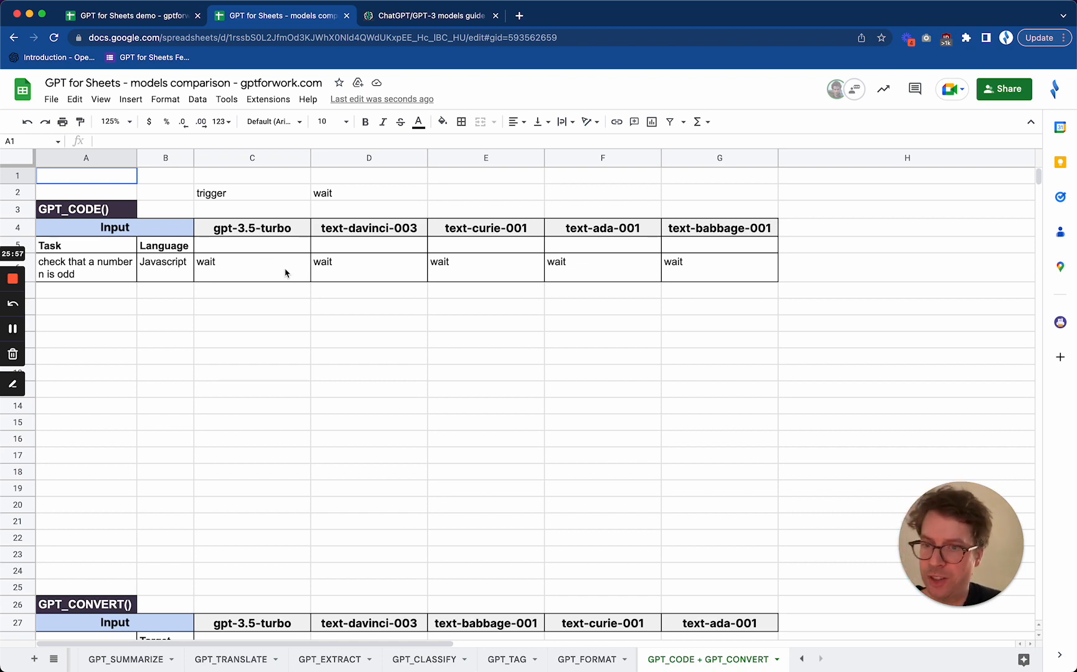
click(377, 198)
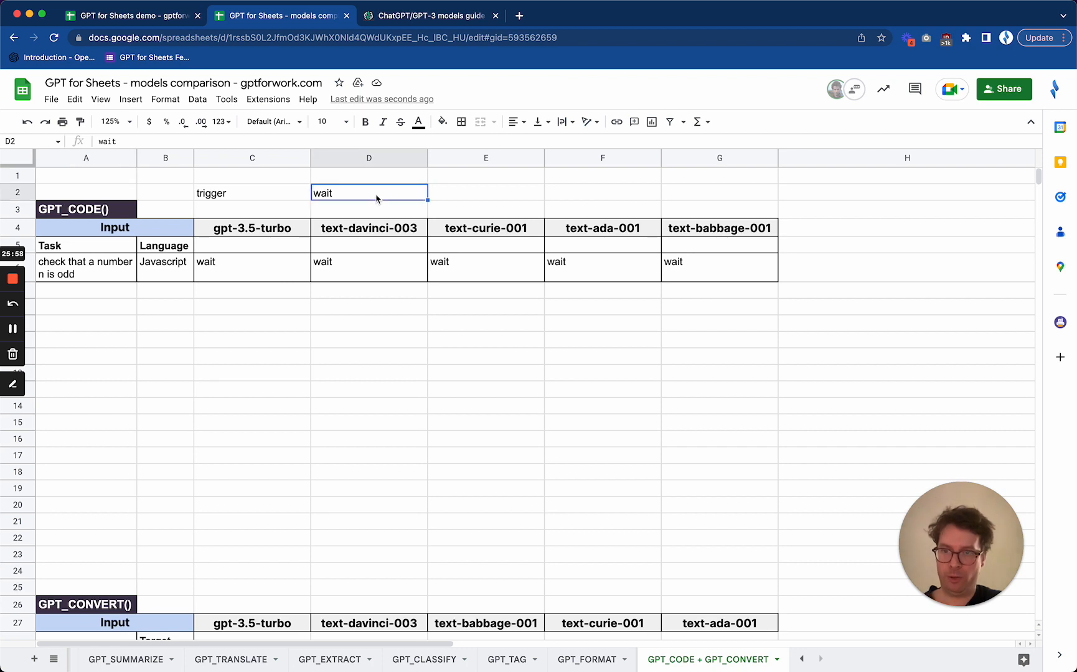
click(89, 272)
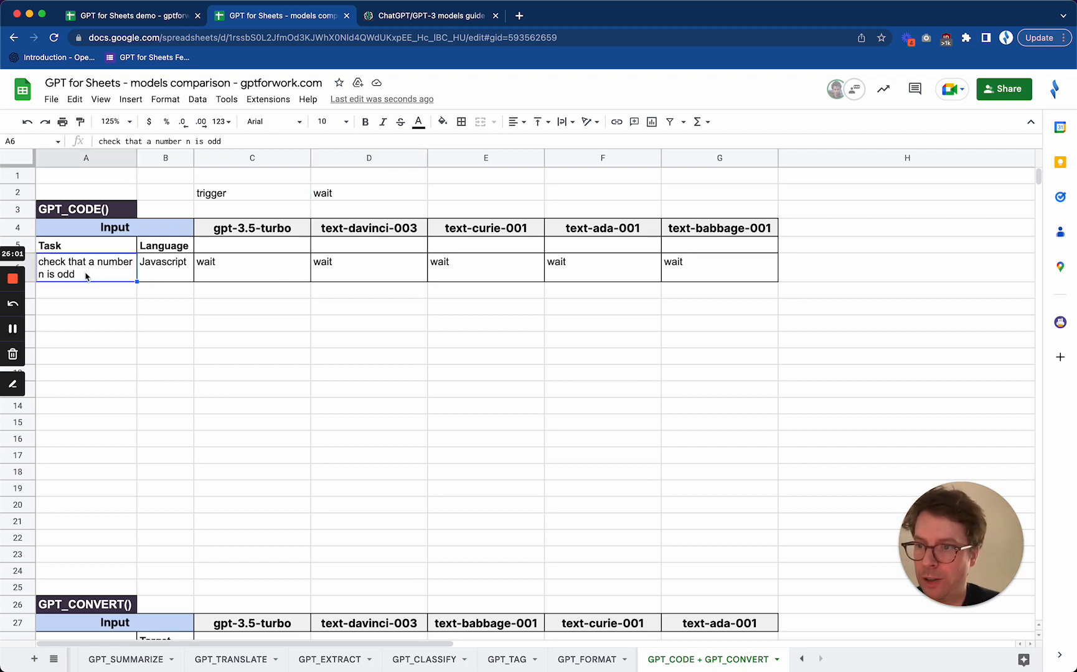
click(370, 197)
text(go)
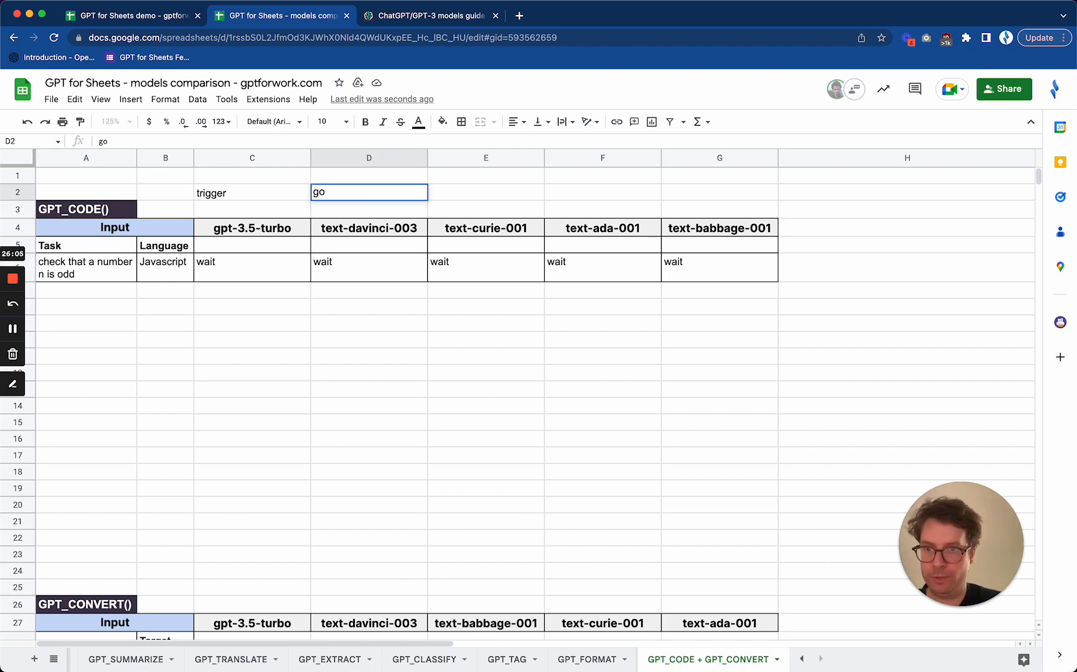
key(Return)
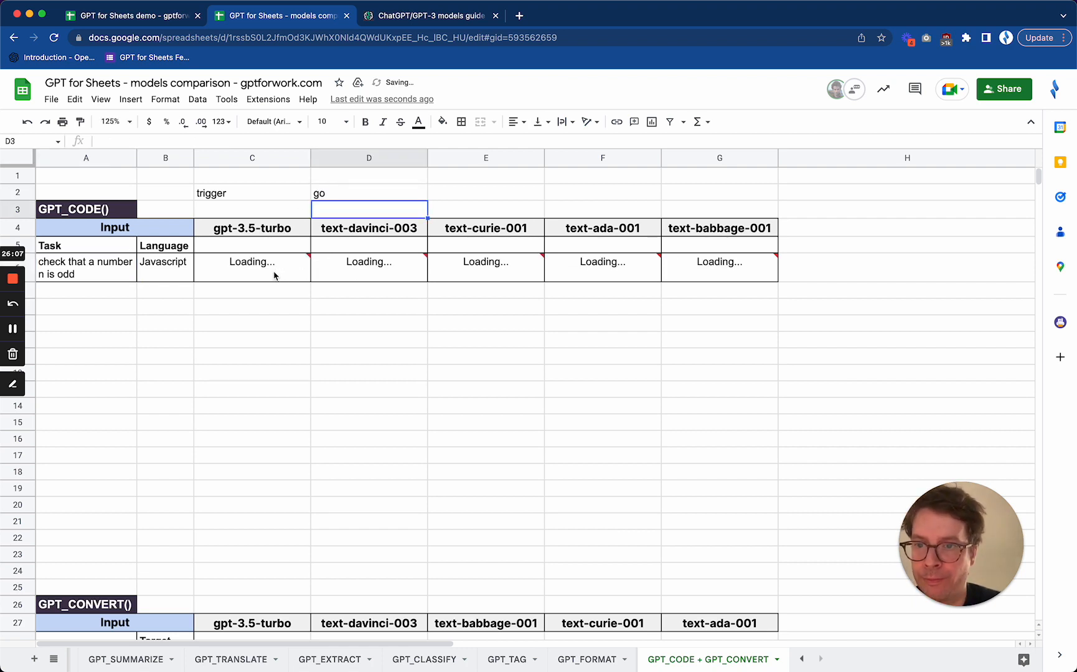
Compare the Javascript odd-number check written by each of the five models in C6:G6
click(386, 390)
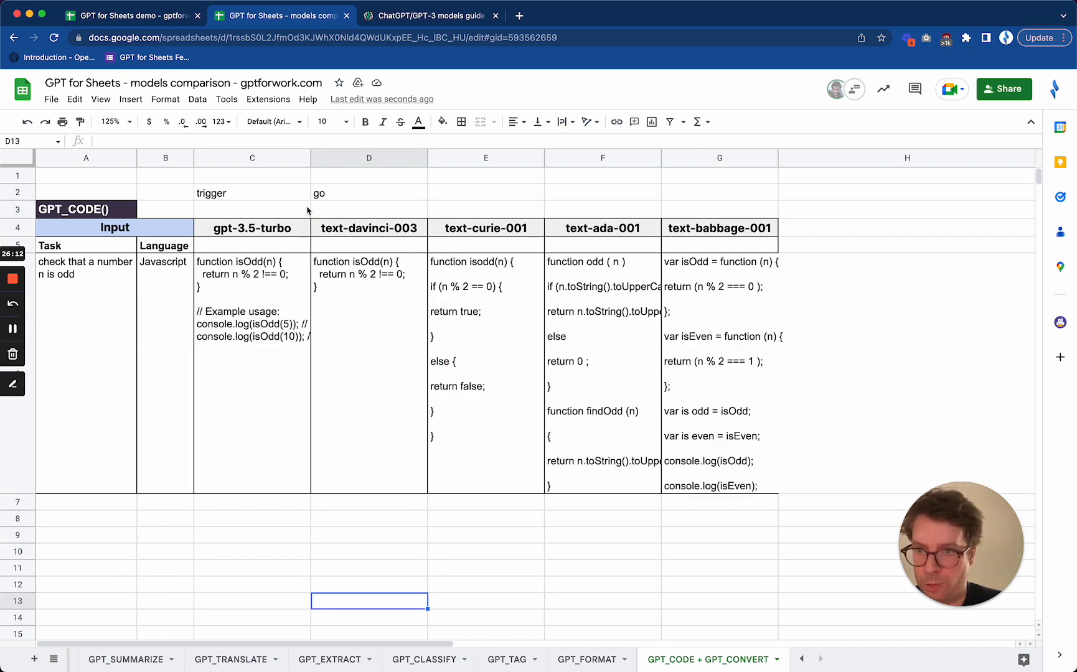
click(283, 302)
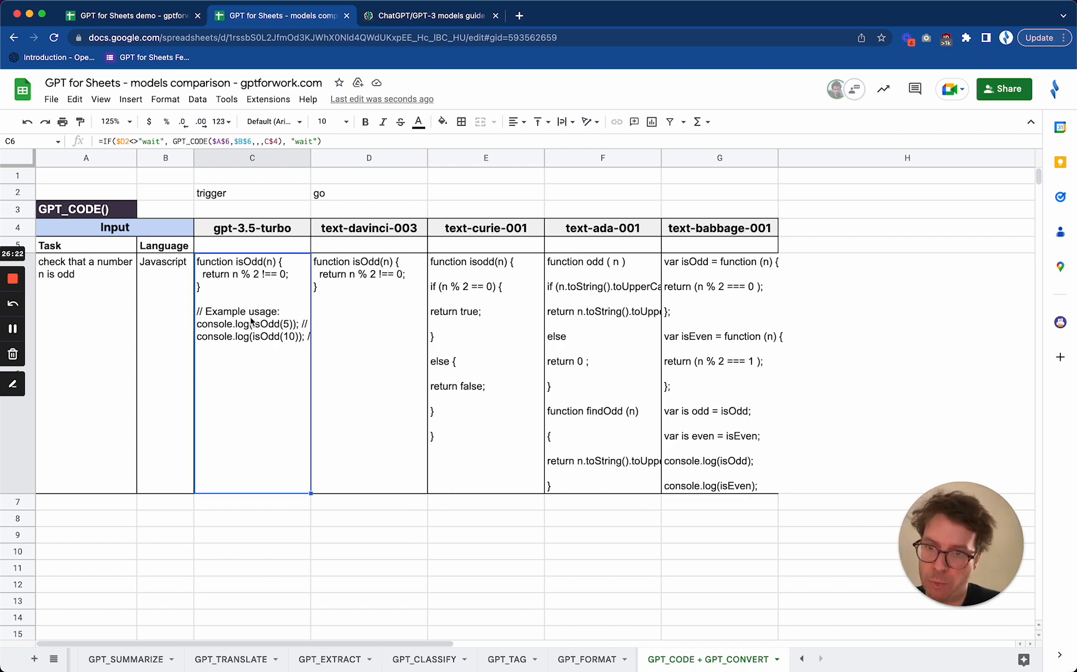
click(382, 334)
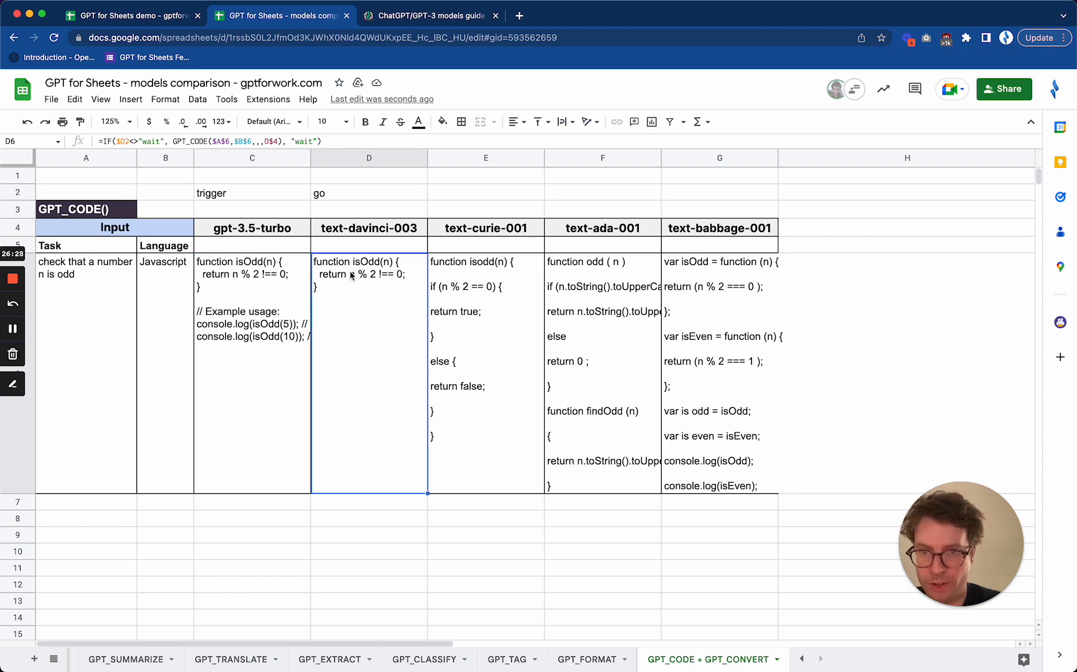
click(512, 332)
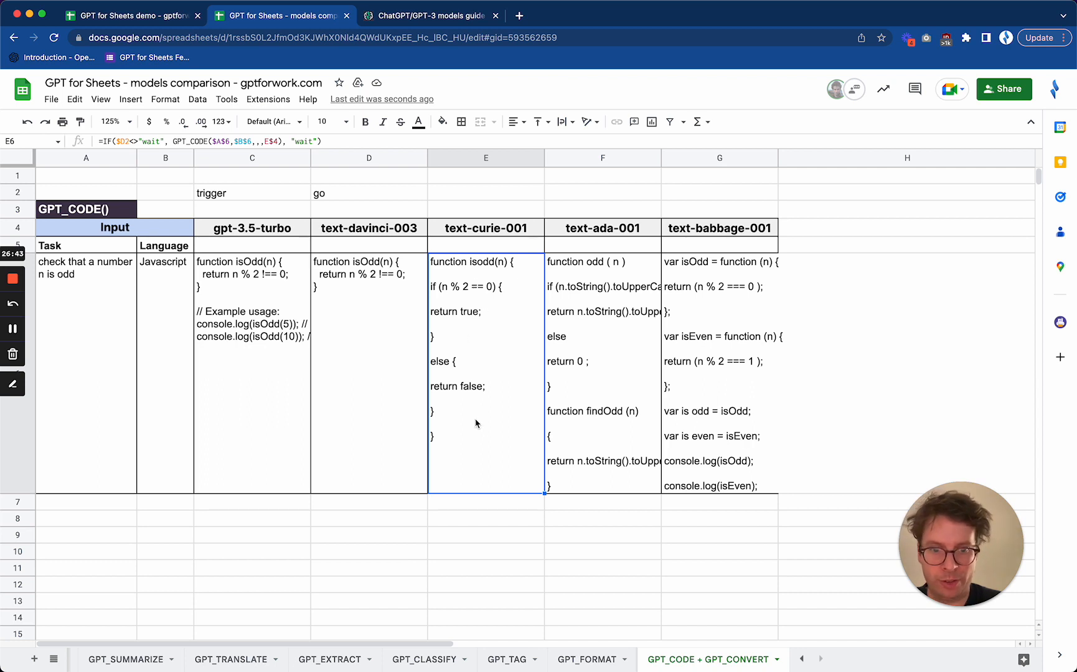
click(616, 381)
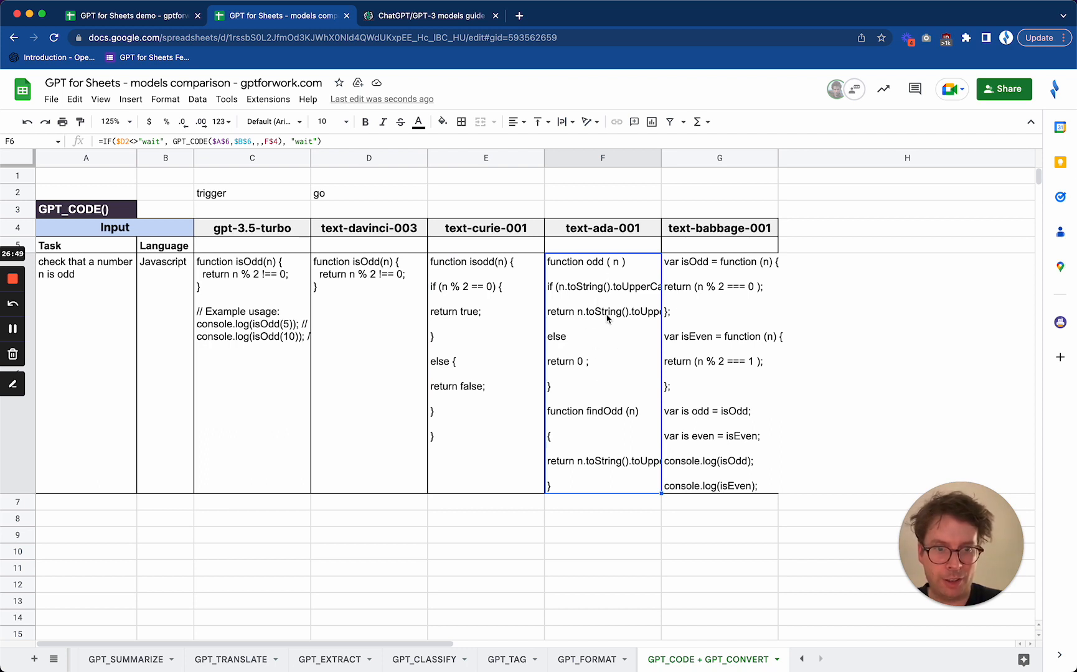
click(687, 312)
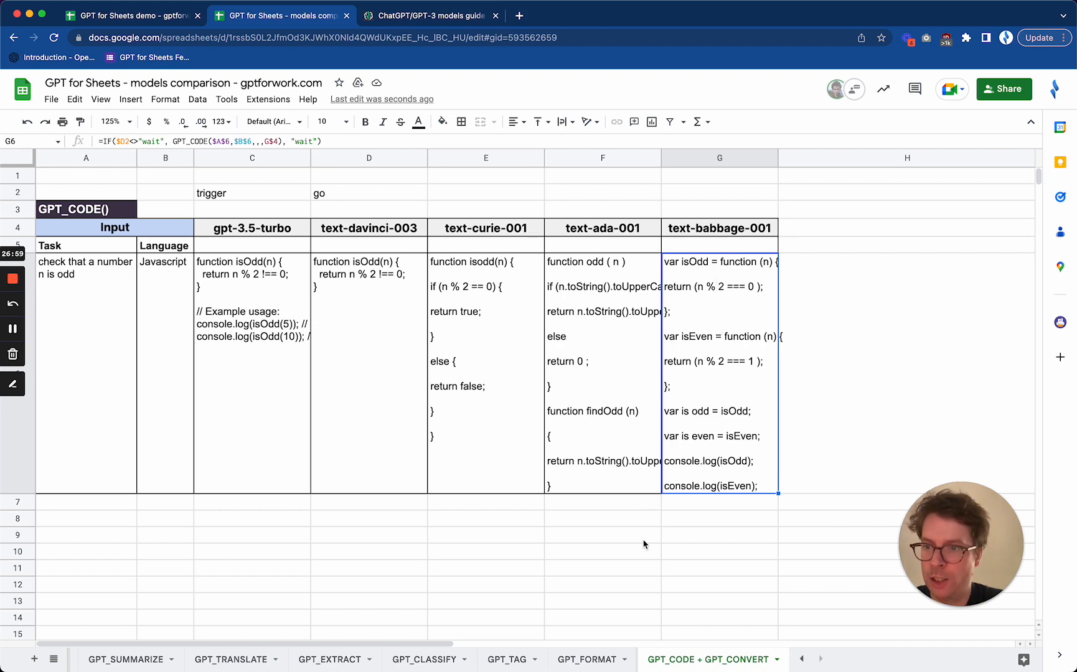
Check the gpt-3.5-turbo result of the GPT_CONVERT table and reset the trigger in D2 to wait
scroll(644, 545, down, 10)
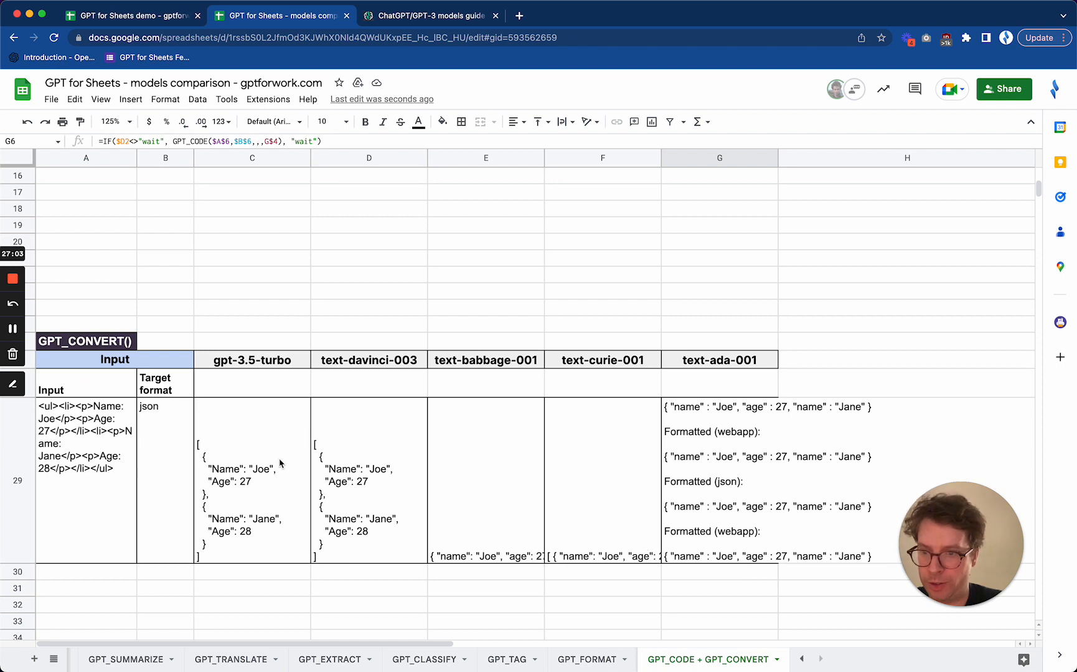
click(250, 470)
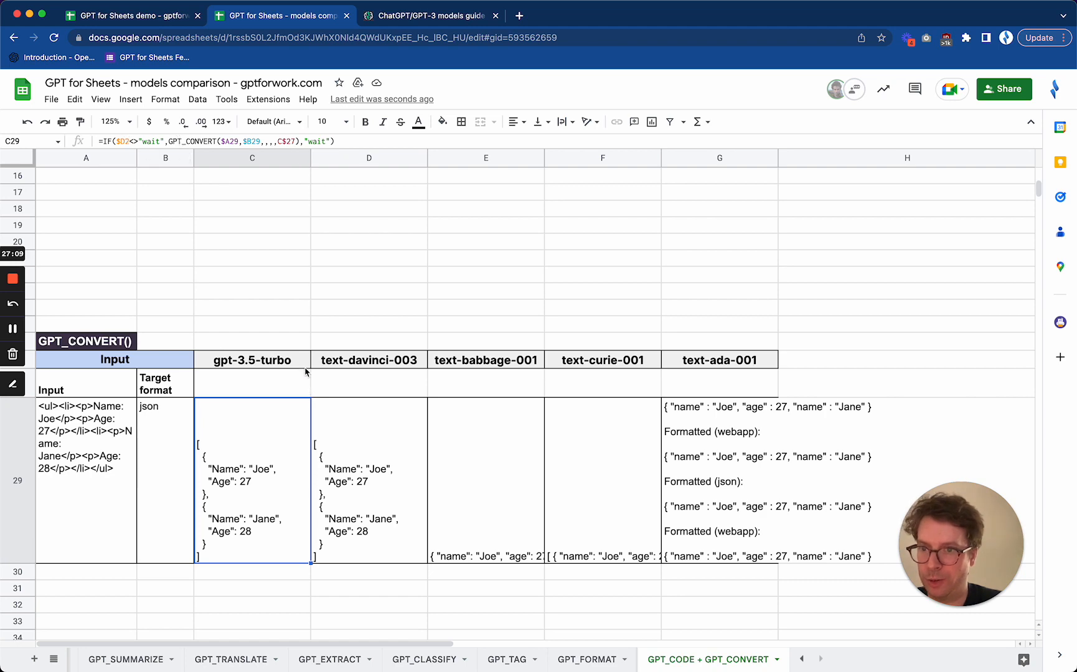
scroll(279, 271, up, 10)
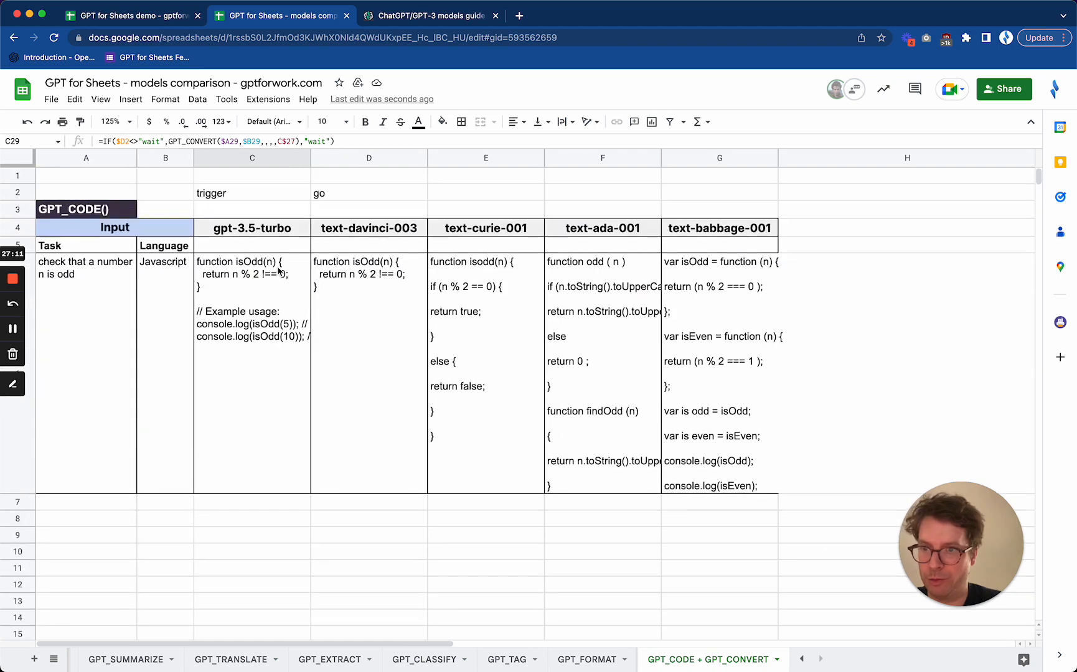
click(351, 194)
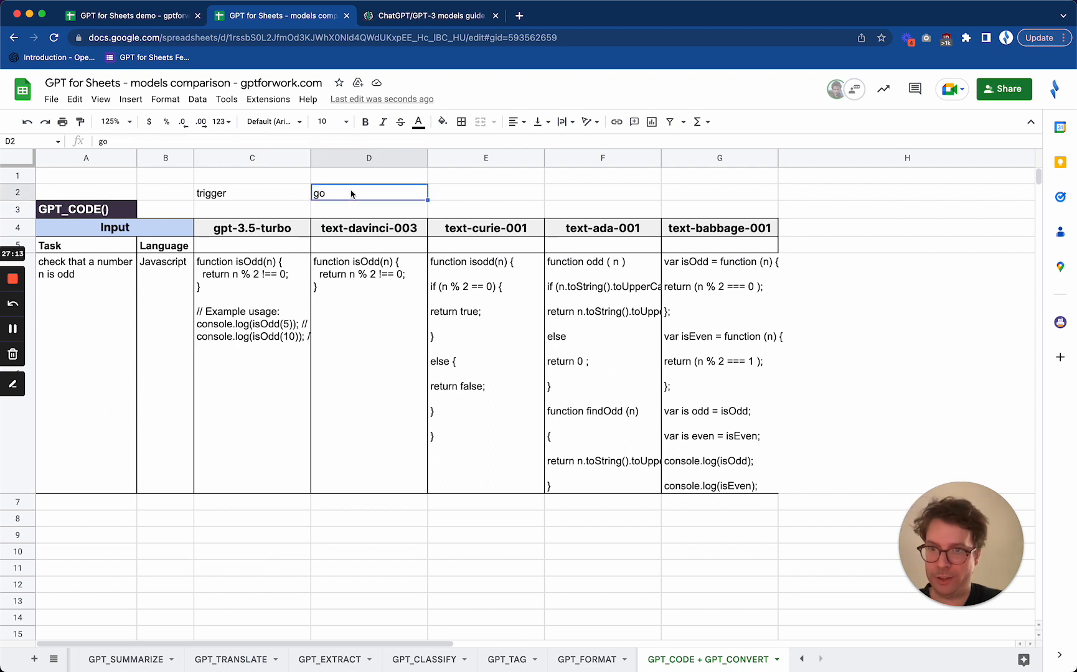
text(wait)
key(Return)
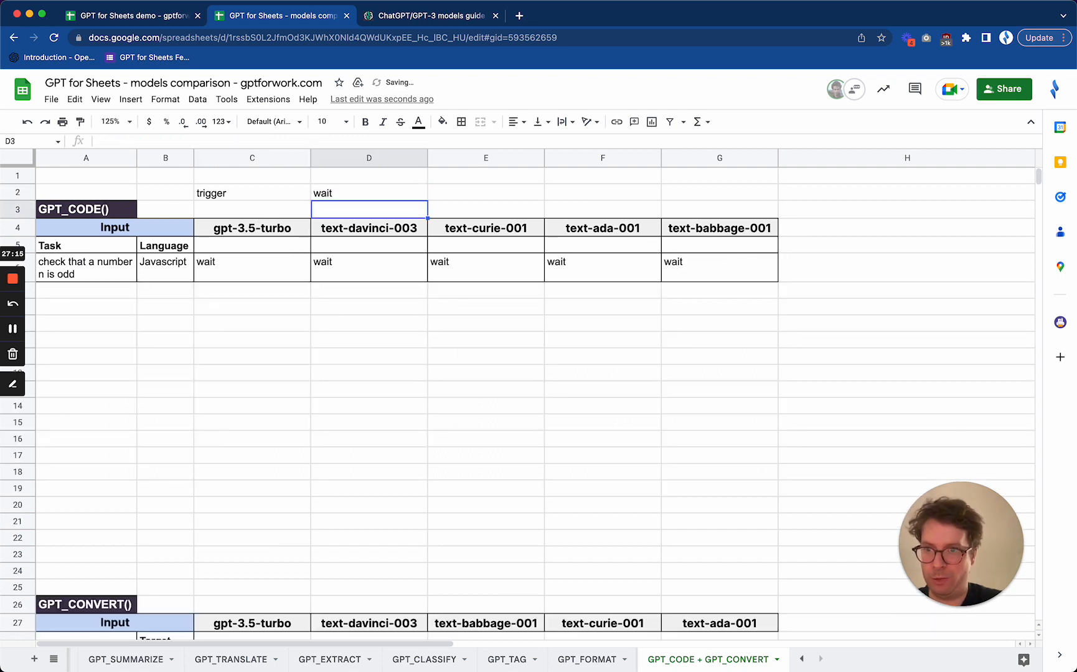
Set the trigger in D2 to go again to rerun the GPT_CONVERT formulas in row 29
click(391, 199)
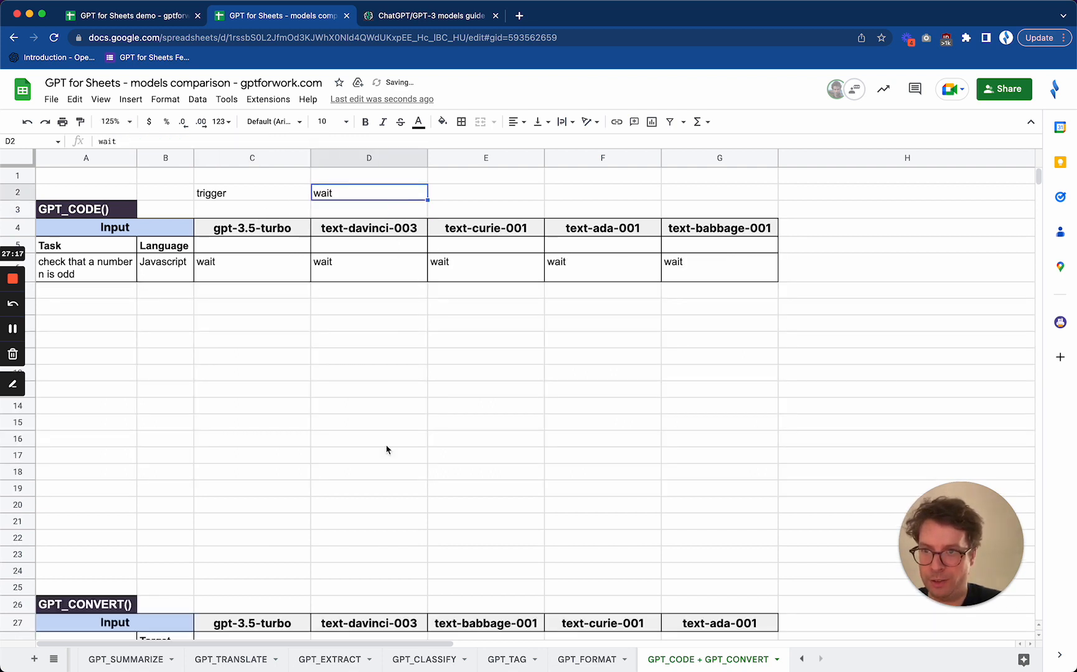
scroll(389, 486, down, 3)
scroll(396, 543, down, 4)
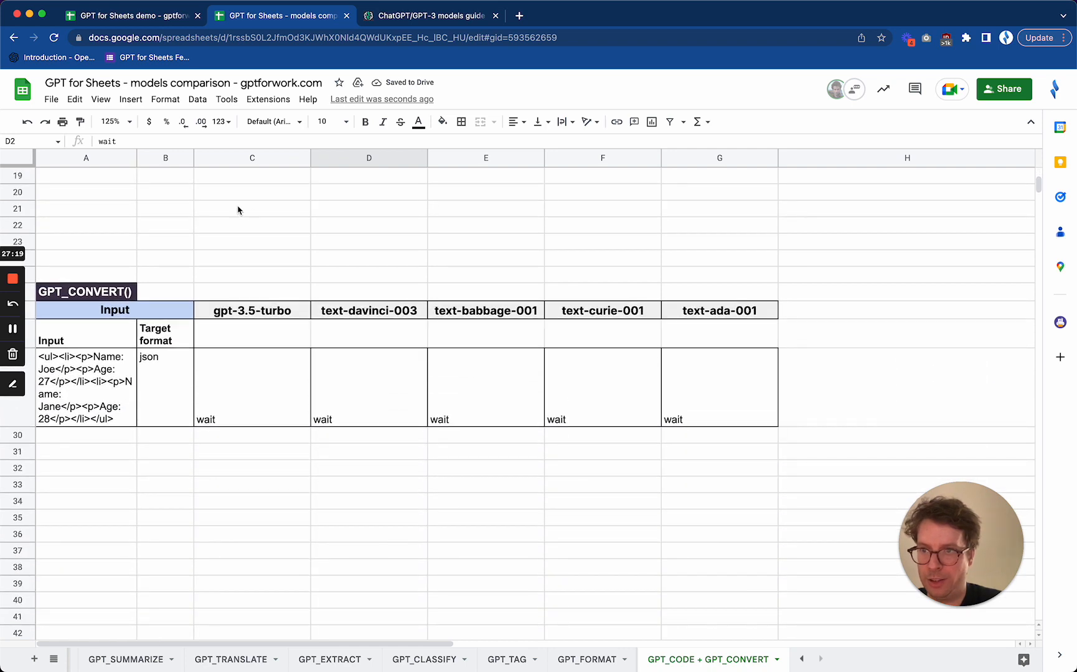
click(128, 141)
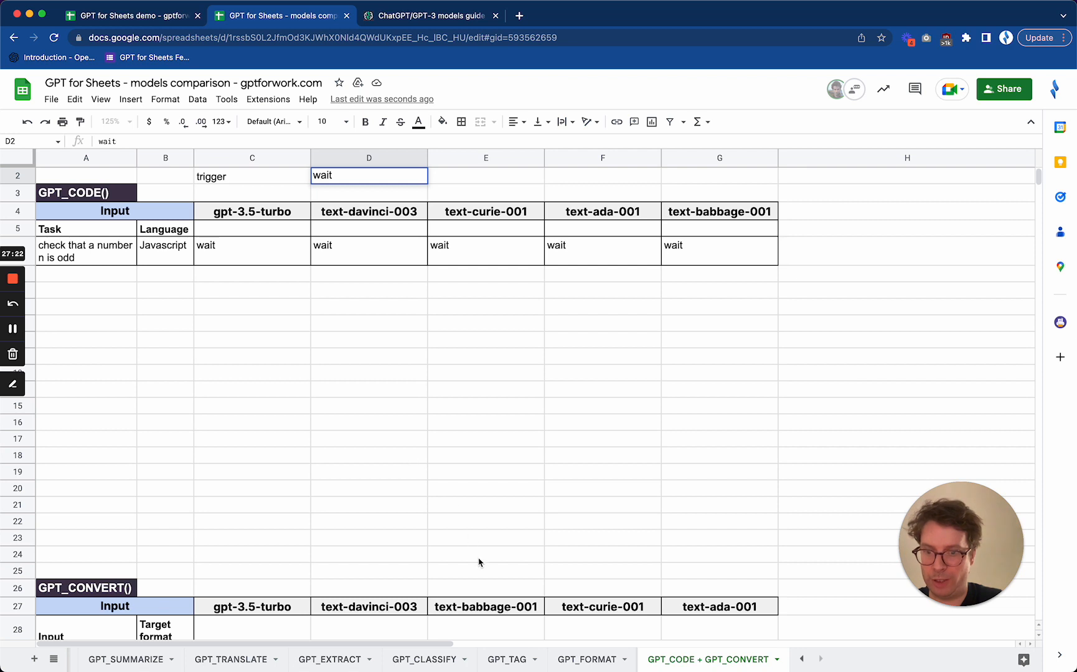
scroll(465, 540, down, 4)
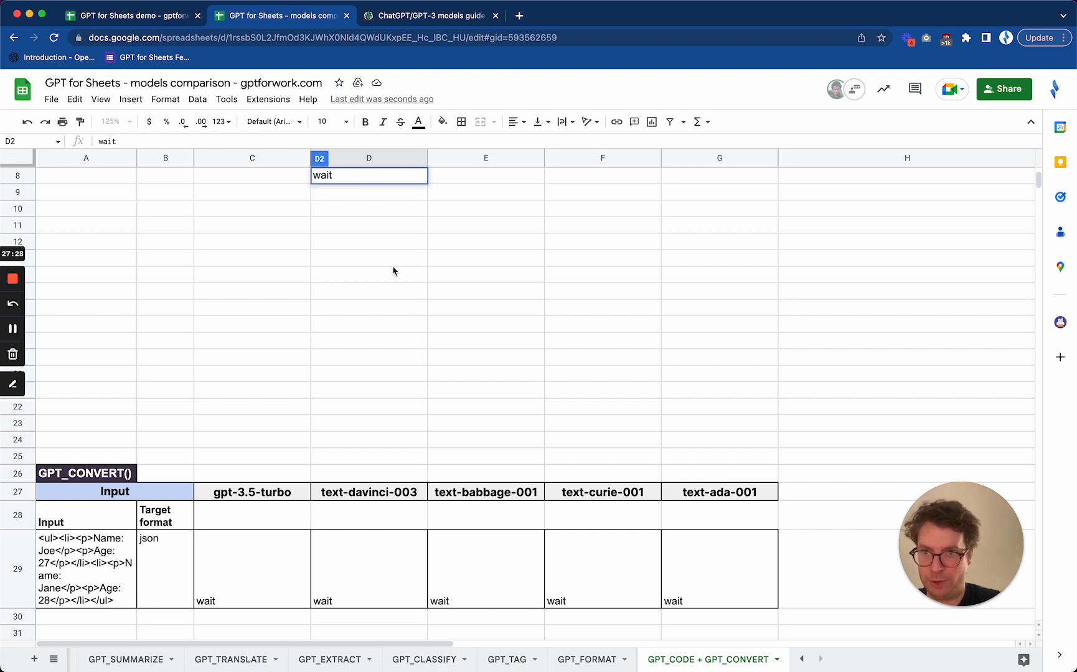
scroll(393, 271, down, 8)
key(BackSpace)
key(BackSpace)
key(BackSpace)
key(BackSpace)
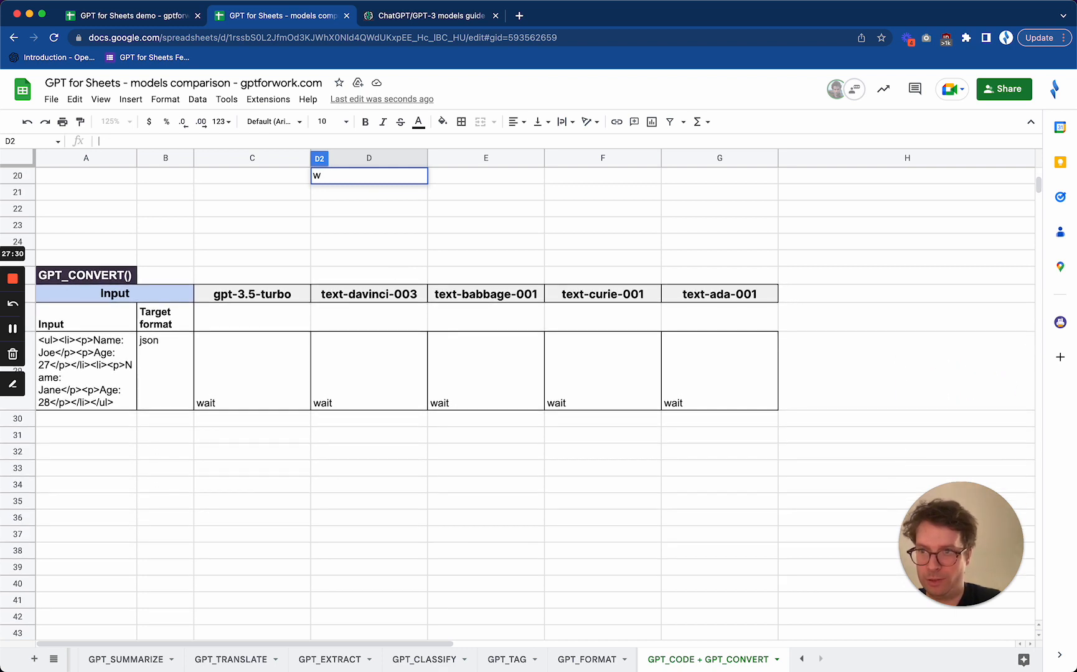
text(go)
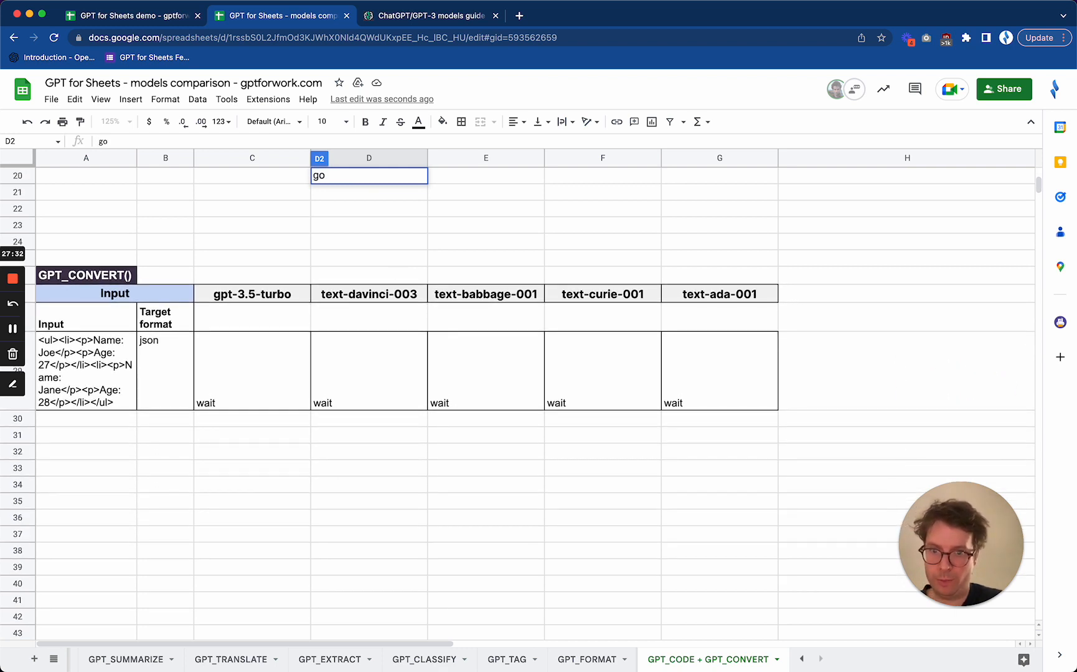
key(Return)
scroll(377, 370, down, 7)
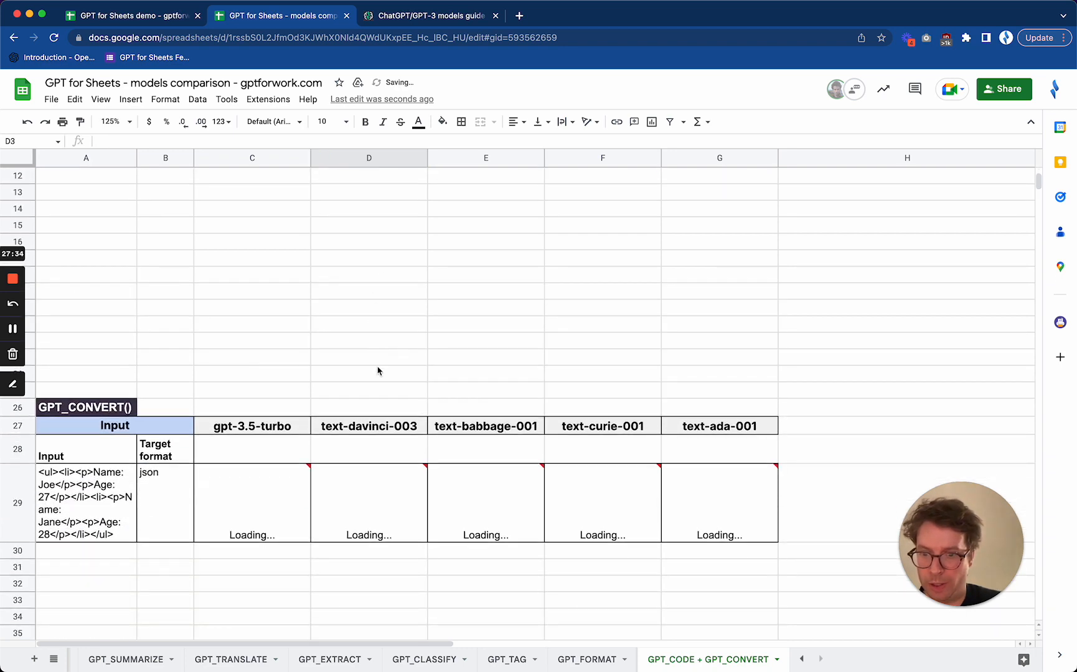
scroll(377, 370, down, 3)
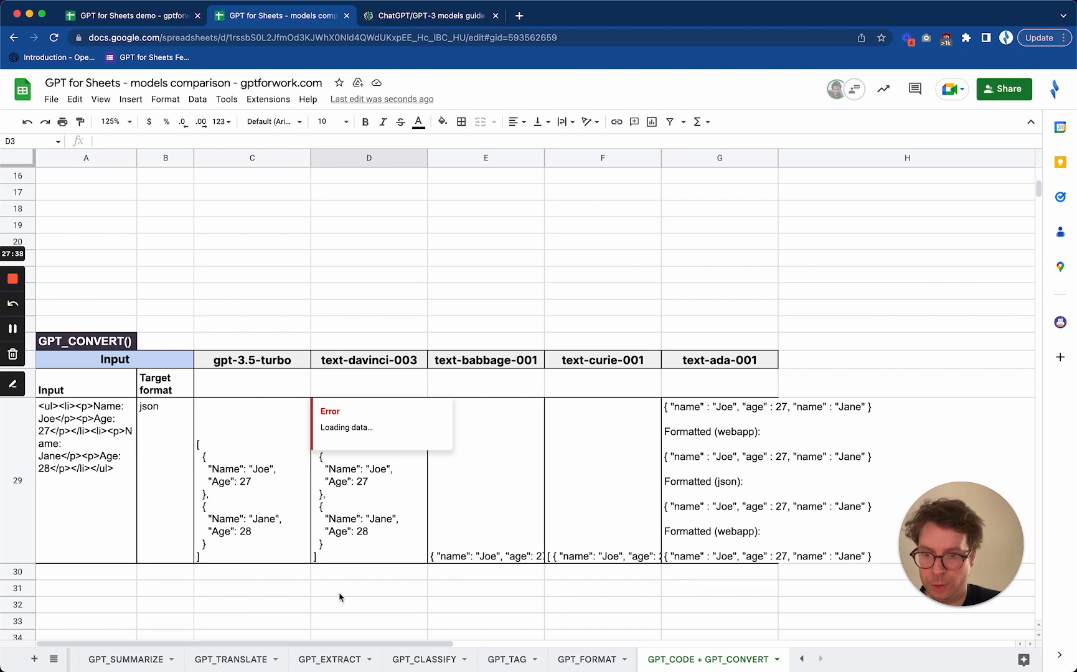
Compare the HTML input and json target format in row 29 with the gpt-3.5-turbo and text-davinci-003 conversions
click(204, 601)
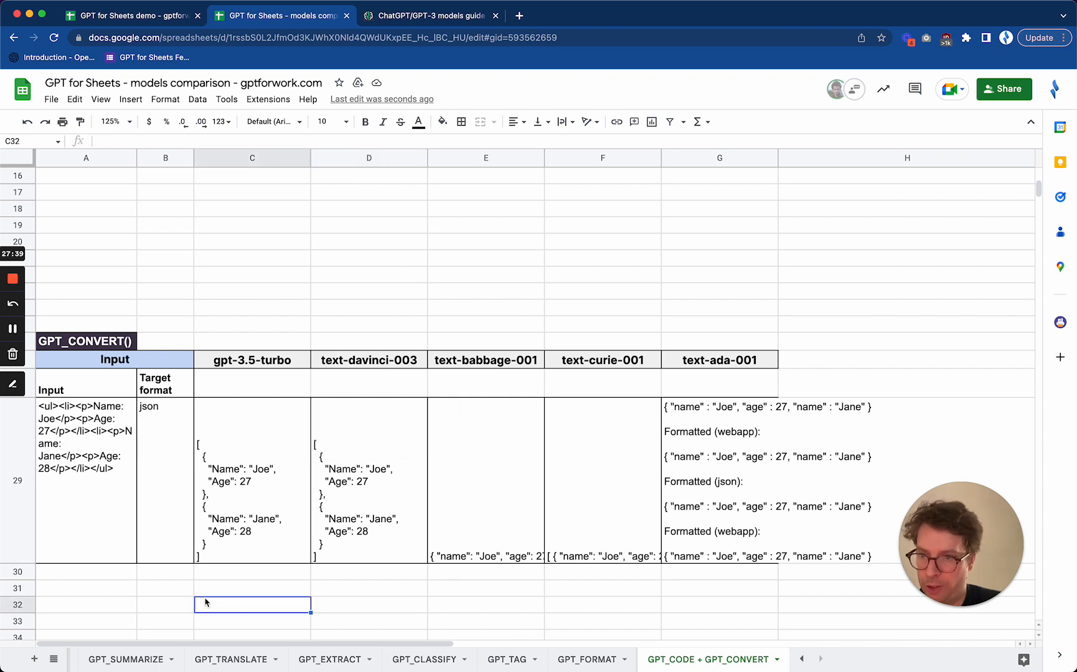
click(100, 461)
click(179, 424)
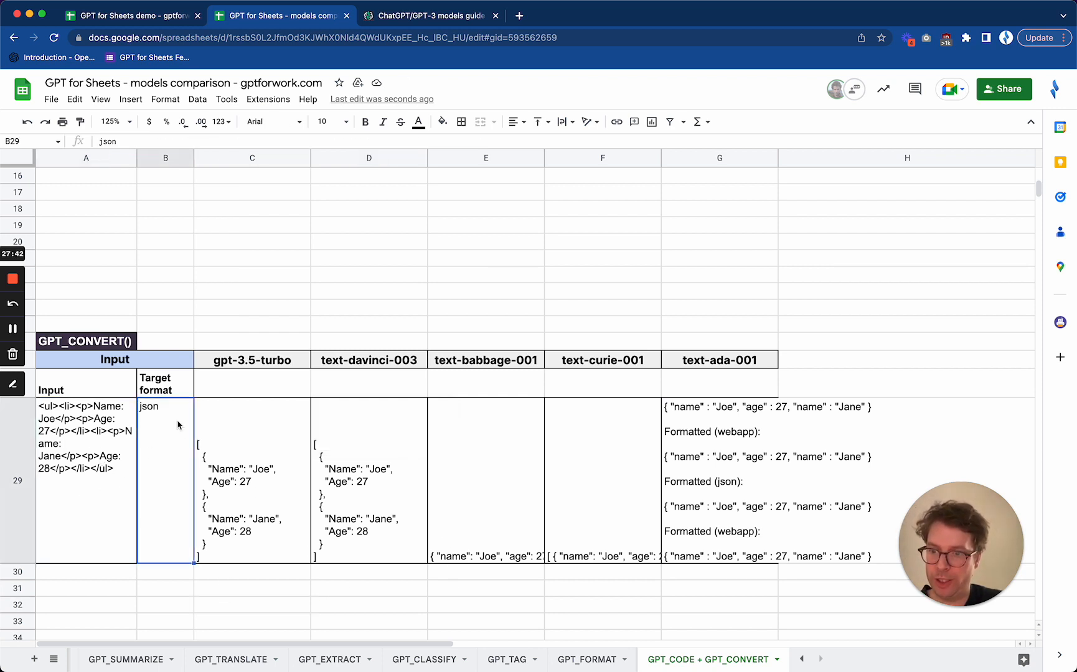
click(269, 435)
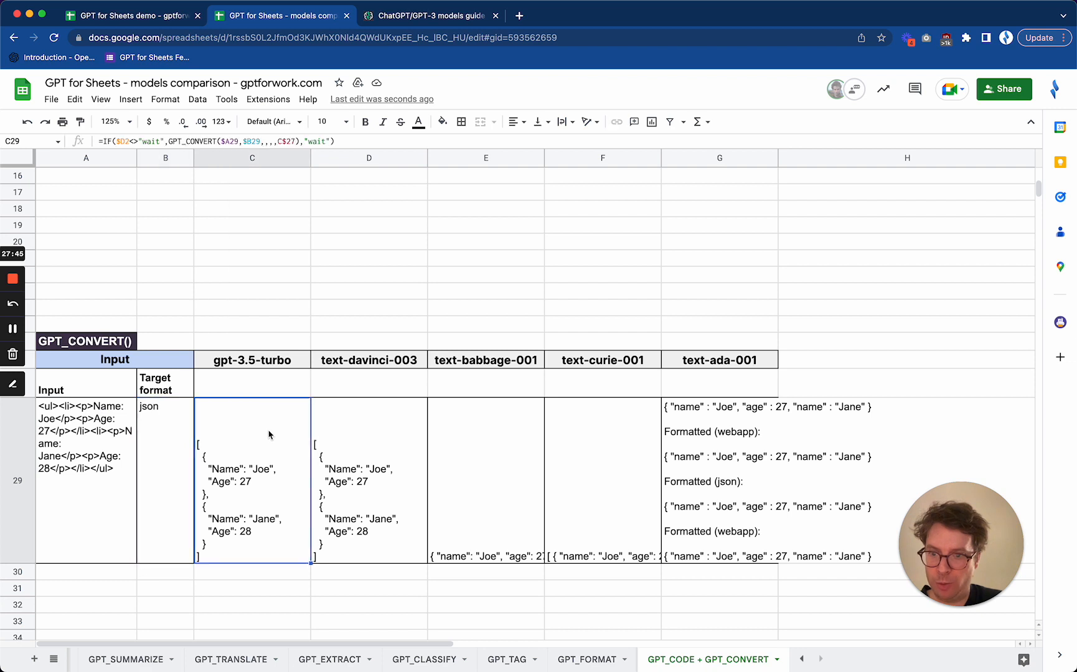
click(395, 434)
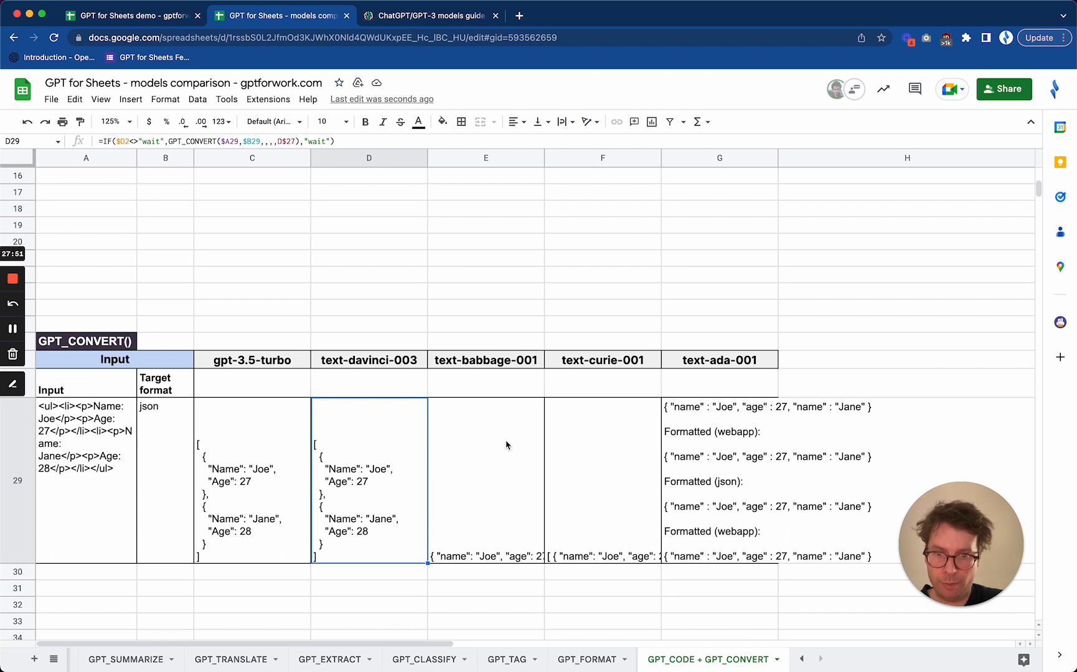
Wrap the text of the text-babbage-001 and text-curie-001 conversion results in E29:F29
click(479, 441)
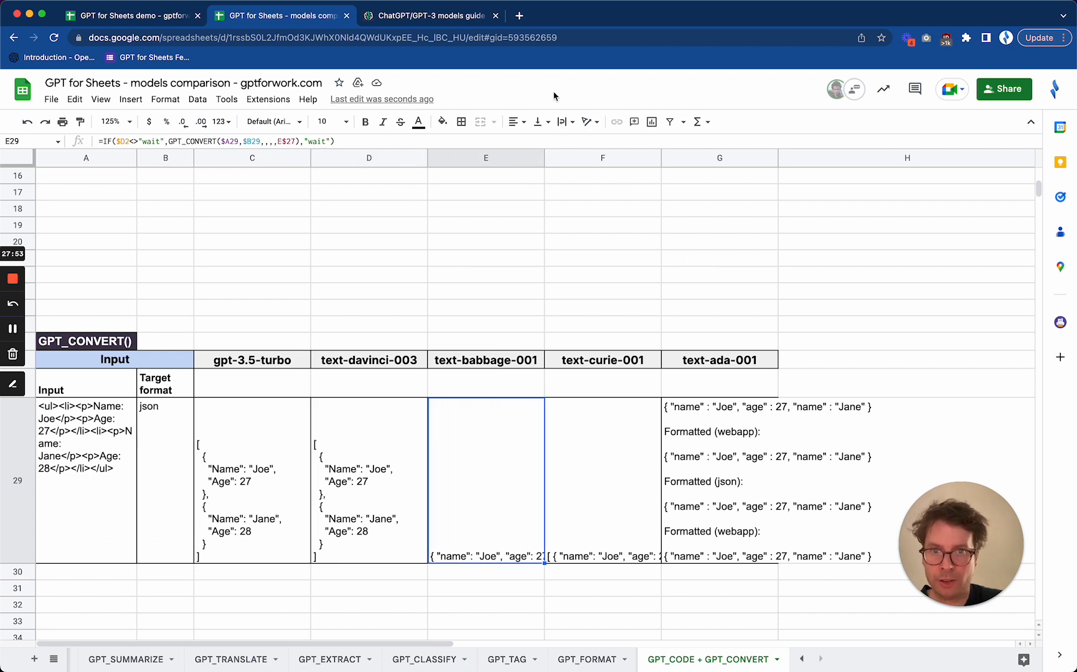
drag(512, 472, 568, 469)
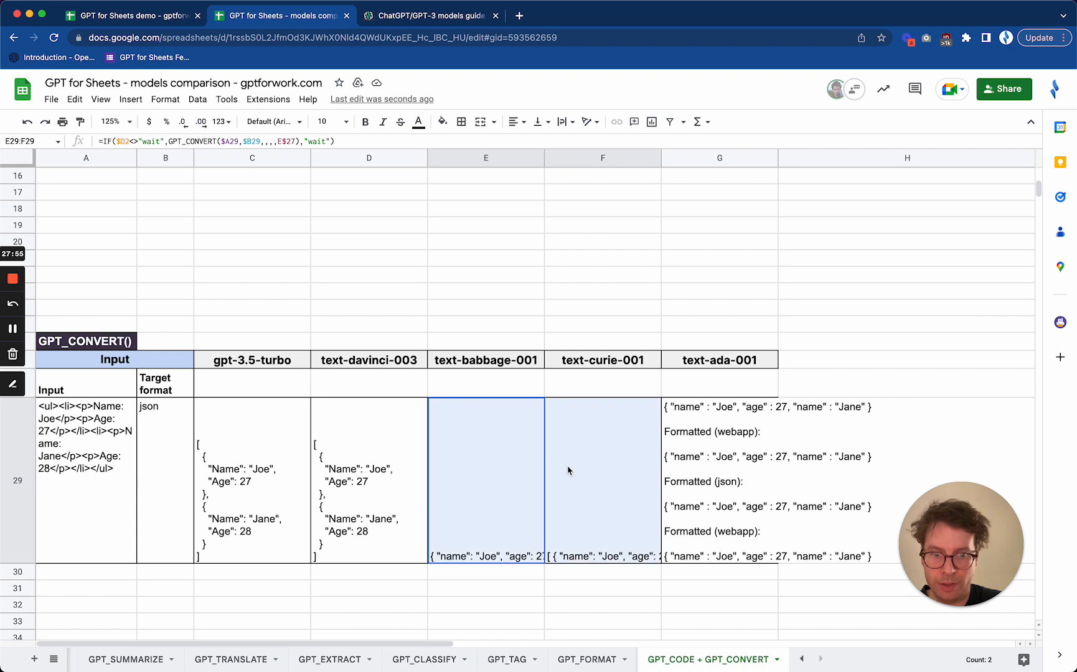
click(564, 122)
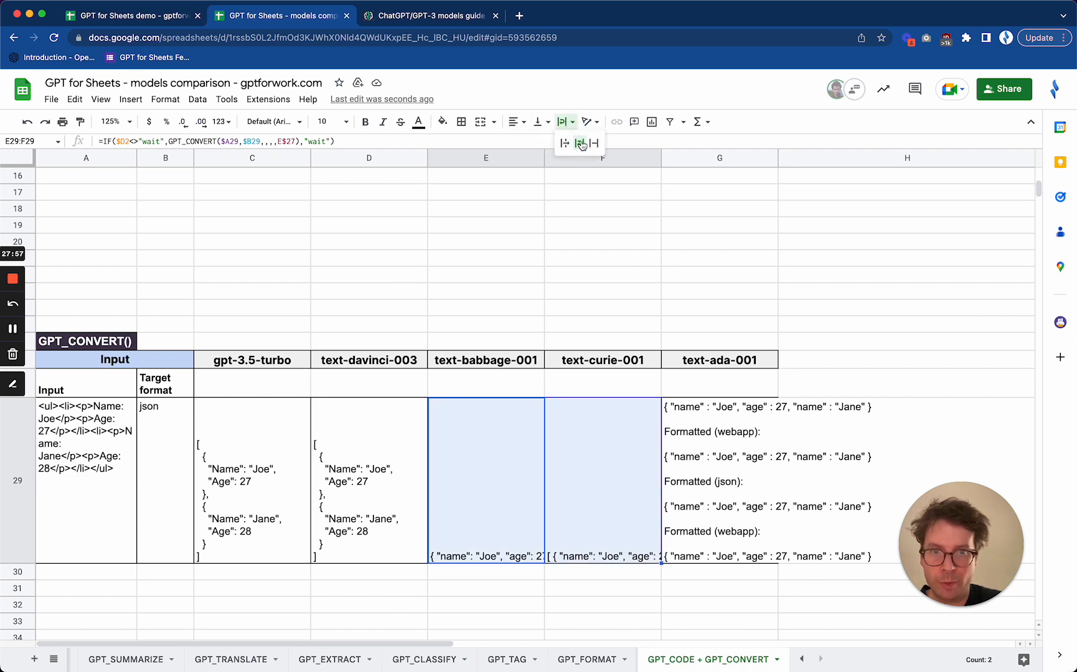
click(581, 142)
Compare the JSON returned by text-babbage-001 in E29 with the text-curie-001 result in F29
click(498, 507)
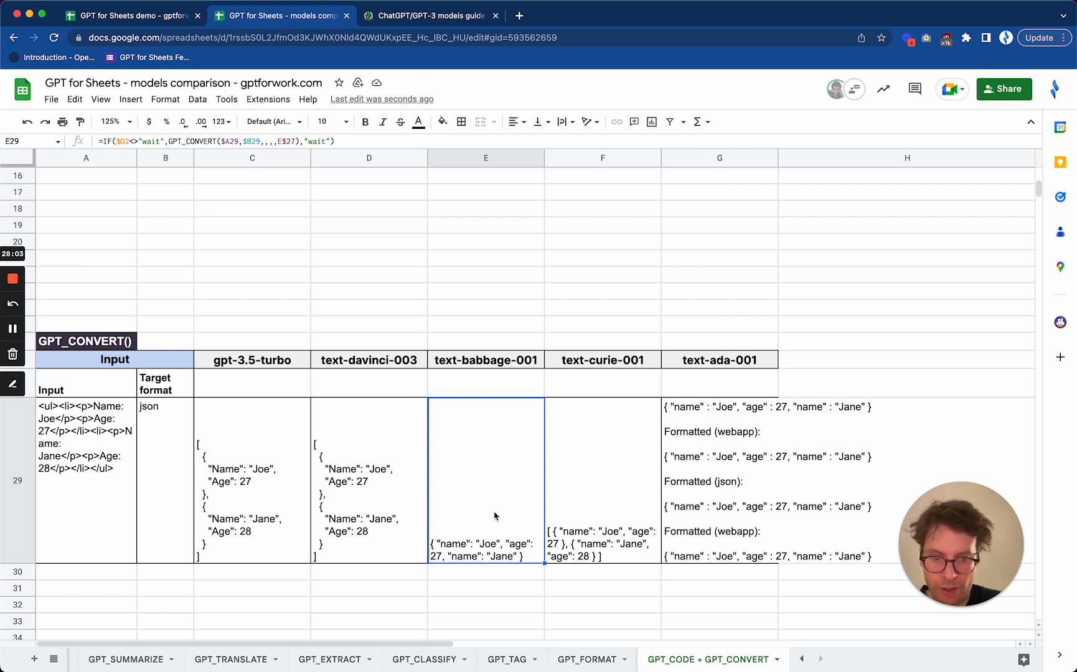
click(605, 477)
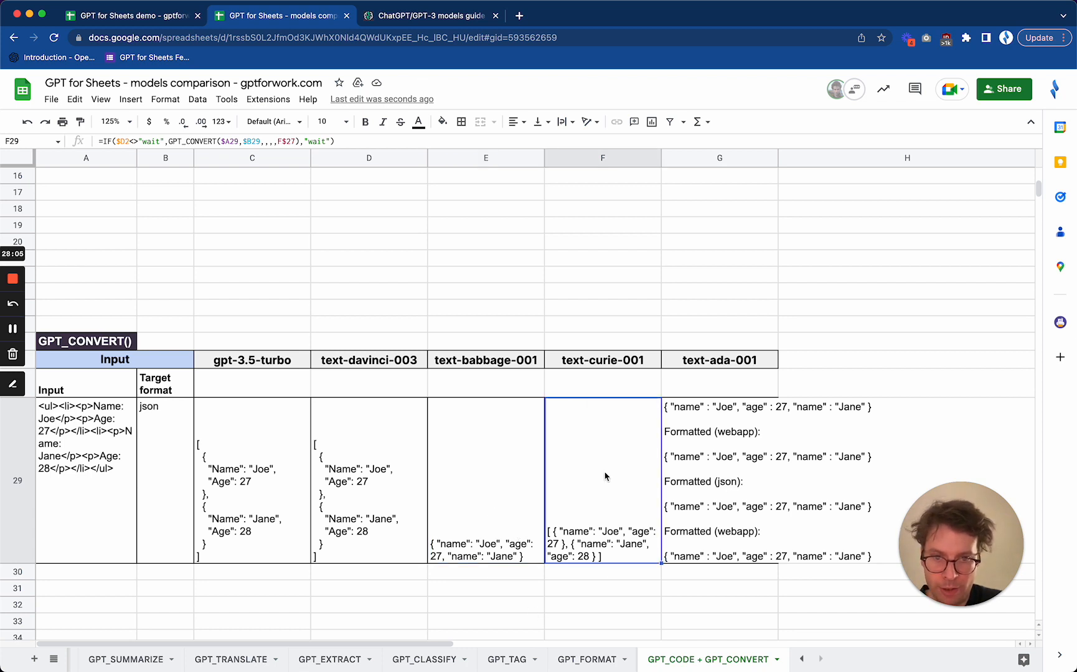
click(500, 498)
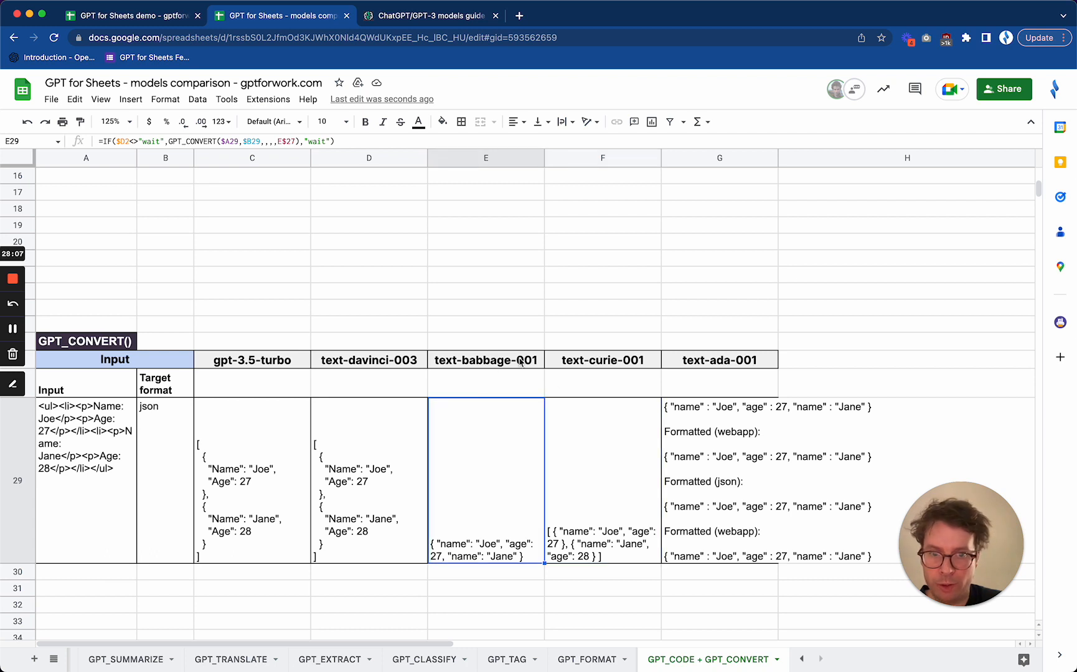
click(607, 488)
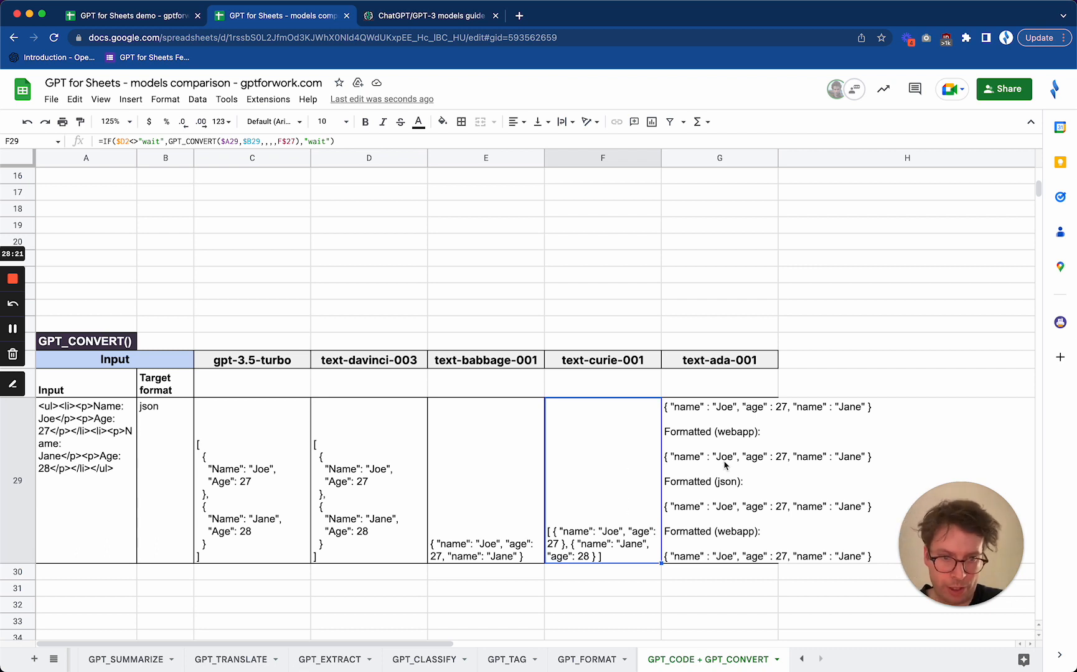
Compare the JSON conversion returned by text-ada-001 in G29 with the text-curie-001 result in F29
click(724, 464)
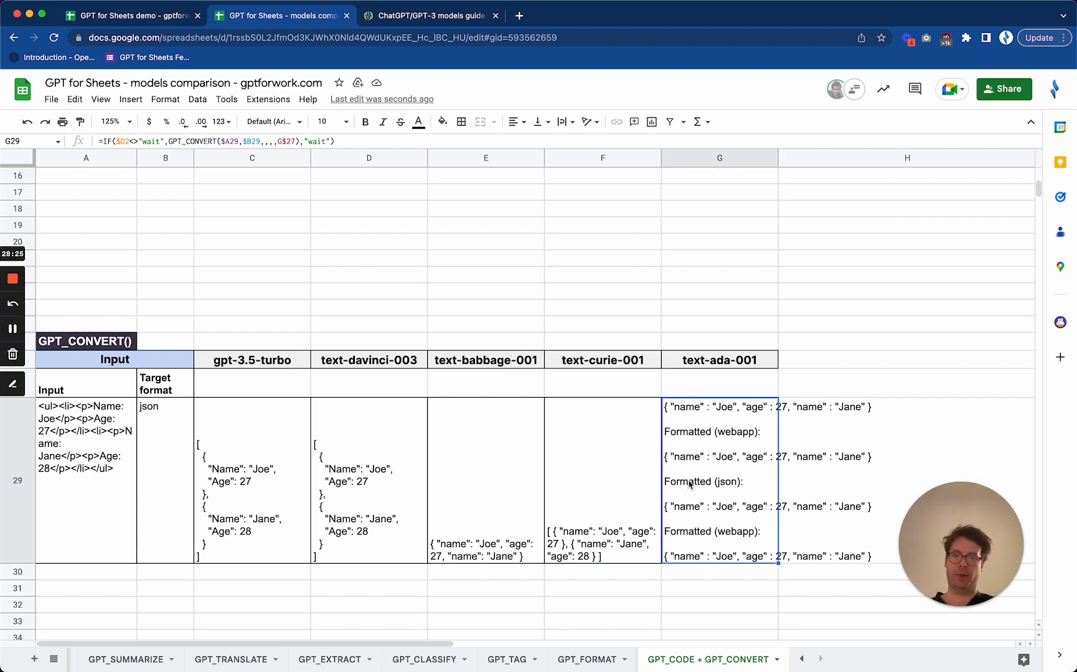
click(603, 437)
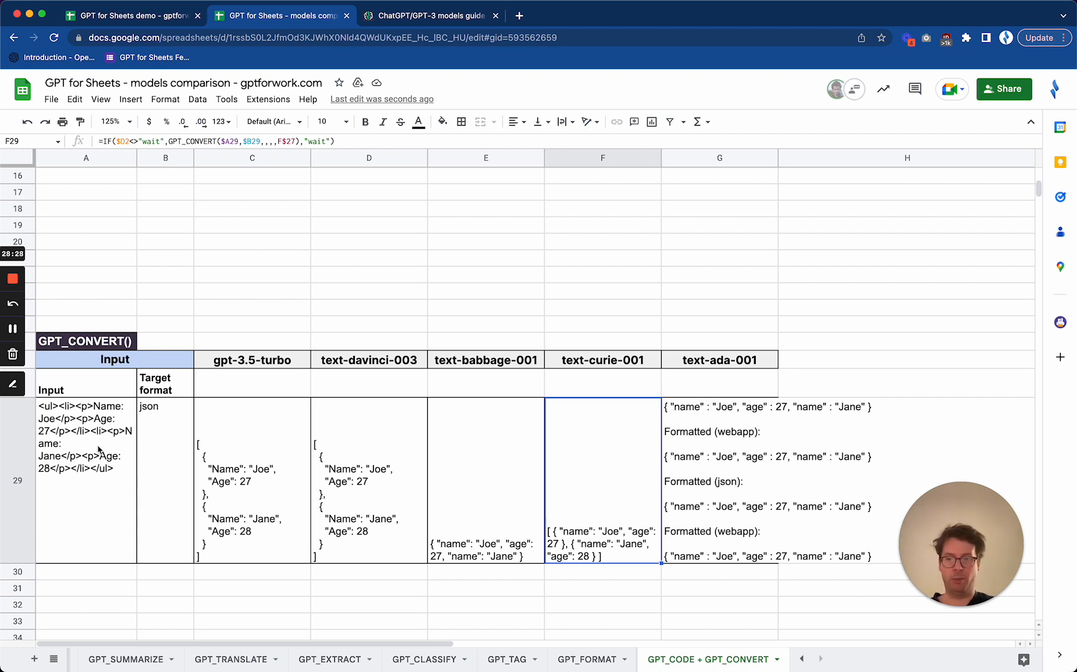
Change the GPT_CONVERT target format in B29 to markdown so all model conversions in row 29 rerun
click(171, 439)
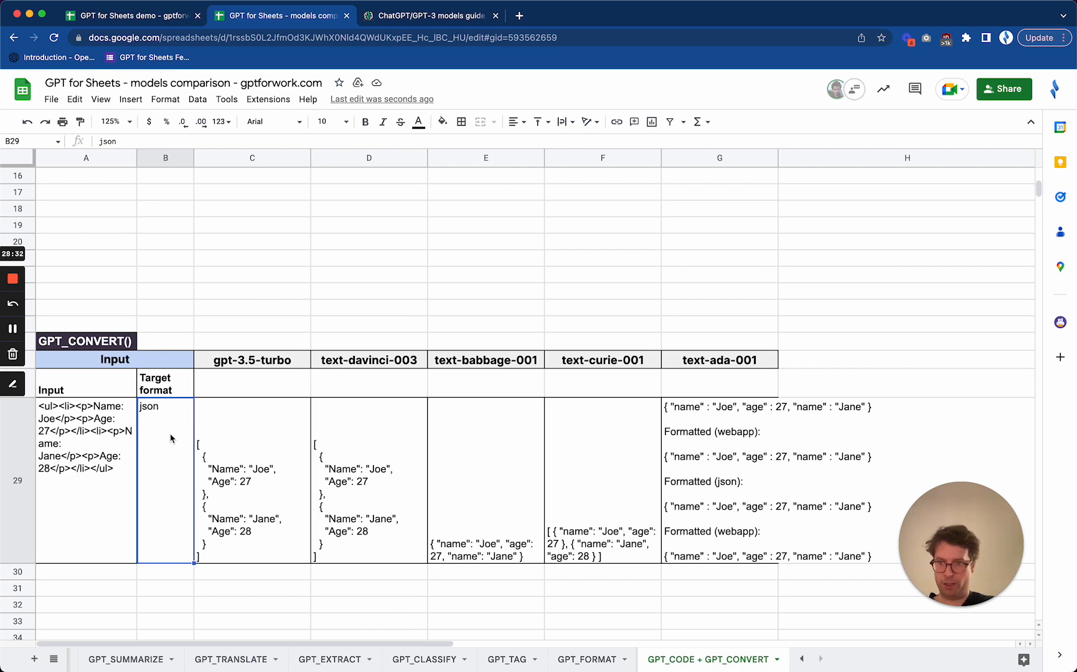
text(markdown)
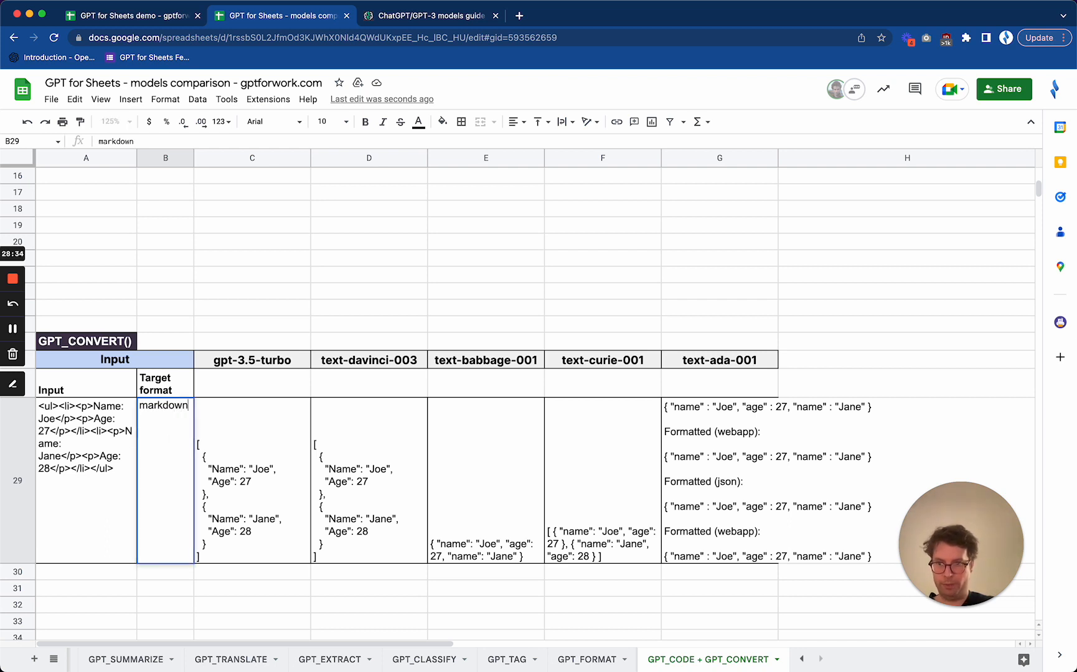
key(Return)
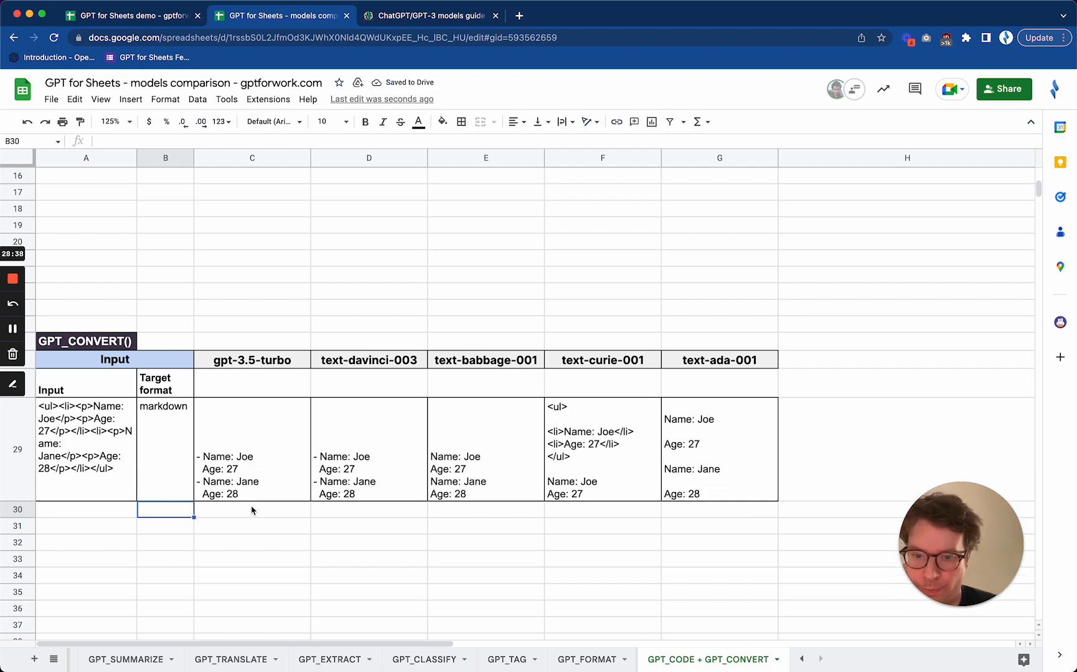
Examine the gpt-3.5-turbo markdown conversion in C29 and compare the gpt-3.5-turbo model with text-davinci-003
click(275, 456)
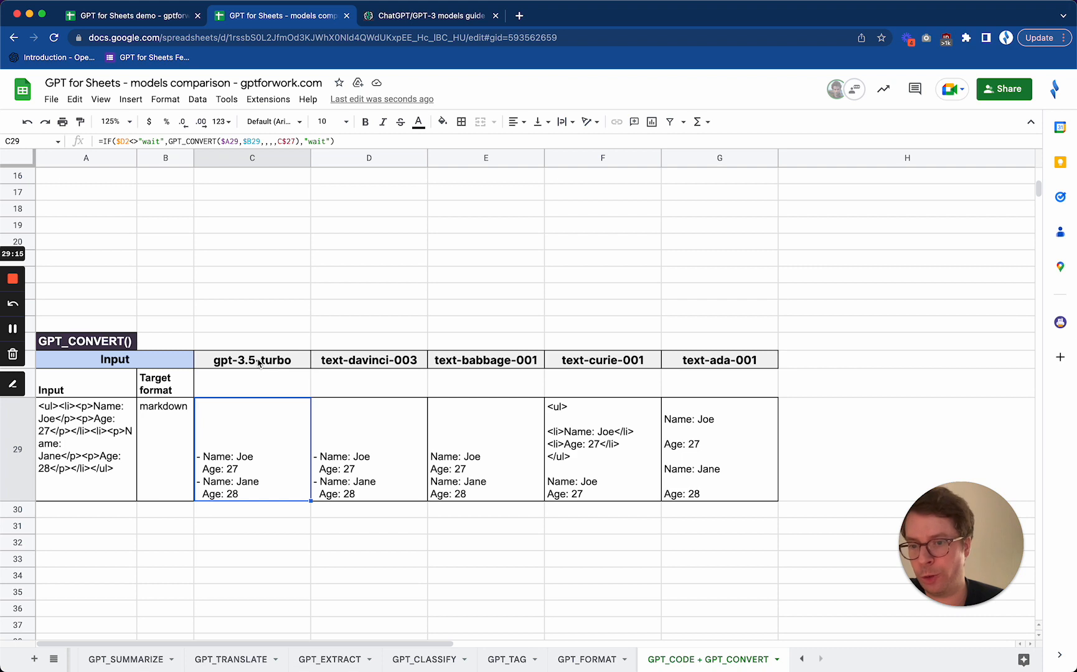
click(259, 364)
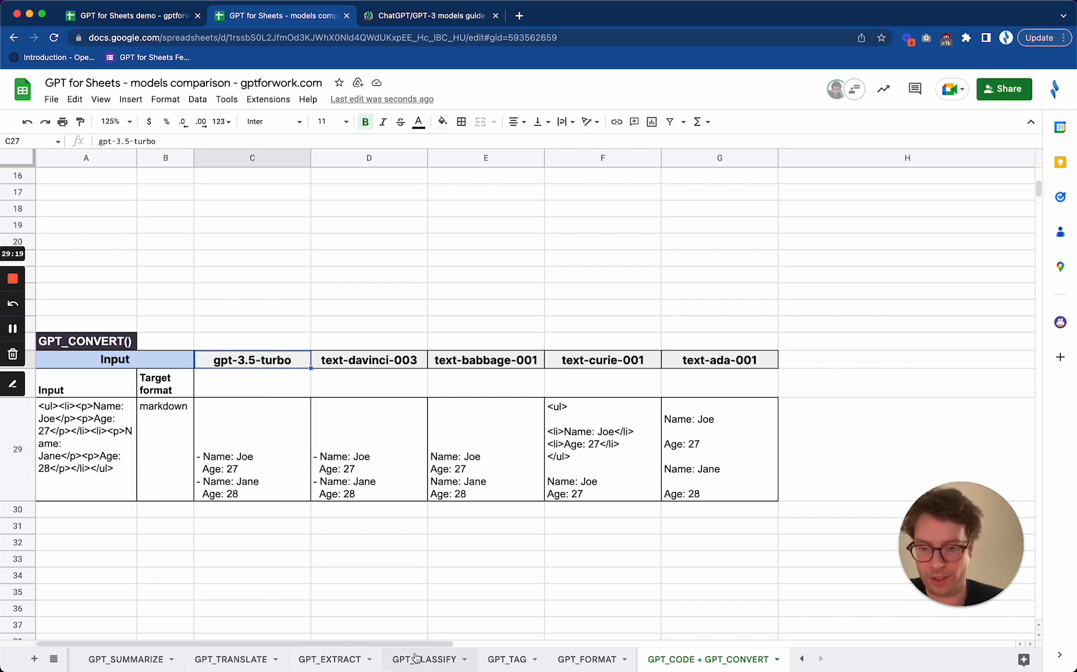
click(356, 365)
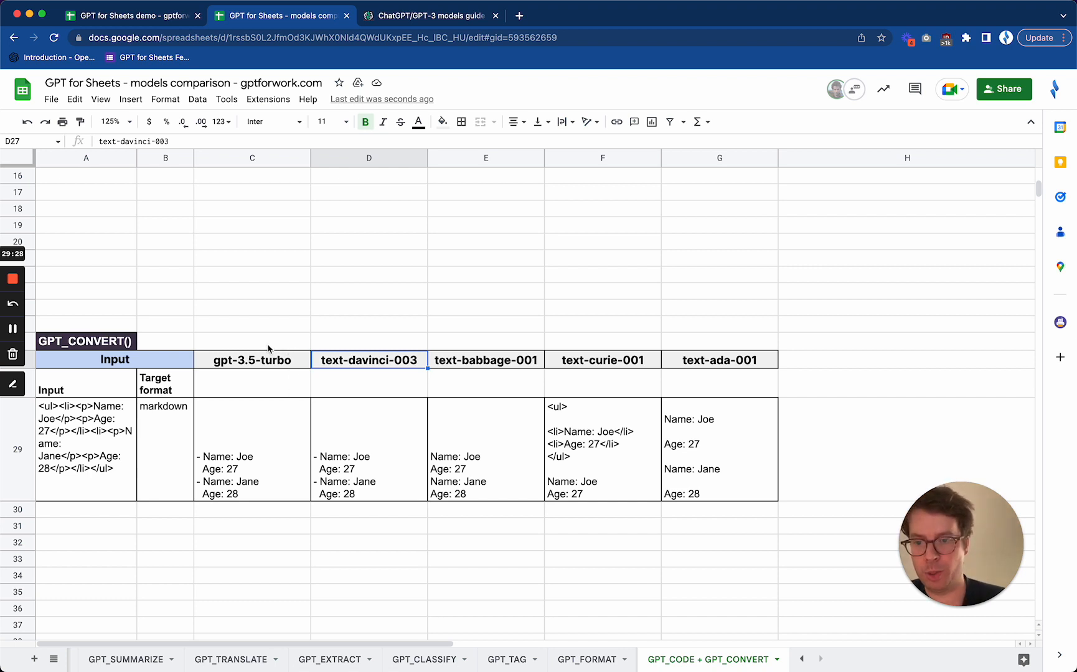
click(268, 364)
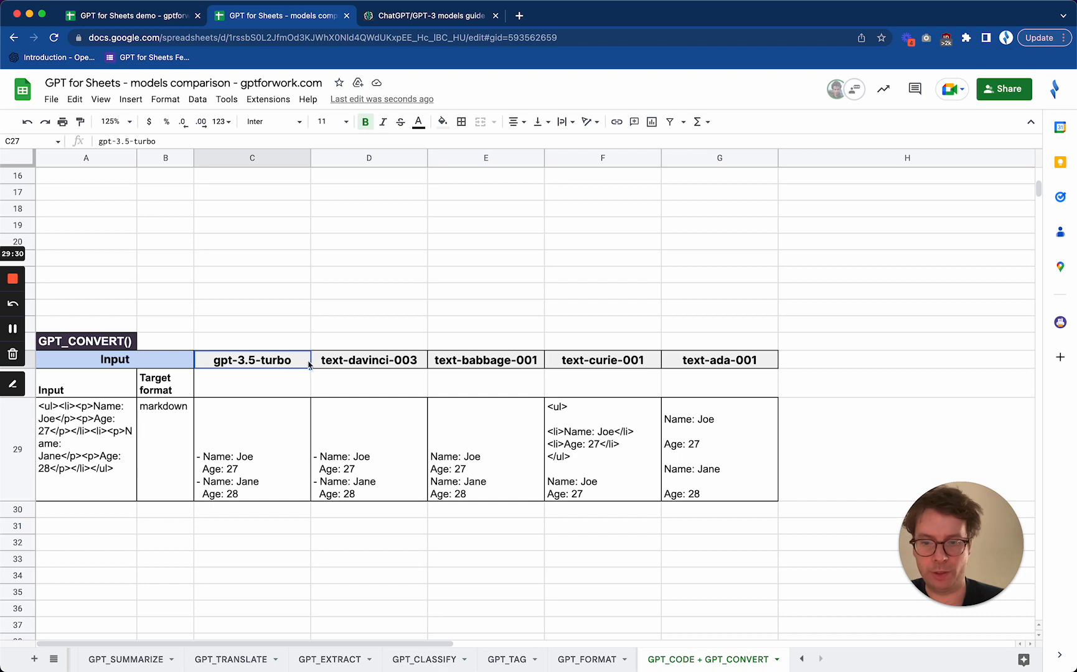